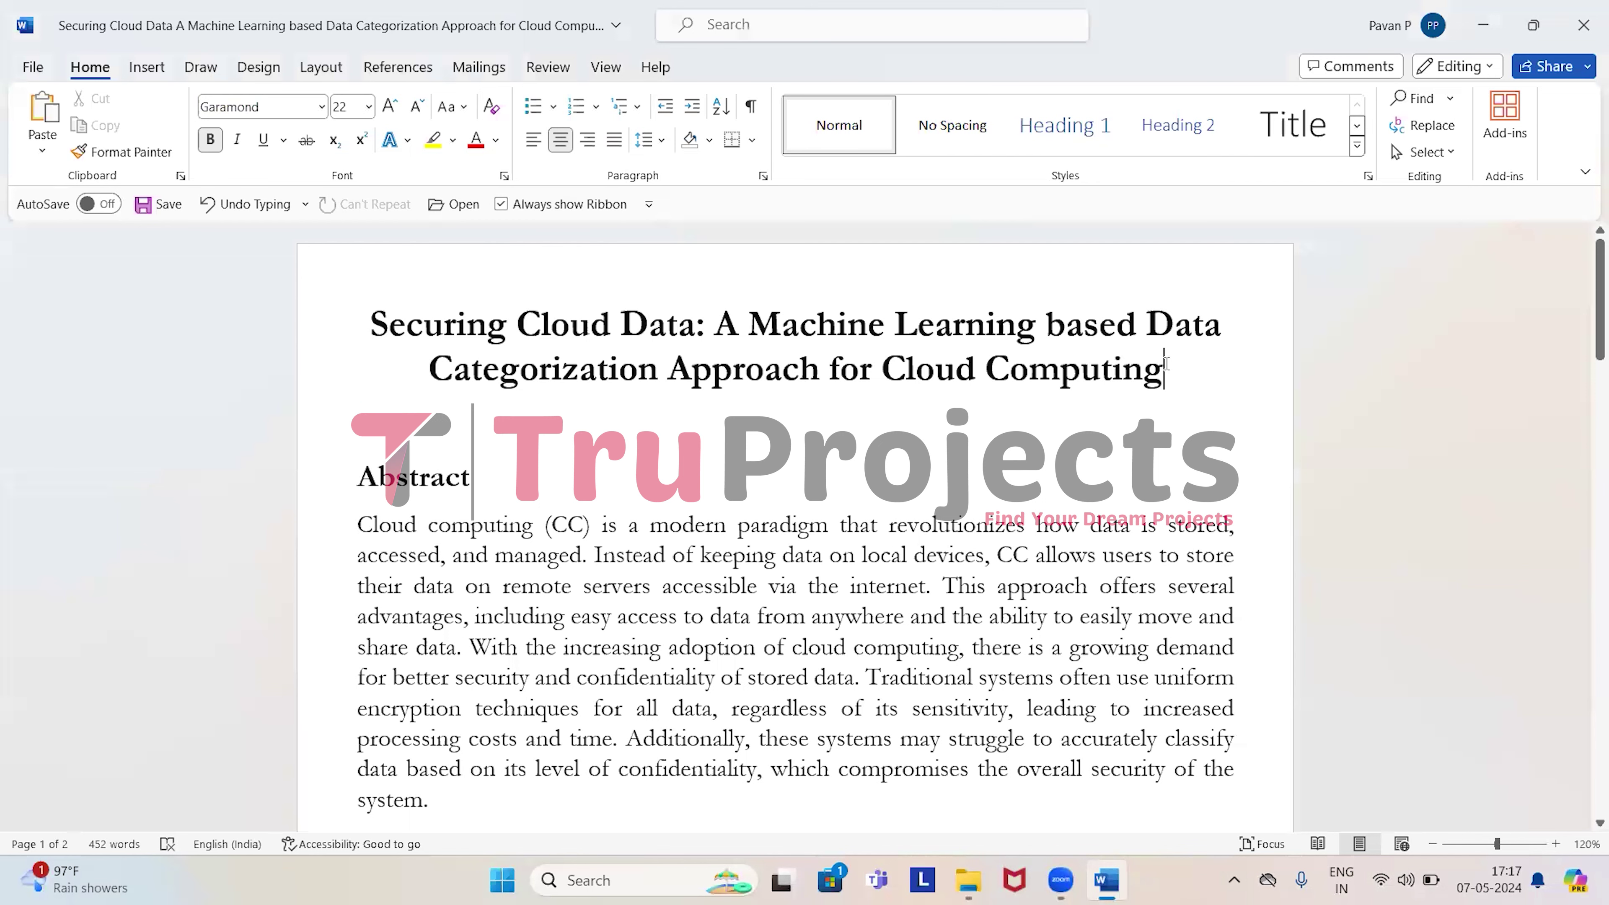
# Select the paper title, then highlight the Abstract's opening sentences and traditional systems' shortcomings.
pyautogui.tripleClick(959, 353)
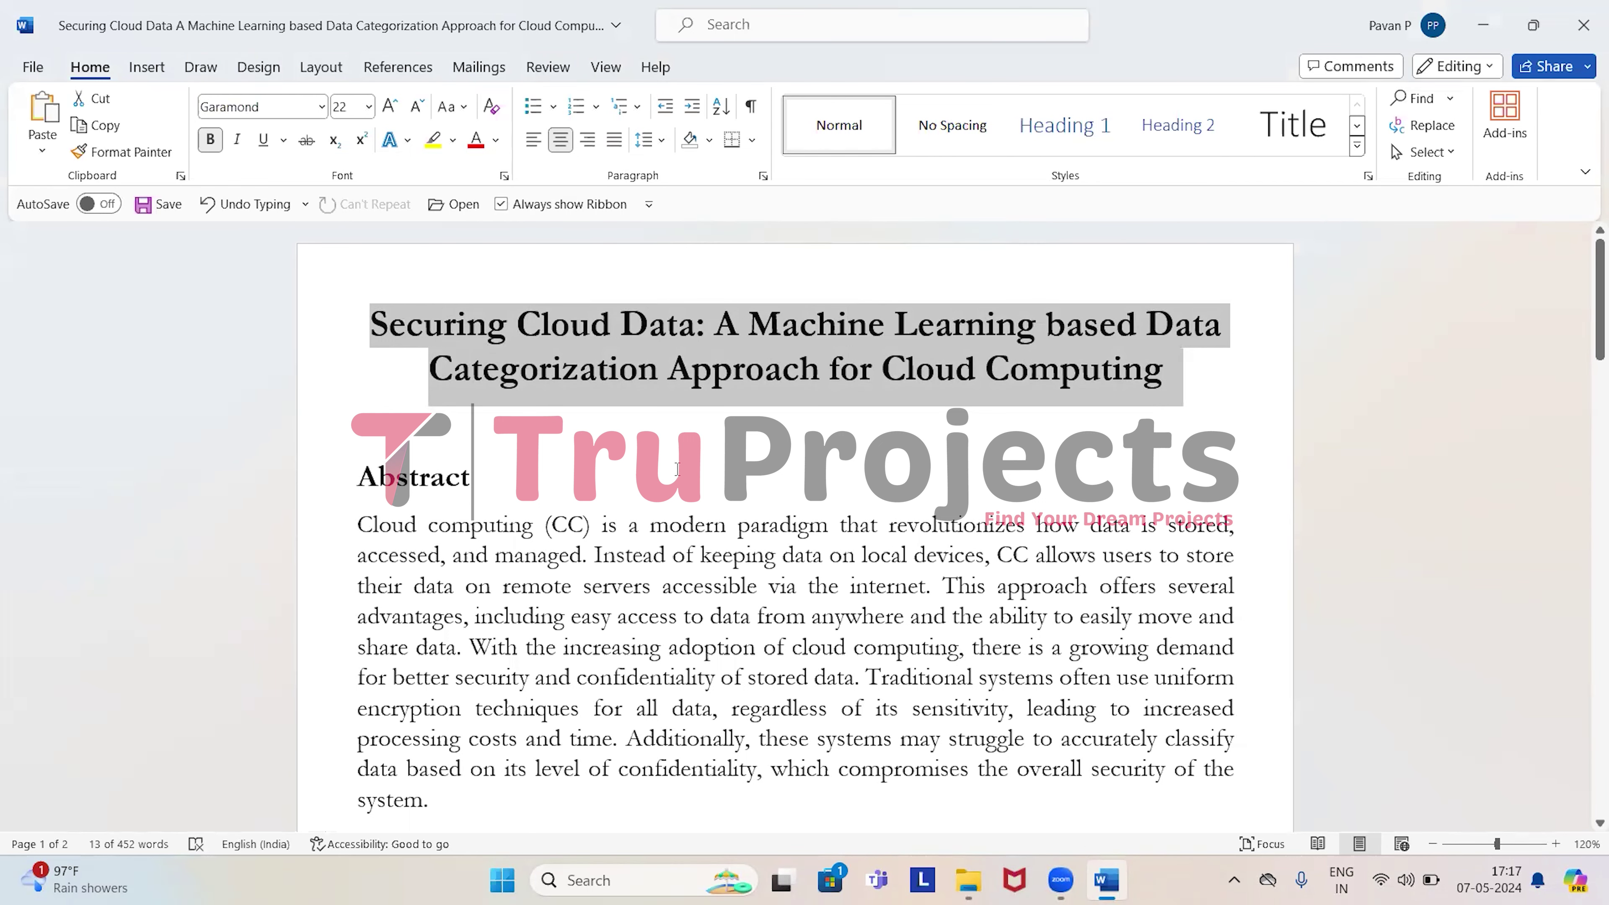
pyautogui.scroll(-3, 634, 406)
pyautogui.press('Down')
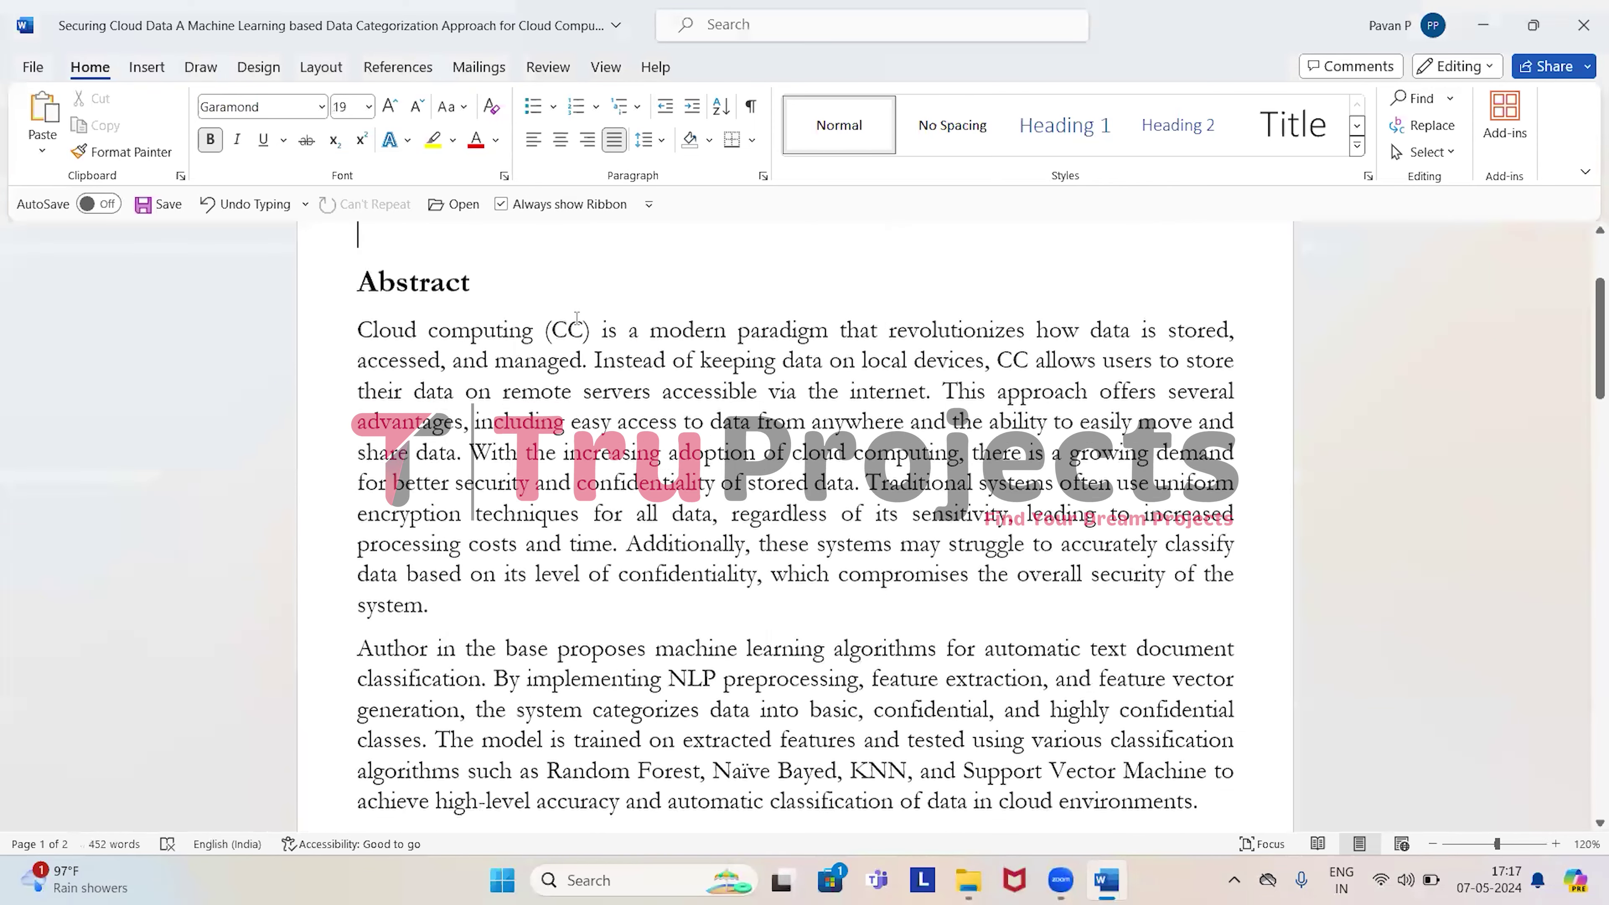
pyautogui.scroll(-1, 577, 317)
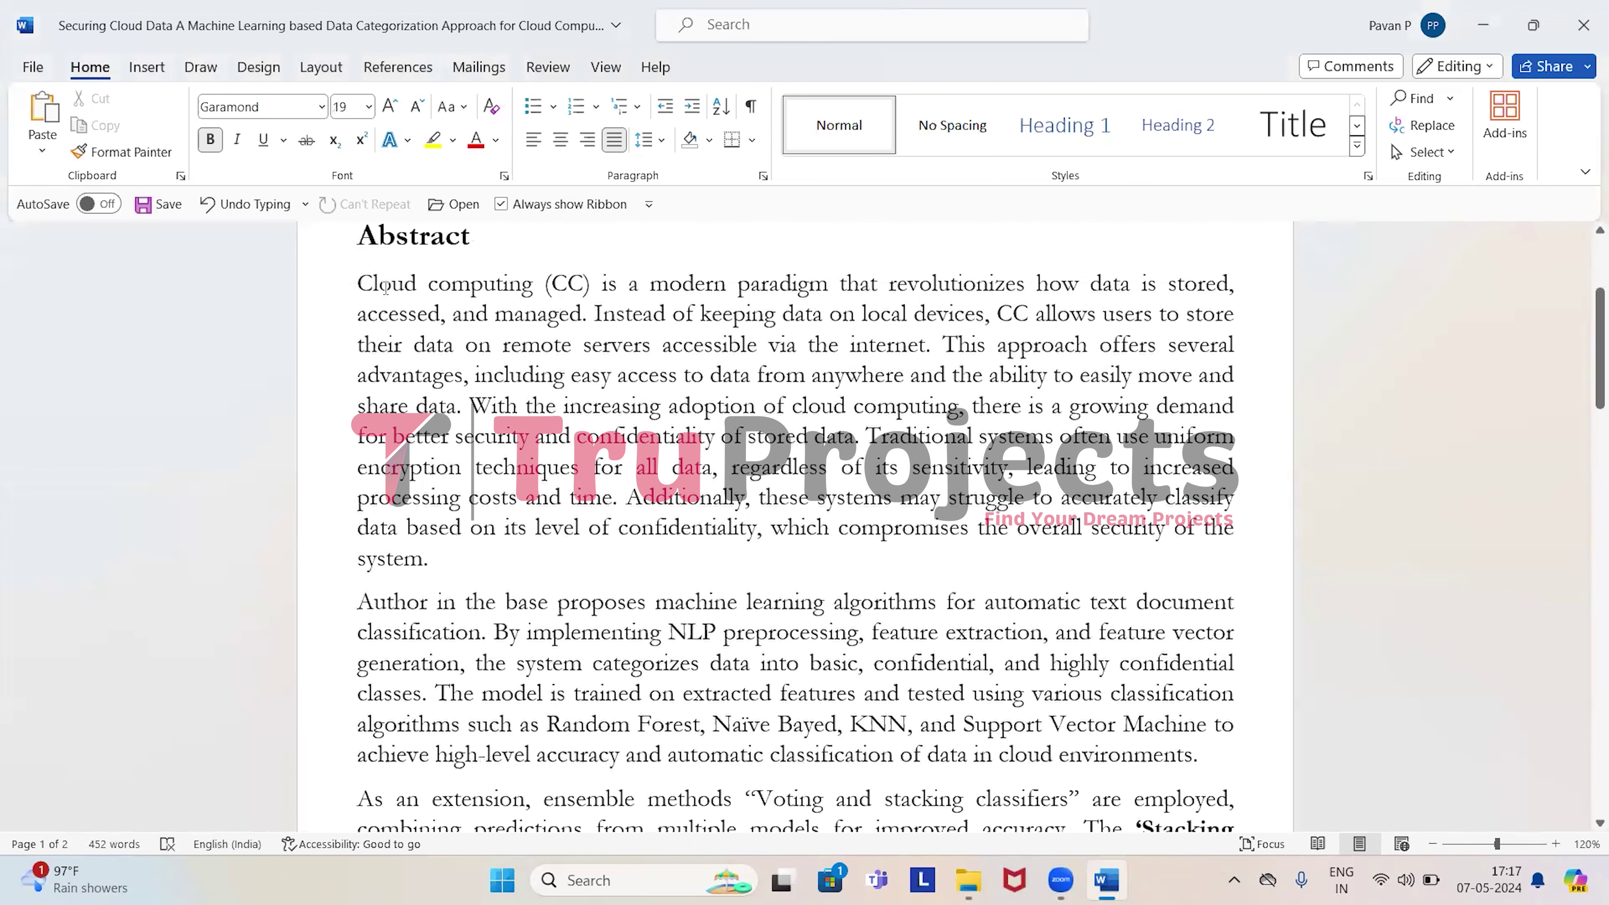
pyautogui.moveTo(385, 287); pyautogui.dragTo(855, 439)
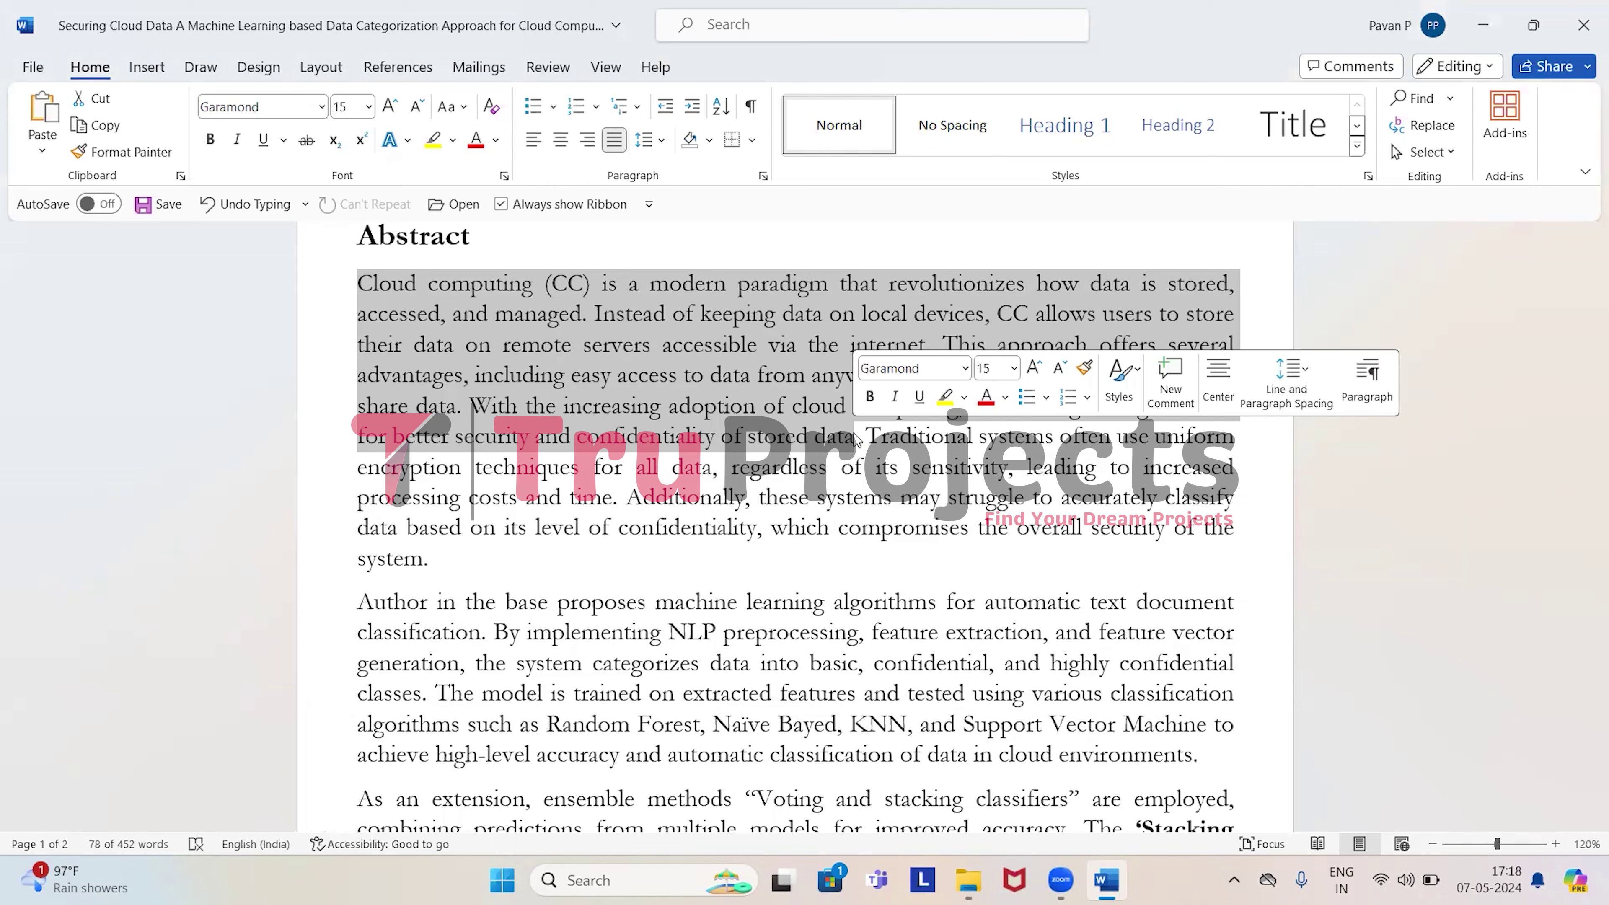
pyautogui.moveTo(866, 437); pyautogui.dragTo(894, 552)
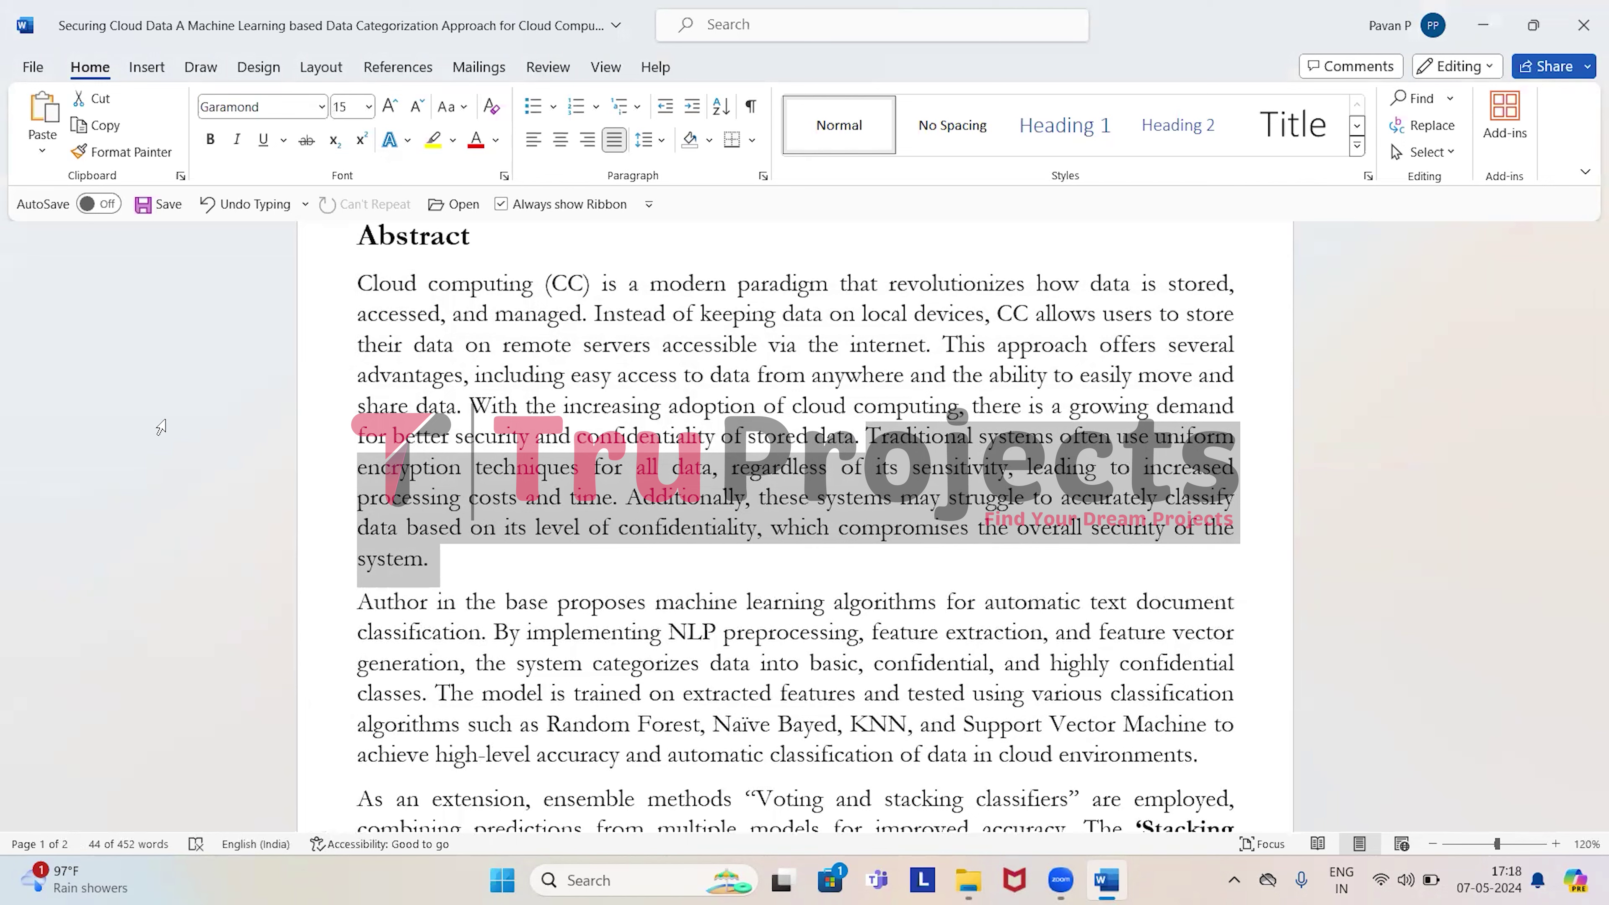
# Highlight machine learning algorithms, NLP preprocessing, basic and confidential classes, and the classifier list.
pyautogui.scroll(-1, 627, 557)
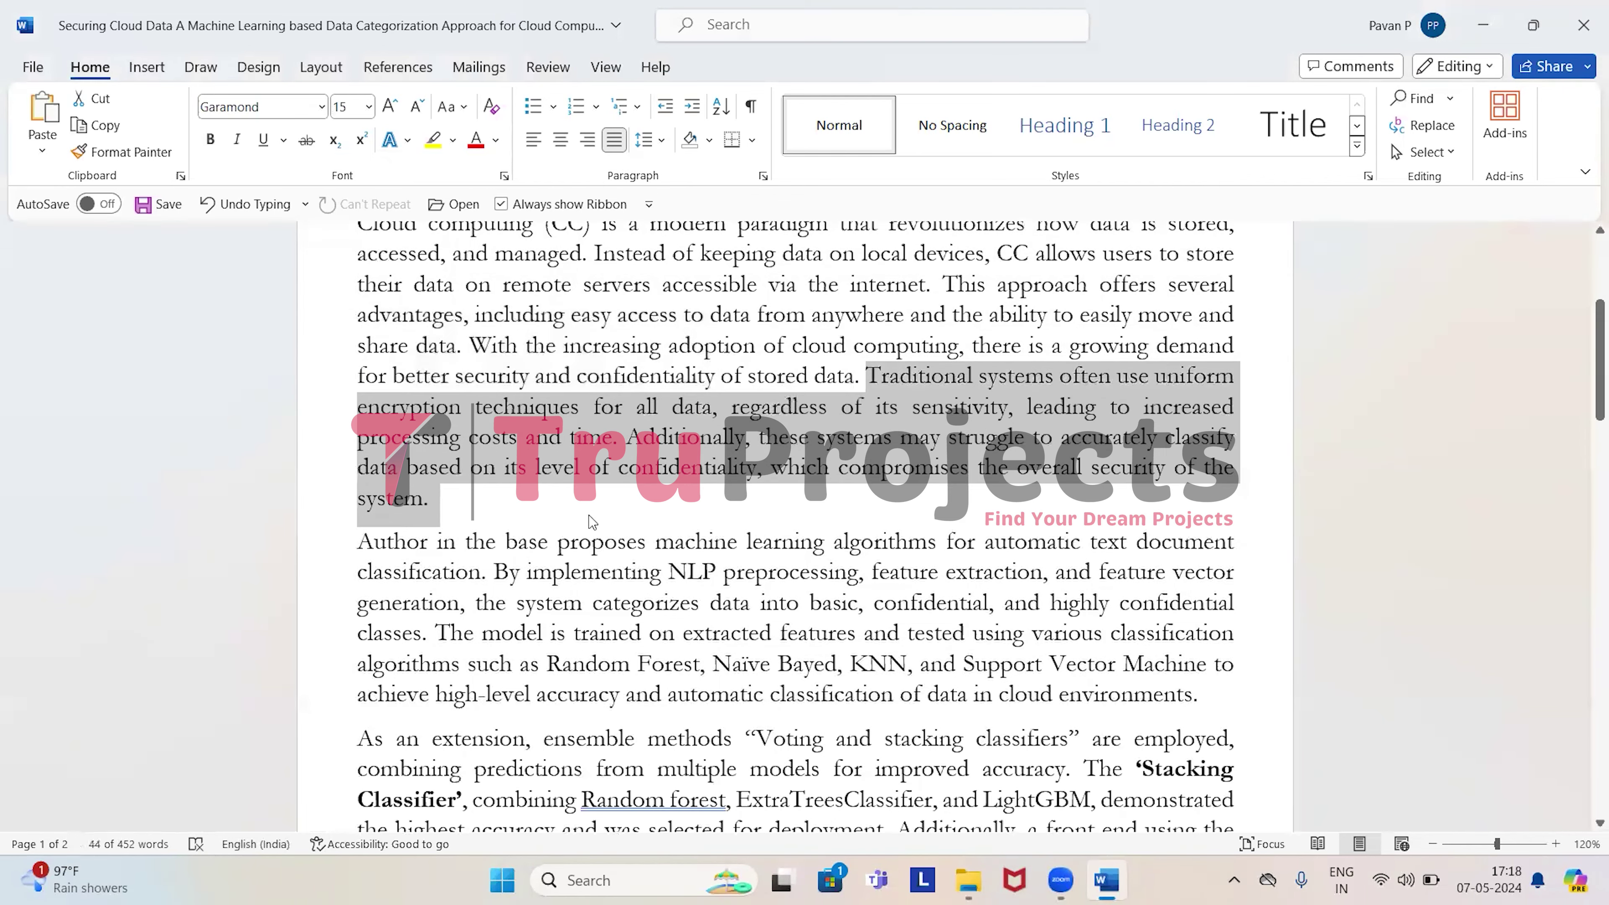
pyautogui.click(587, 511)
pyautogui.scroll(-2, 587, 511)
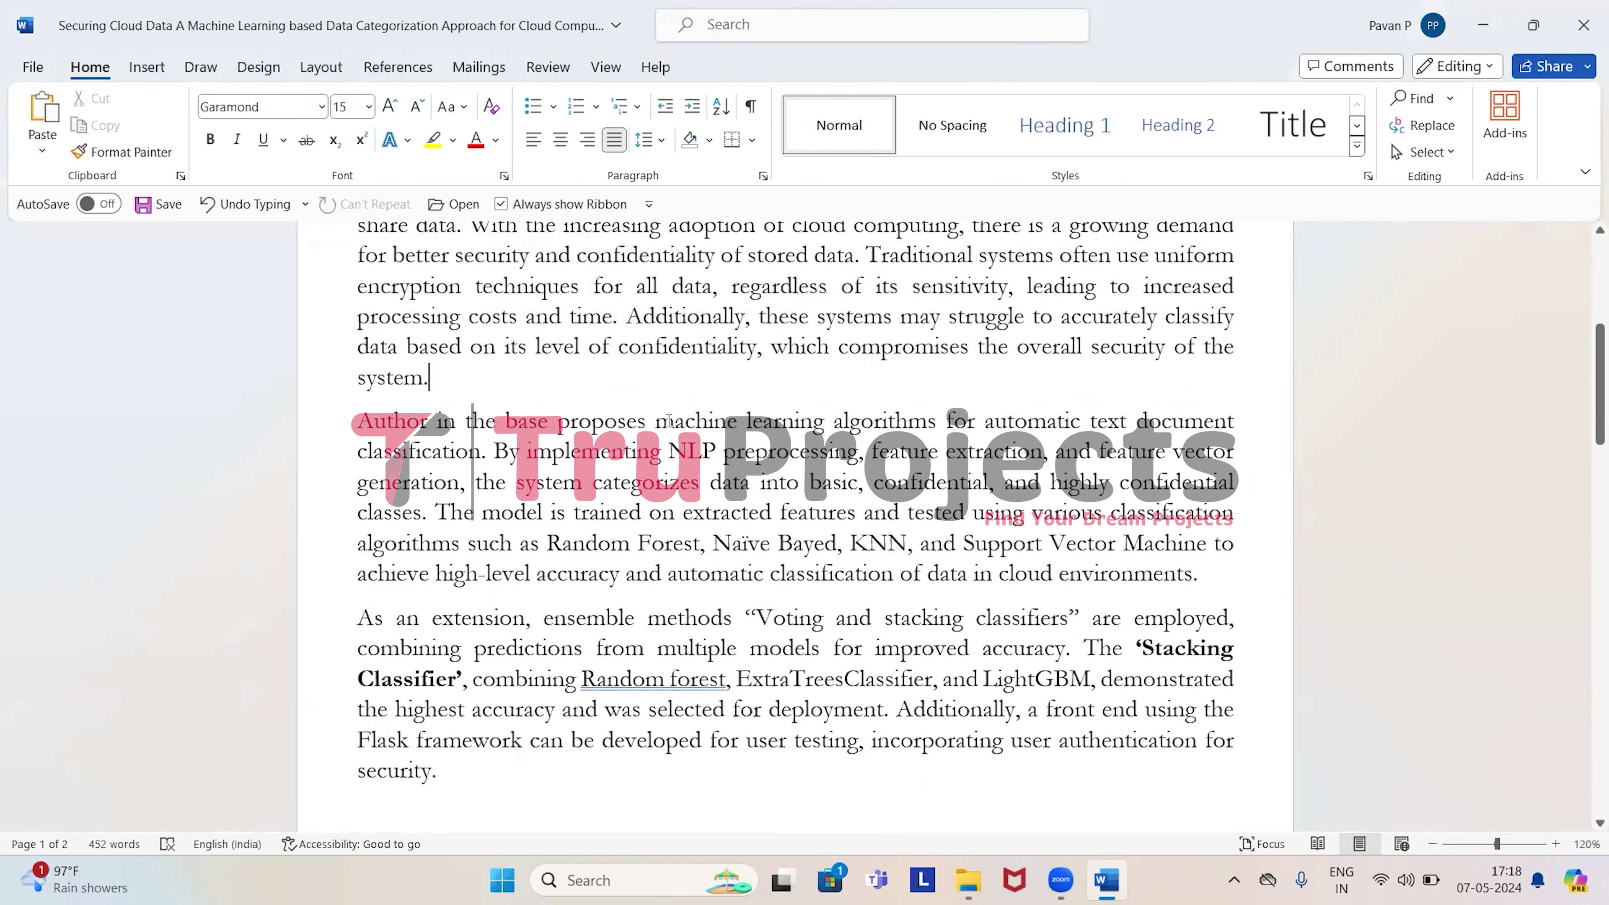
pyautogui.moveTo(659, 421); pyautogui.dragTo(940, 421)
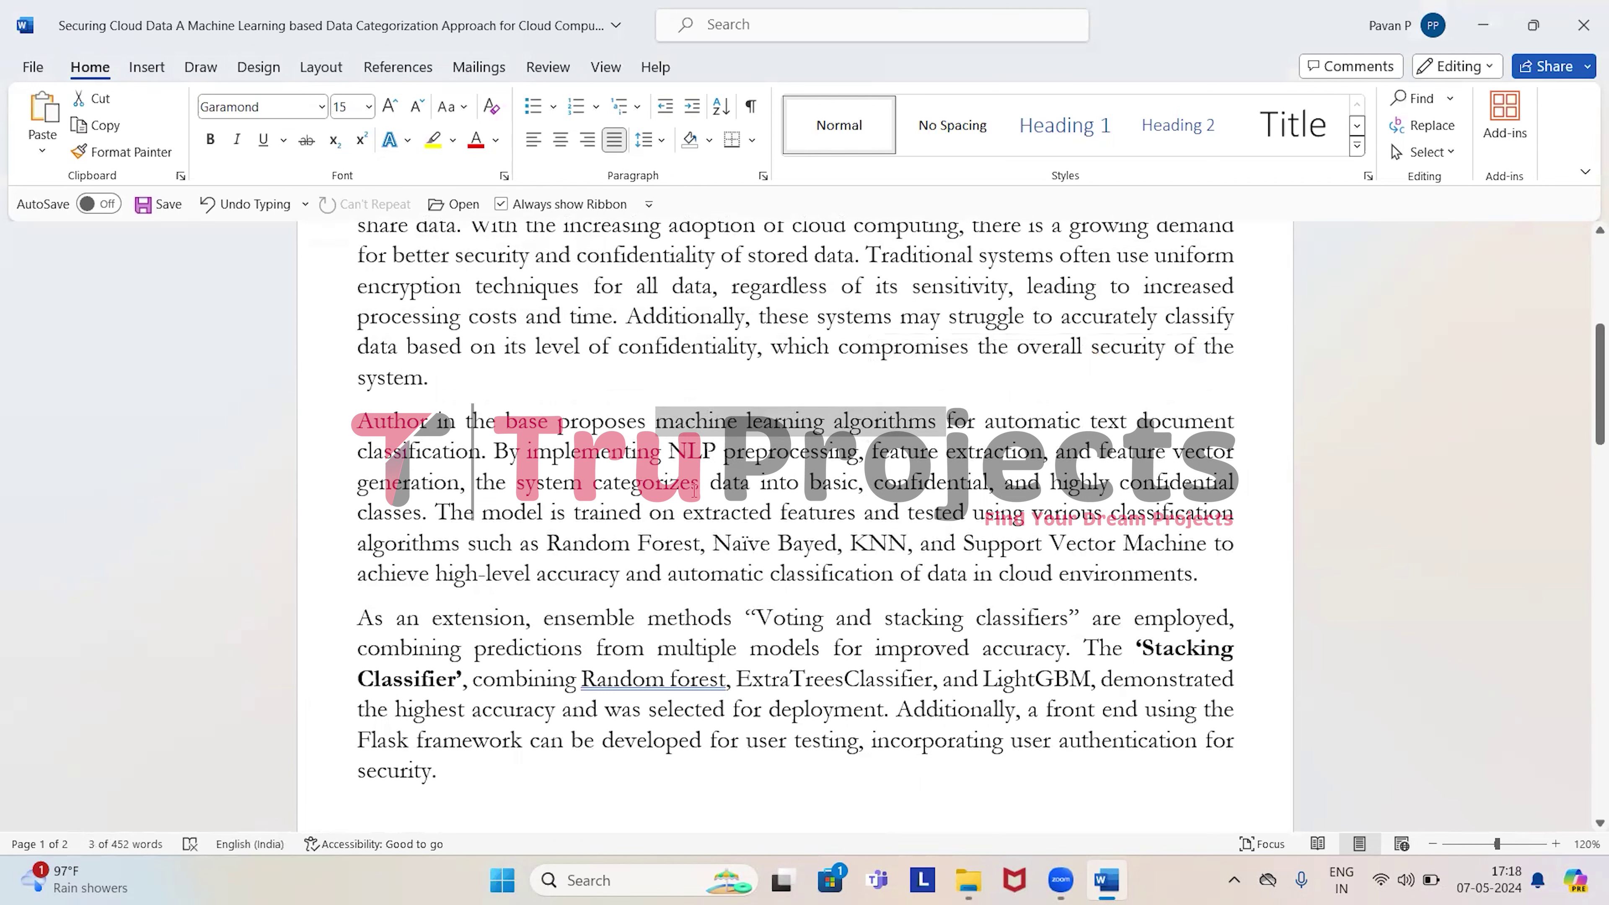
pyautogui.moveTo(675, 451); pyautogui.dragTo(1042, 453)
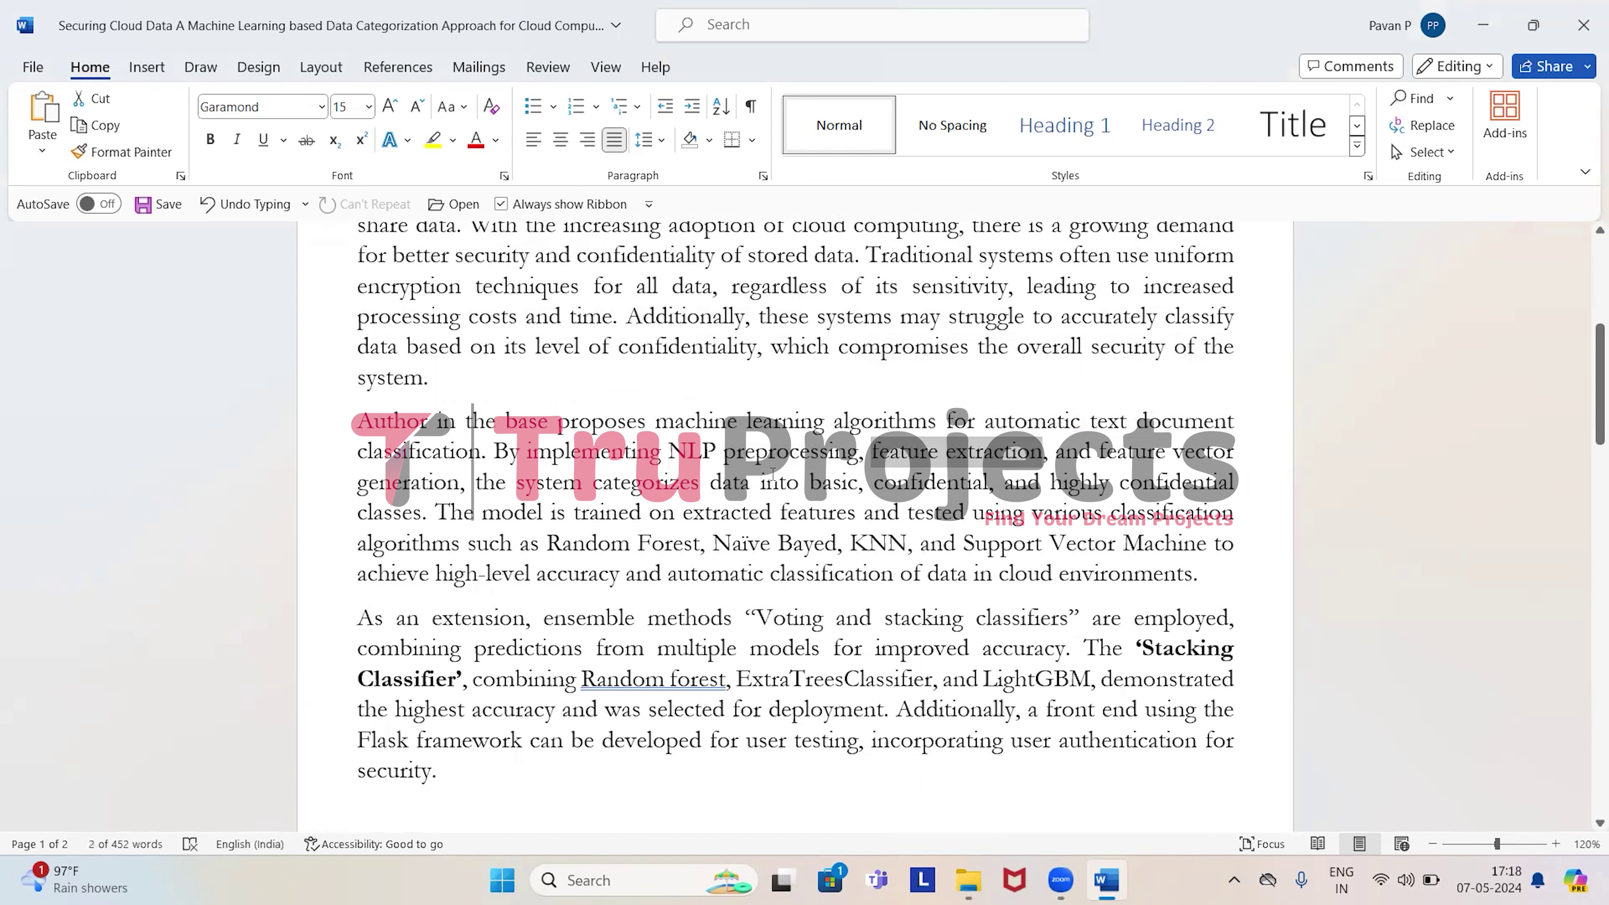
pyautogui.moveTo(822, 482); pyautogui.dragTo(1239, 483)
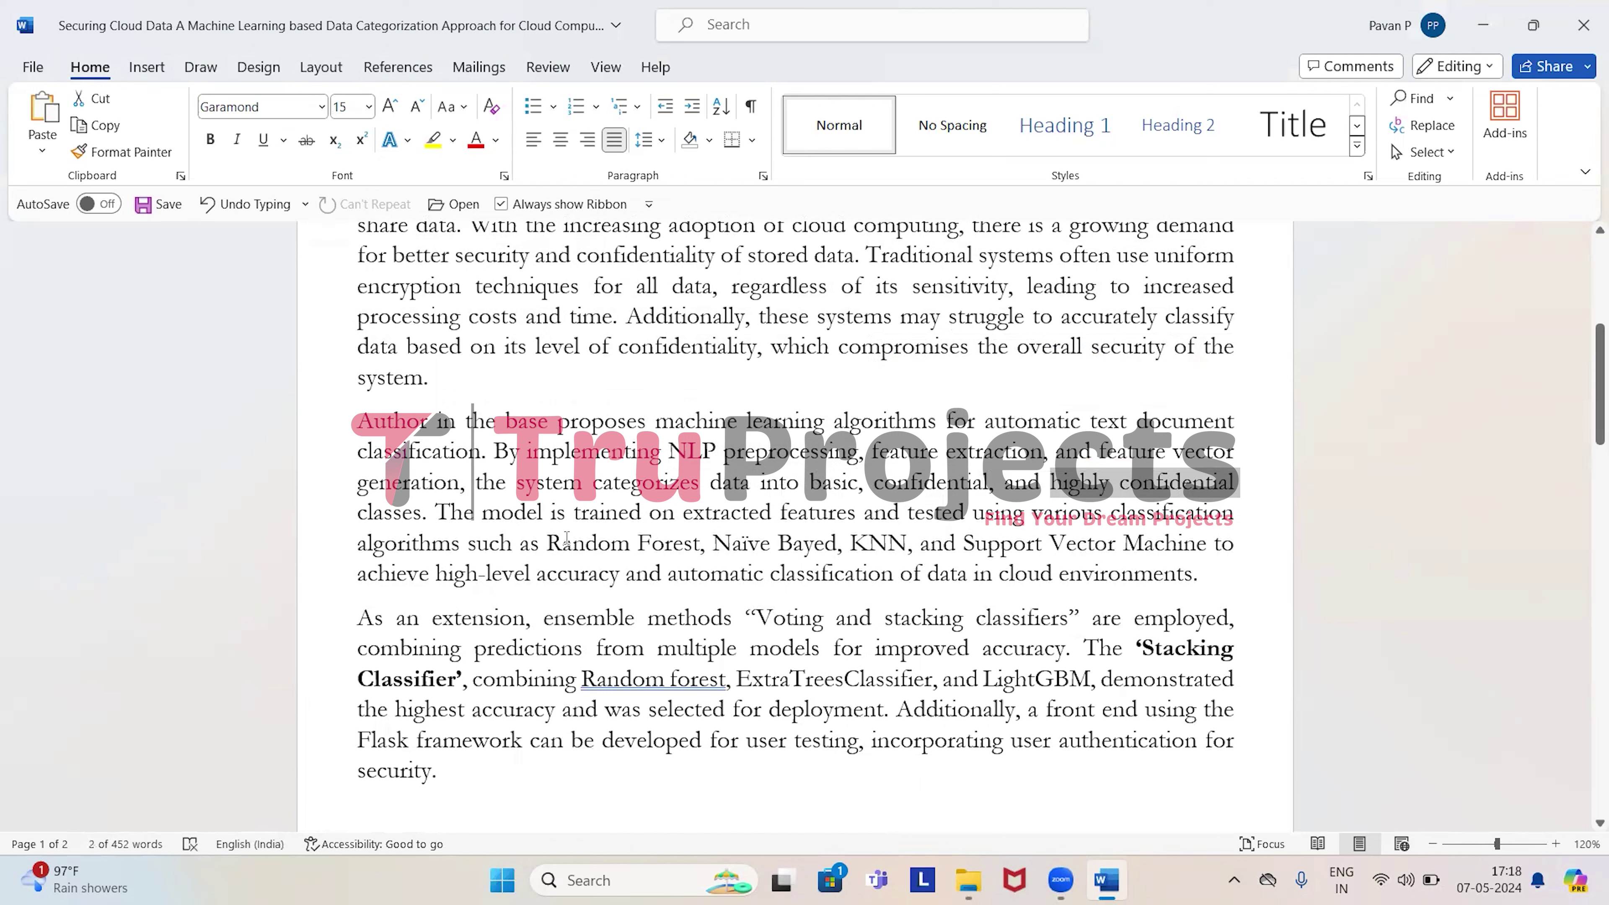
pyautogui.moveTo(548, 543); pyautogui.dragTo(1211, 545)
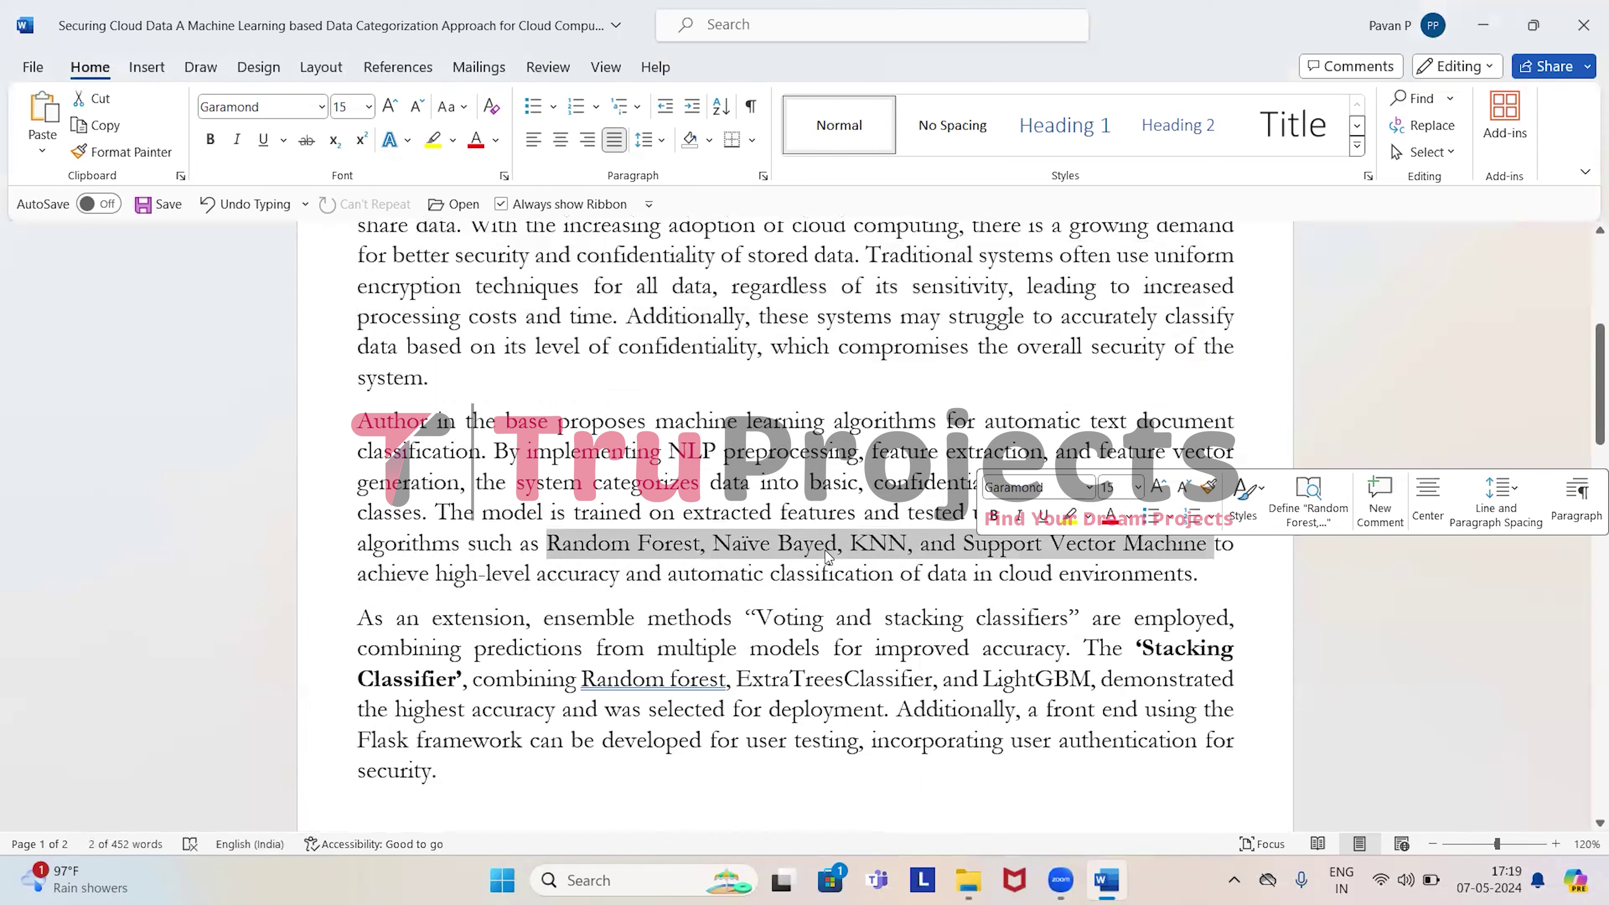
pyautogui.doubleClick(937, 483)
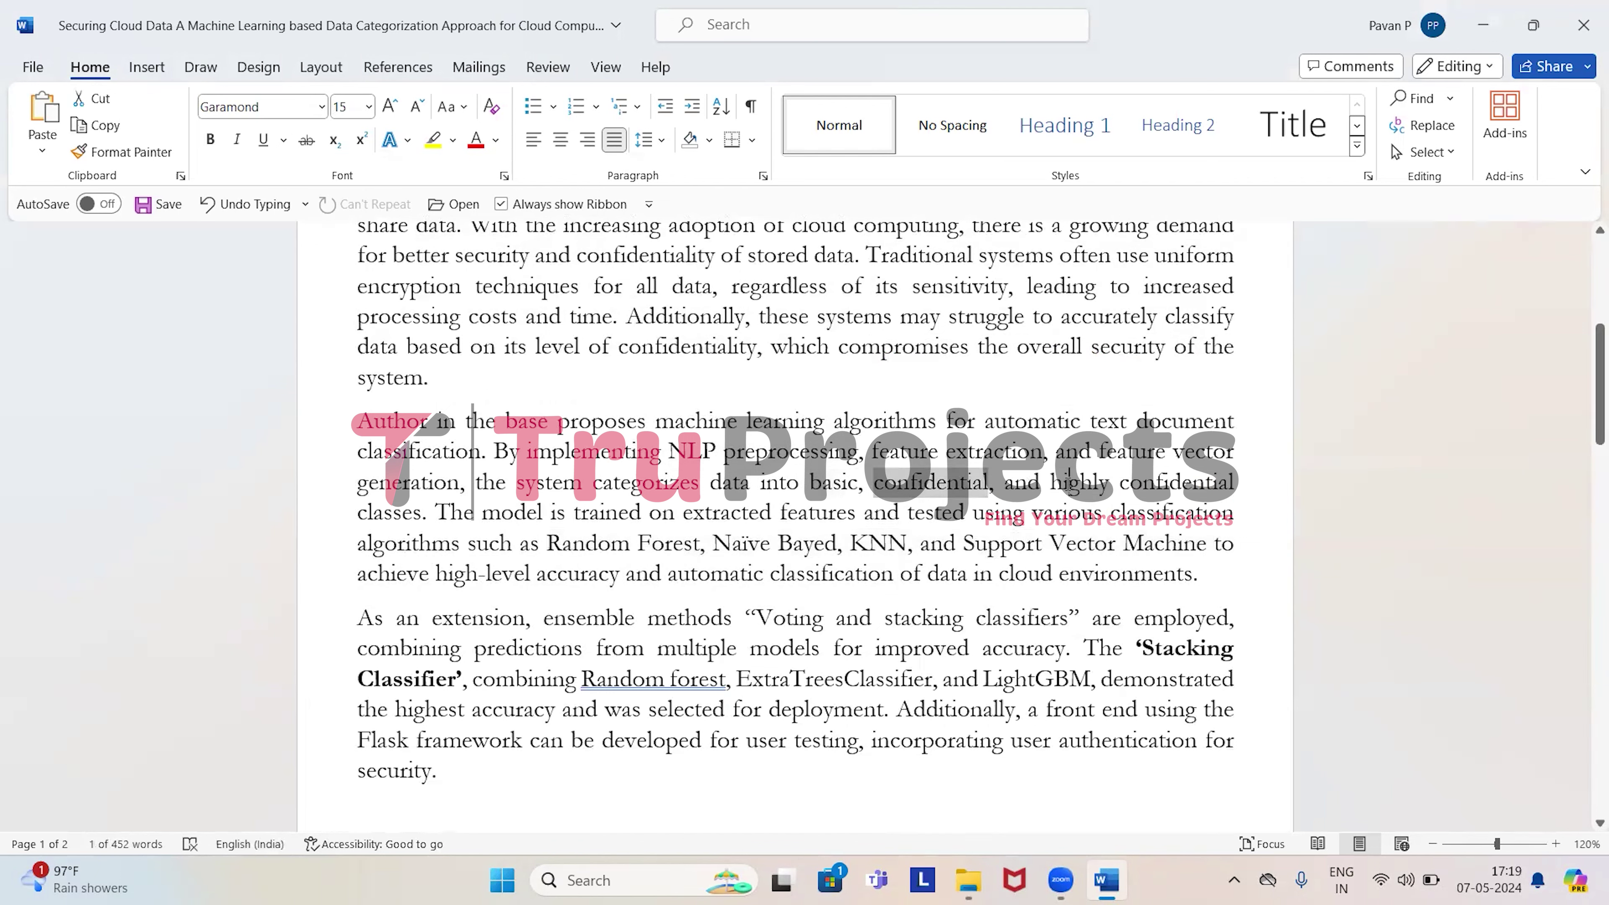
pyautogui.click(432, 455)
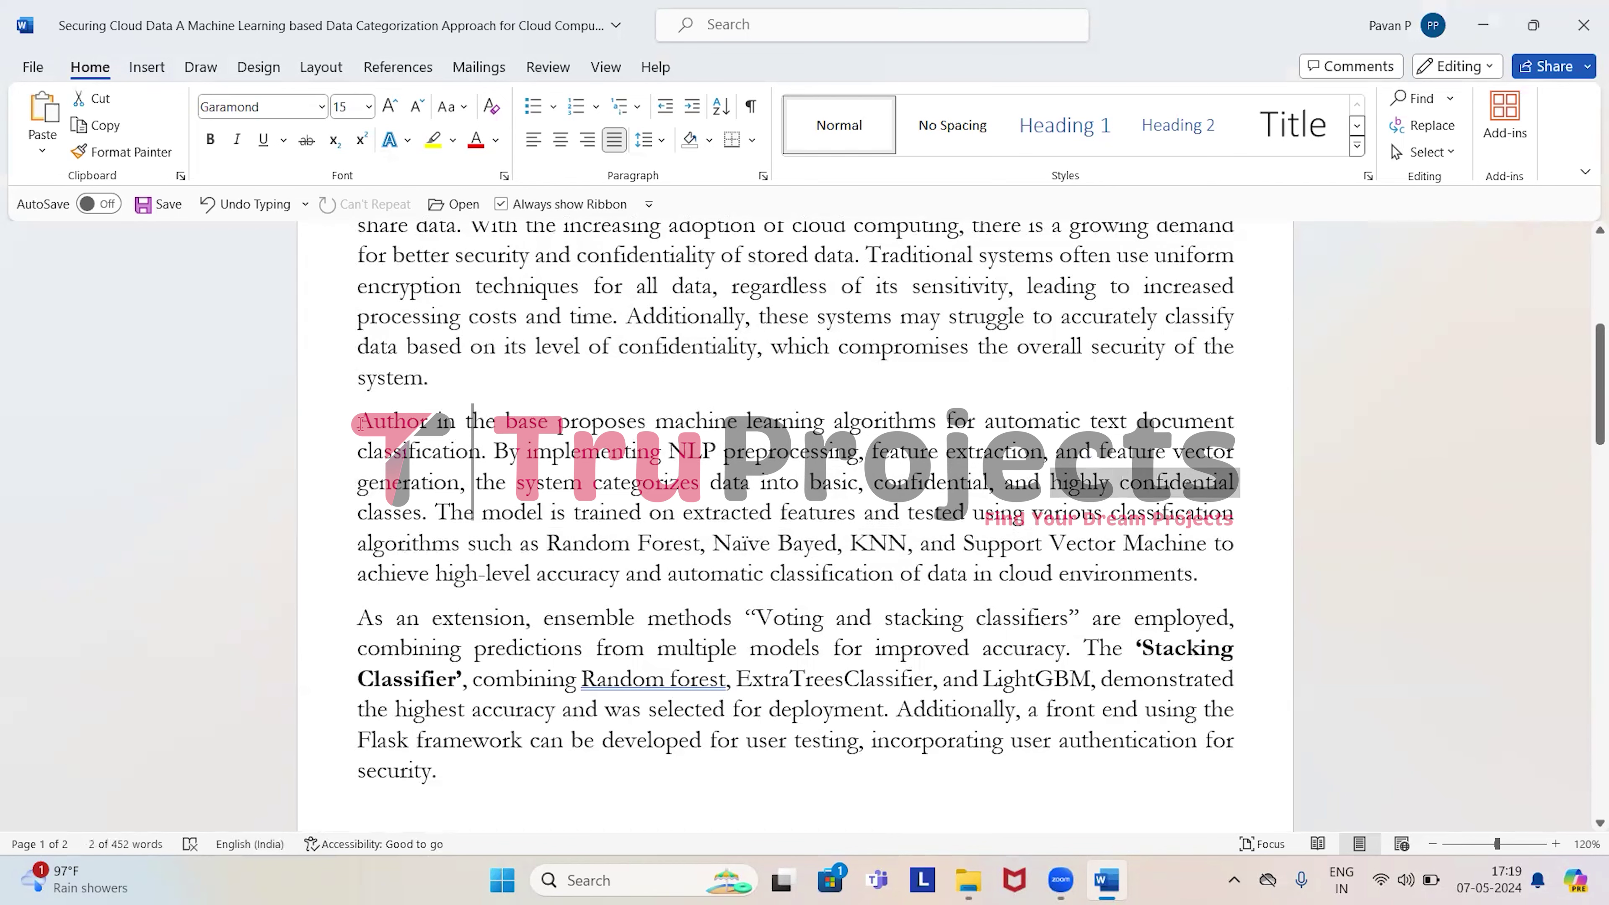
# Highlight the Stacking Classifier extension combining Random forest, ExtraTreesClassifier and LightGBM.
pyautogui.moveTo(358, 421); pyautogui.dragTo(1144, 574)
pyautogui.scroll(-1, 718, 552)
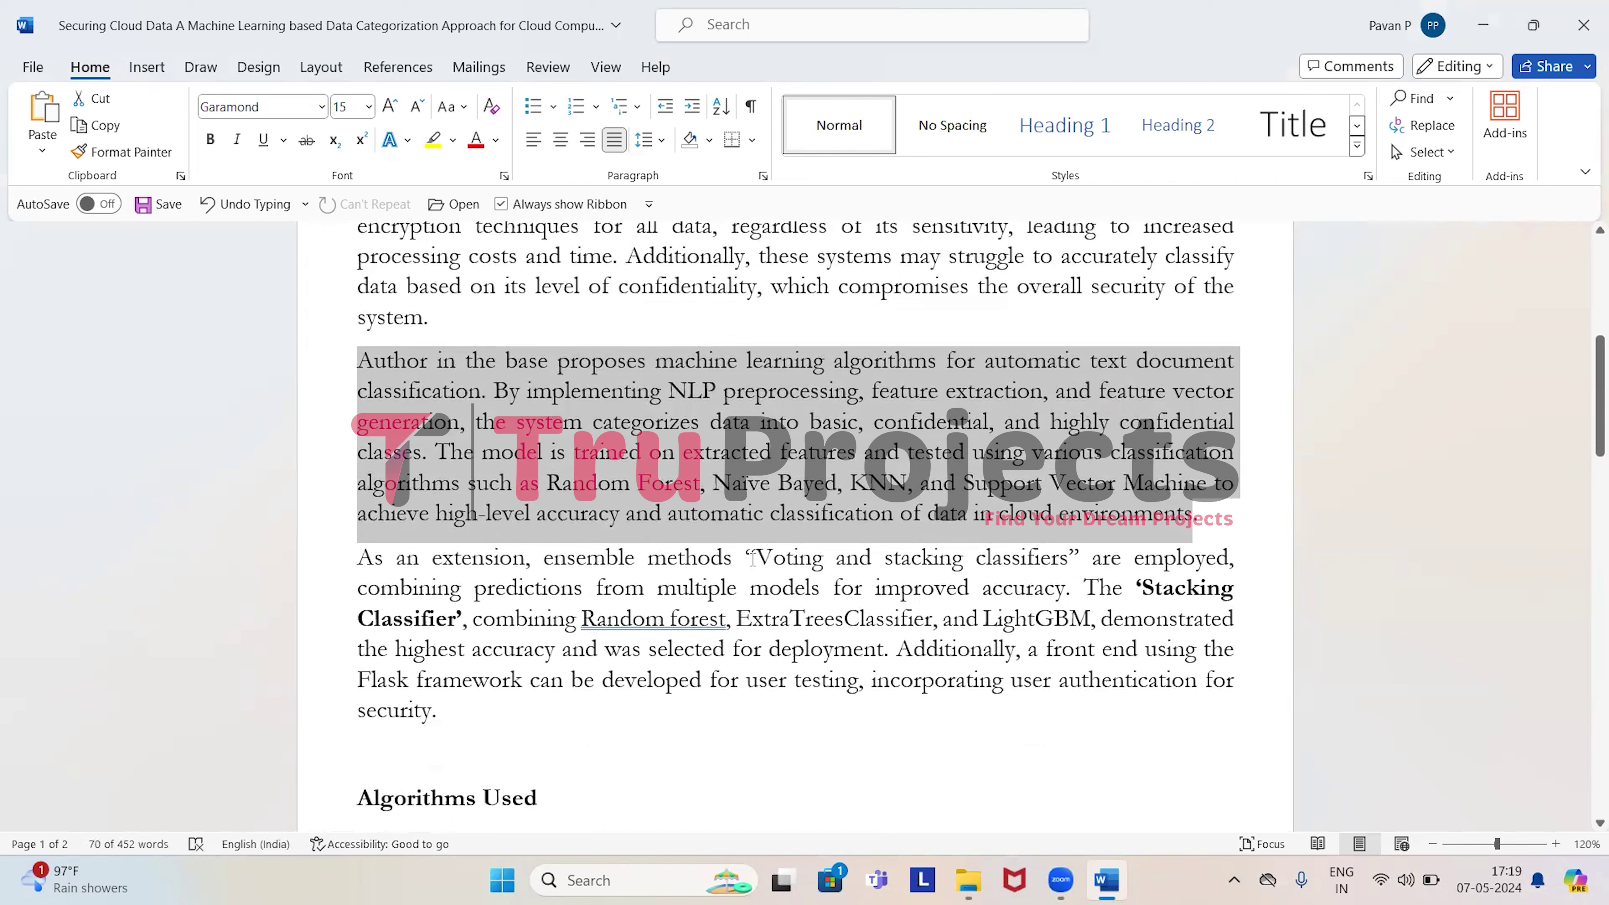
pyautogui.moveTo(760, 556); pyautogui.dragTo(1089, 558)
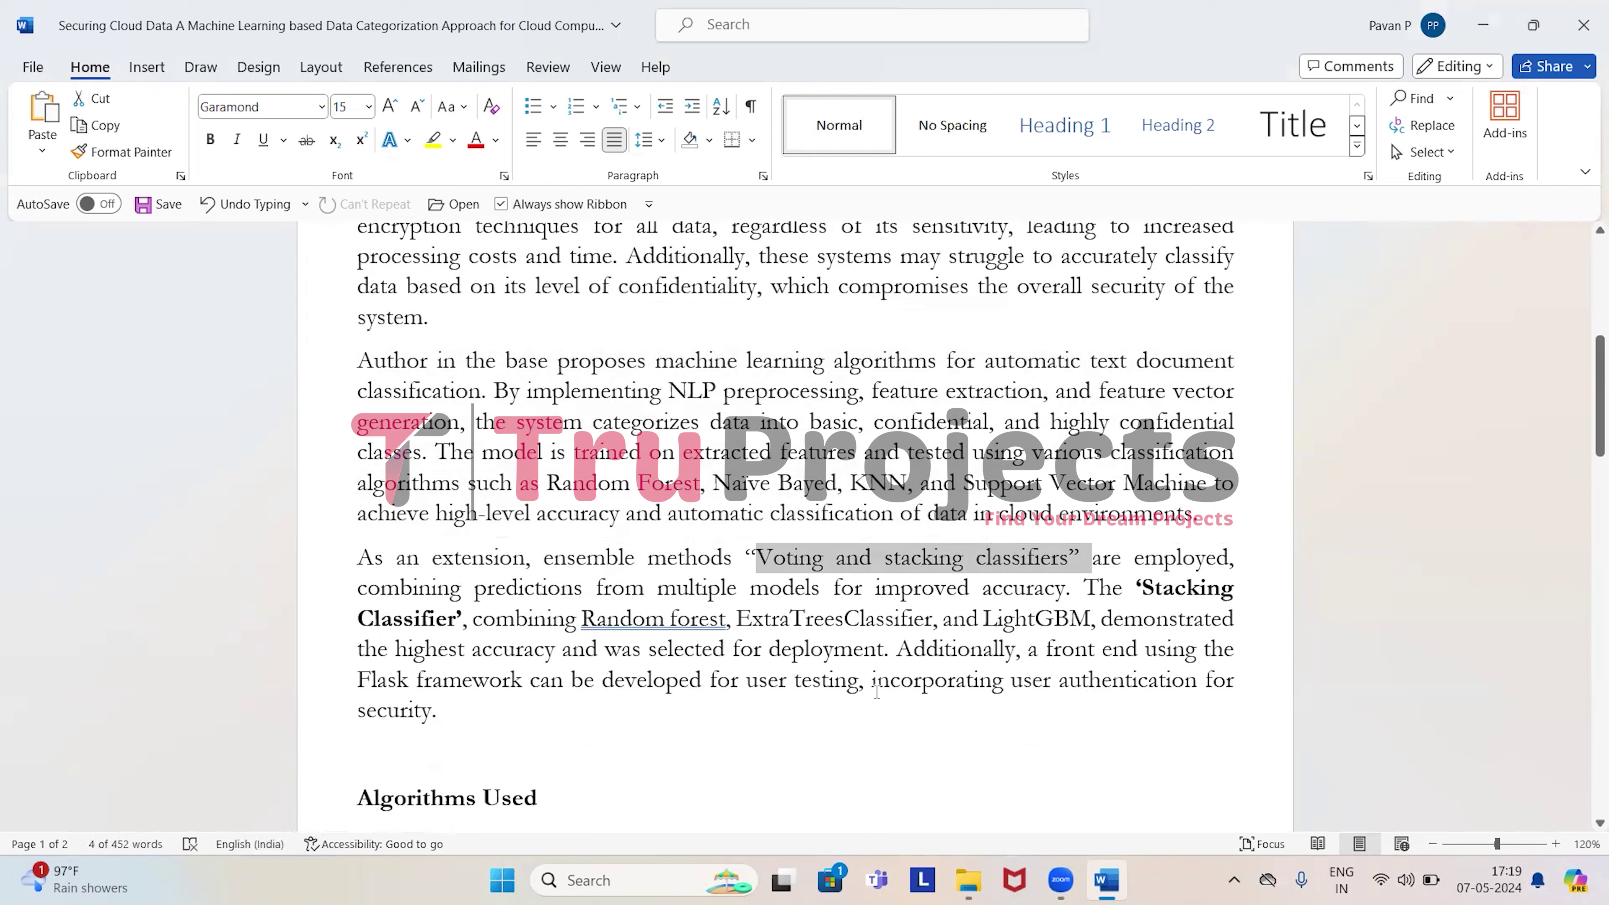
pyautogui.moveTo(1154, 588); pyautogui.dragTo(449, 614)
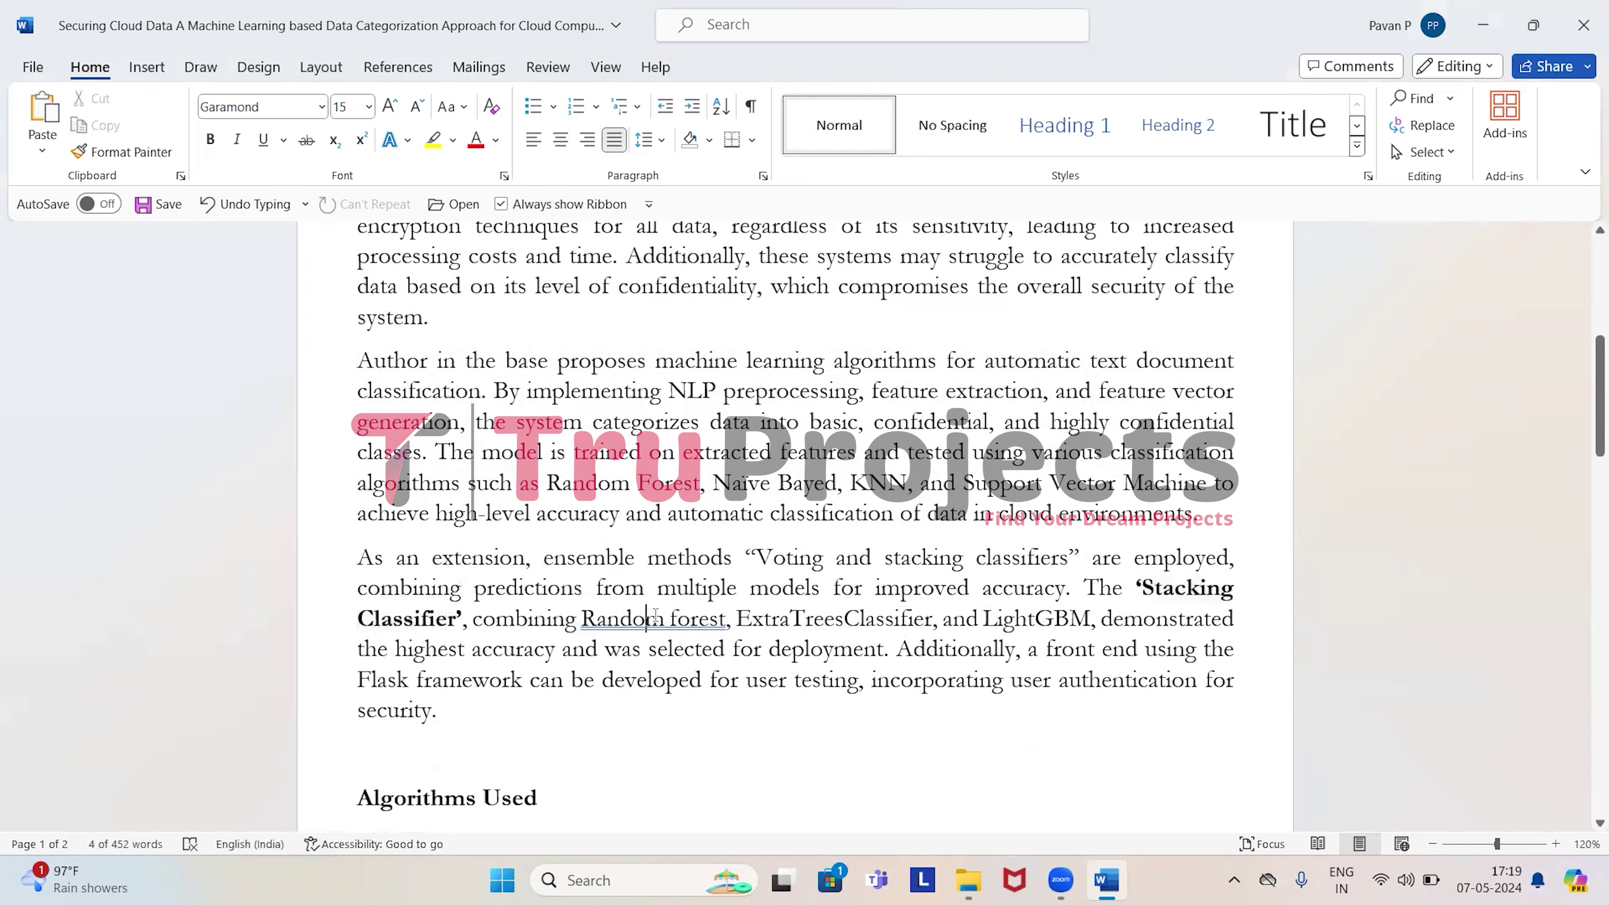
pyautogui.doubleClick(621, 618)
pyautogui.moveTo(762, 620); pyautogui.dragTo(1089, 619)
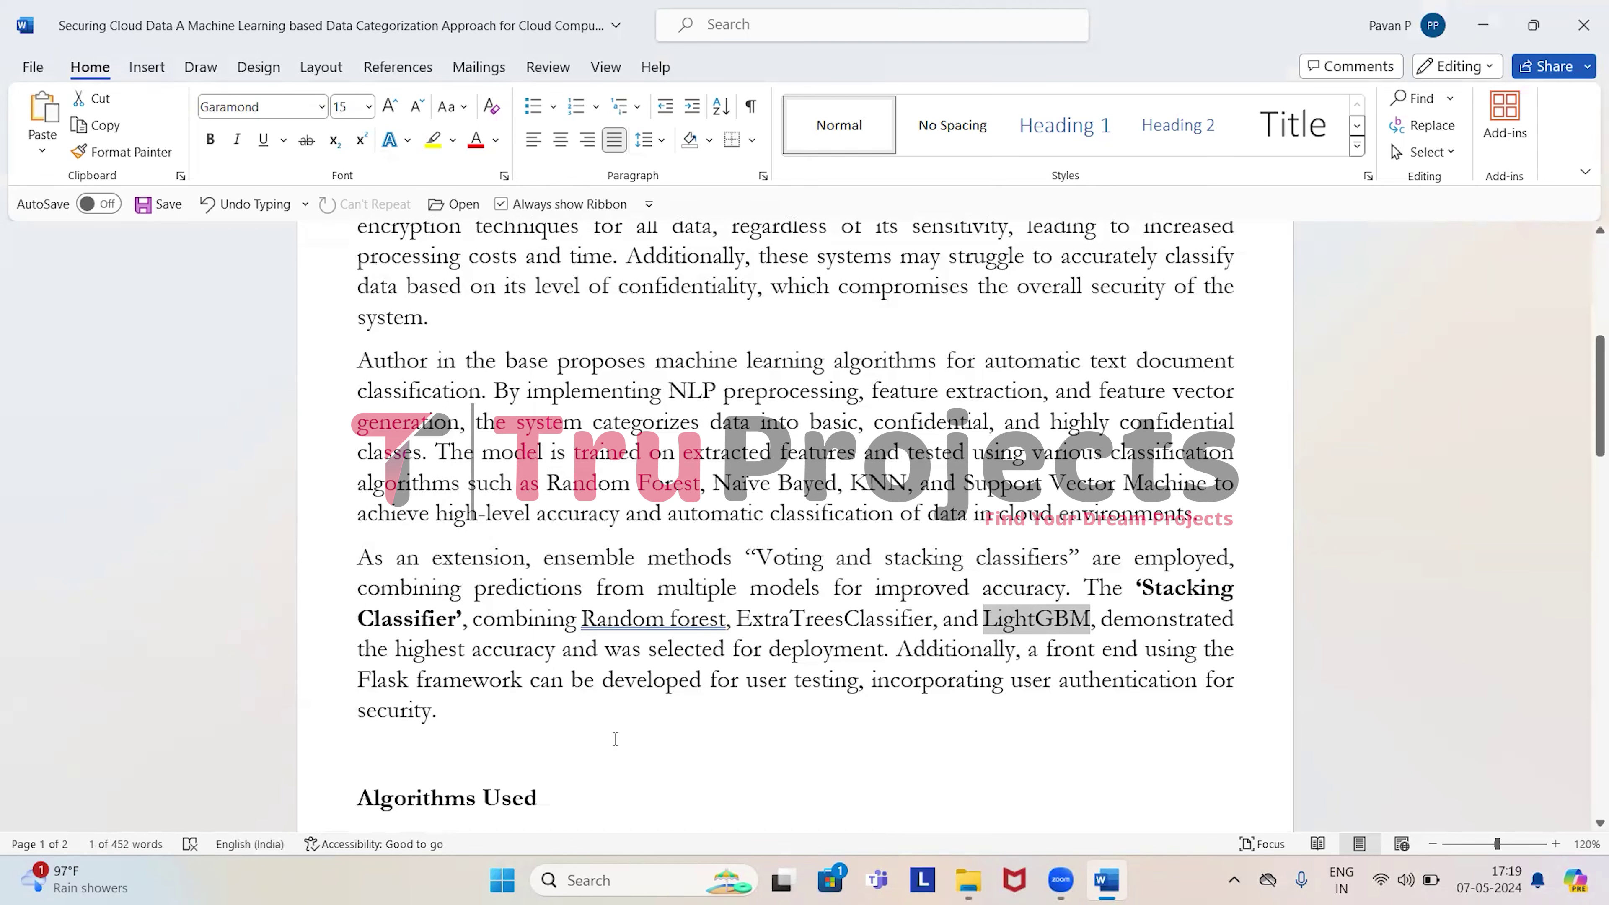
# Highlight Algorithms Used entries like Voting, Stacking Classifier, SVM and Random Forest, then reach Frontend Integration.
pyautogui.scroll(-4, 583, 739)
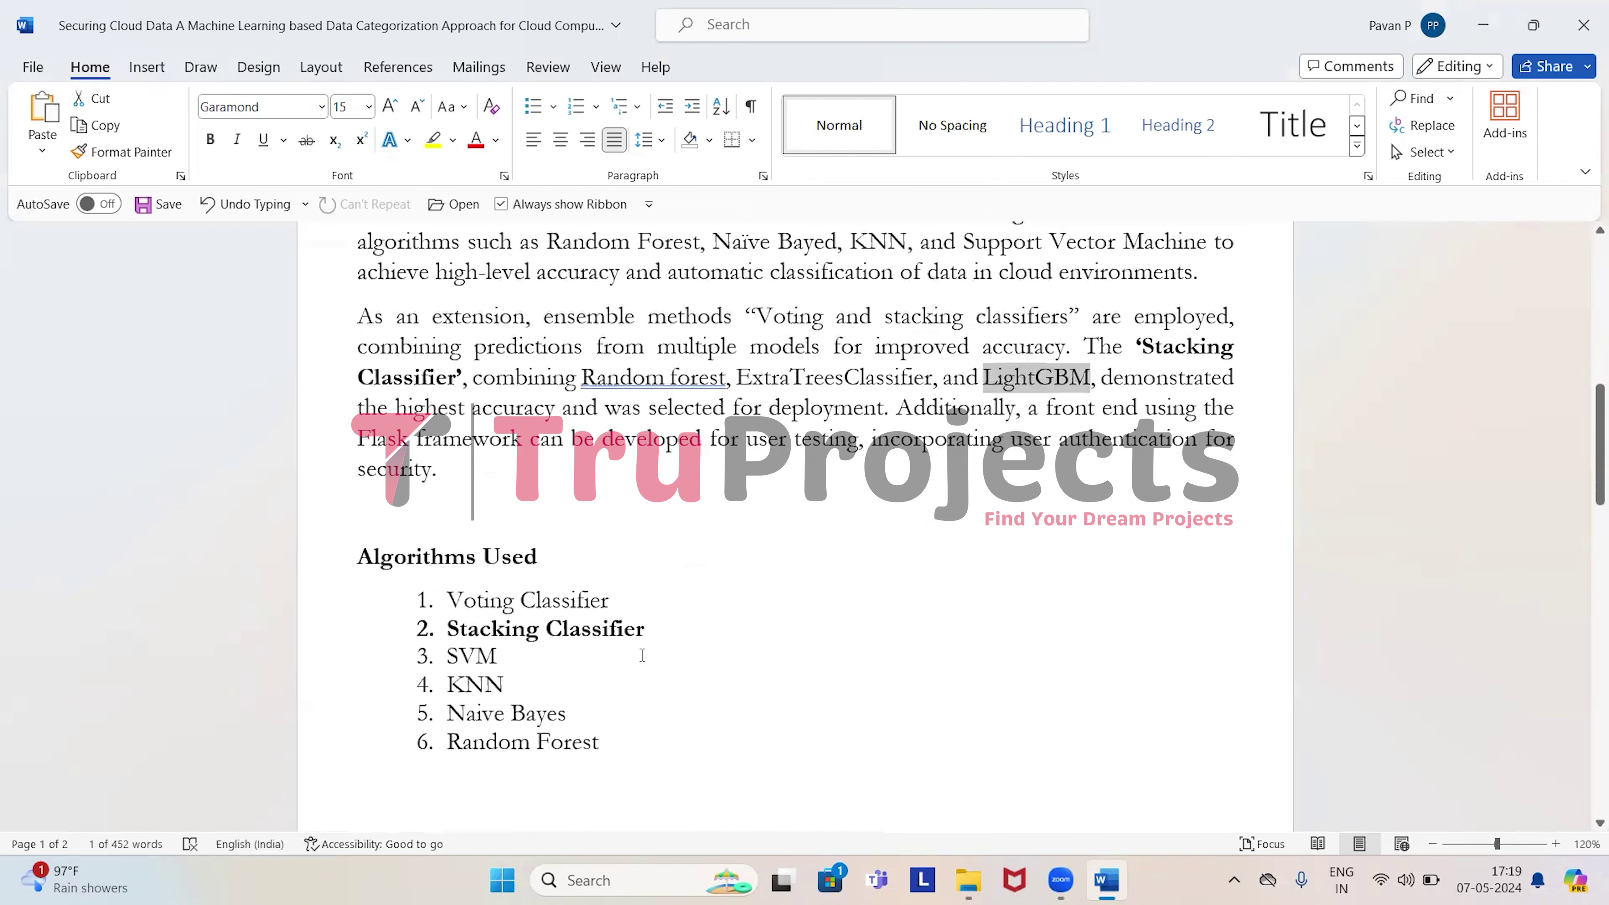
pyautogui.scroll(-2, 637, 662)
pyautogui.moveTo(451, 474); pyautogui.dragTo(609, 627)
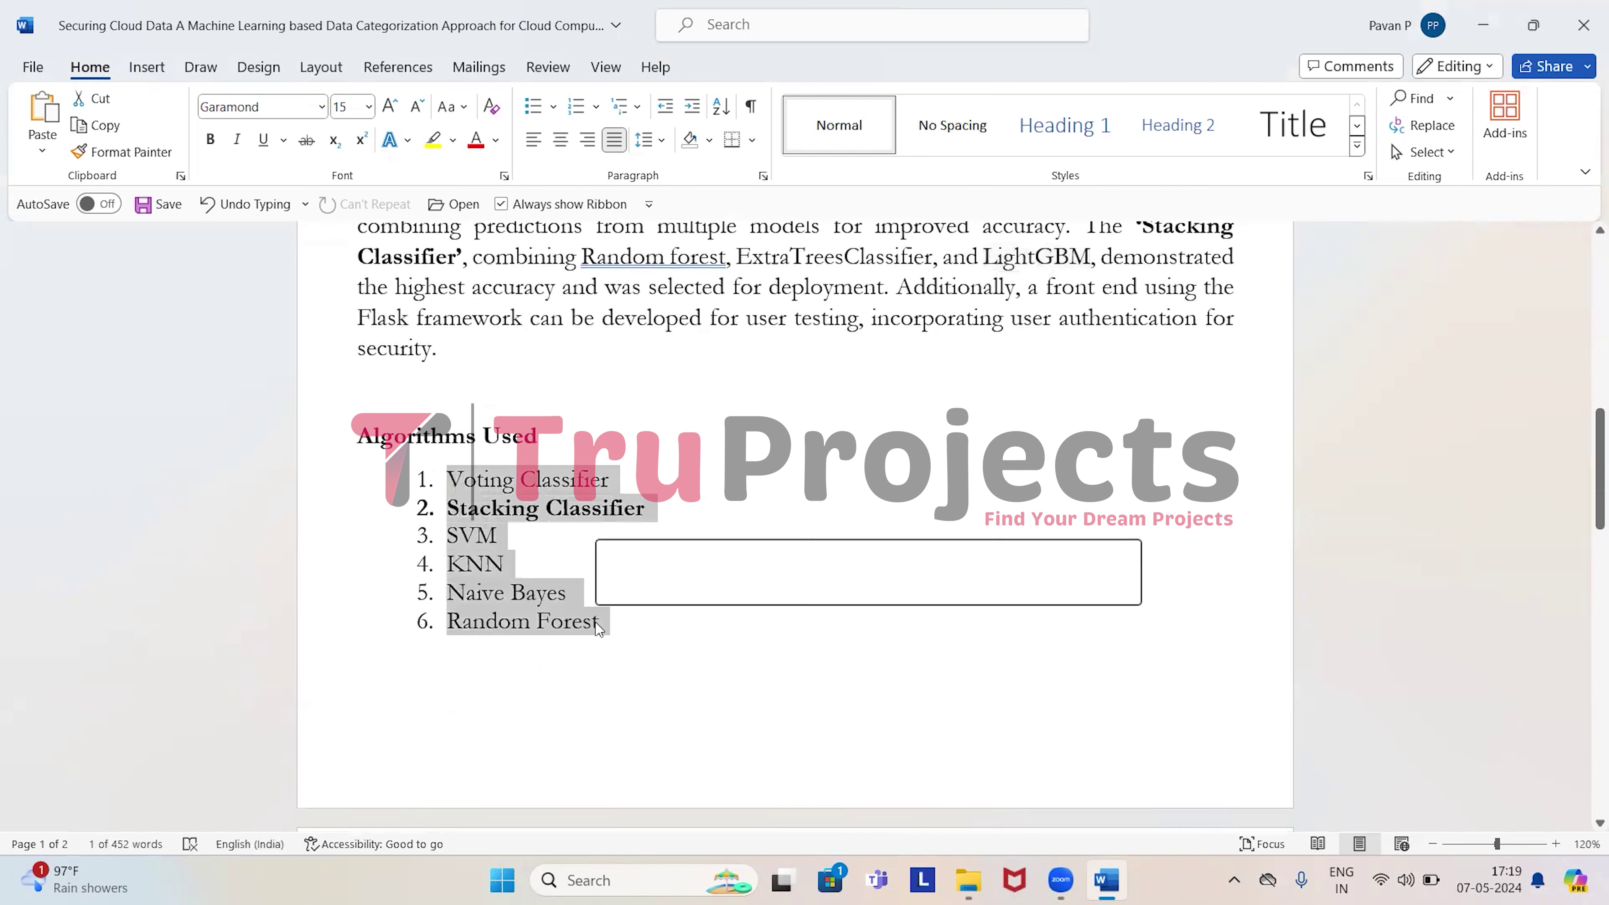
pyautogui.click(485, 482)
pyautogui.moveTo(454, 507); pyautogui.dragTo(466, 542)
pyautogui.doubleClick(500, 619)
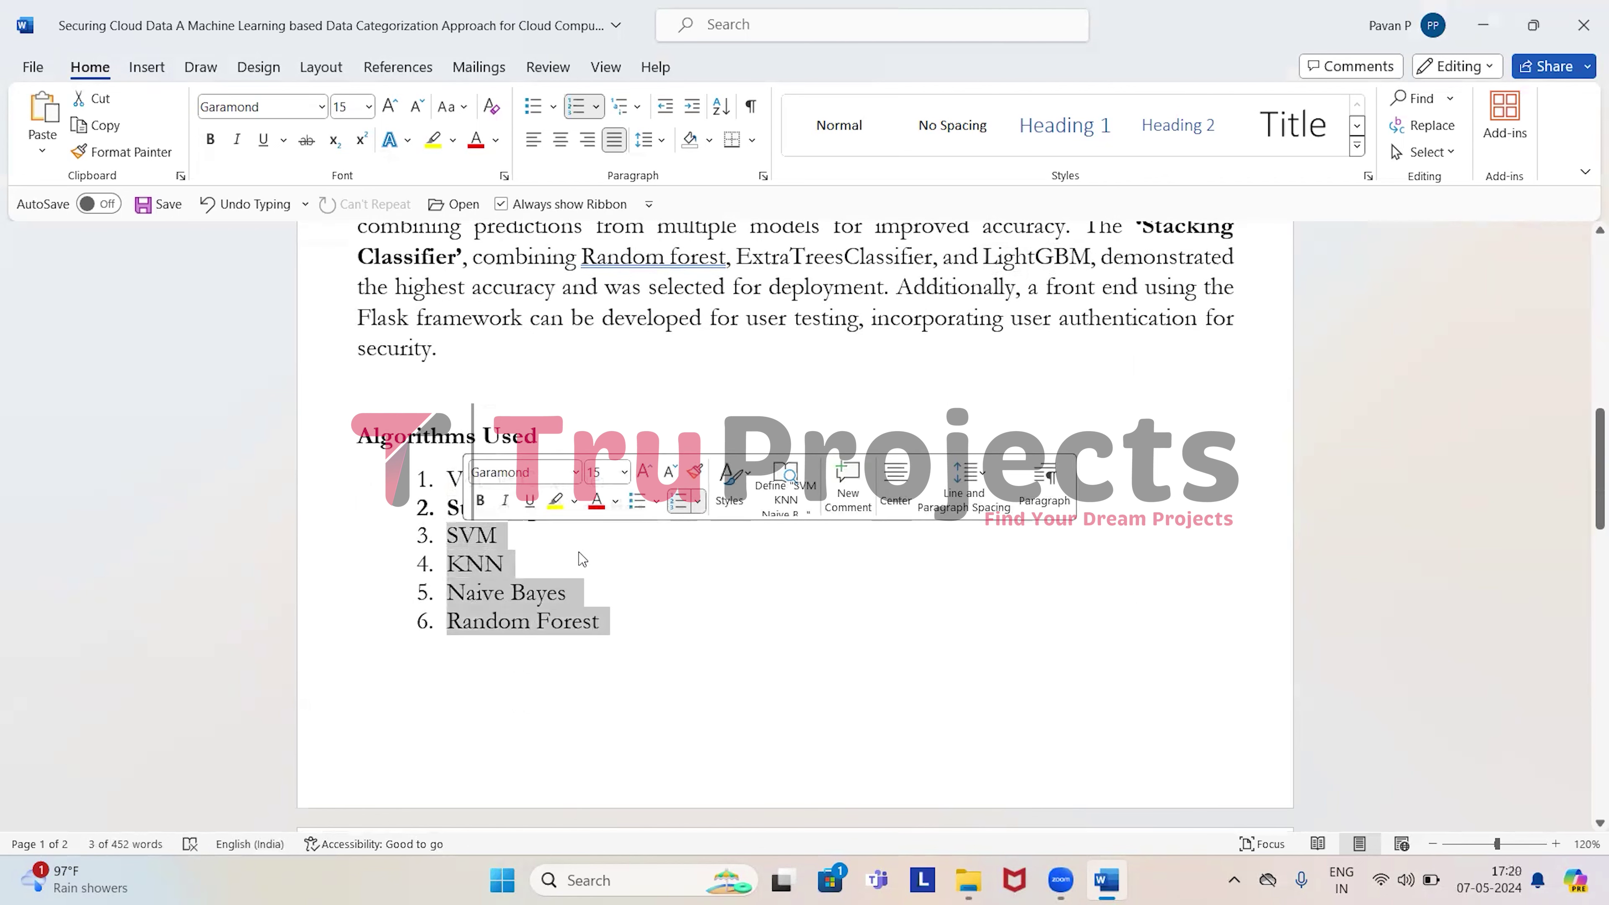
pyautogui.click(659, 643)
pyautogui.moveTo(656, 514); pyautogui.dragTo(448, 480)
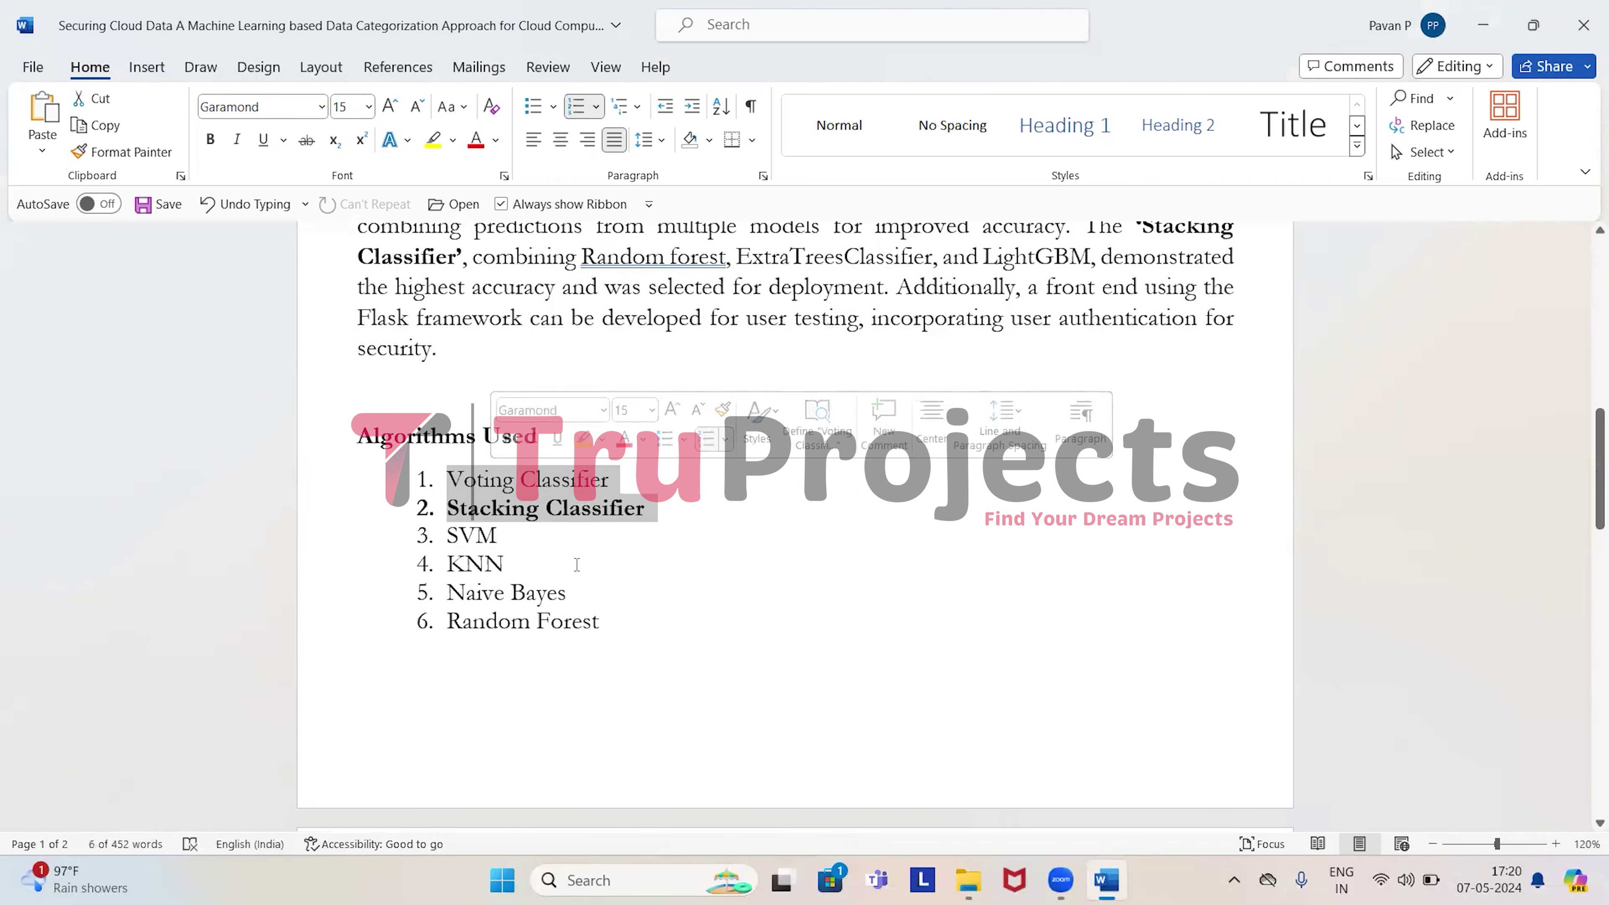
pyautogui.click(665, 515)
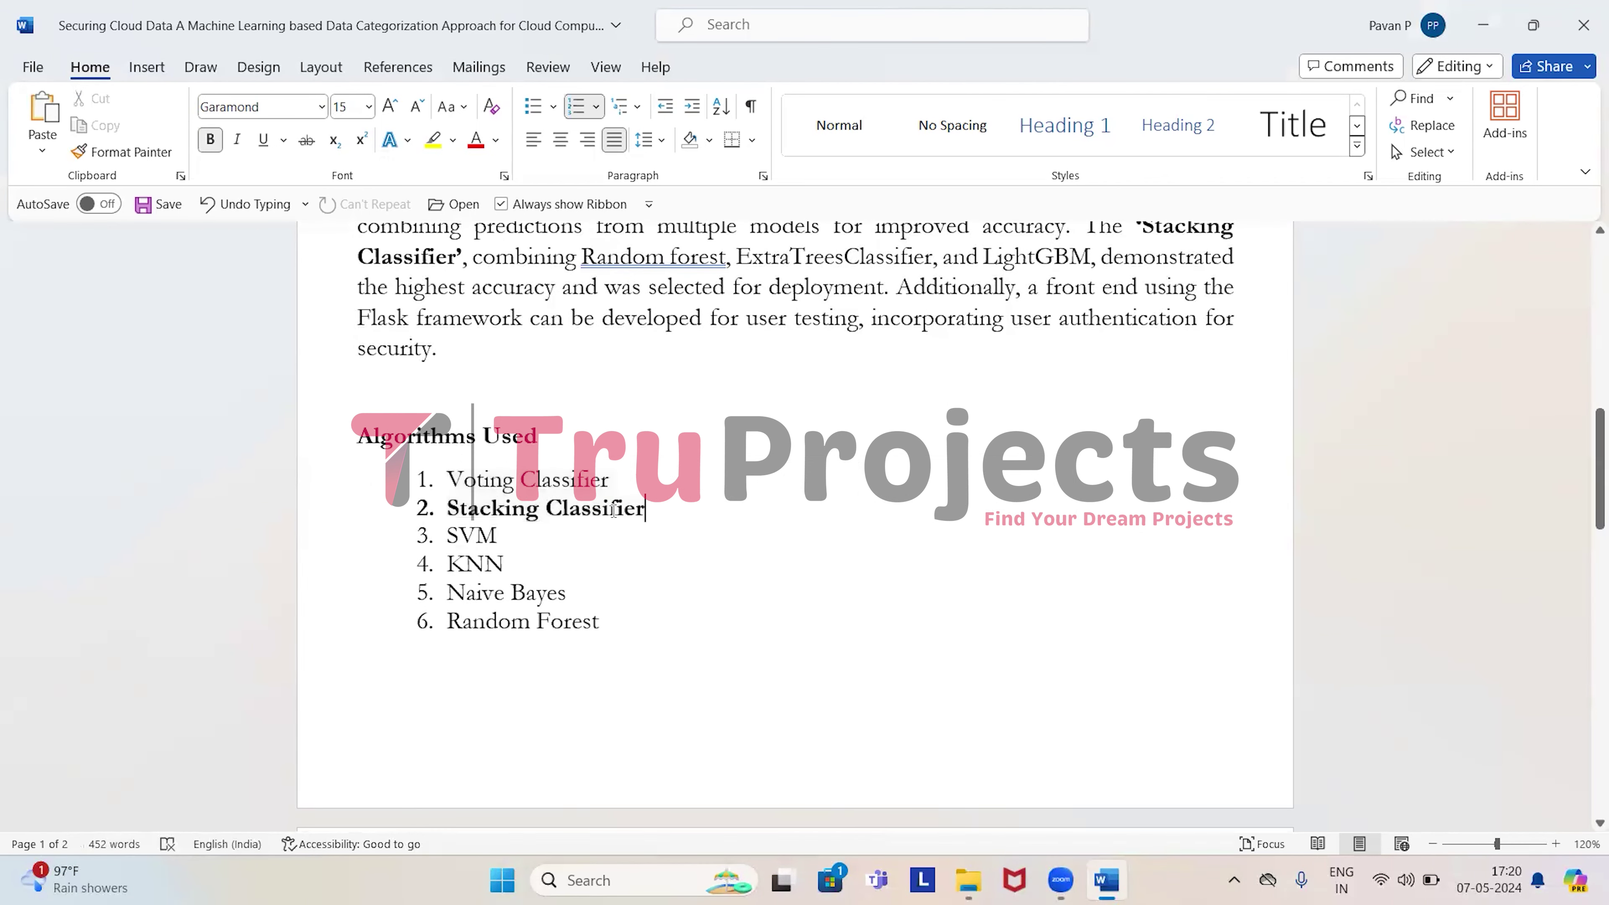
pyautogui.moveTo(662, 514); pyautogui.dragTo(447, 508)
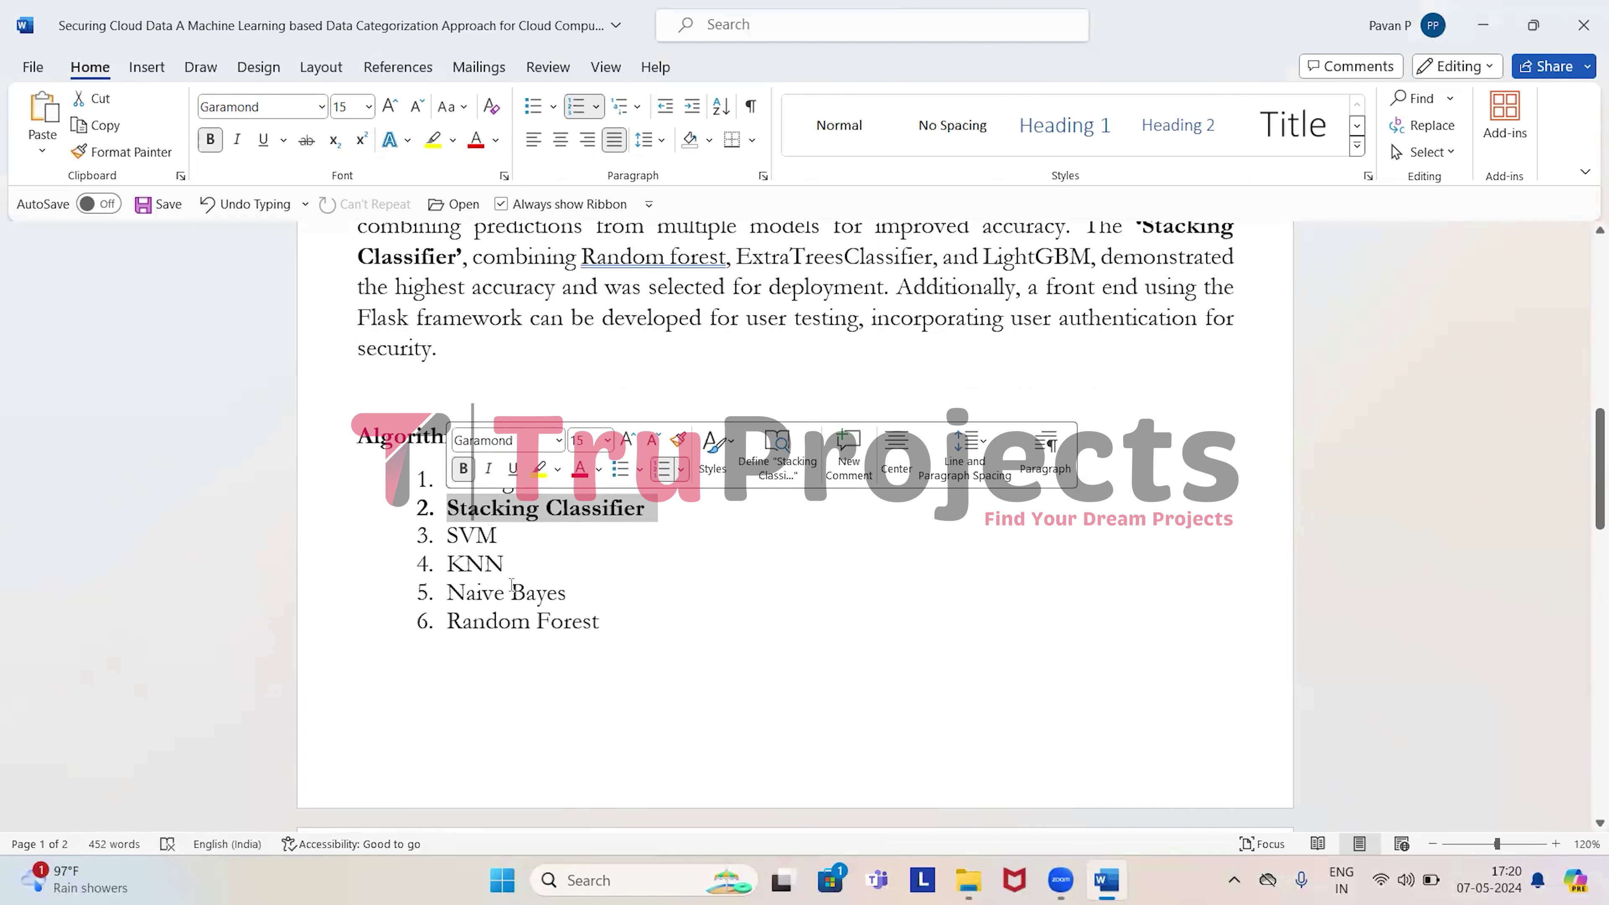
pyautogui.scroll(-6, 510, 584)
pyautogui.click(379, 489)
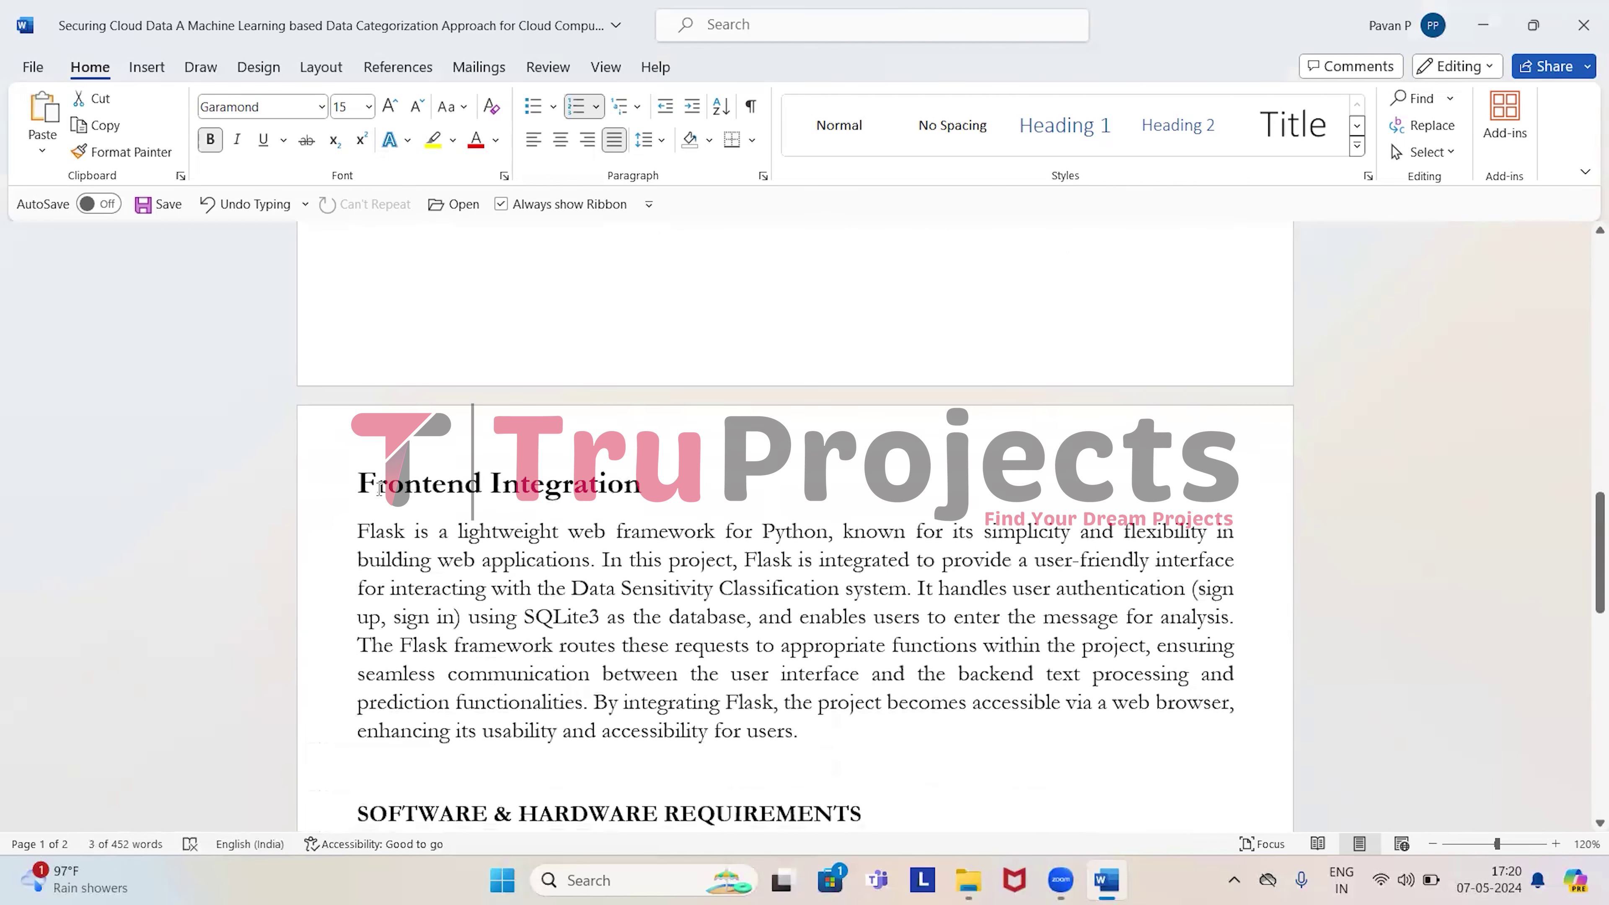
pyautogui.moveTo(379, 489); pyautogui.dragTo(652, 489)
pyautogui.scroll(-1, 610, 534)
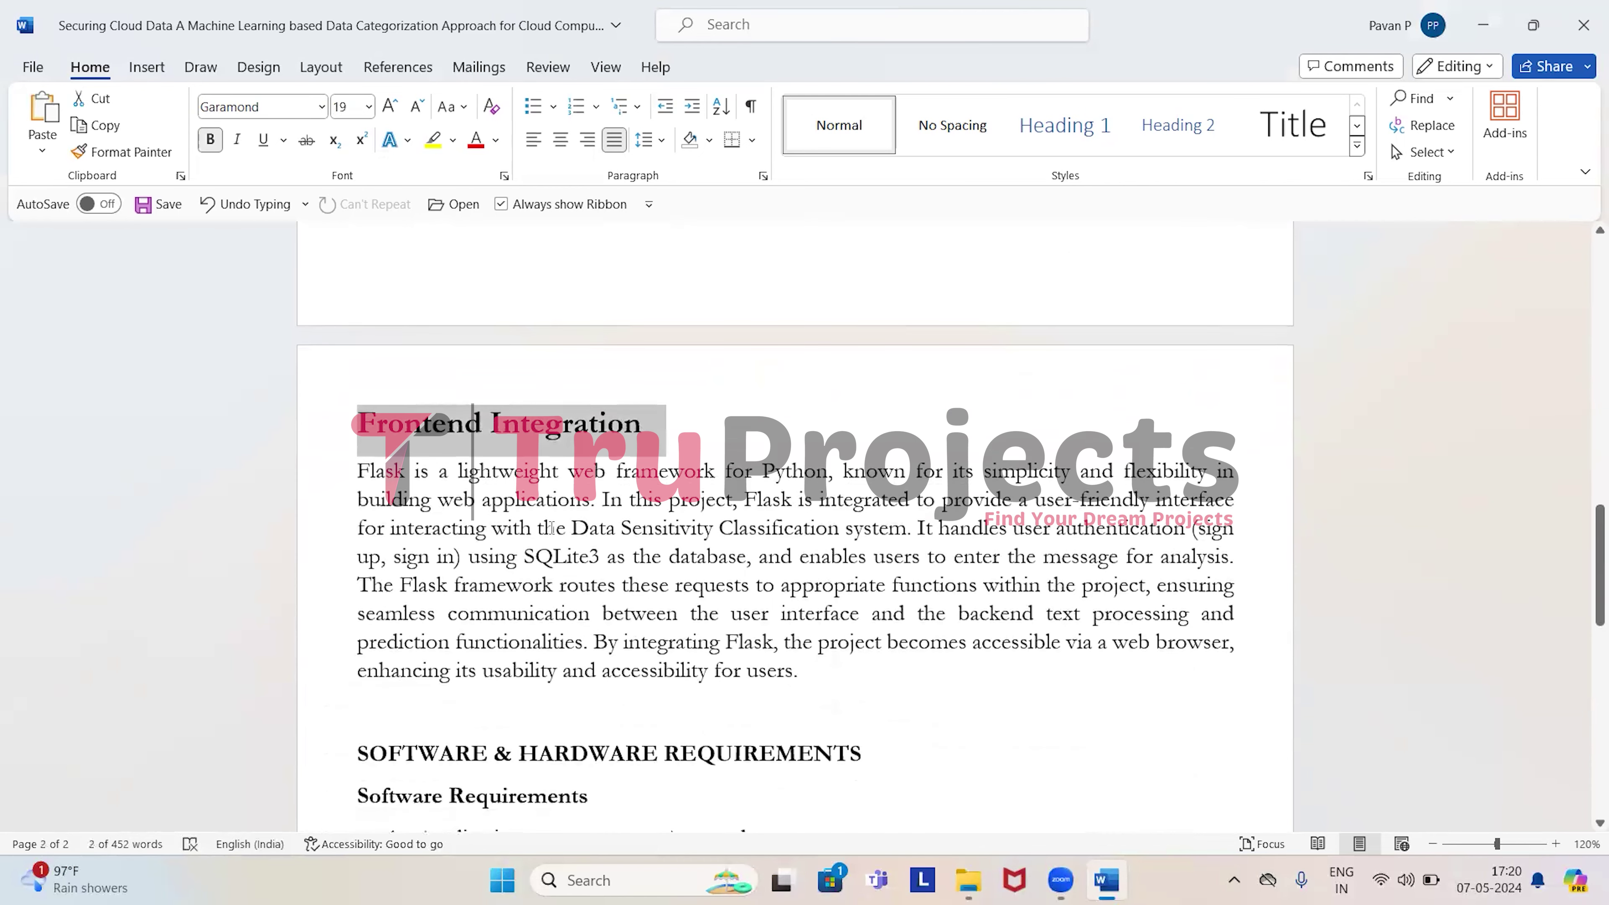
pyautogui.moveTo(358, 471); pyautogui.dragTo(408, 470)
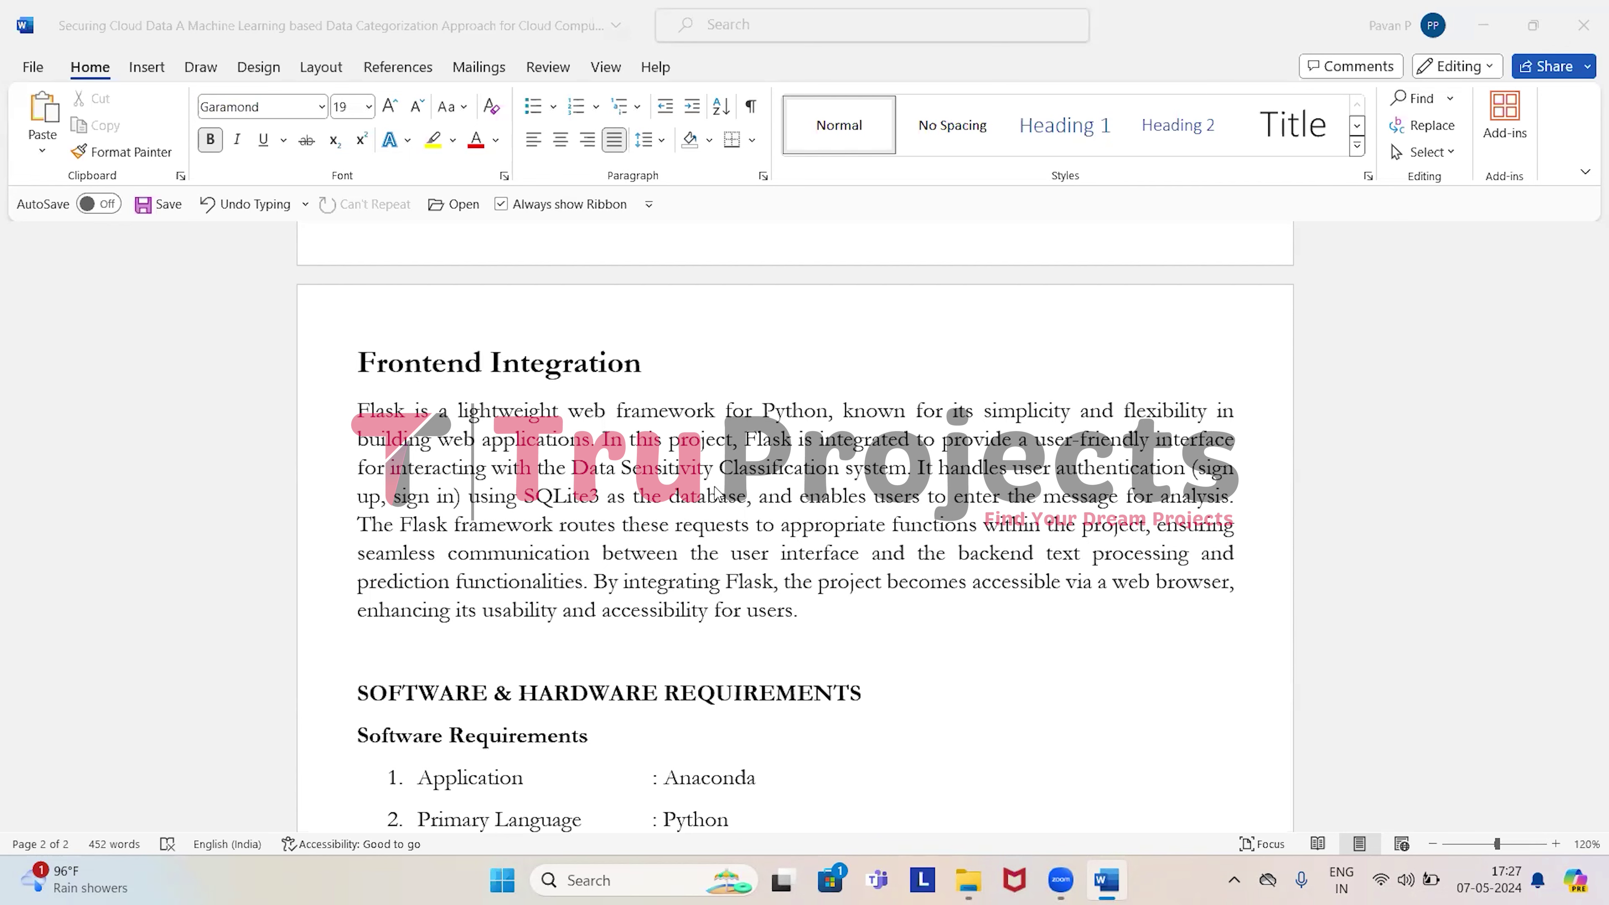
pyautogui.doubleClick(546, 498)
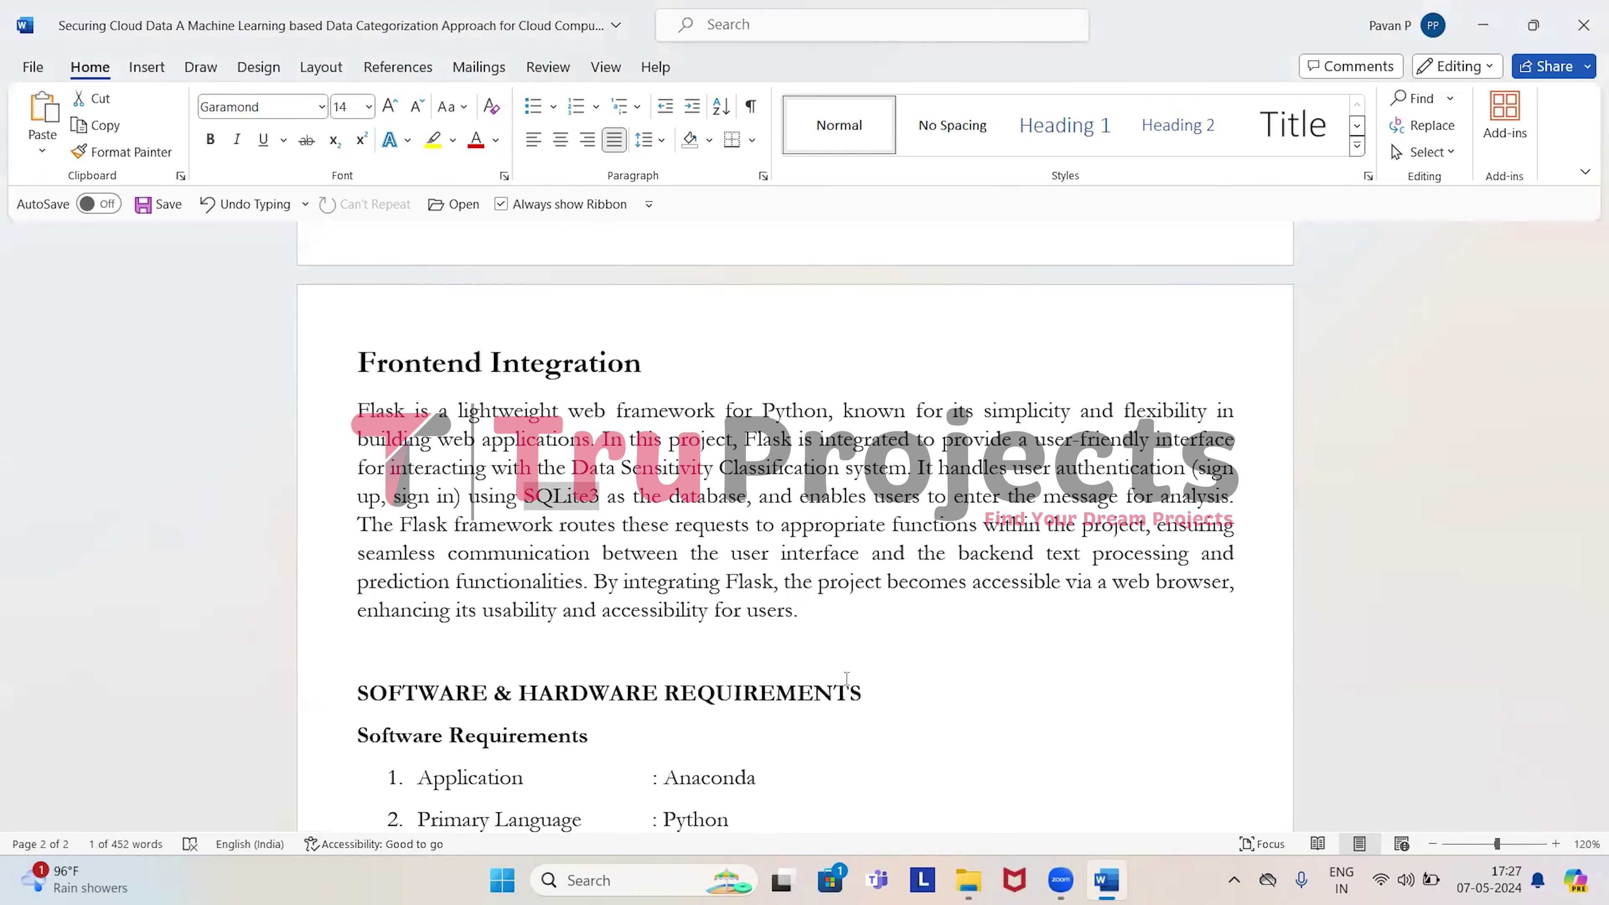
# Scroll past the Software Requirements, selecting Anaconda, down to the Hardware Requirements list.
pyautogui.scroll(-5, 846, 678)
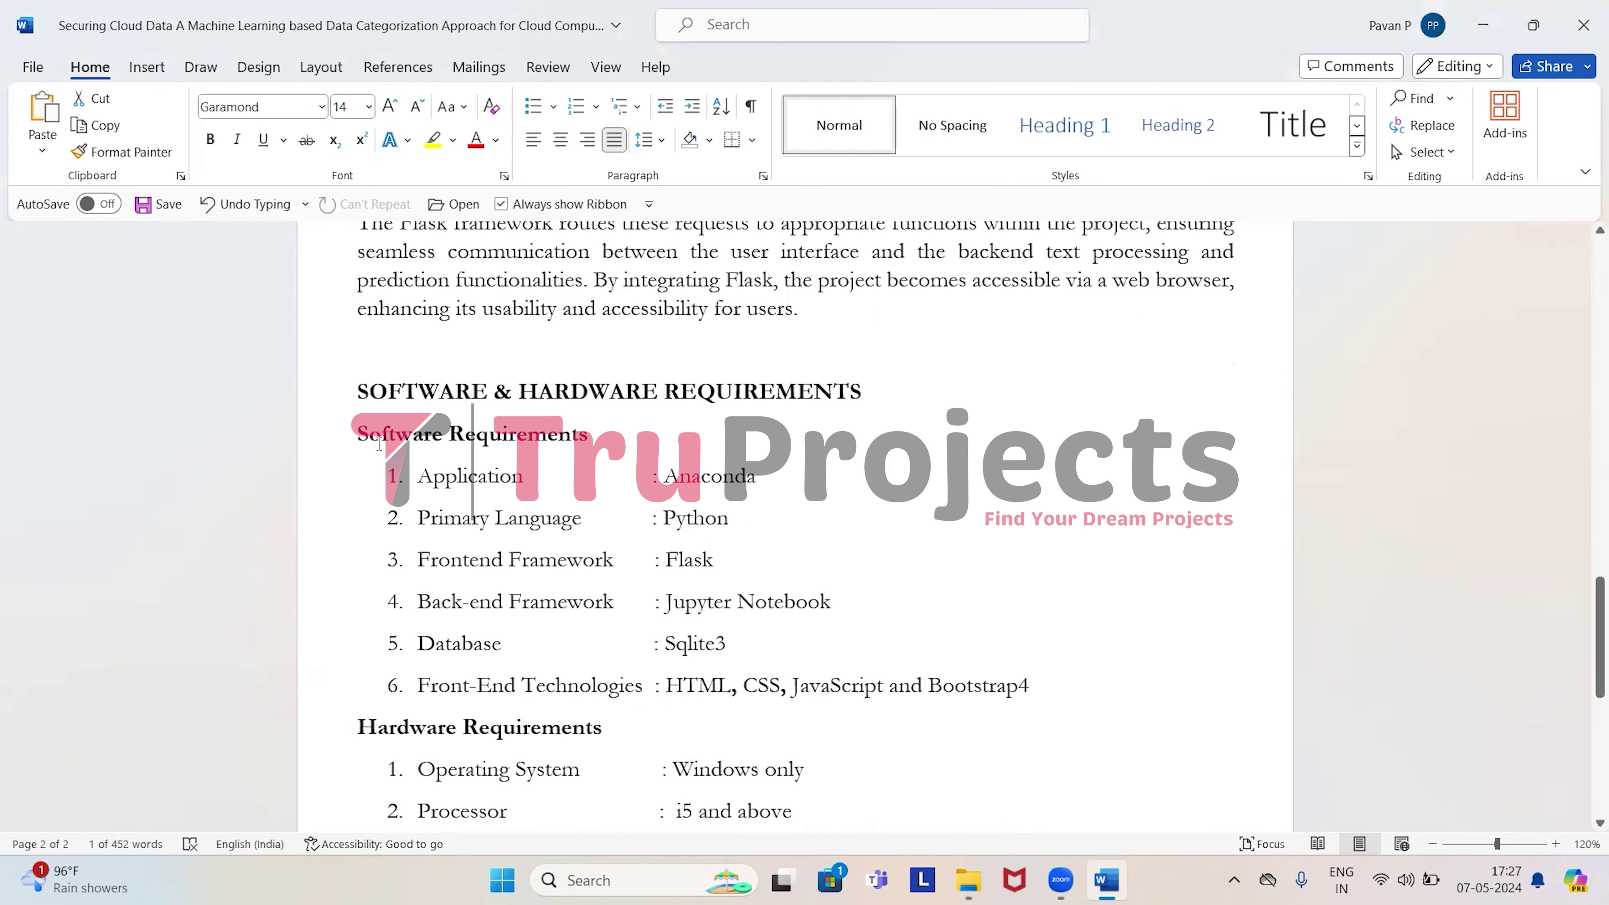
pyautogui.doubleClick(690, 484)
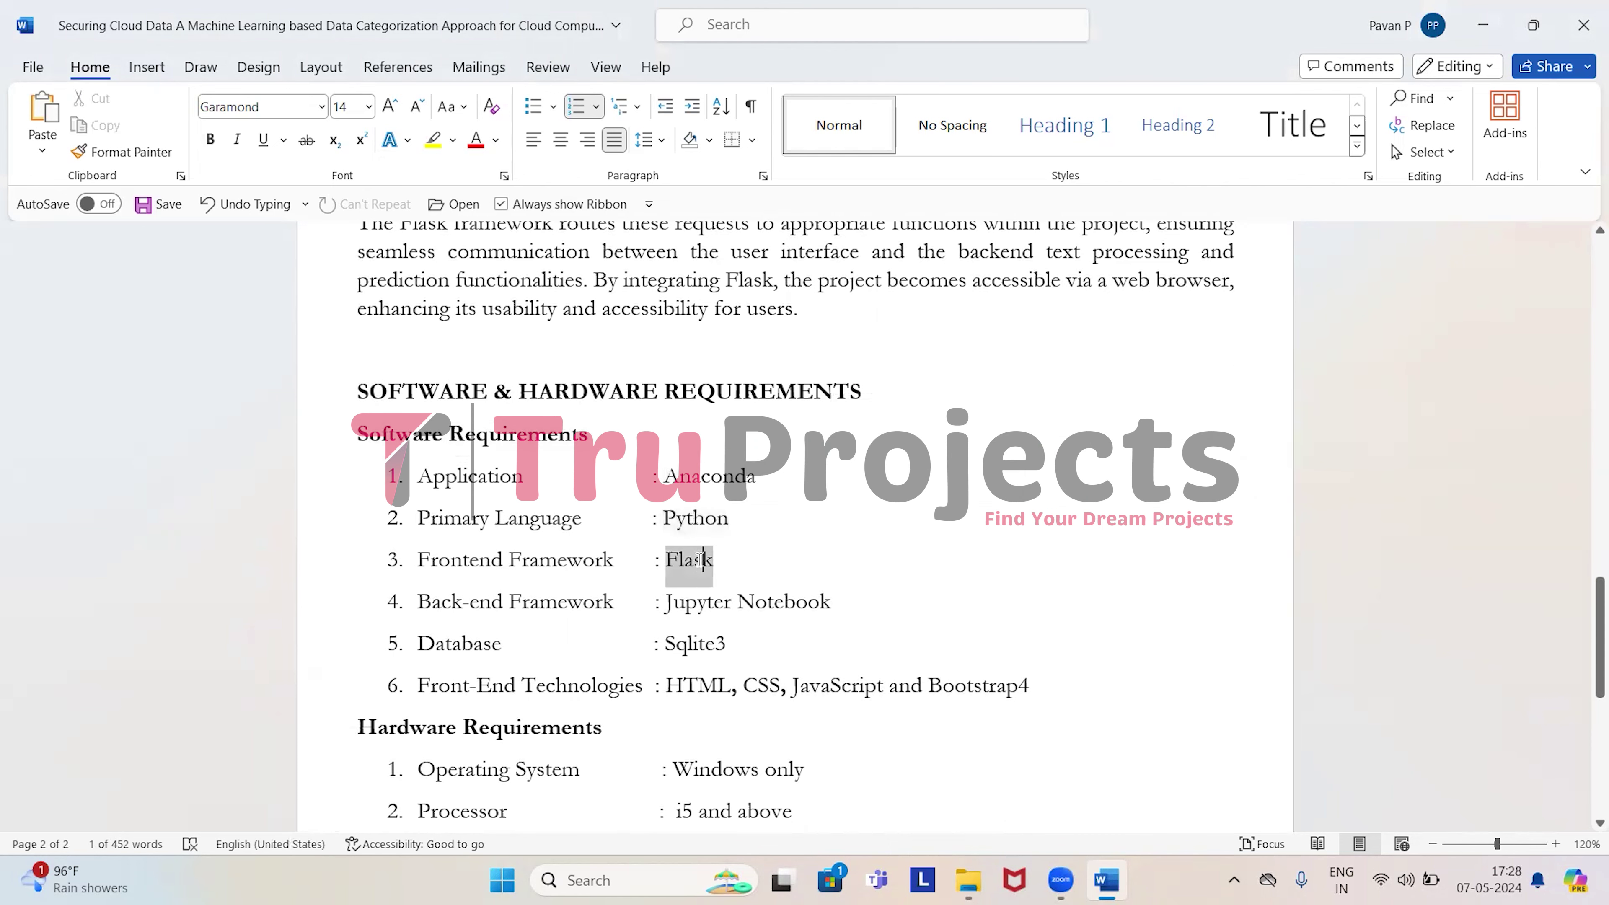
pyautogui.scroll(-3, 700, 564)
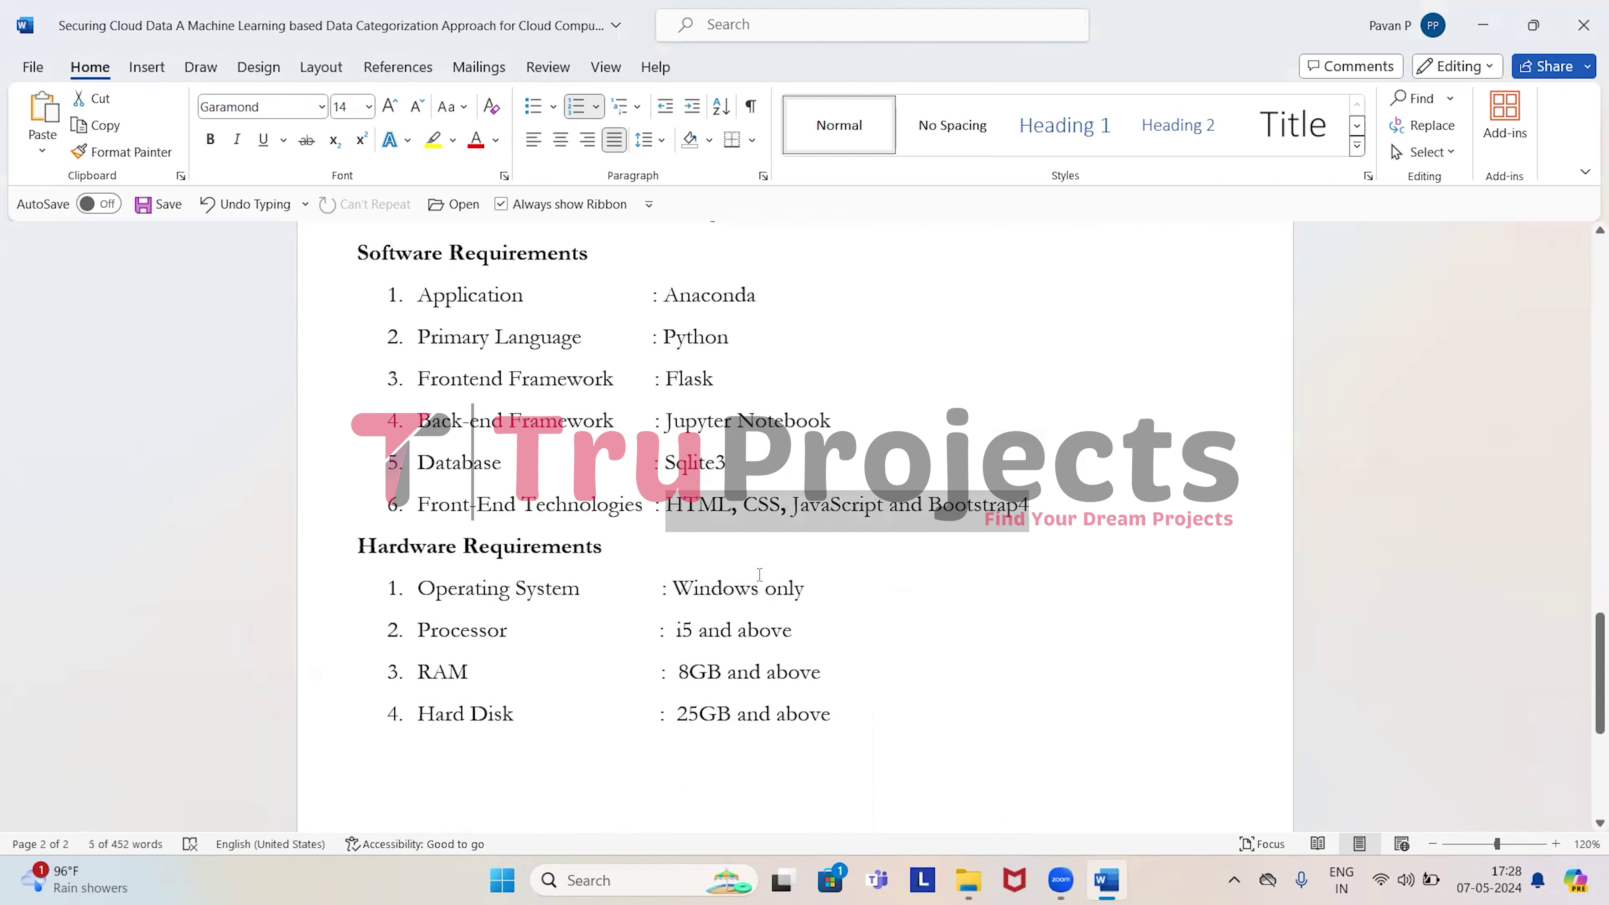
pyautogui.scroll(-1, 760, 575)
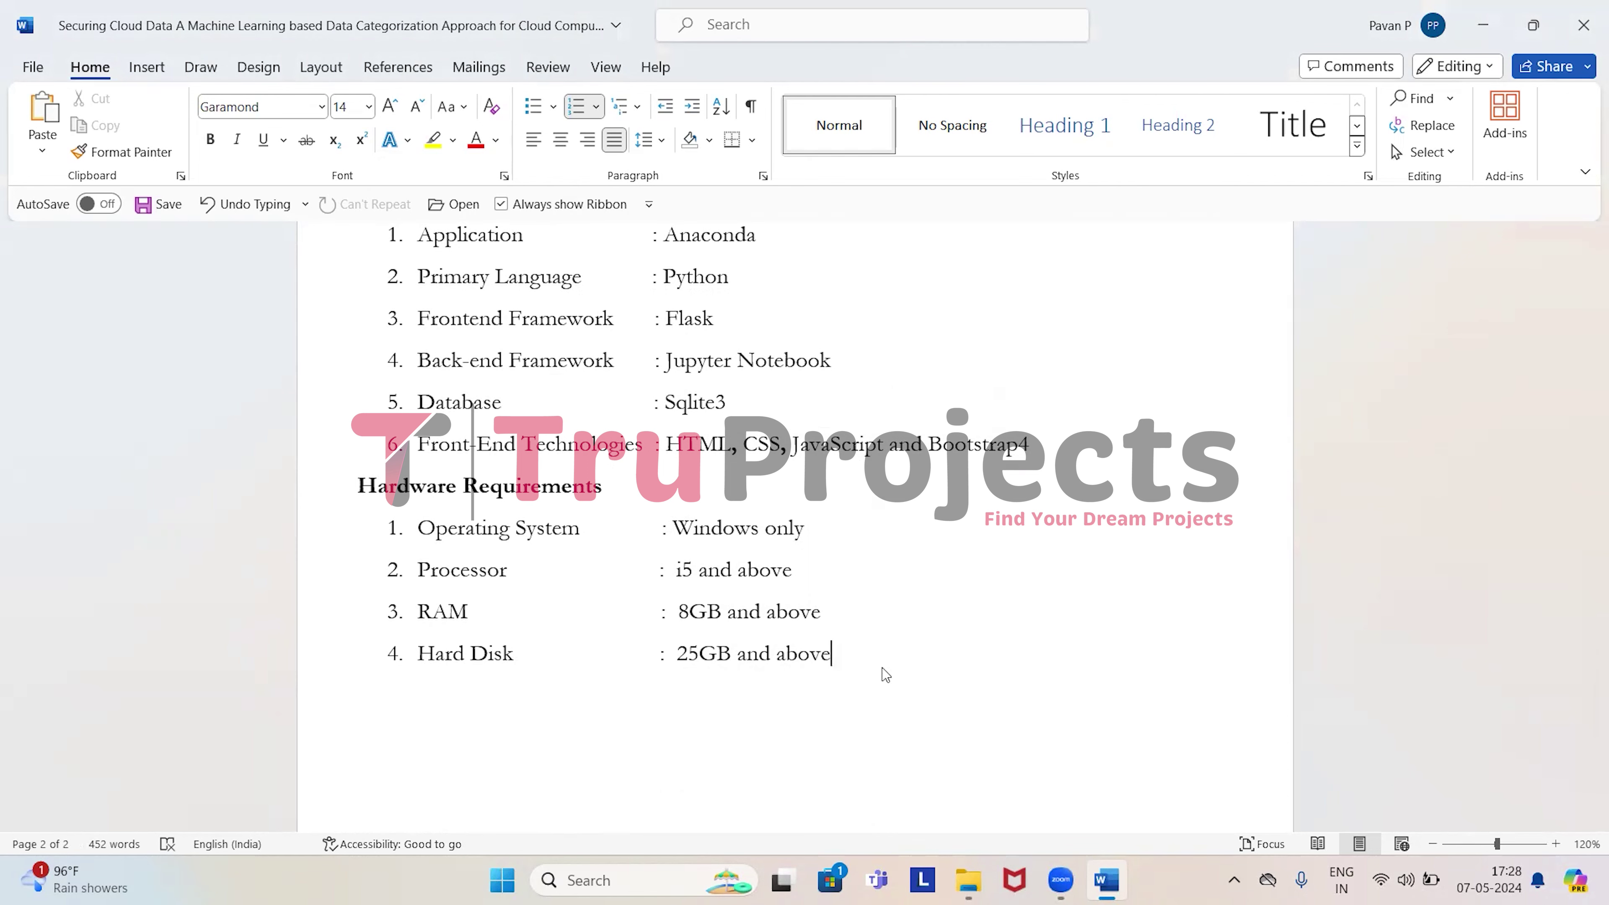
# Bring the project folder window forward and select all its files.
pyautogui.click(937, 784)
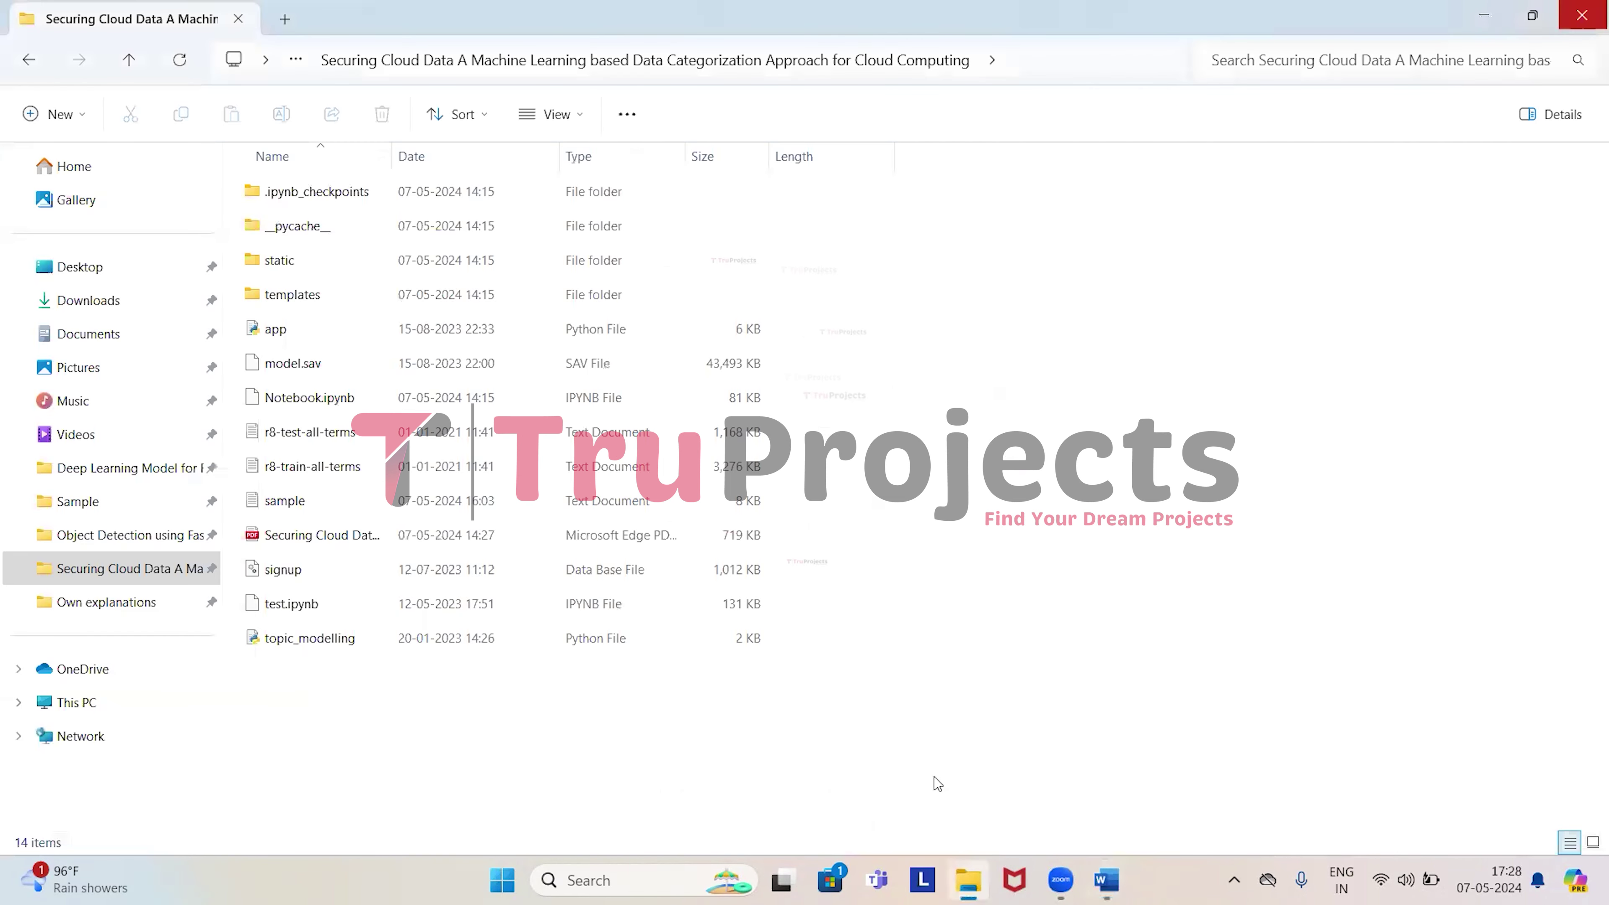
pyautogui.moveTo(897, 746); pyautogui.dragTo(750, 182)
pyautogui.hotkey('ctrl', 'c')
pyautogui.click(995, 385)
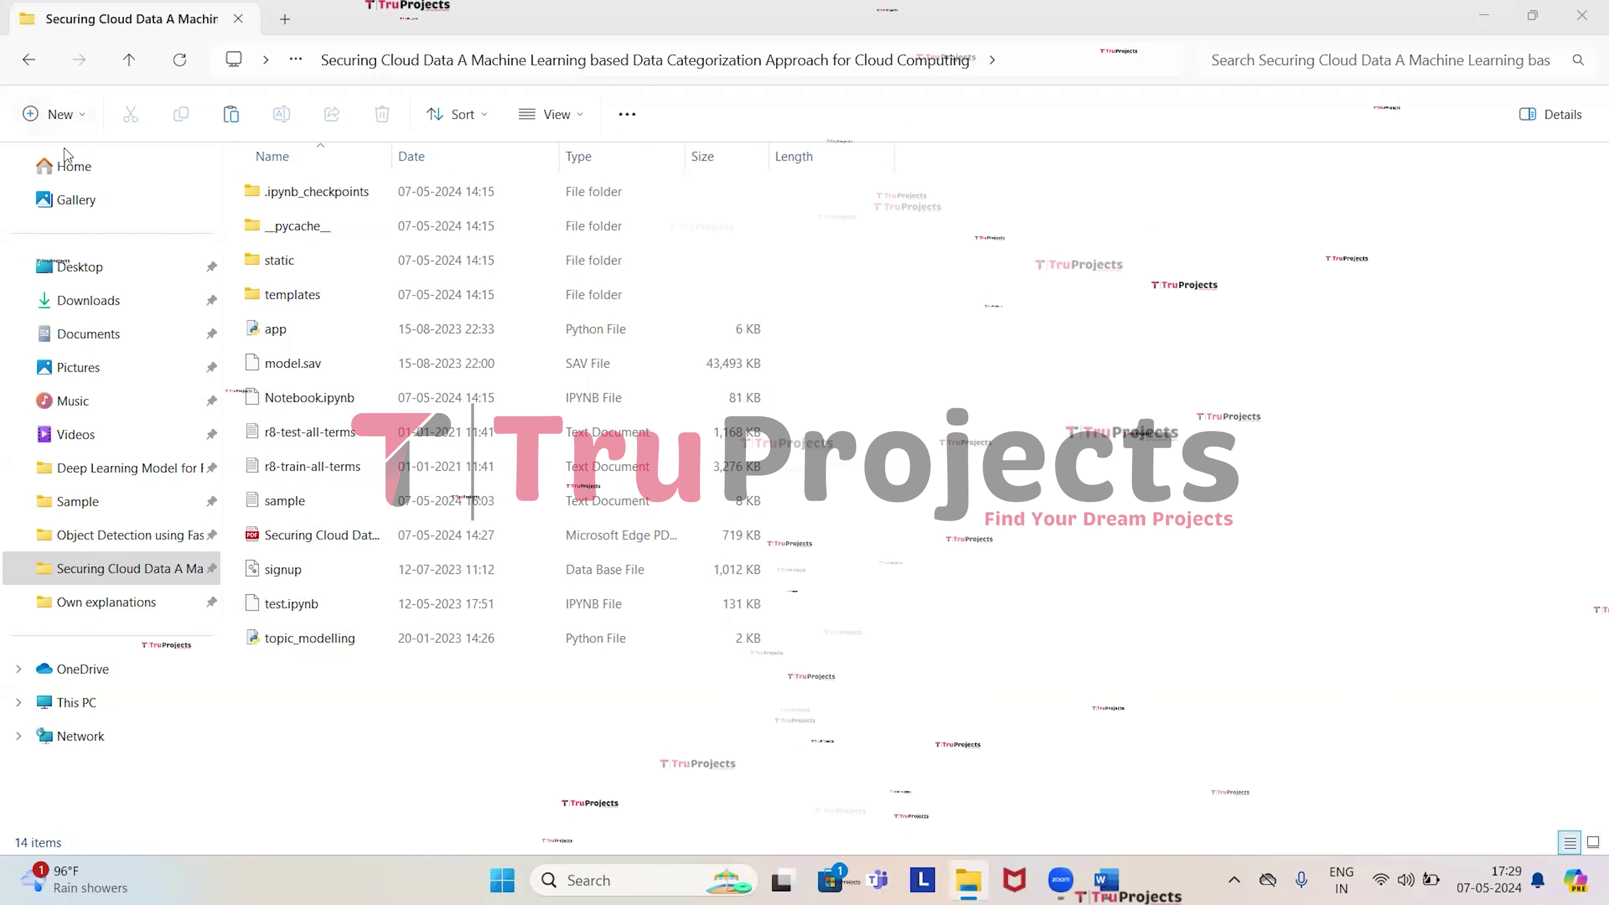
# Point out the static and templates folders, the app file and model.sav.
pyautogui.click(288, 250)
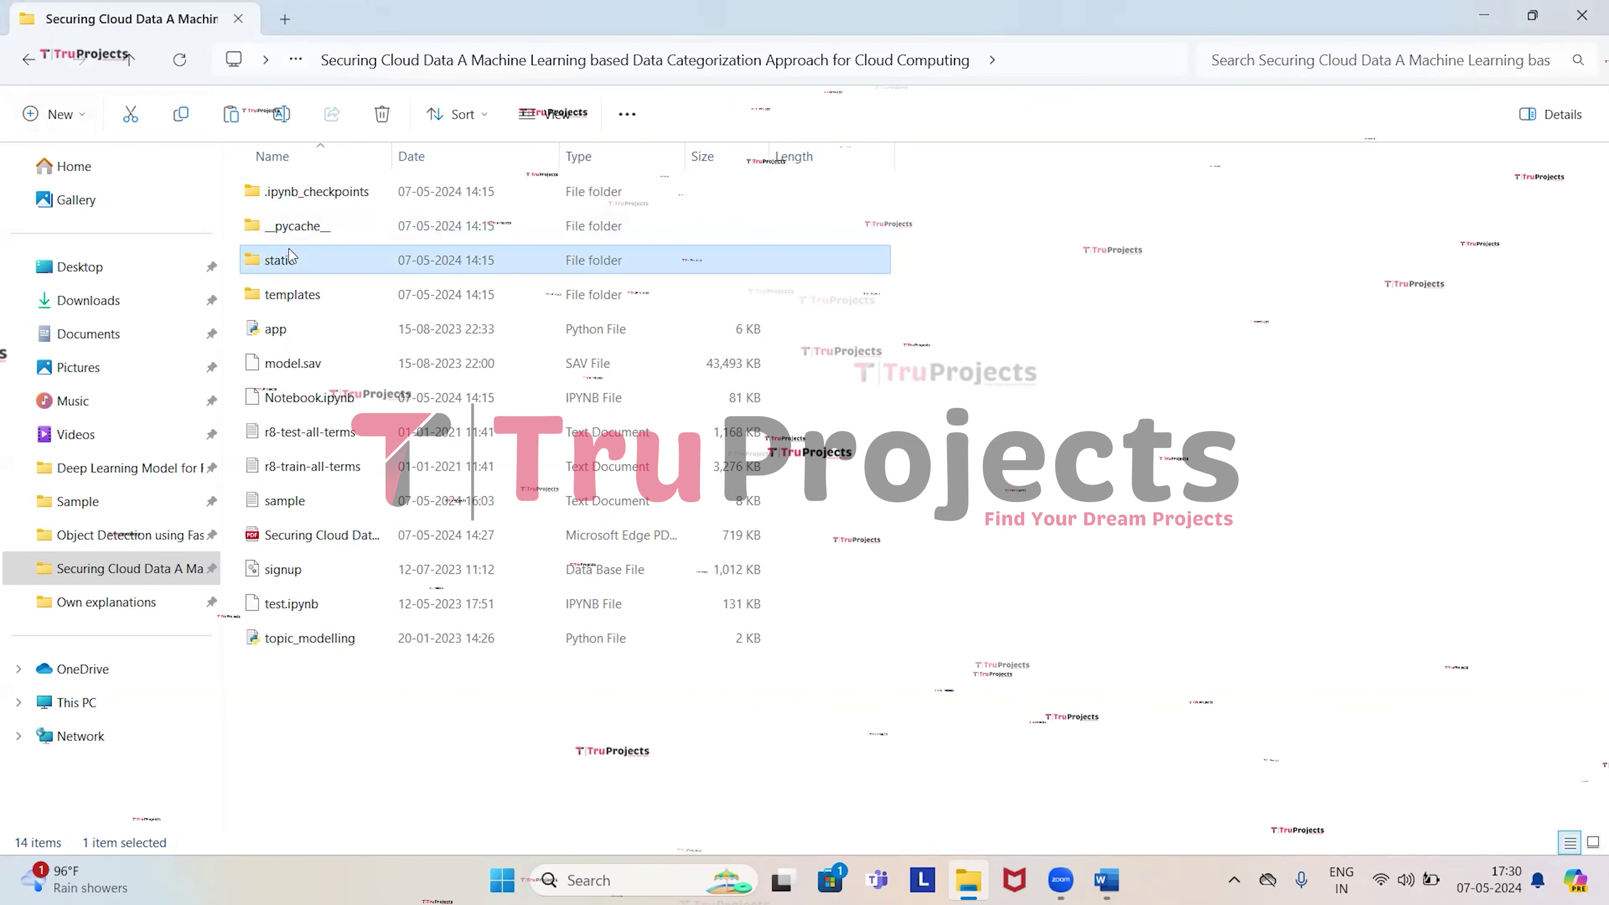
pyautogui.click(301, 295)
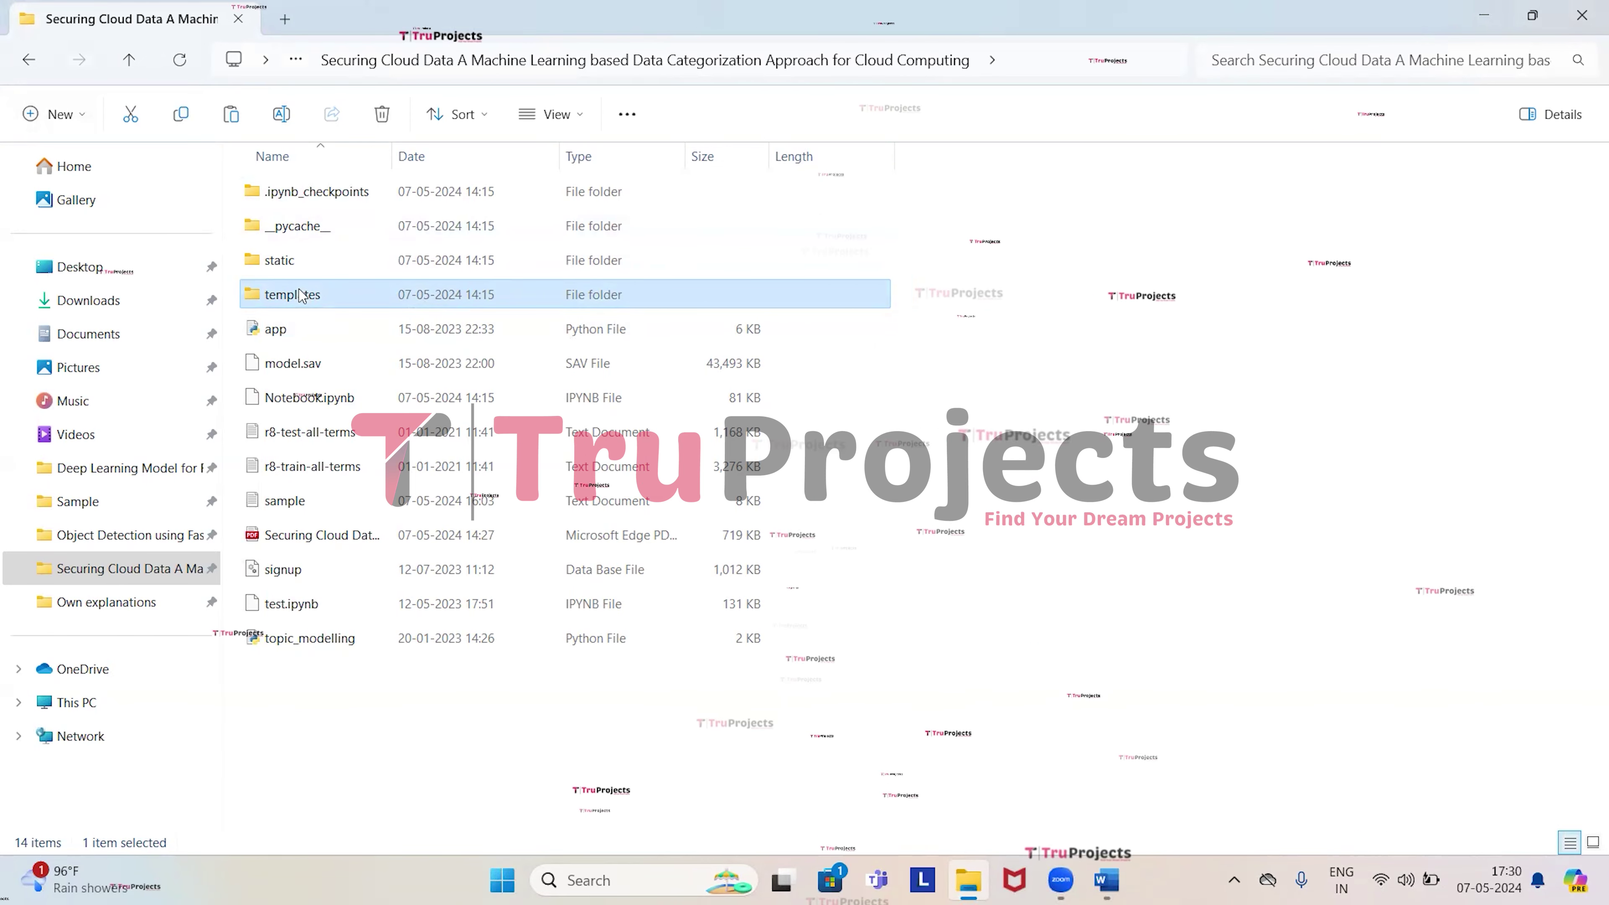
pyautogui.click(295, 329)
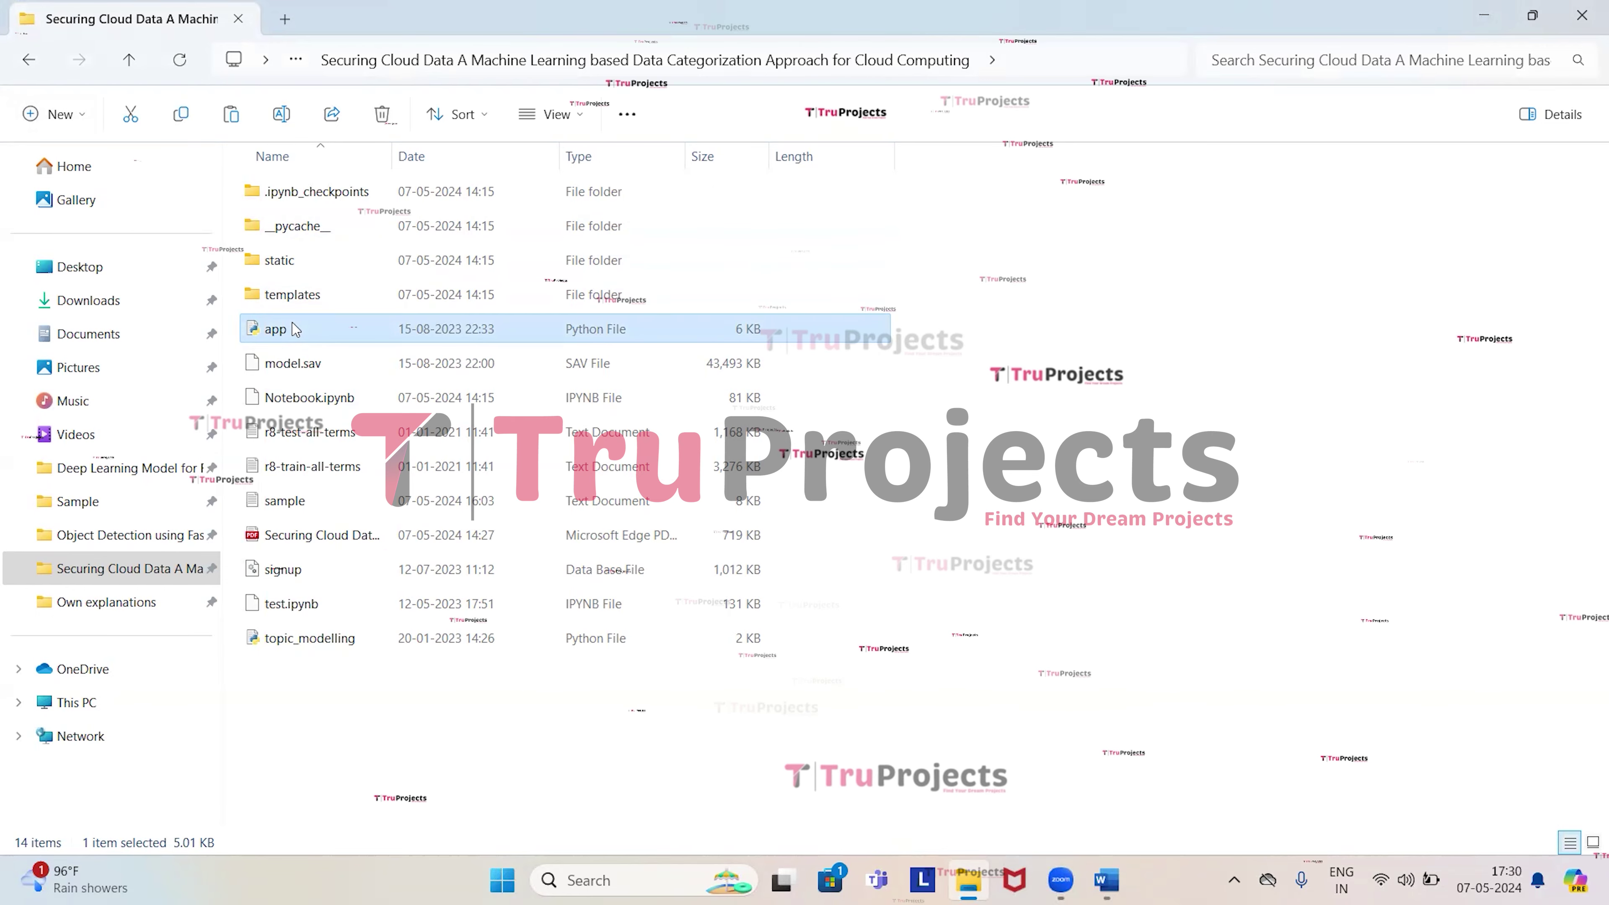
pyautogui.click(310, 375)
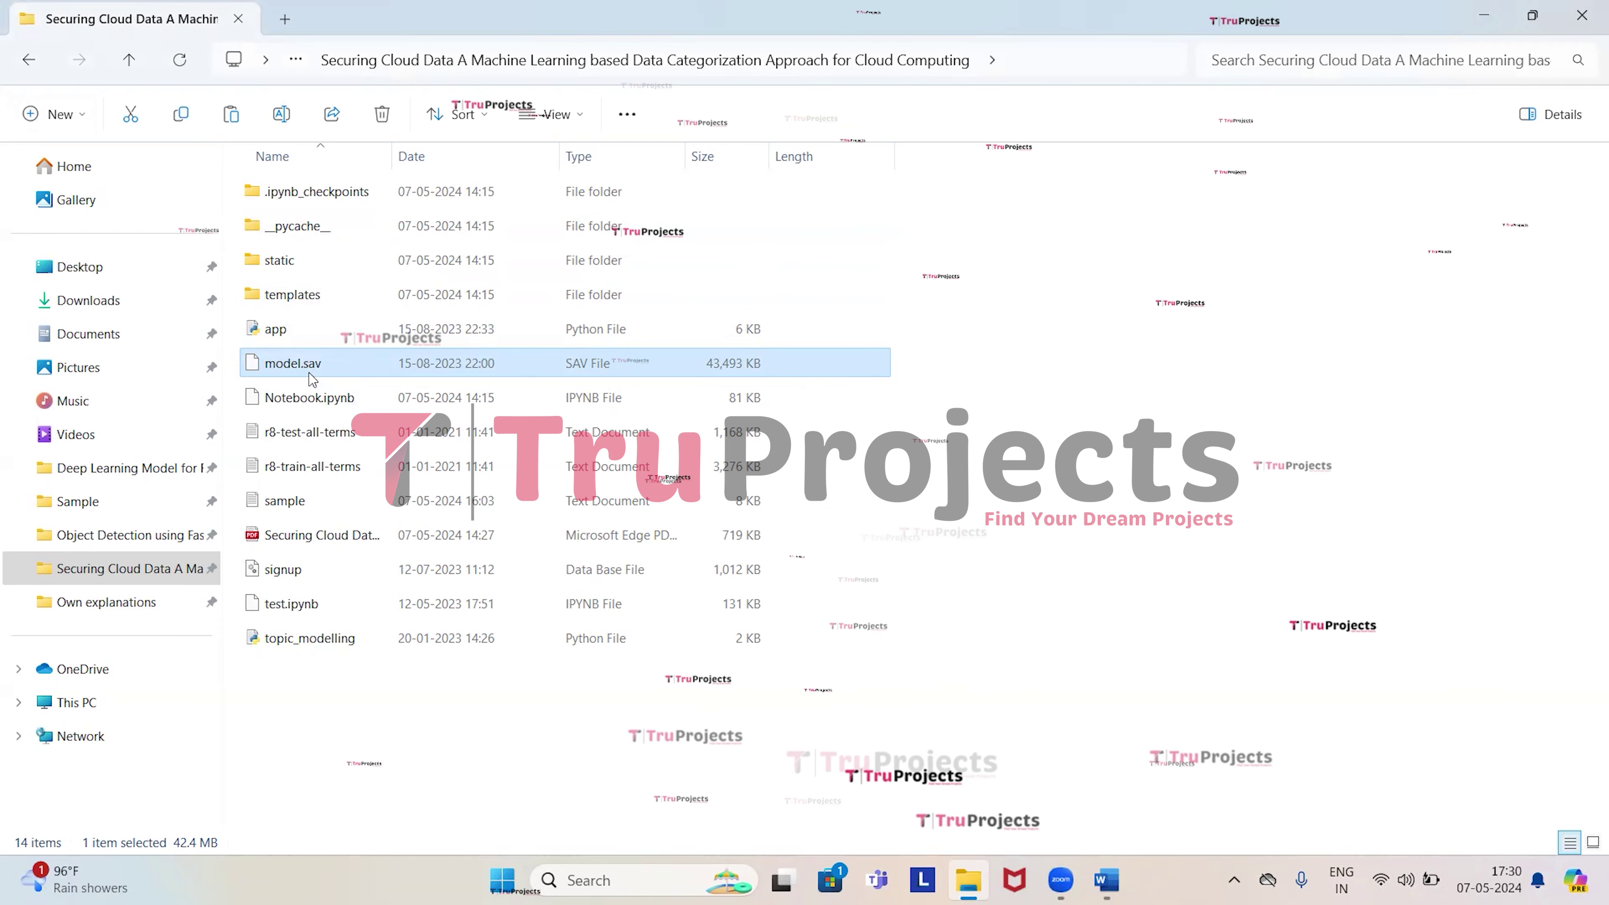
pyautogui.click(320, 399)
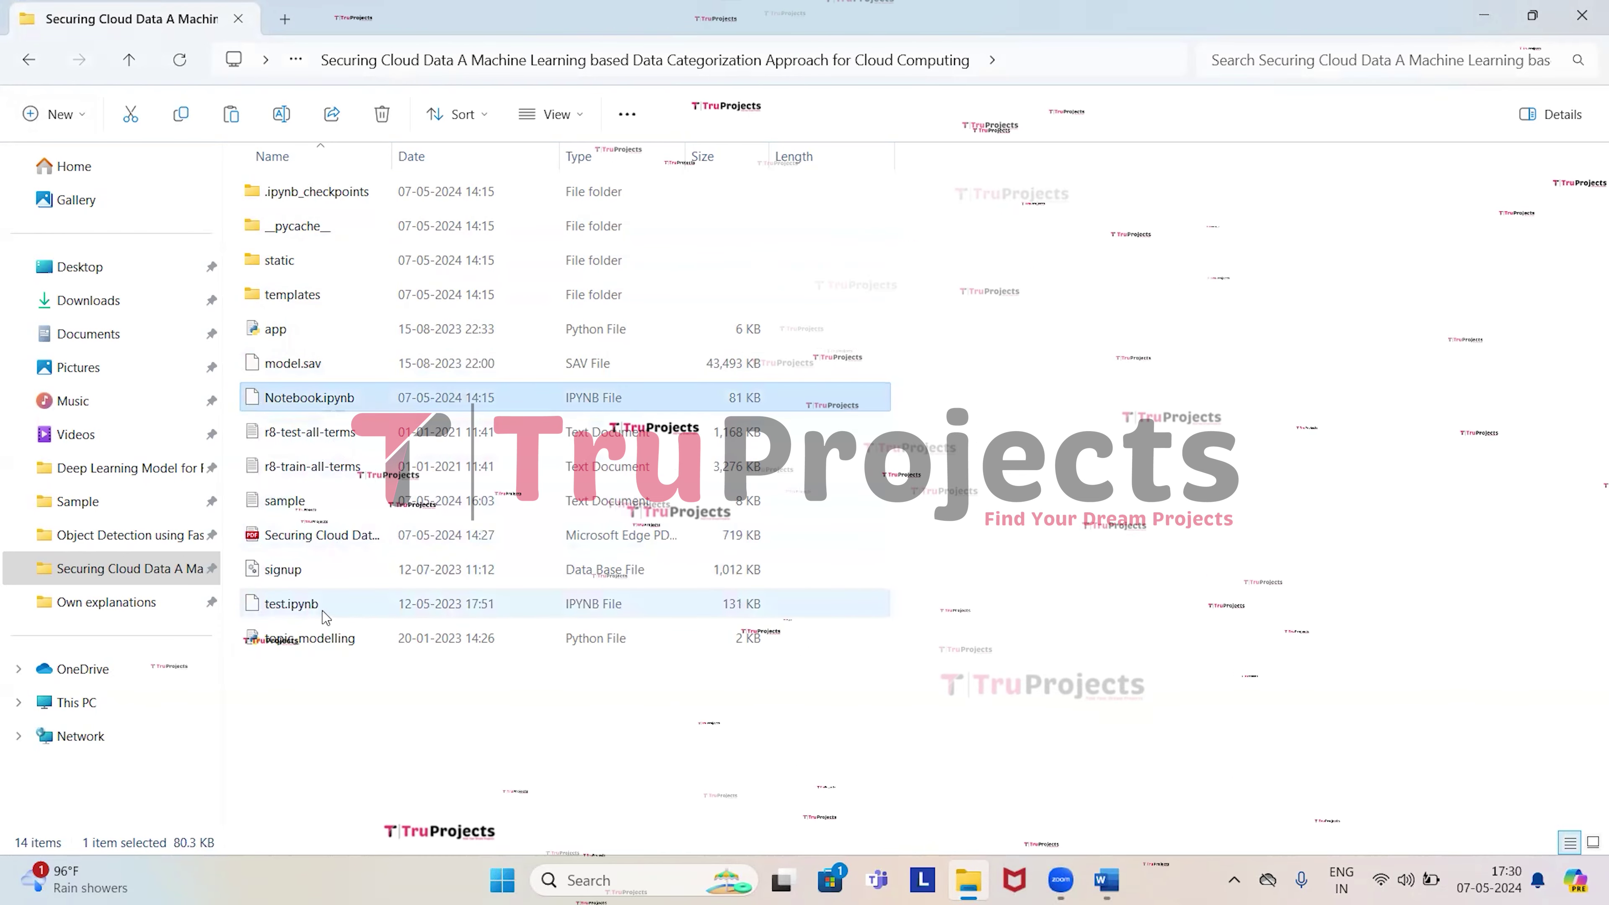
pyautogui.click(326, 613)
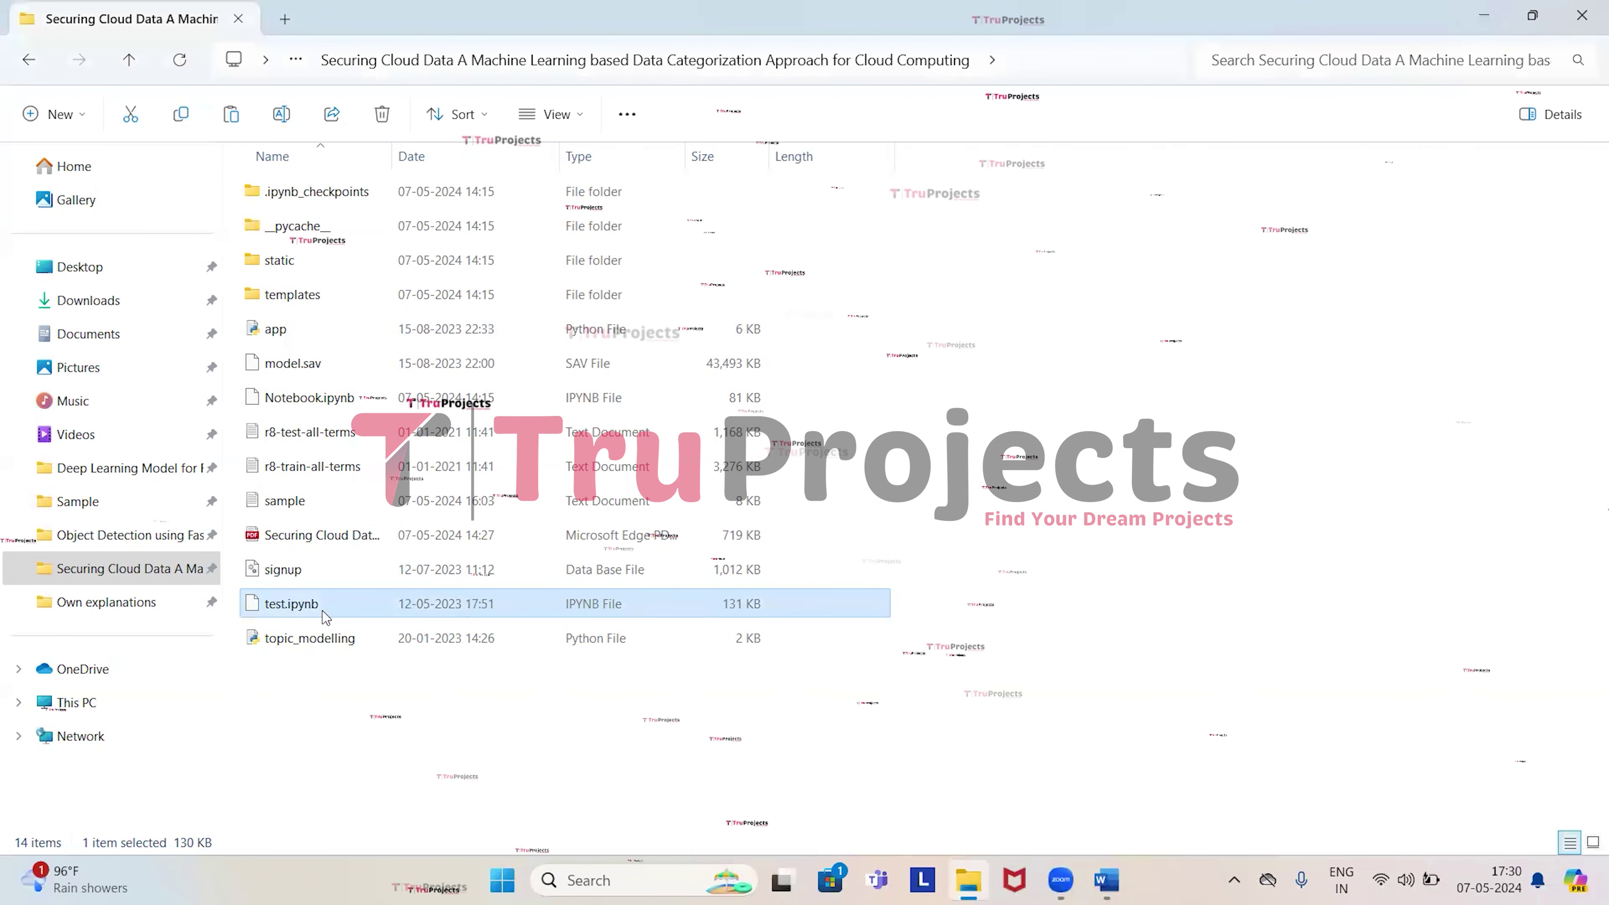
pyautogui.keyDown('ctrl'); pyautogui.click(357, 399); pyautogui.keyUp('ctrl')
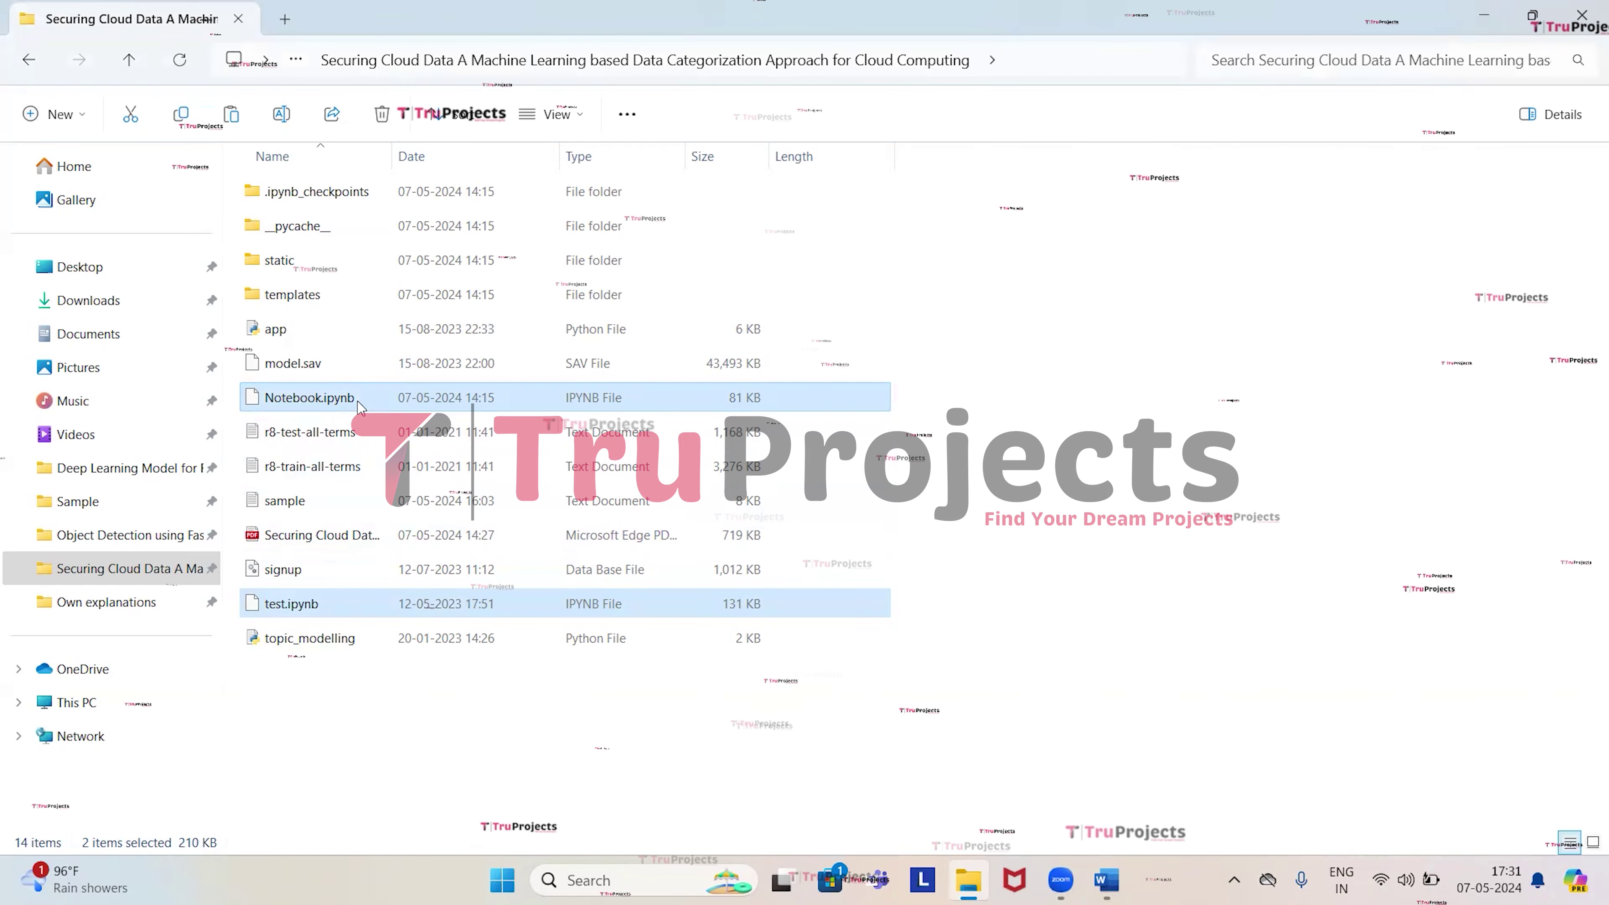
pyautogui.click(309, 434)
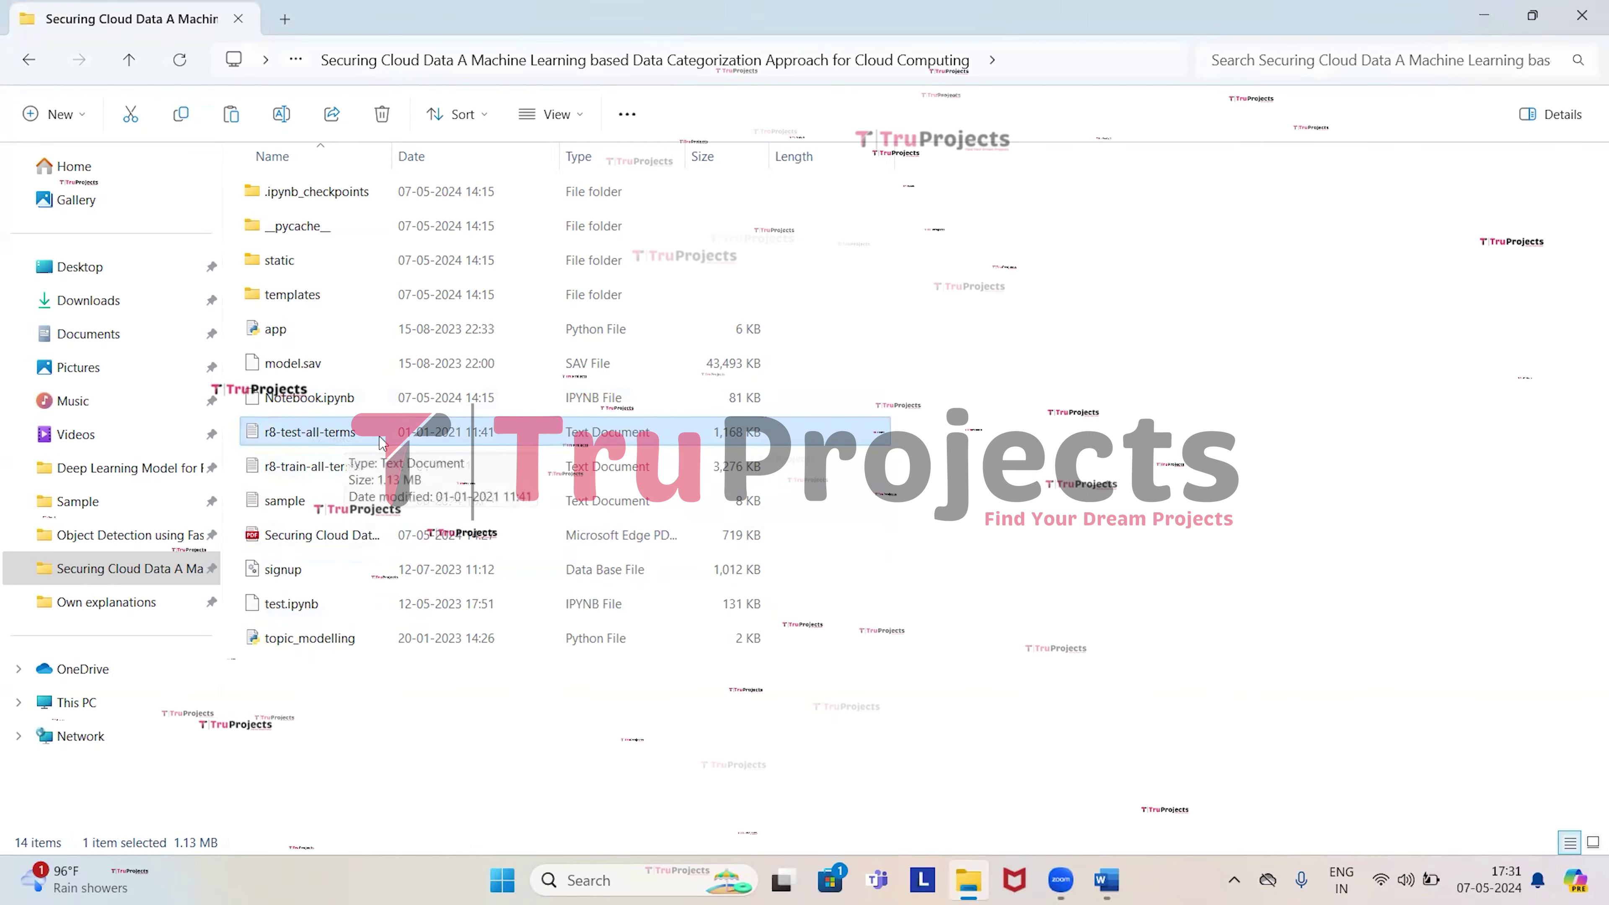
pyautogui.click(305, 476)
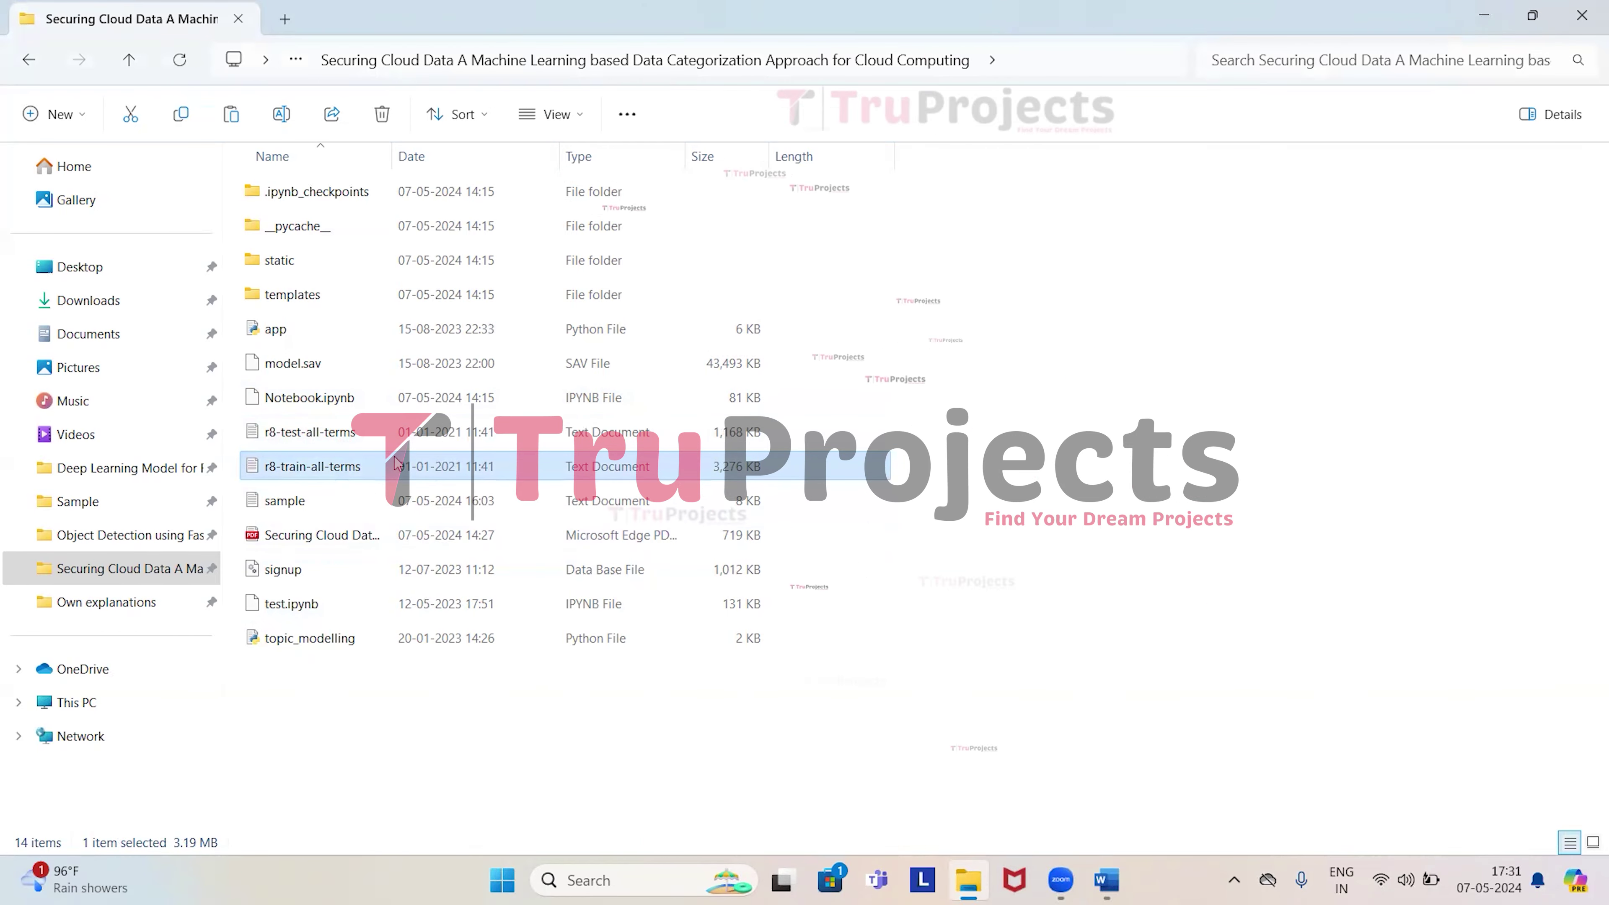
pyautogui.doubleClick(333, 470)
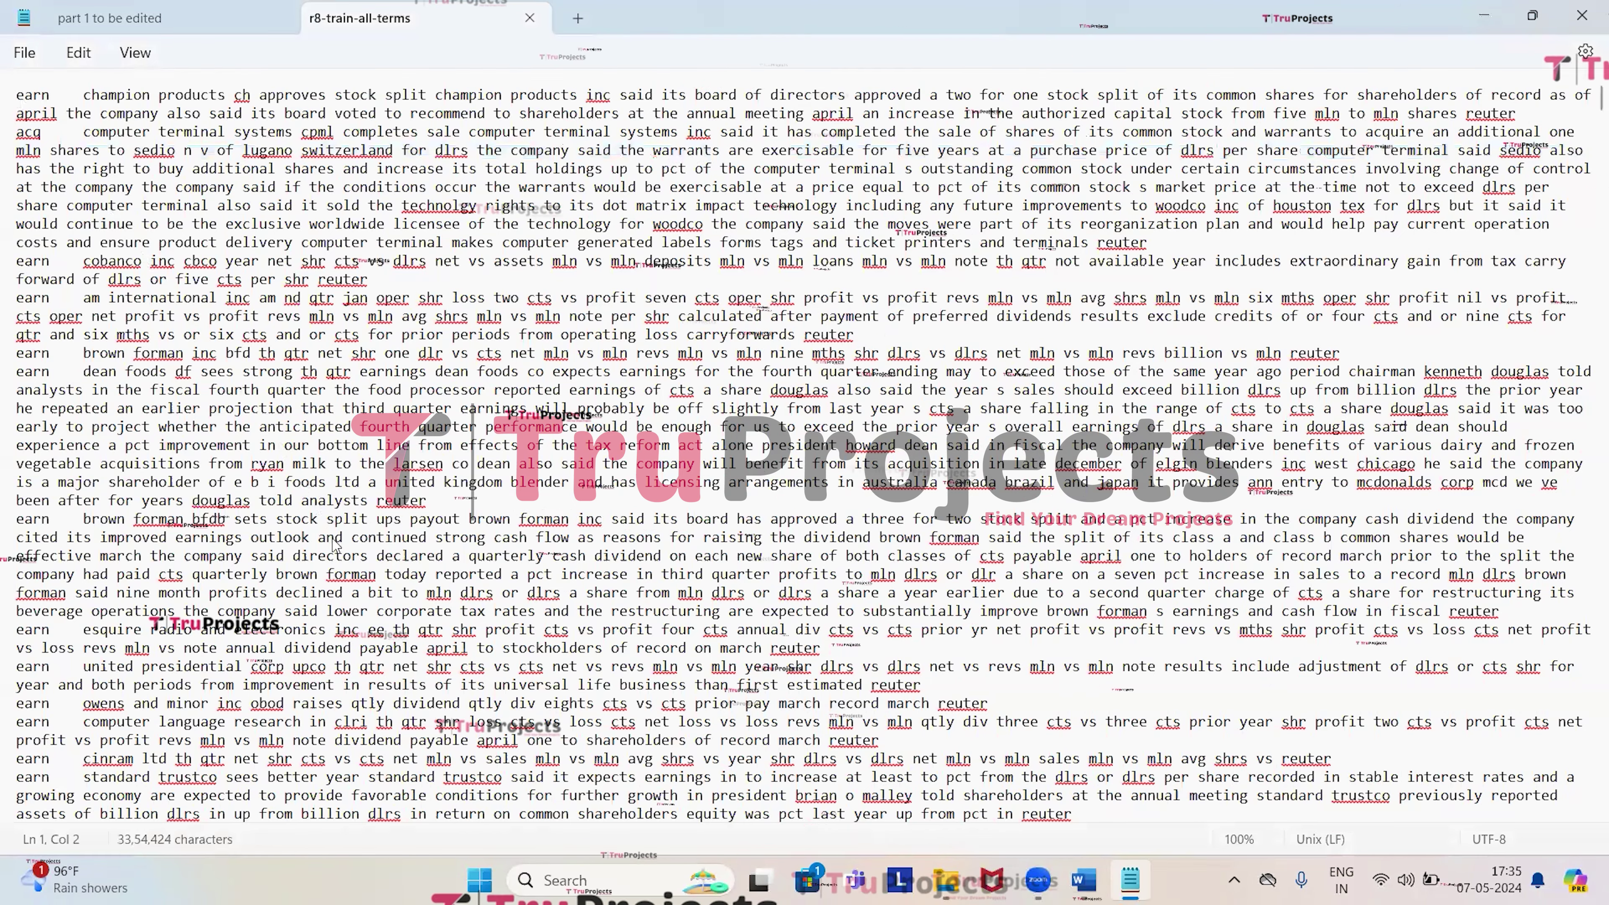
pyautogui.keyDown('shift'); pyautogui.click(376, 574); pyautogui.keyUp('shift')
pyautogui.keyDown('shift'); pyautogui.click(390, 758); pyautogui.keyUp('shift')
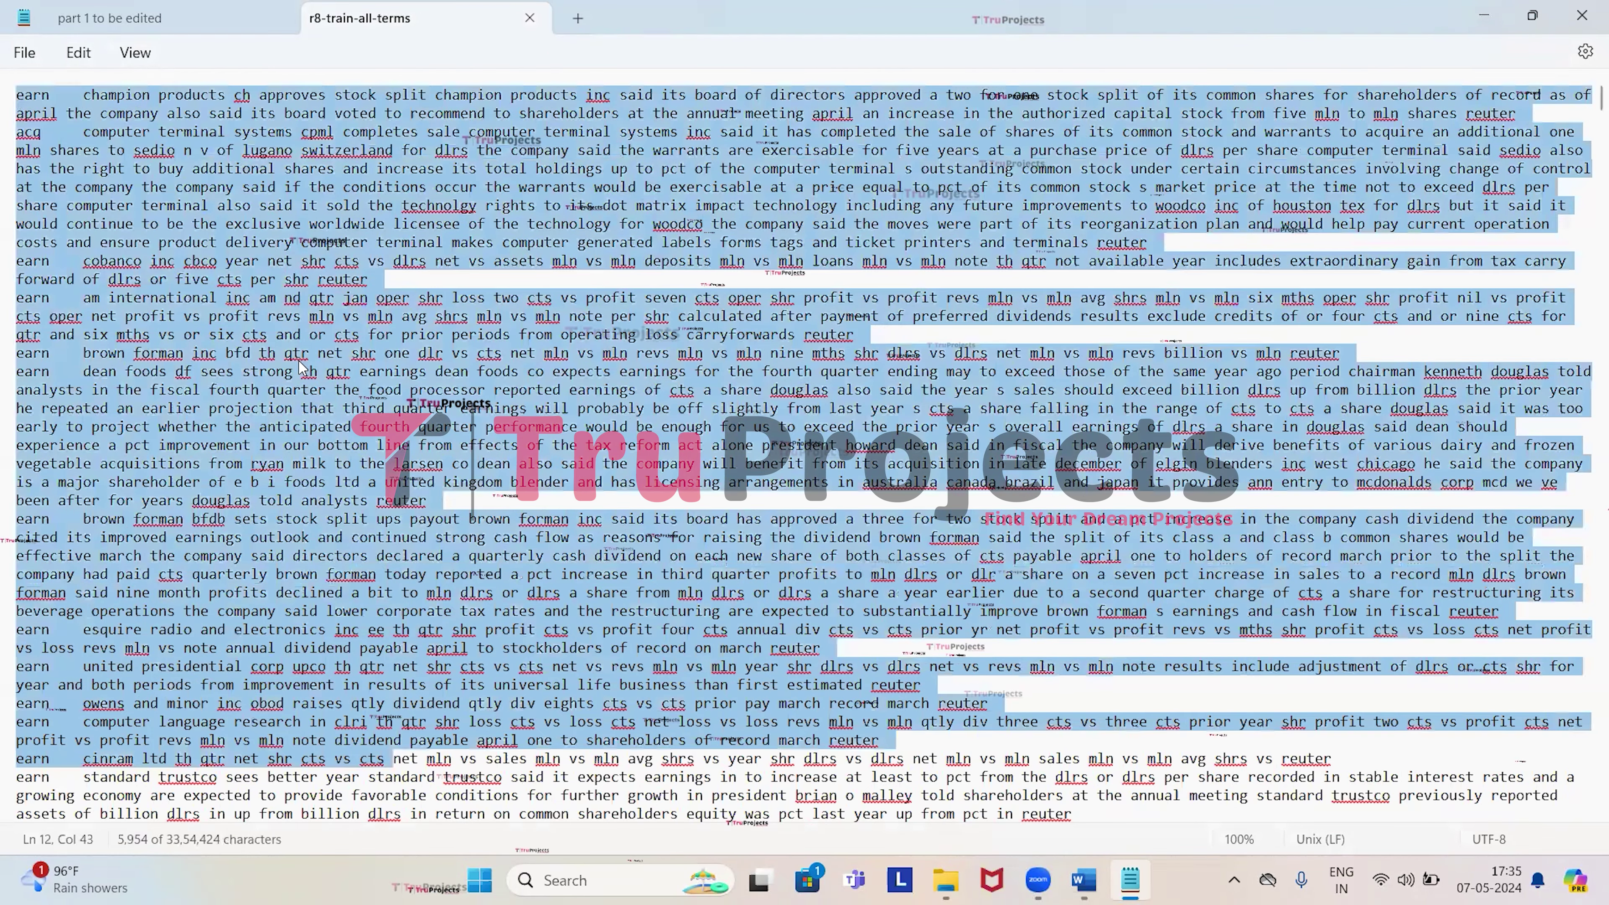
pyautogui.click(83, 132)
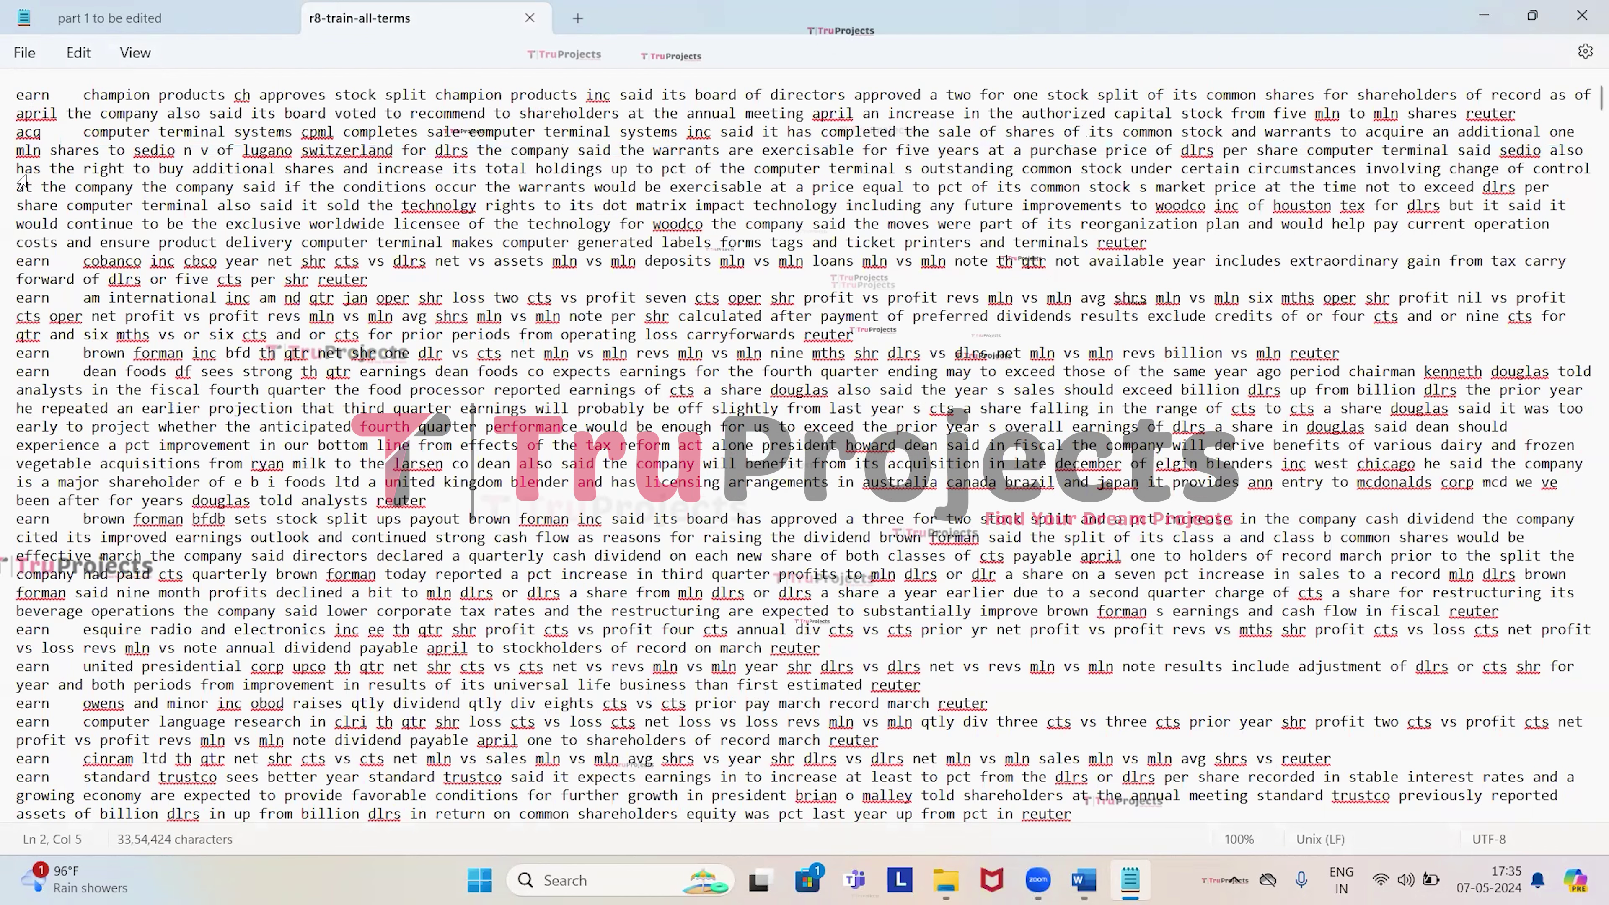
pyautogui.moveTo(21, 103); pyautogui.dragTo(1155, 782)
pyautogui.scroll(8, 758, 499)
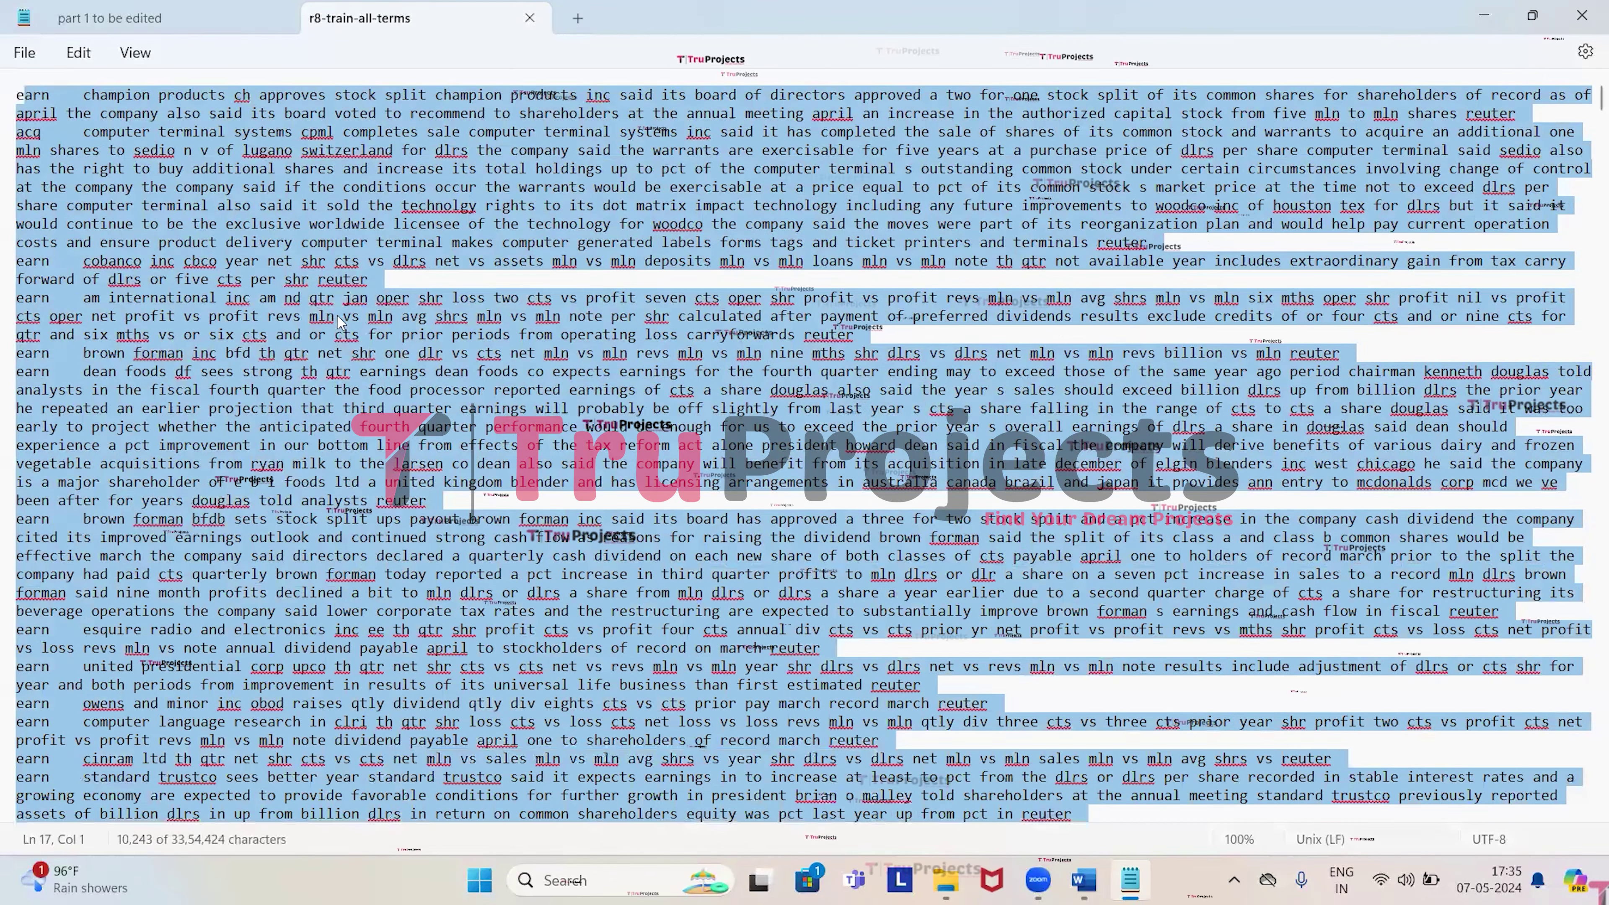
pyautogui.click(463, 271)
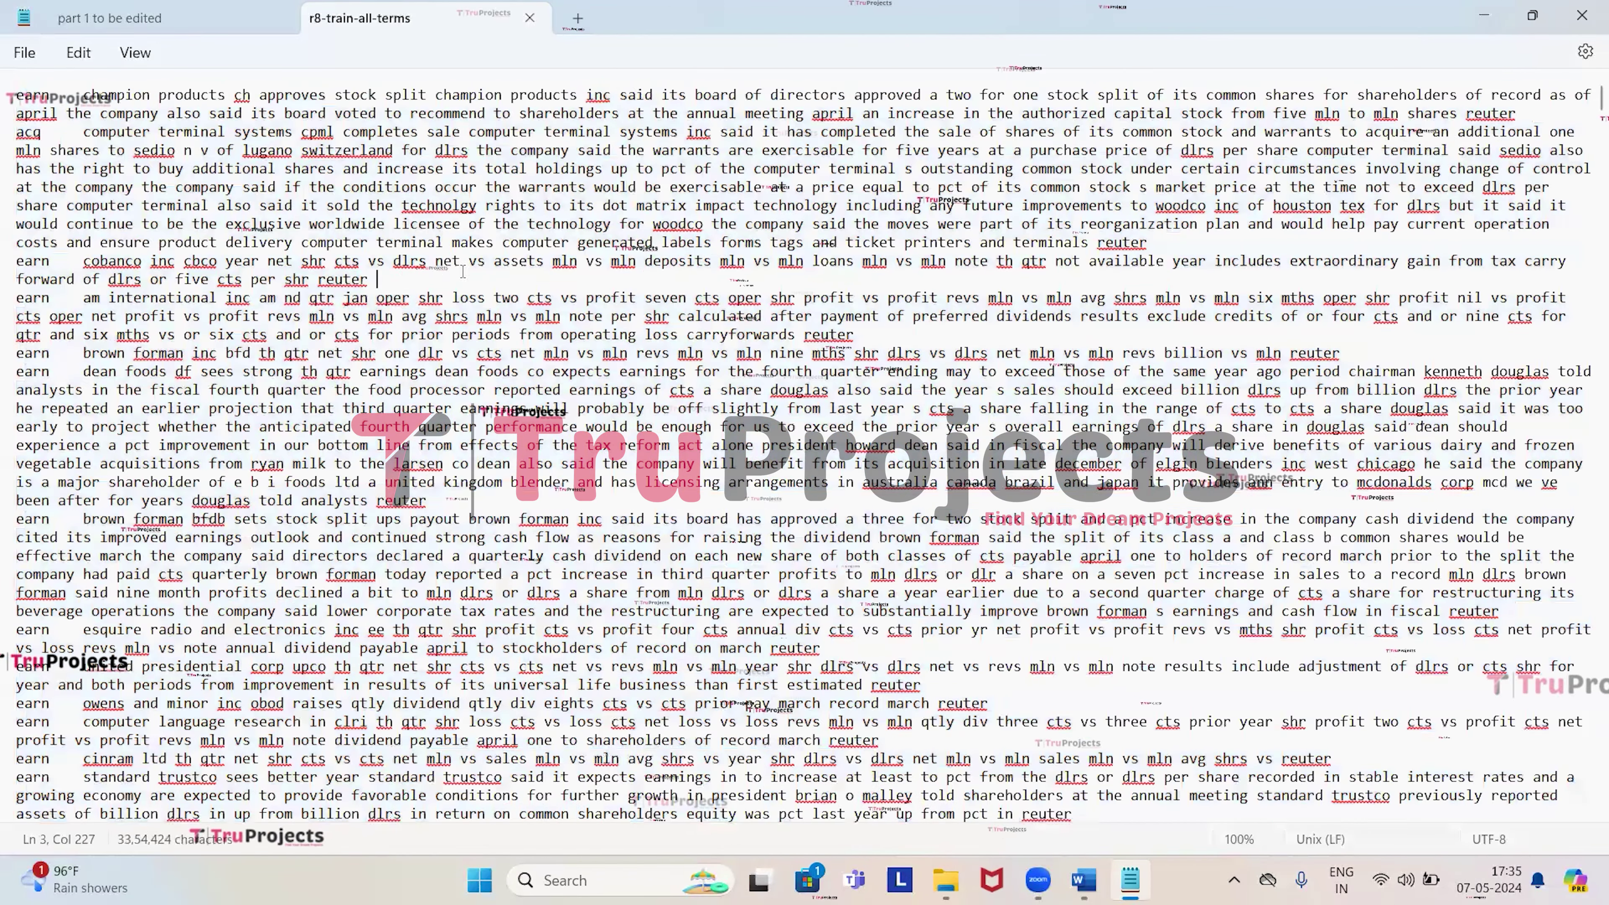
pyautogui.click(1582, 9)
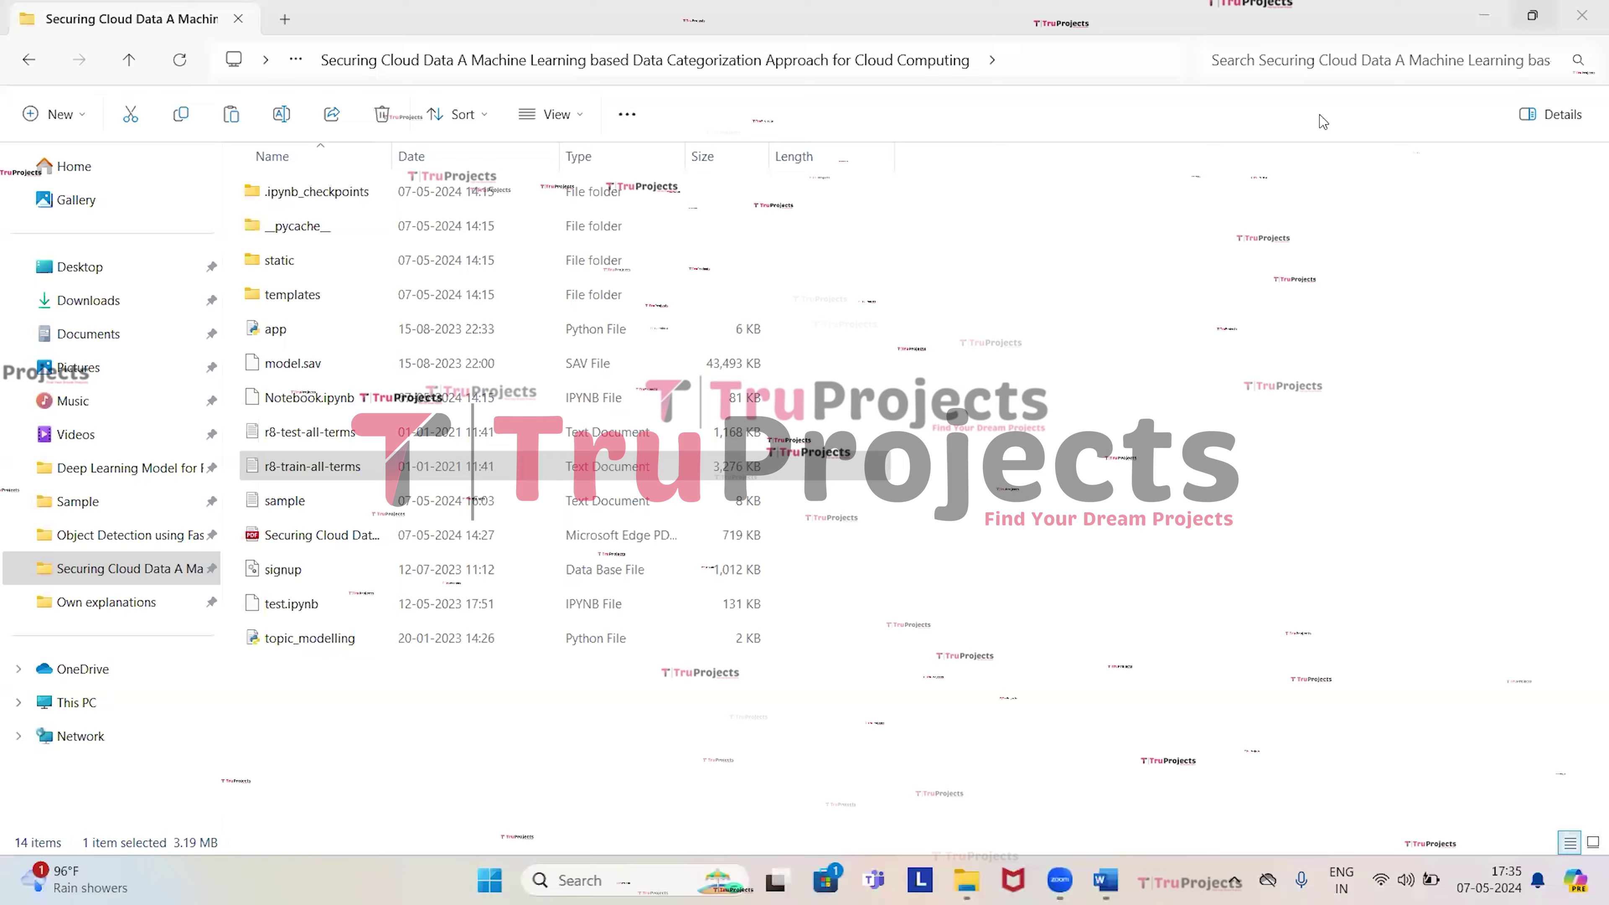
# View r8-test-all-terms in maximized Notepad, select its first article, then open the sample file.
pyautogui.click(326, 435)
pyautogui.doubleClick(341, 436)
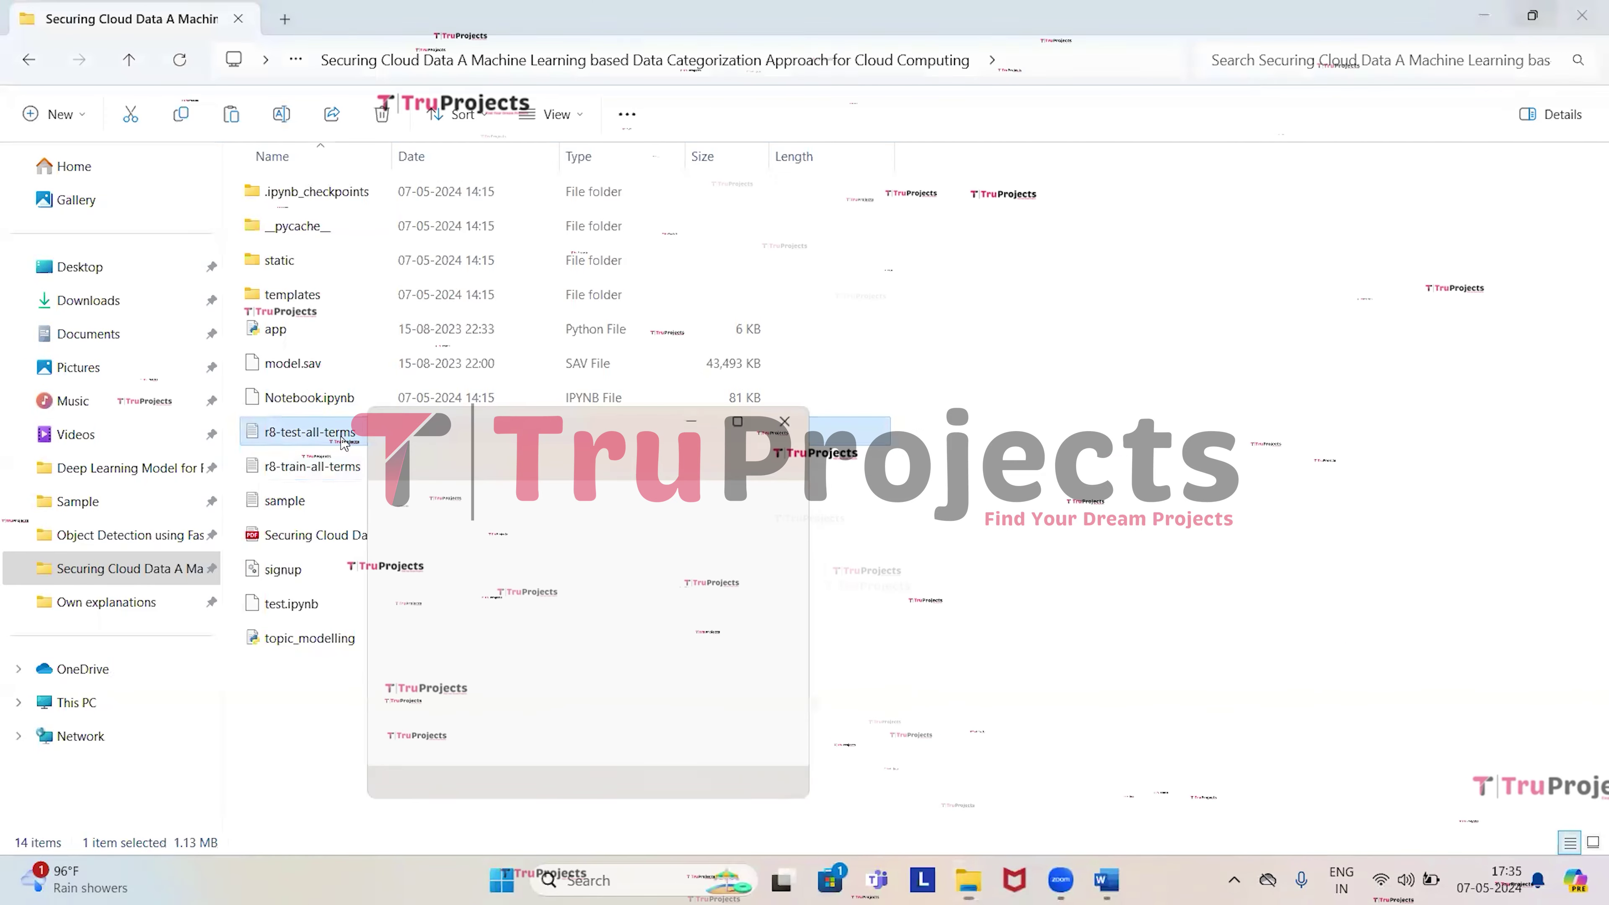
pyautogui.click(745, 415)
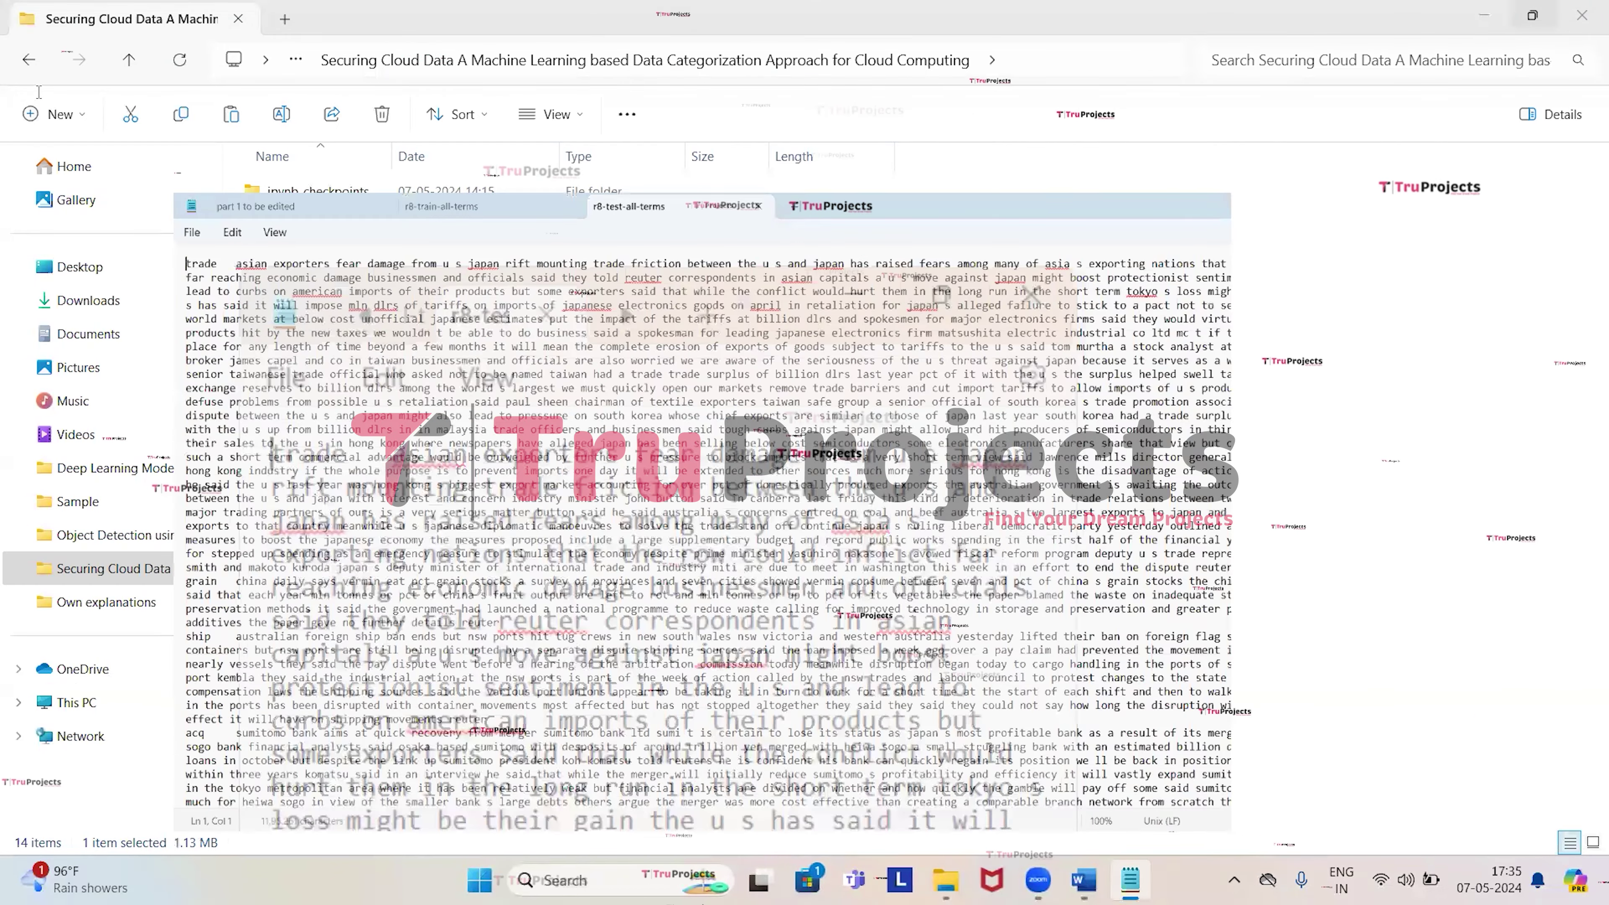
pyautogui.tripleClick(24, 92)
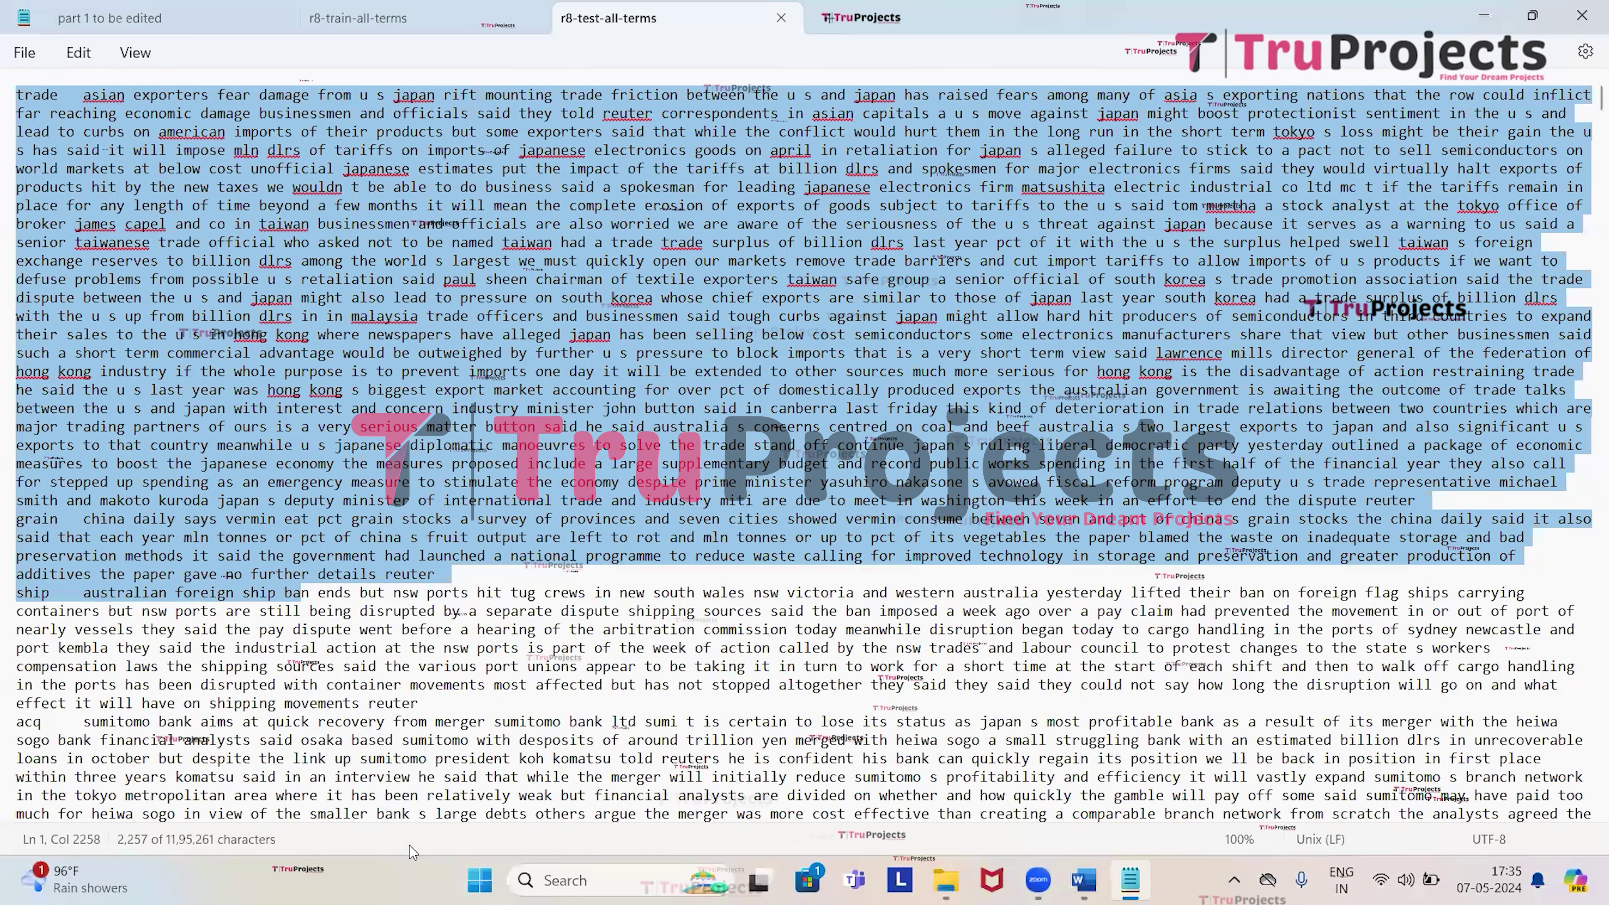
pyautogui.moveTo(414, 855); pyautogui.dragTo(412, 817)
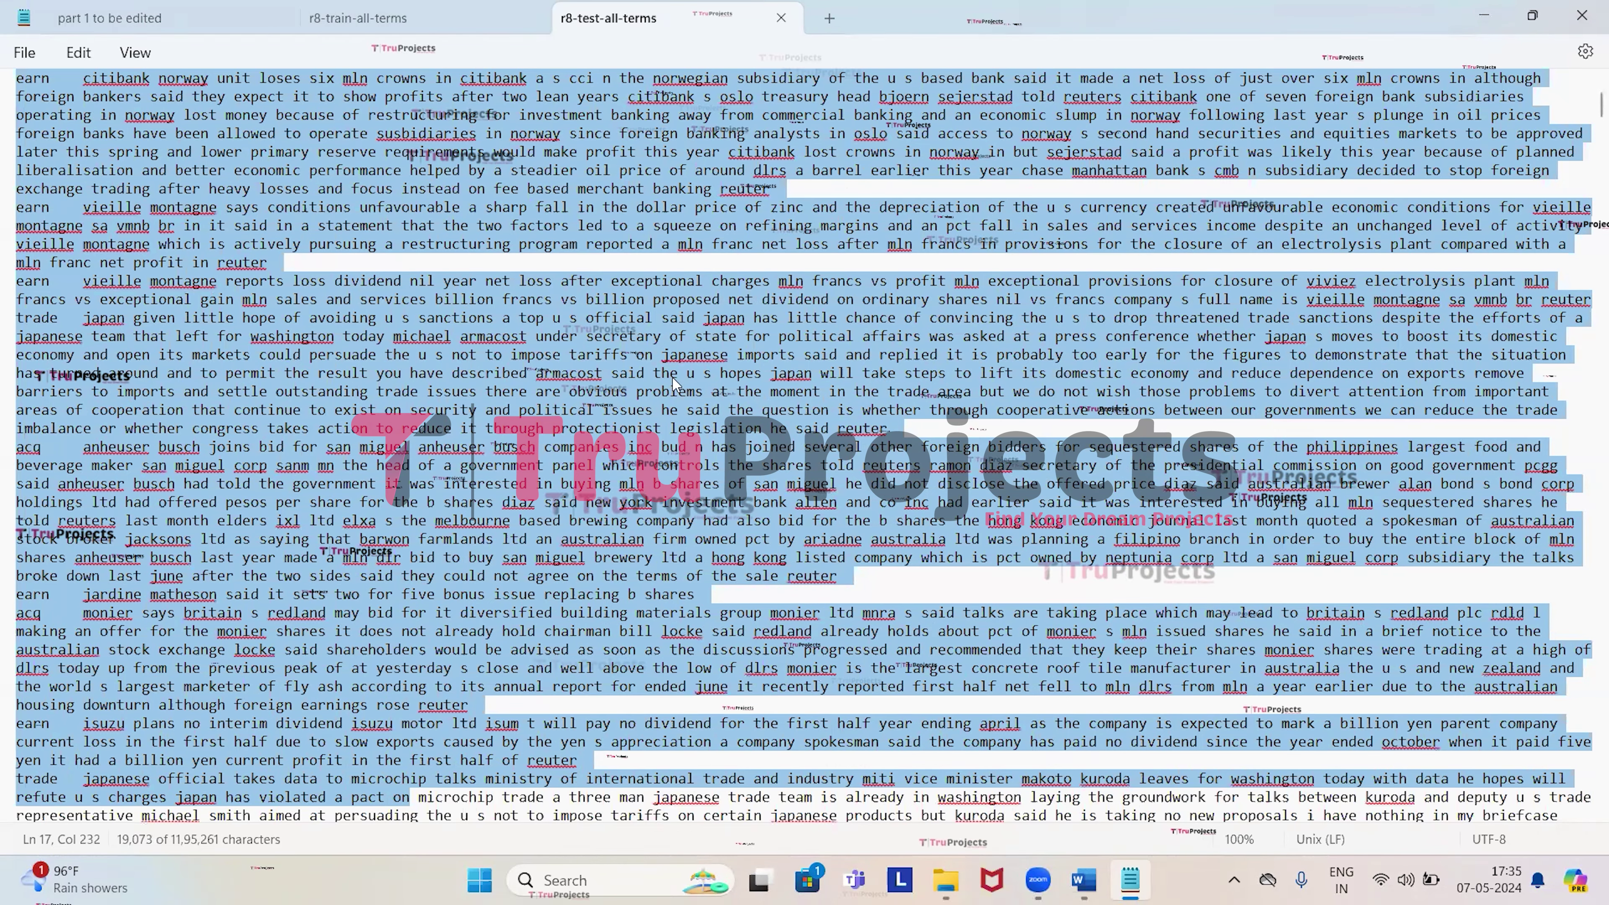
pyautogui.click(1484, 15)
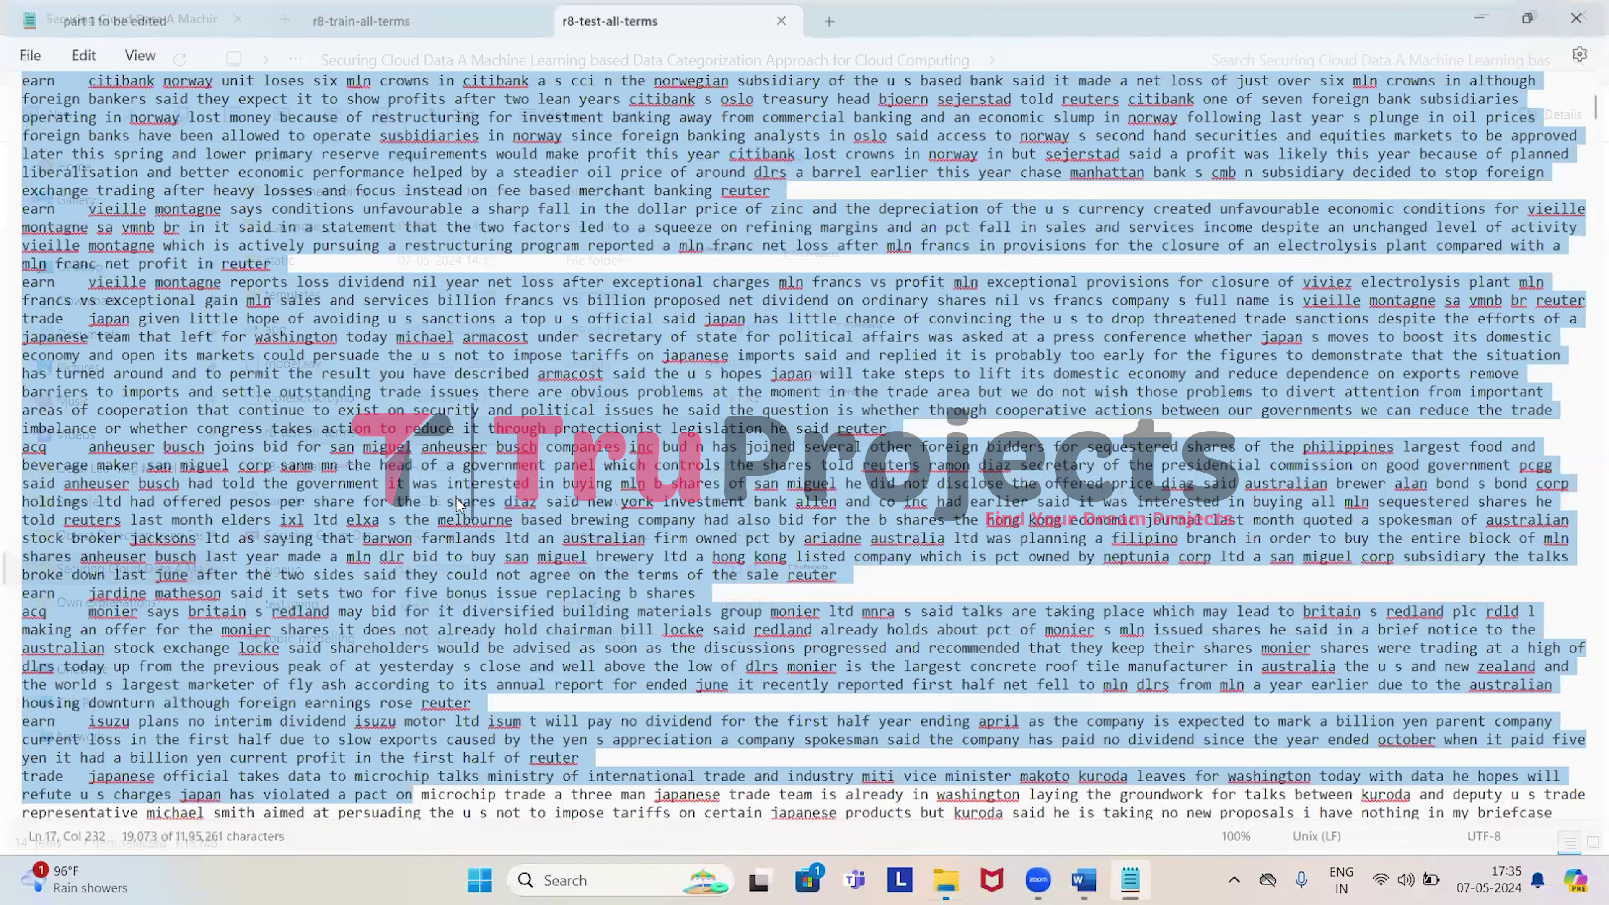
pyautogui.doubleClick(726, 444)
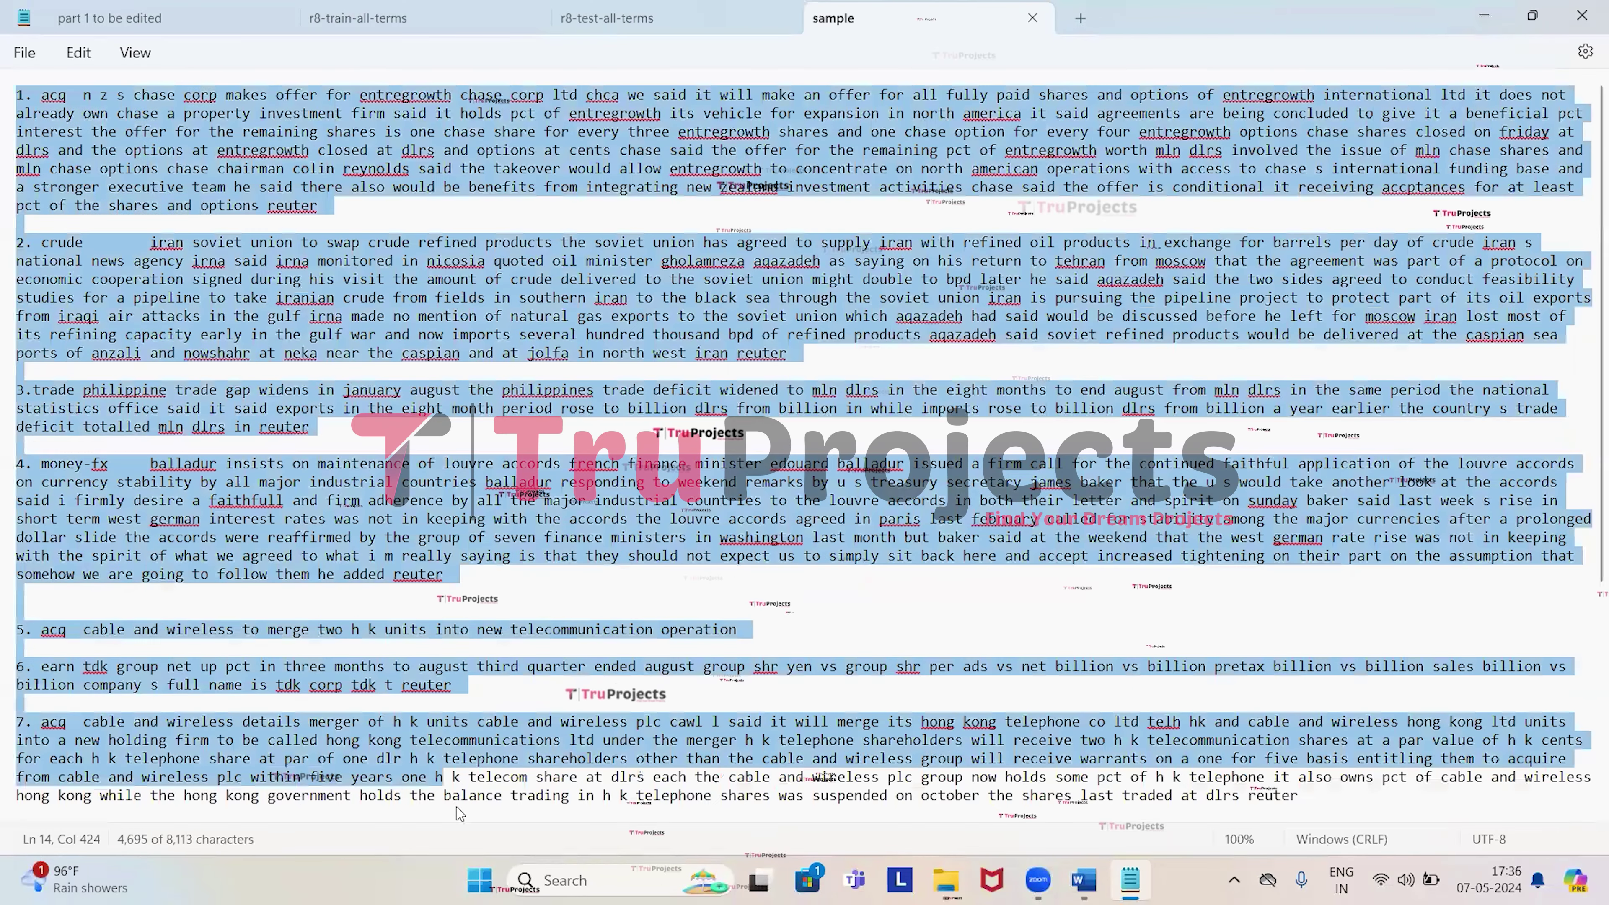
# Review the sample's numbered Reuters paragraphs to the end, then close Notepad.
pyautogui.keyDown('shift'); pyautogui.click(443, 776); pyautogui.keyUp('shift')
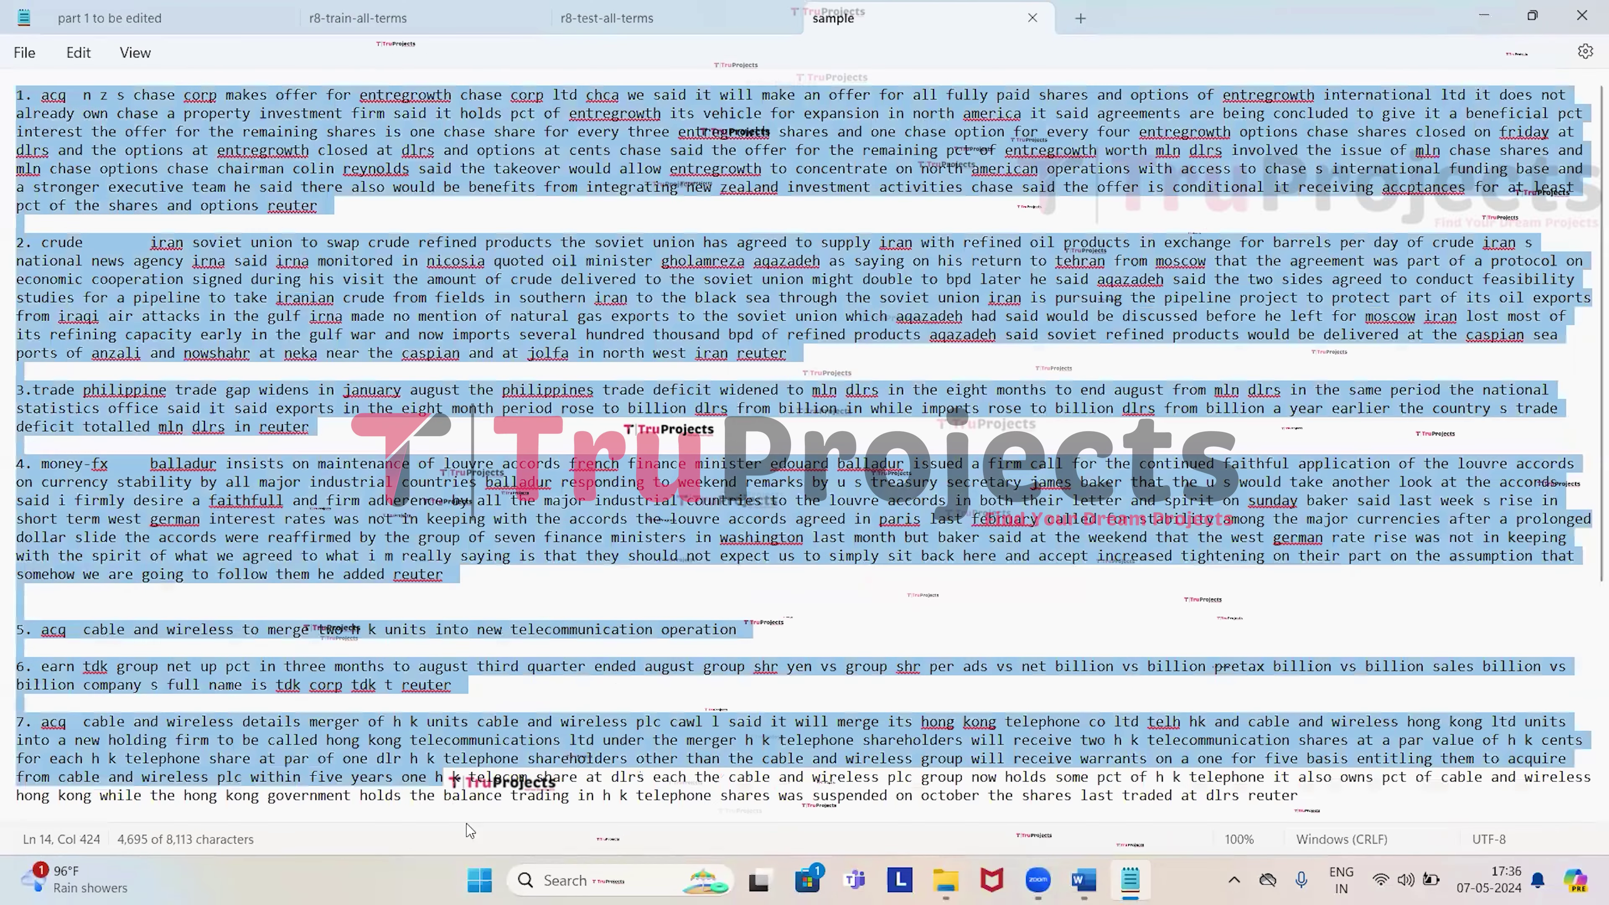
pyautogui.hotkey('ctrl', 'End')
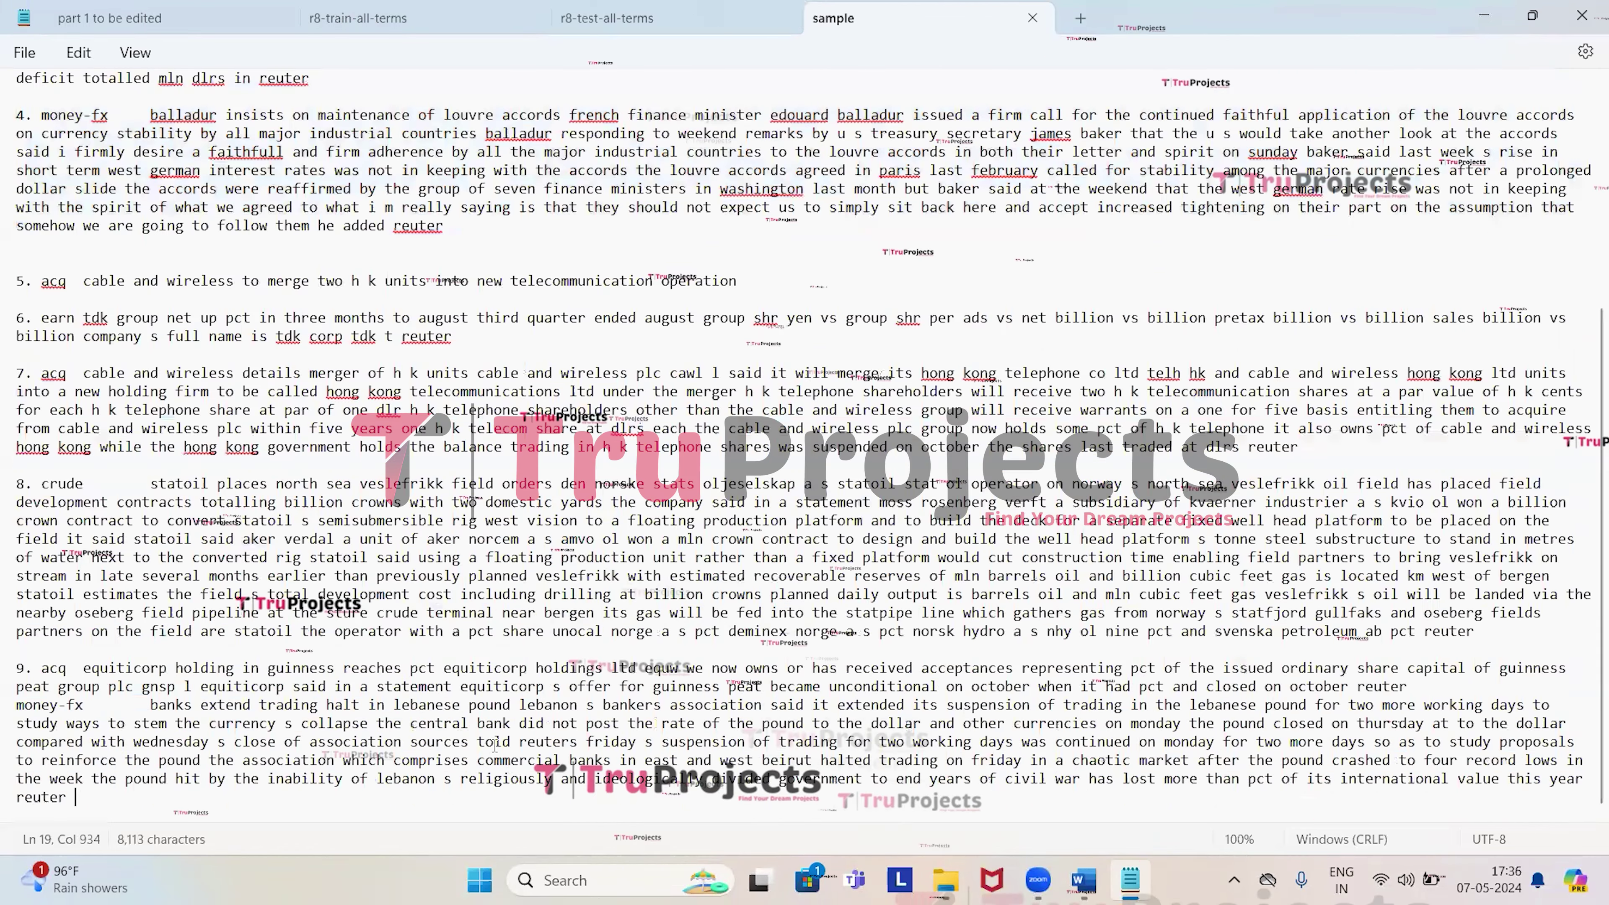
pyautogui.scroll(6, 495, 751)
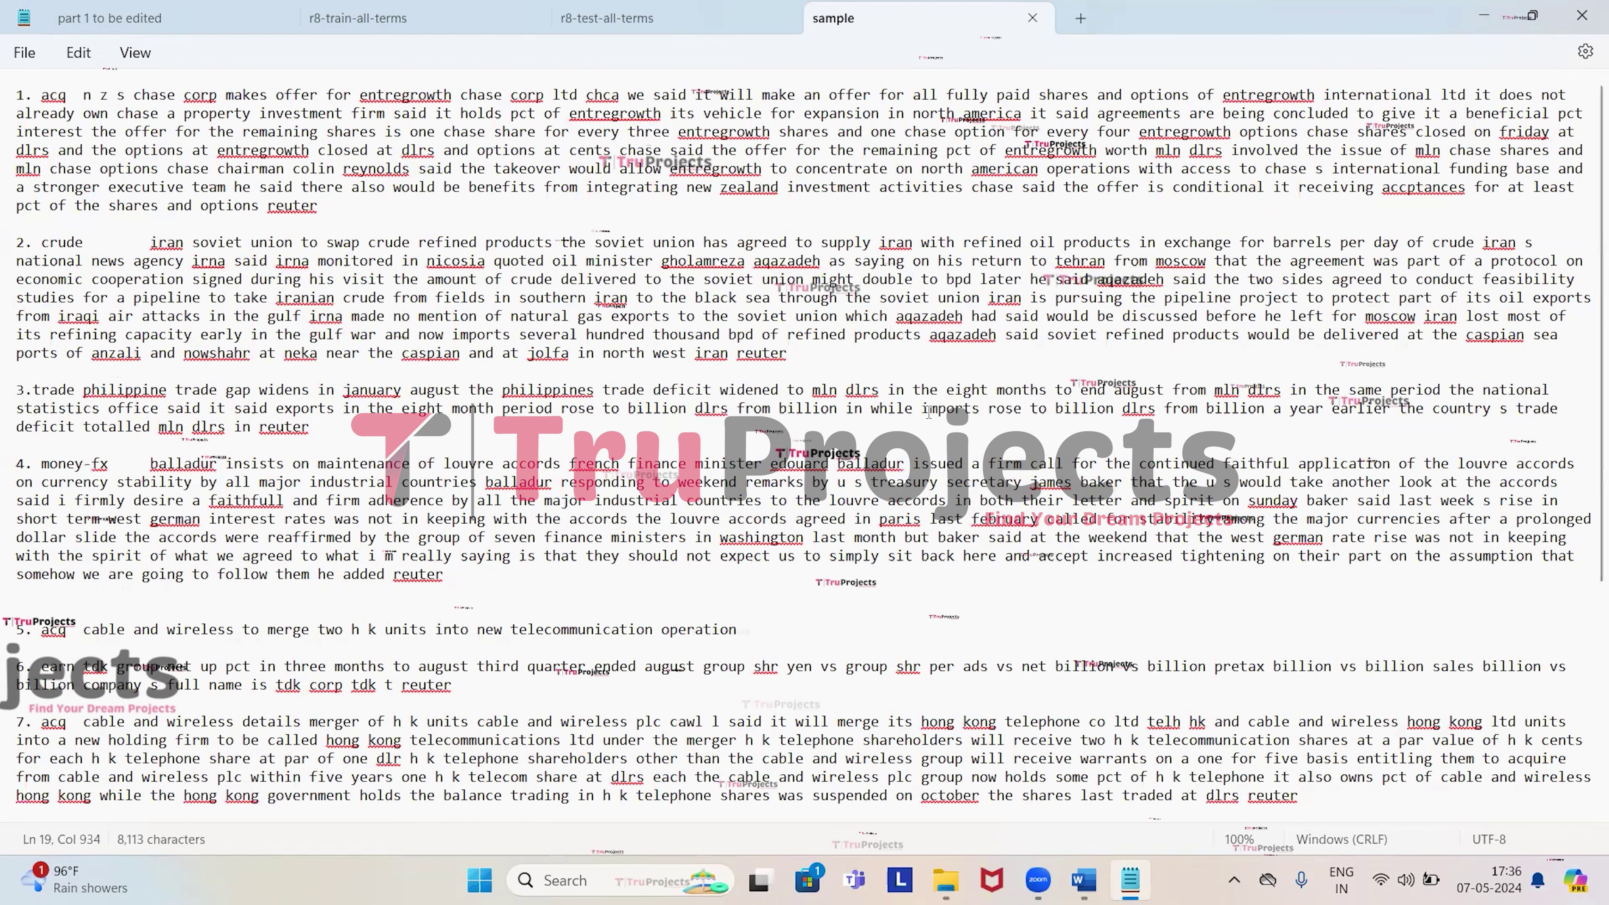
pyautogui.click(1582, 9)
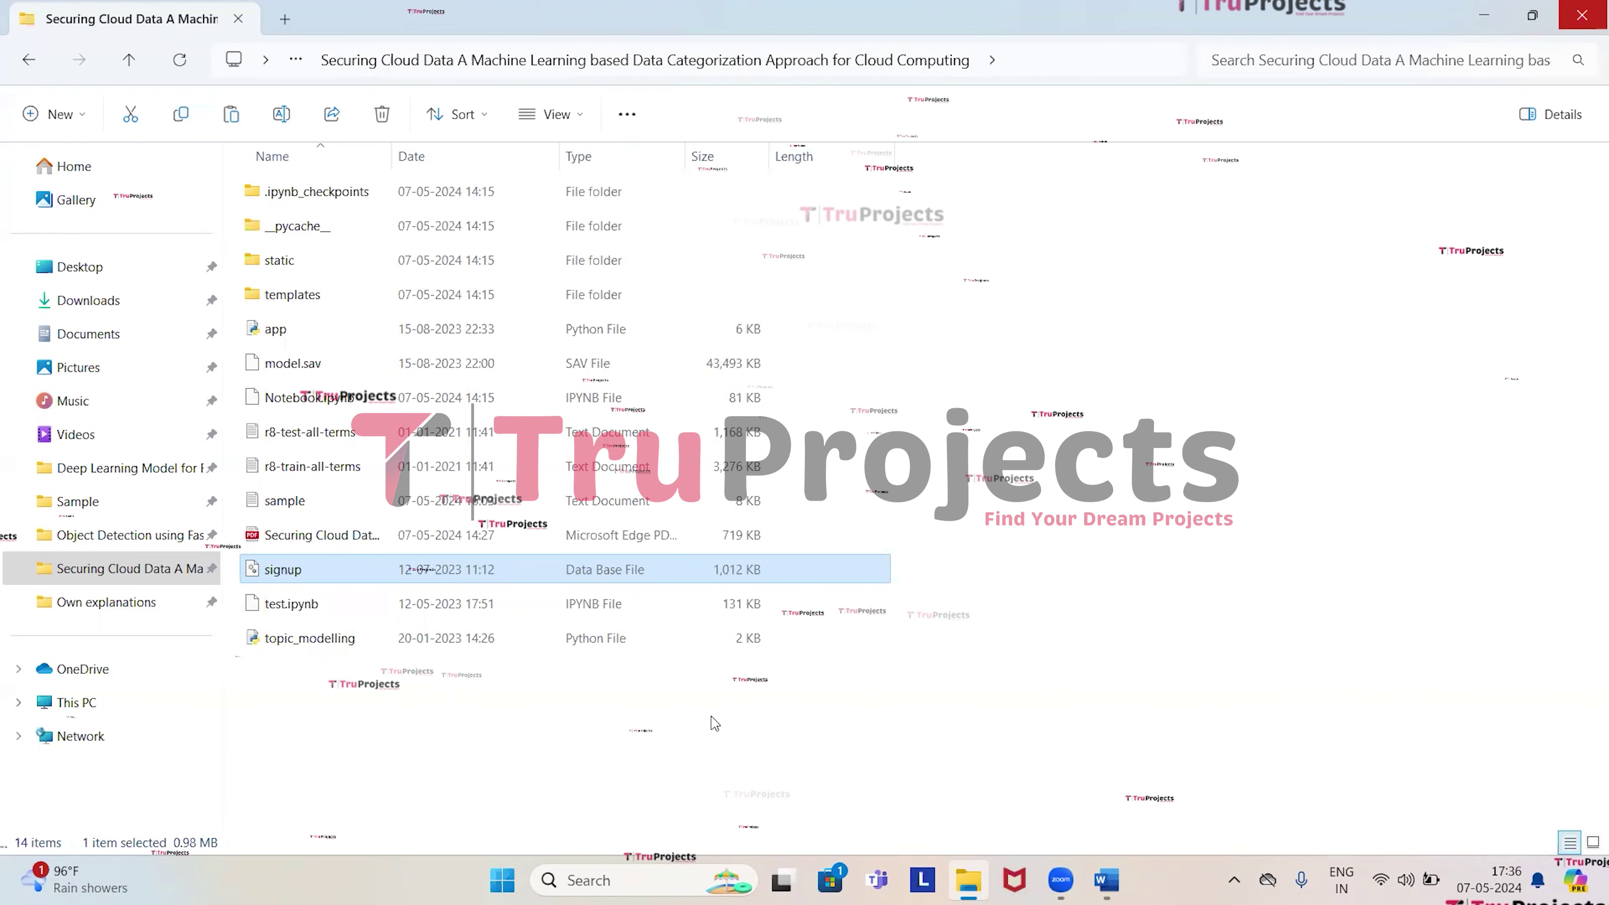
# Open Anaconda Prompt and change into the project folder using its copied path.
pyautogui.click(710, 721)
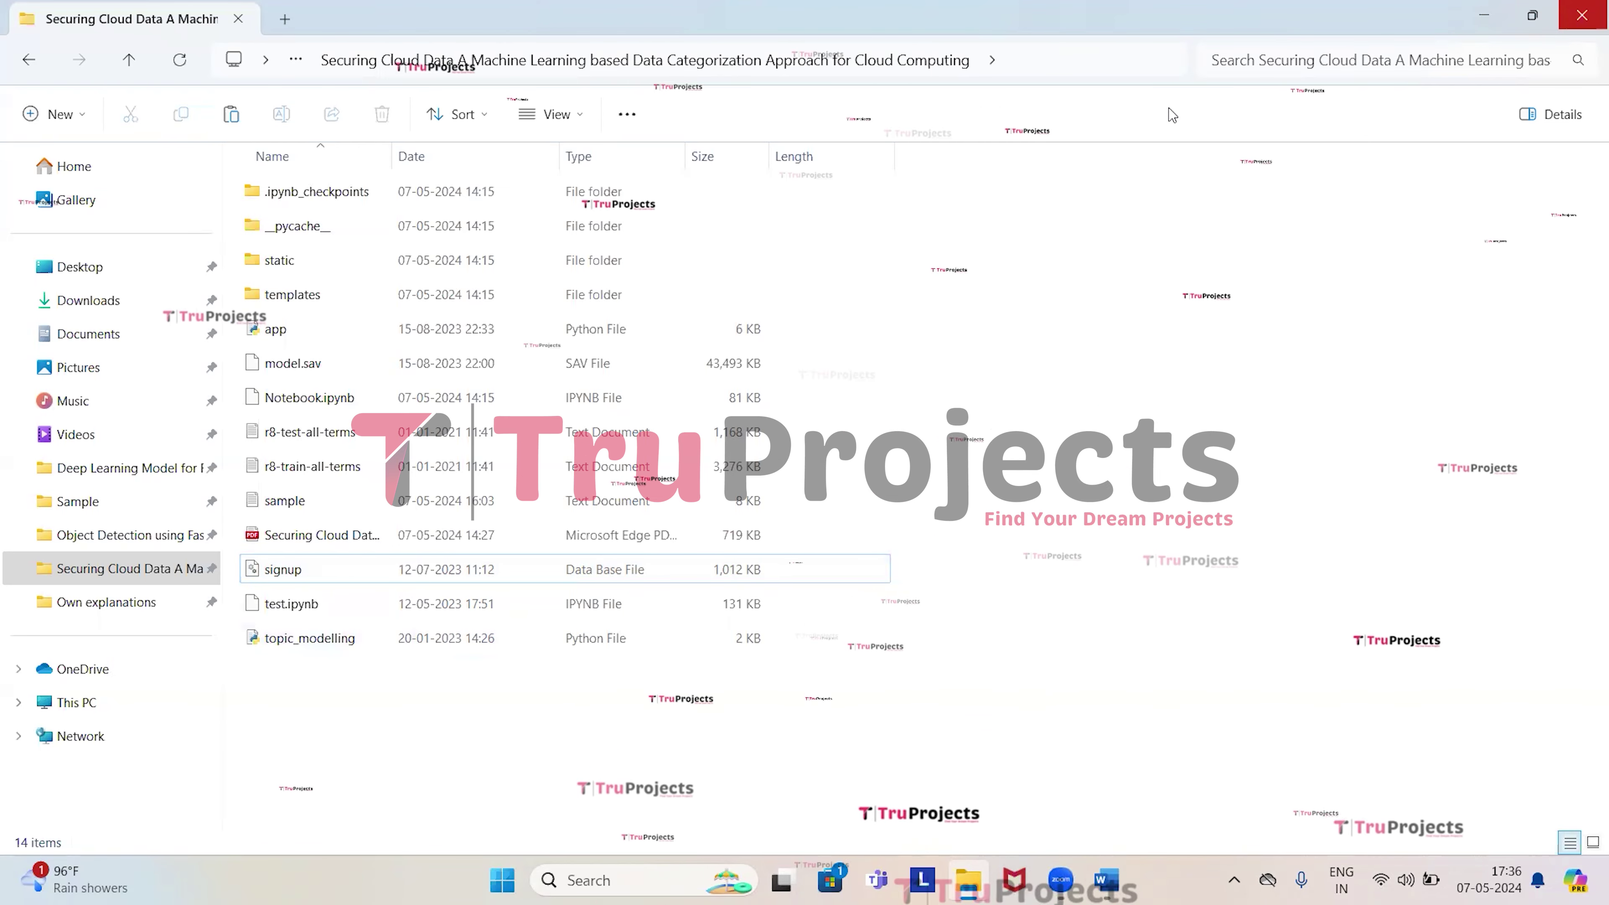
pyautogui.click(1164, 62)
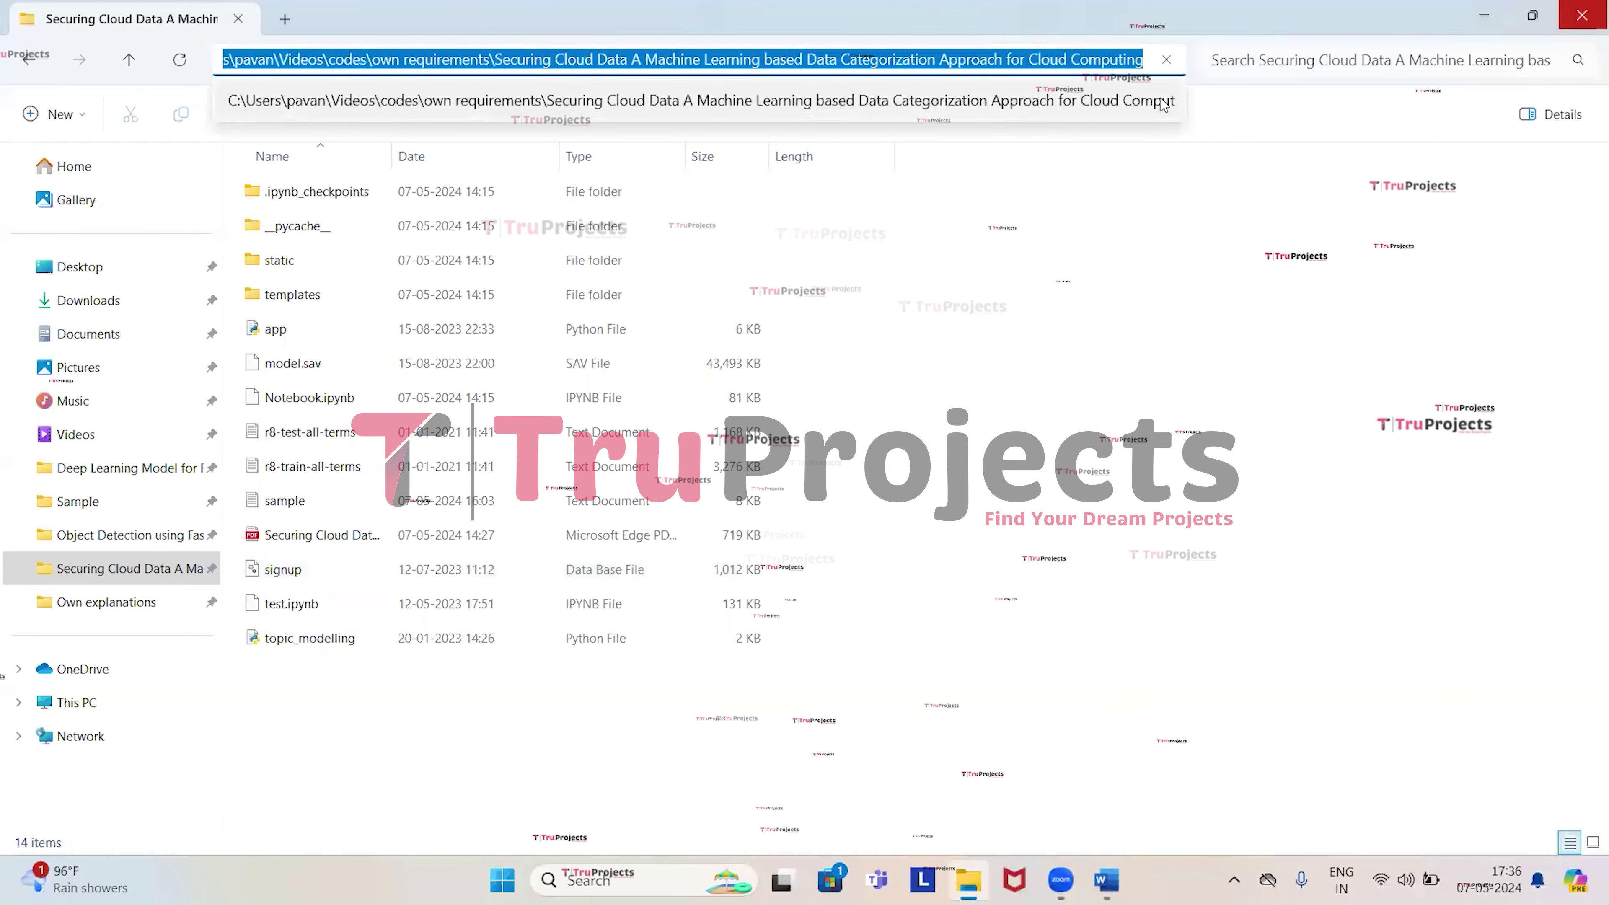
pyautogui.press('super')
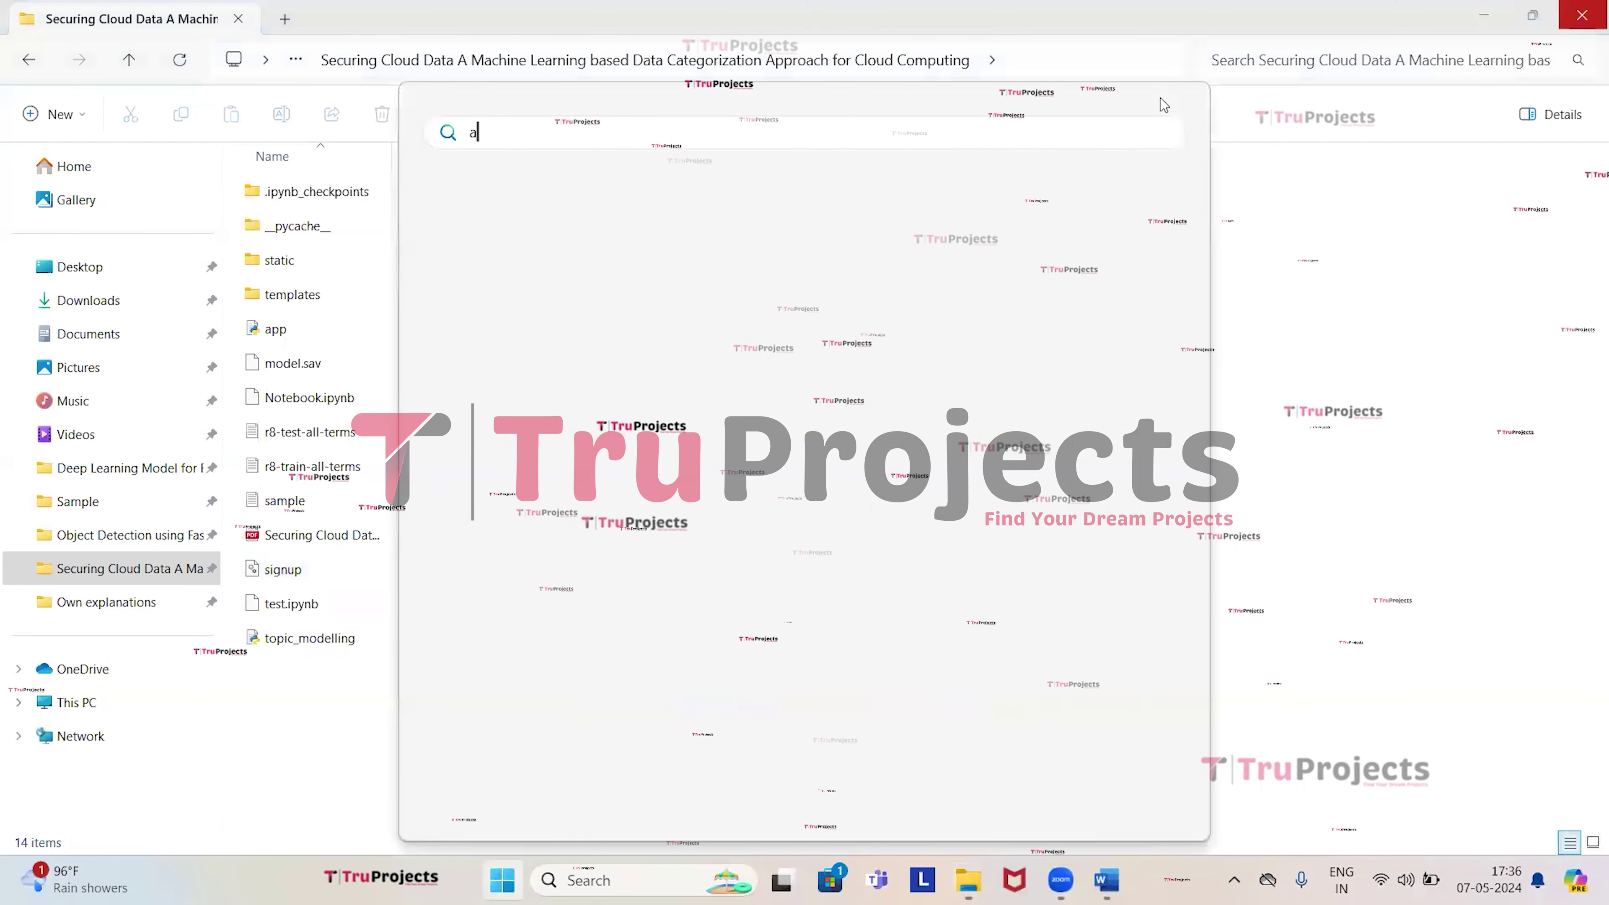
pyautogui.write('anaconda Prompt (Anaconda3')
pyautogui.press('Return')
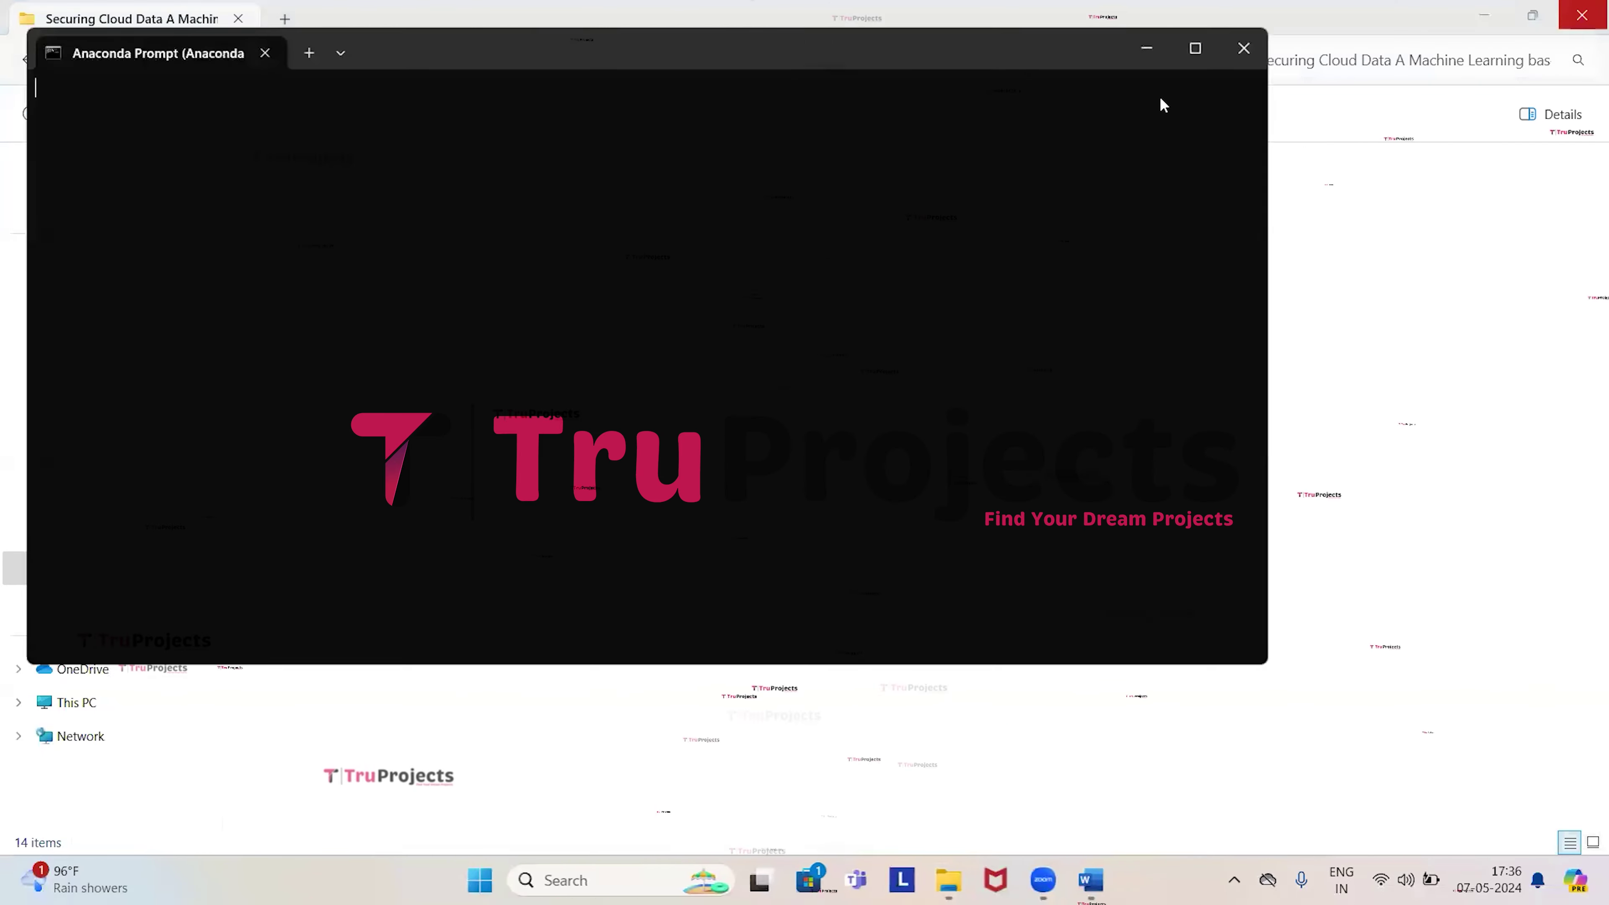
pyautogui.write('v')
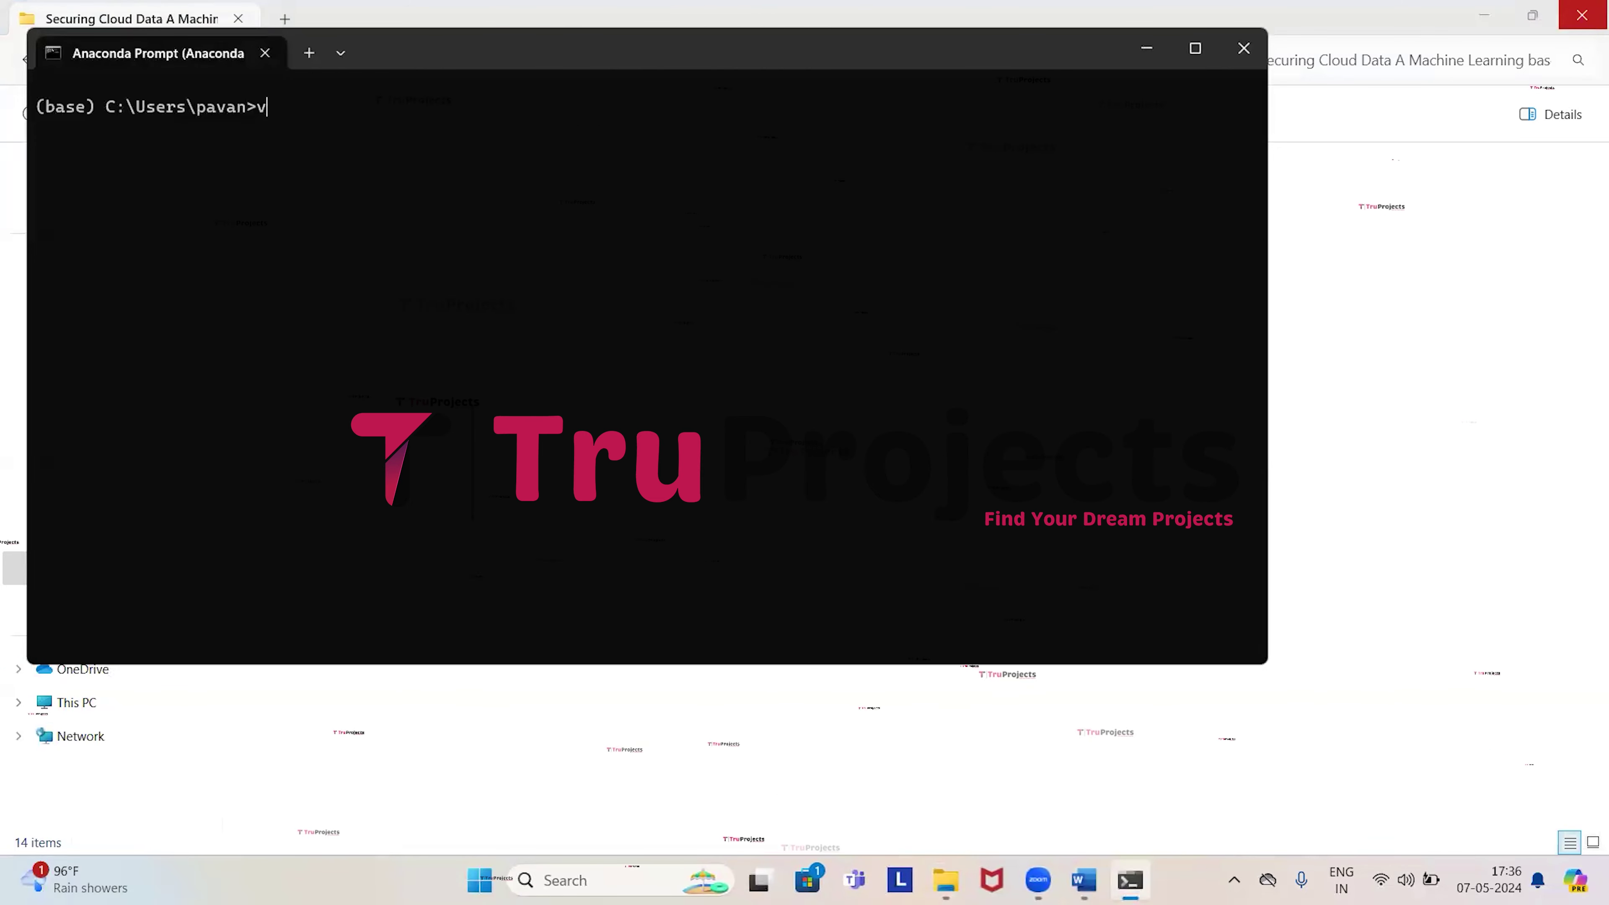
pyautogui.press('BackSpace')
pyautogui.write('cd')
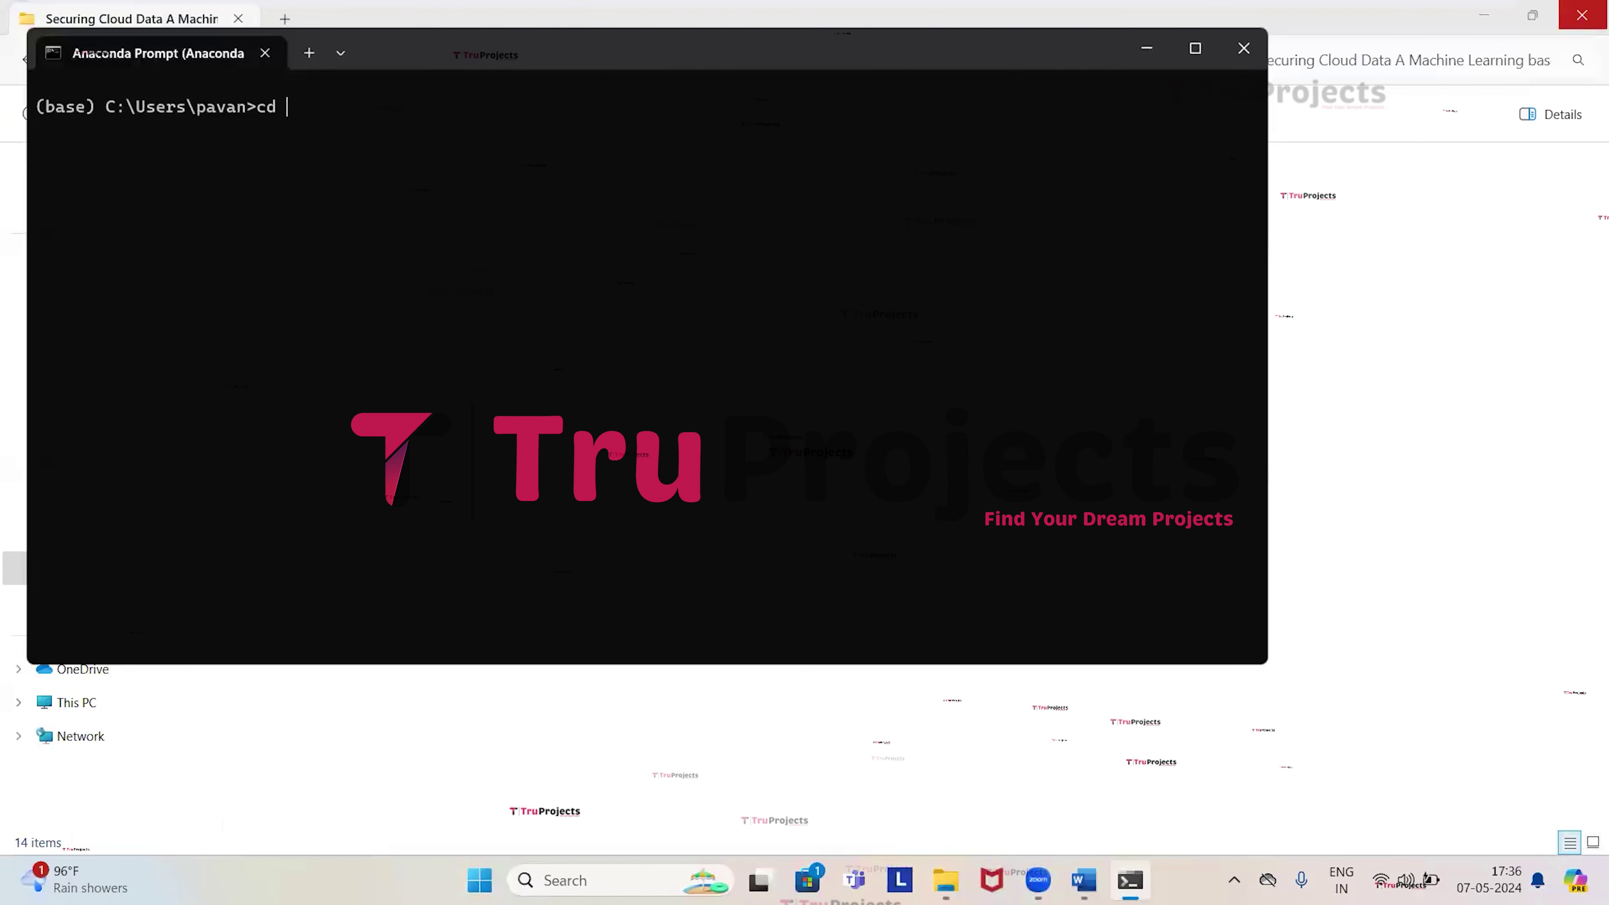
pyautogui.press('Return')
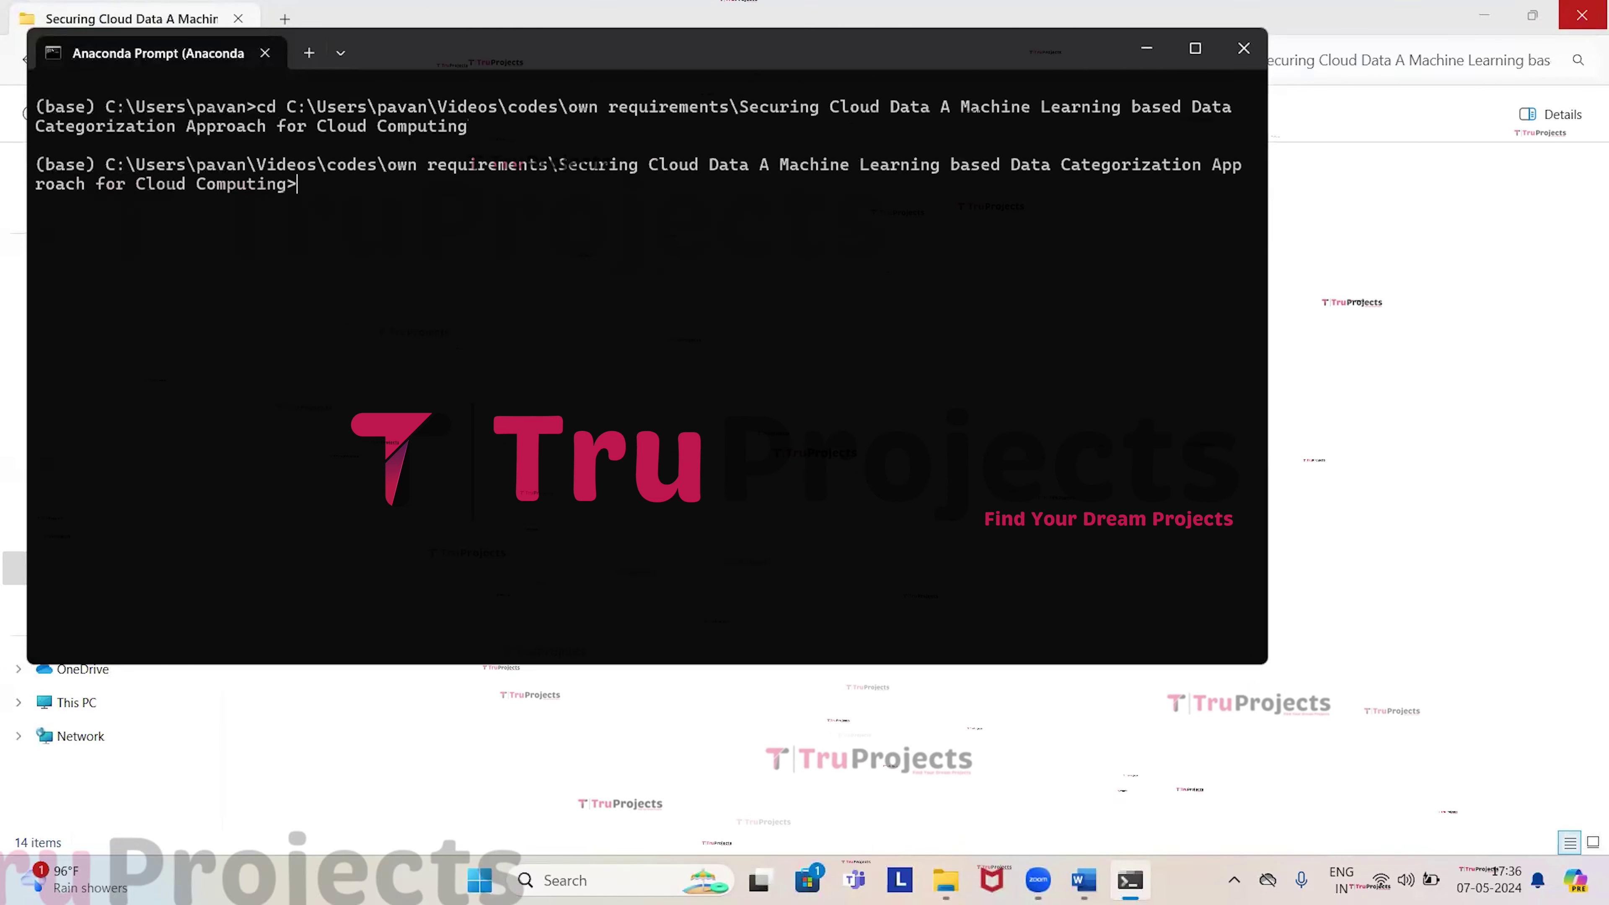
pyautogui.moveTo(116, 168); pyautogui.dragTo(168, 186)
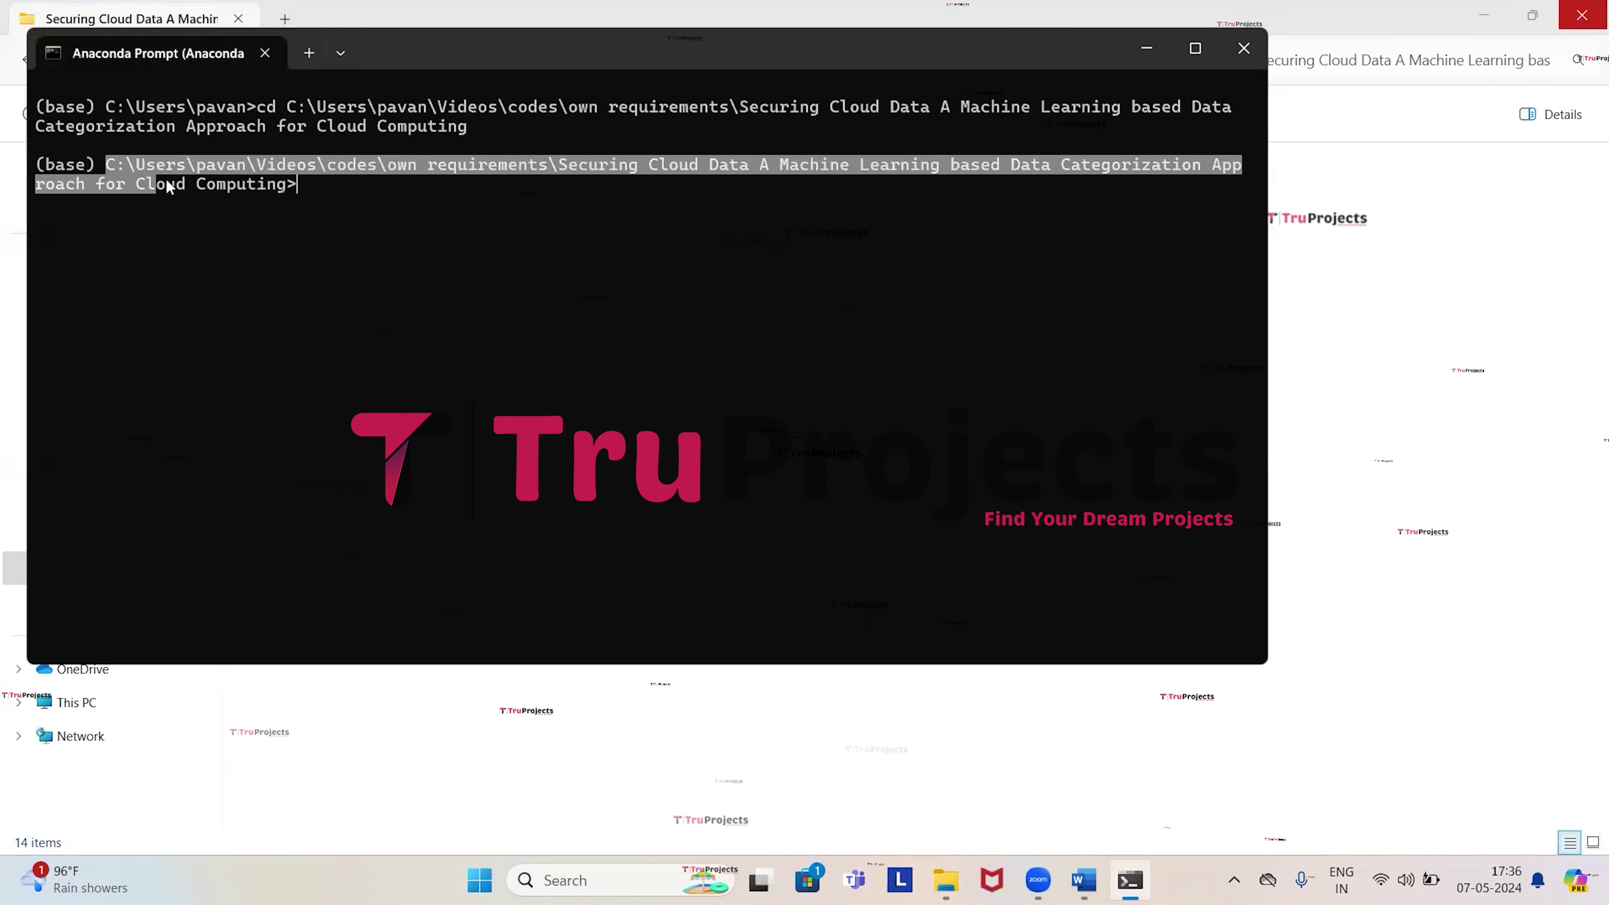
pyautogui.hotkey('ctrl', 'c')
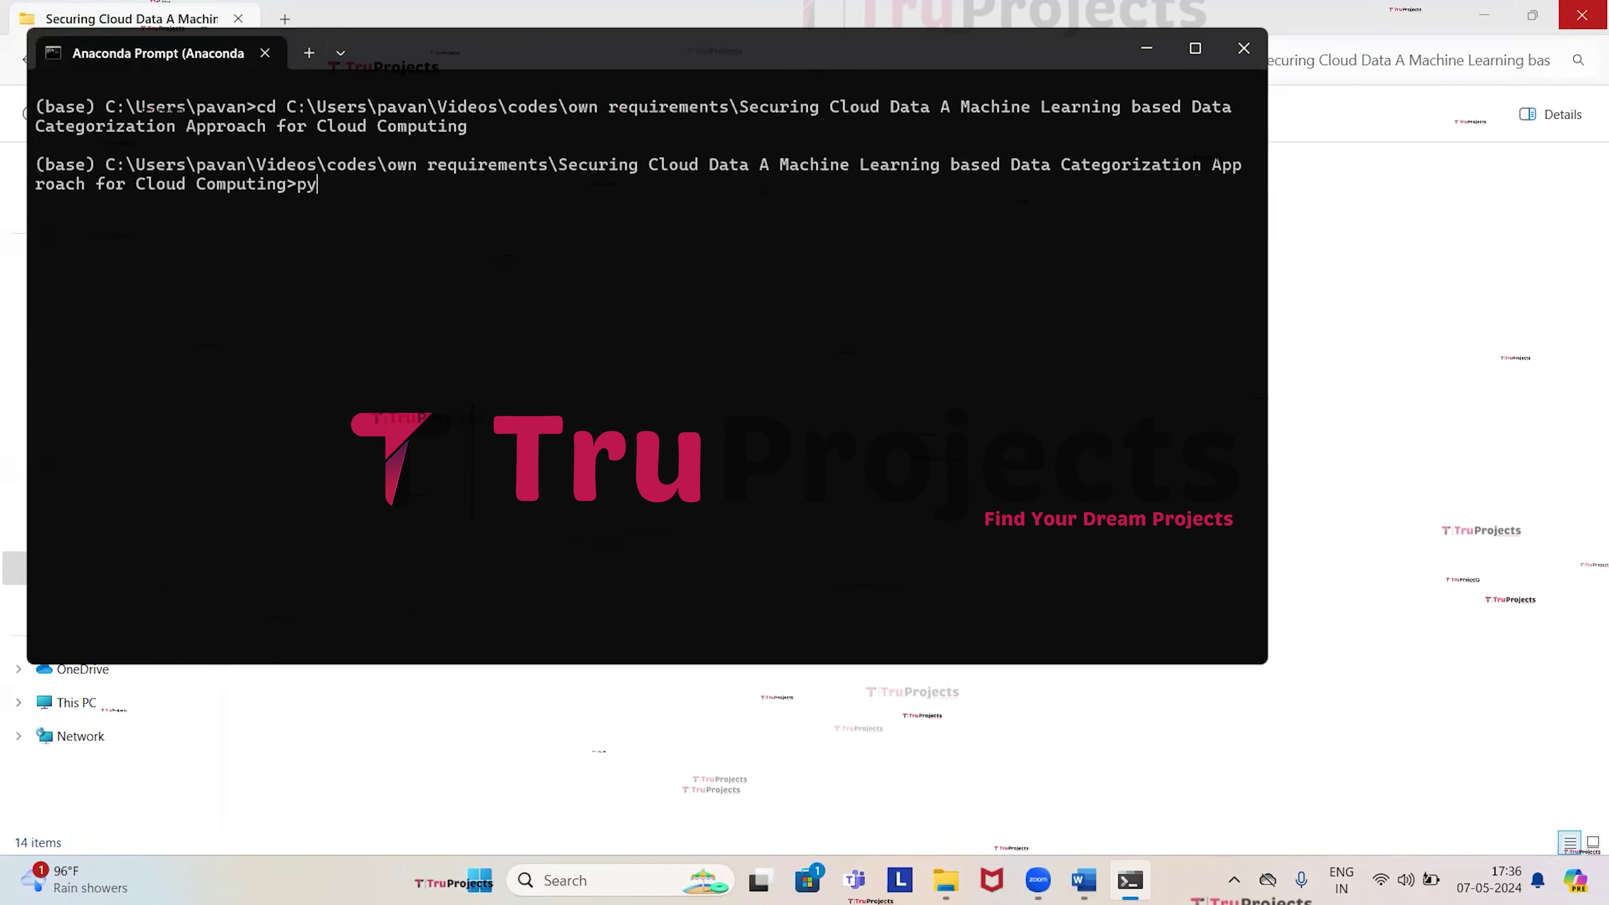
pyautogui.write('python app.py')
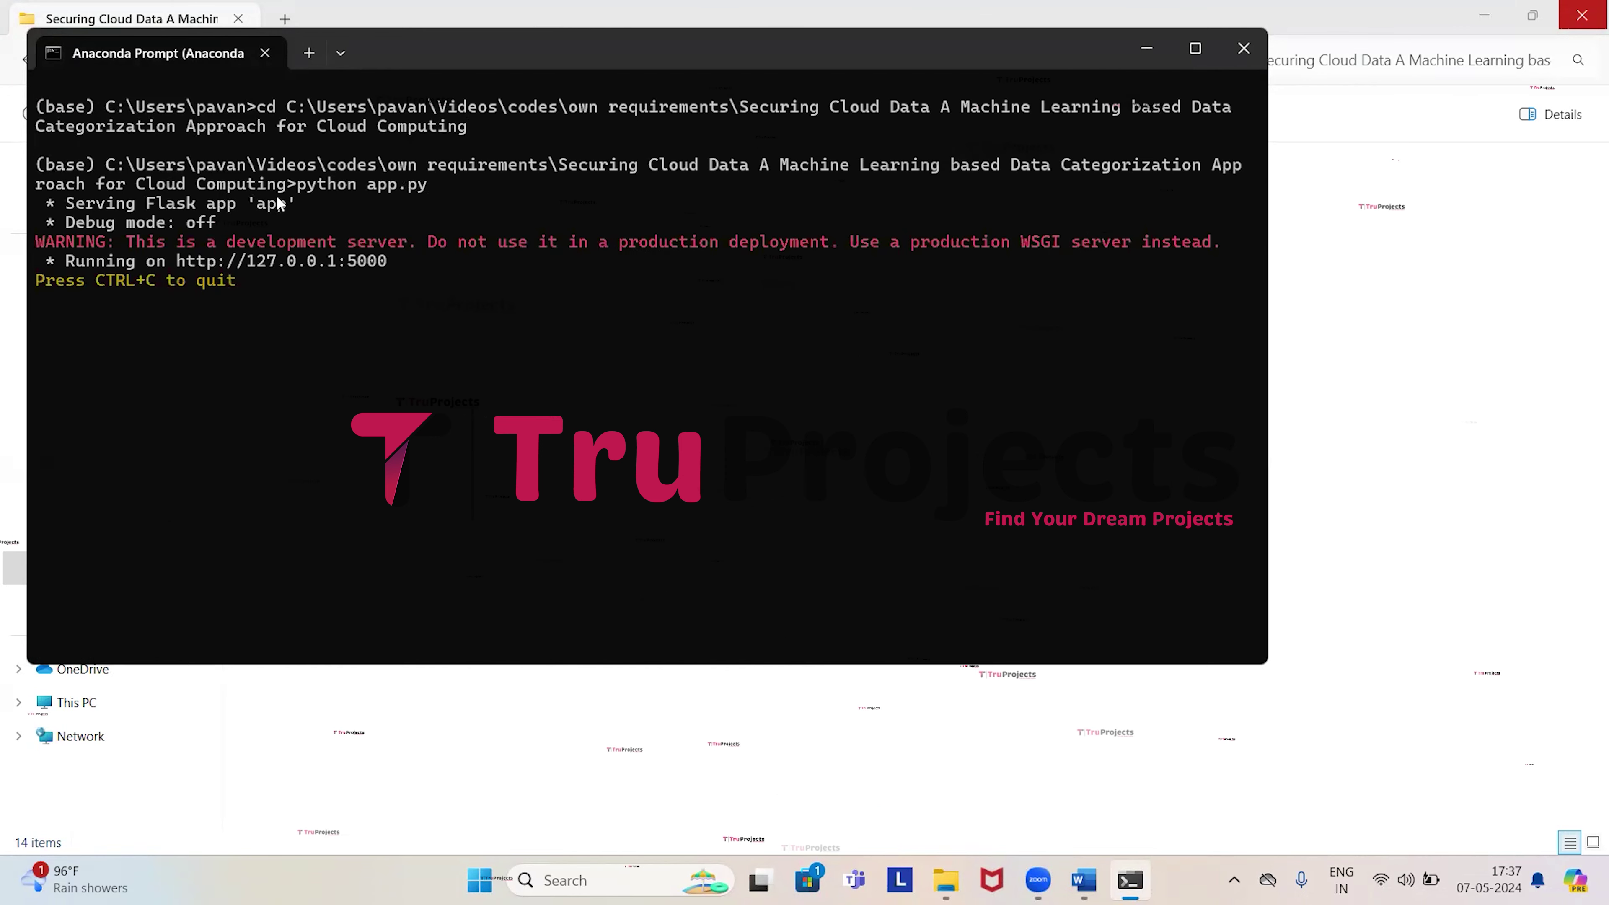
pyautogui.moveTo(253, 256); pyautogui.dragTo(324, 266)
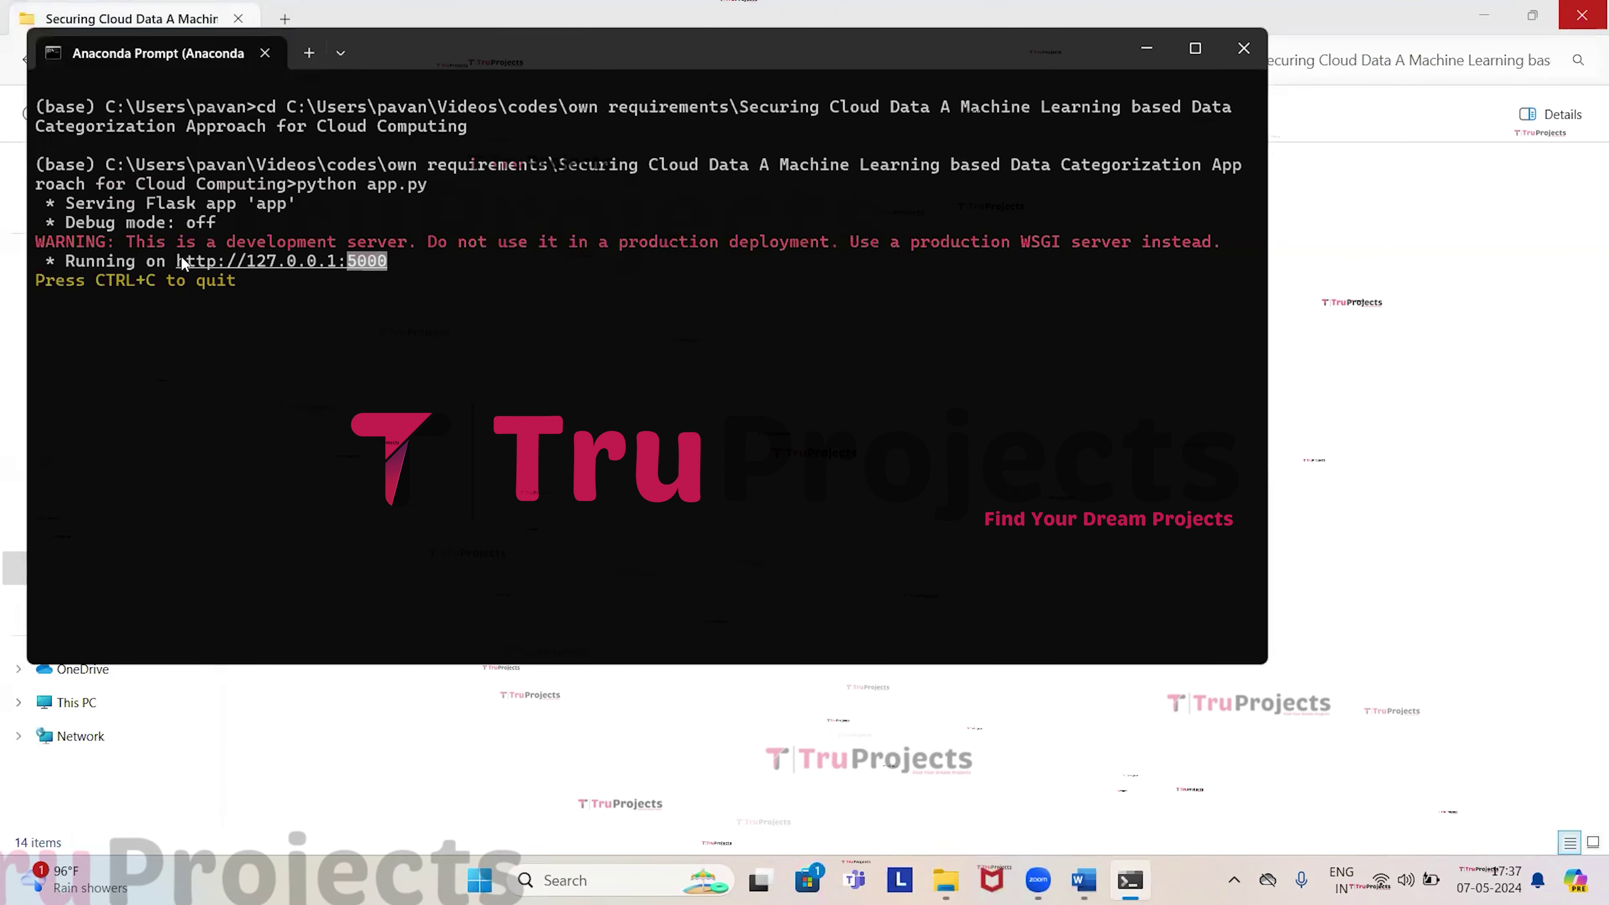
pyautogui.moveTo(181, 259); pyautogui.dragTo(387, 261)
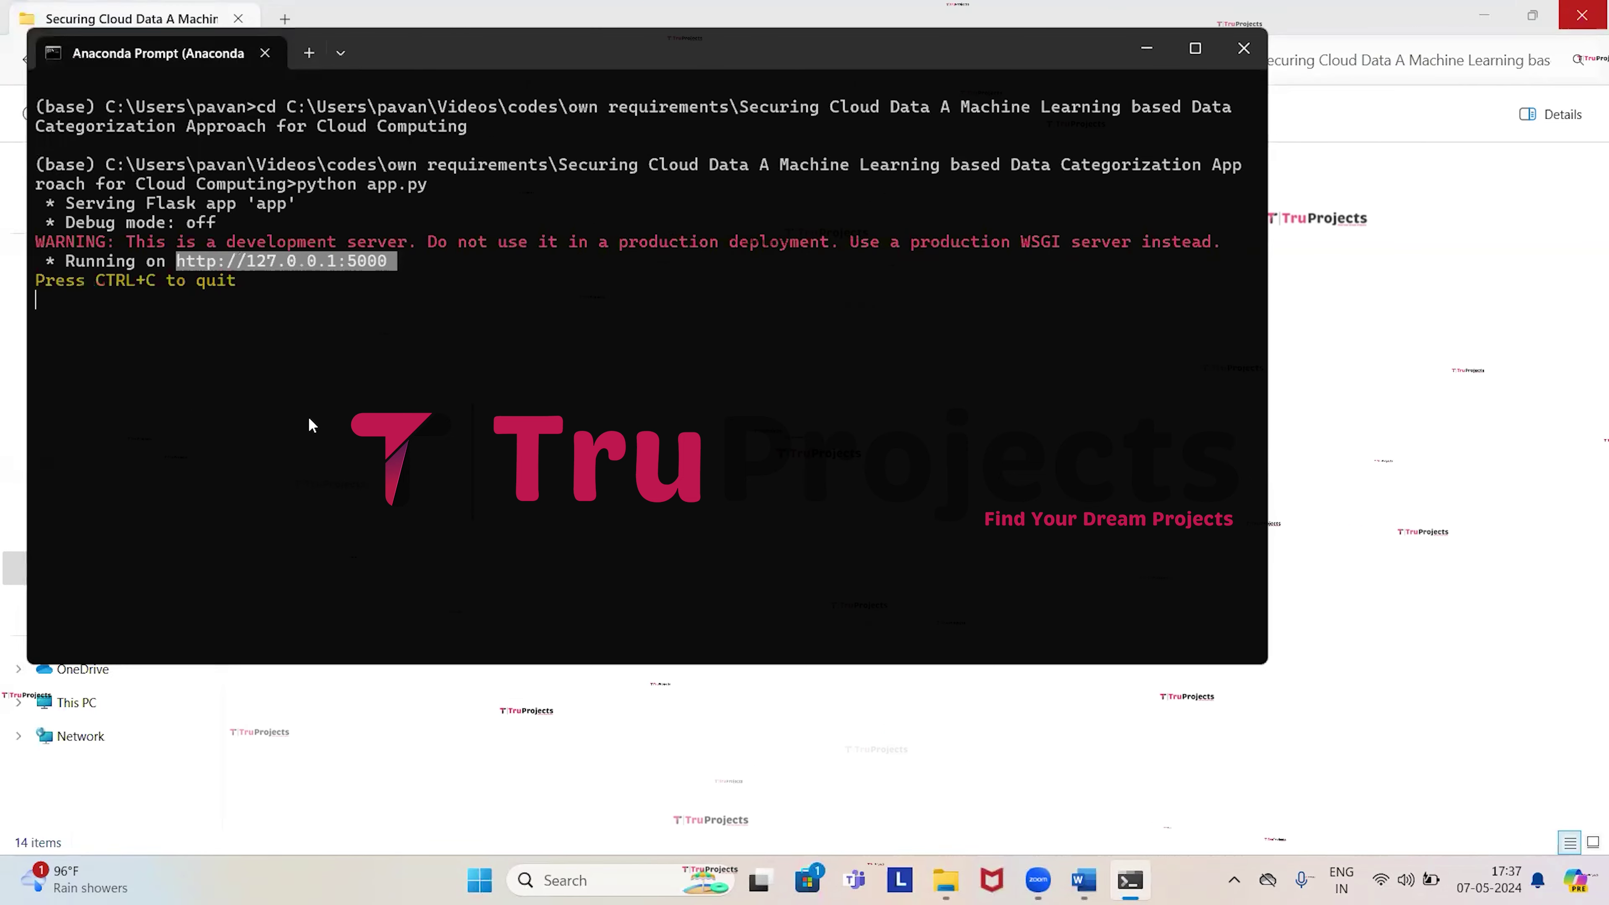
pyautogui.hotkey('ctrl', 'c')
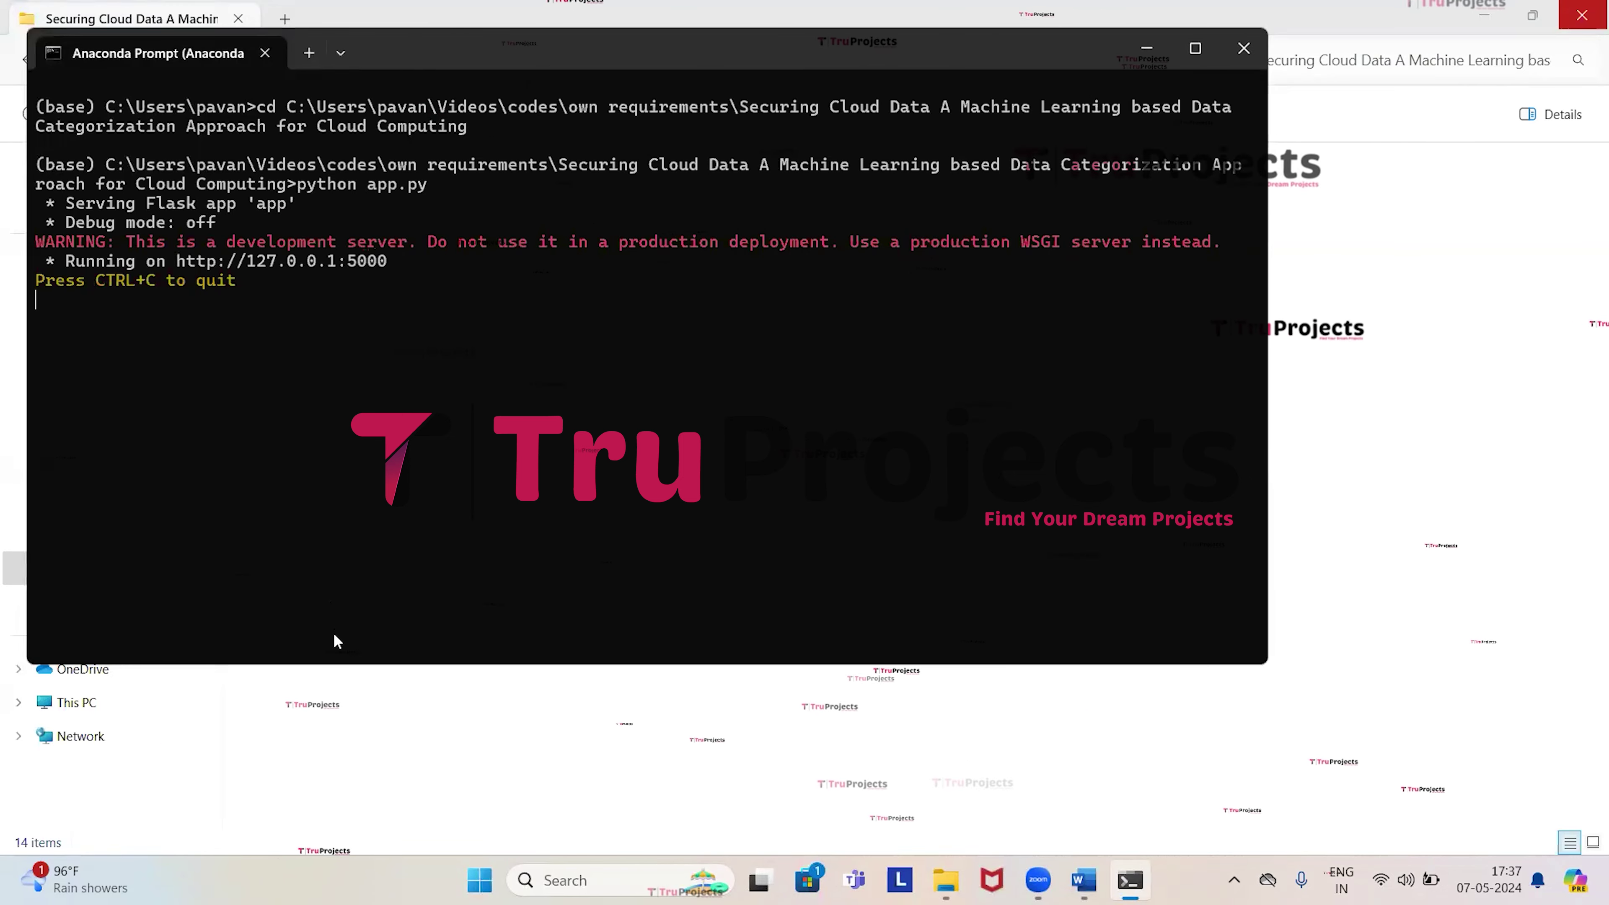
pyautogui.press('super')
# Launch Google Chrome and load the copied address 127.0.0.1:5000.
pyautogui.write('google chrome')
pyautogui.press('Return')
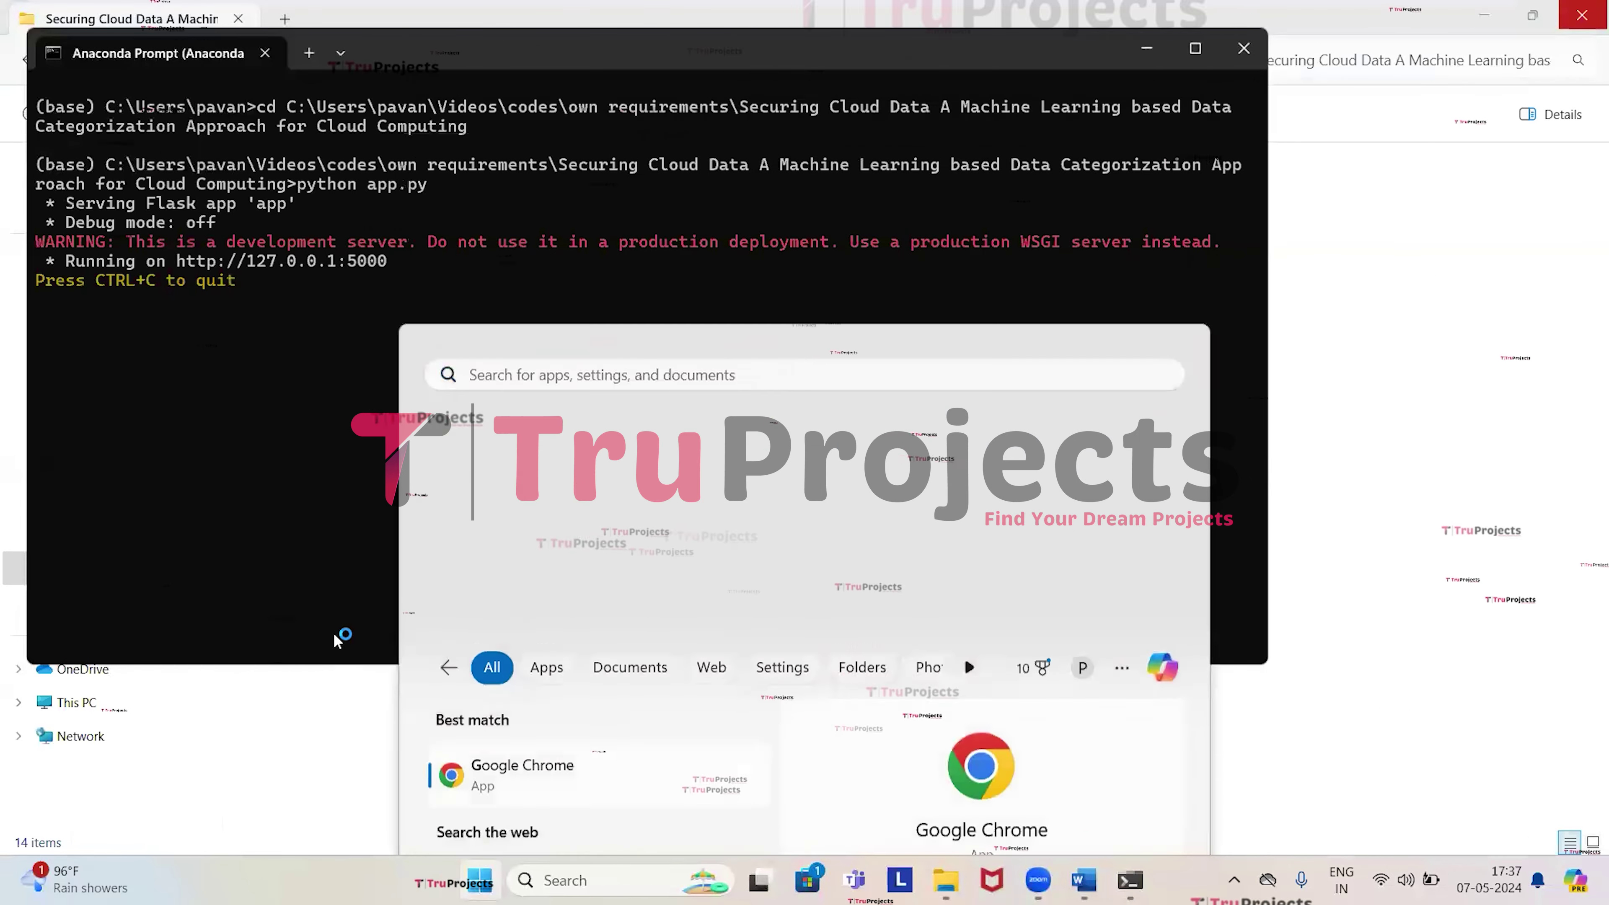
pyautogui.click(1020, 406)
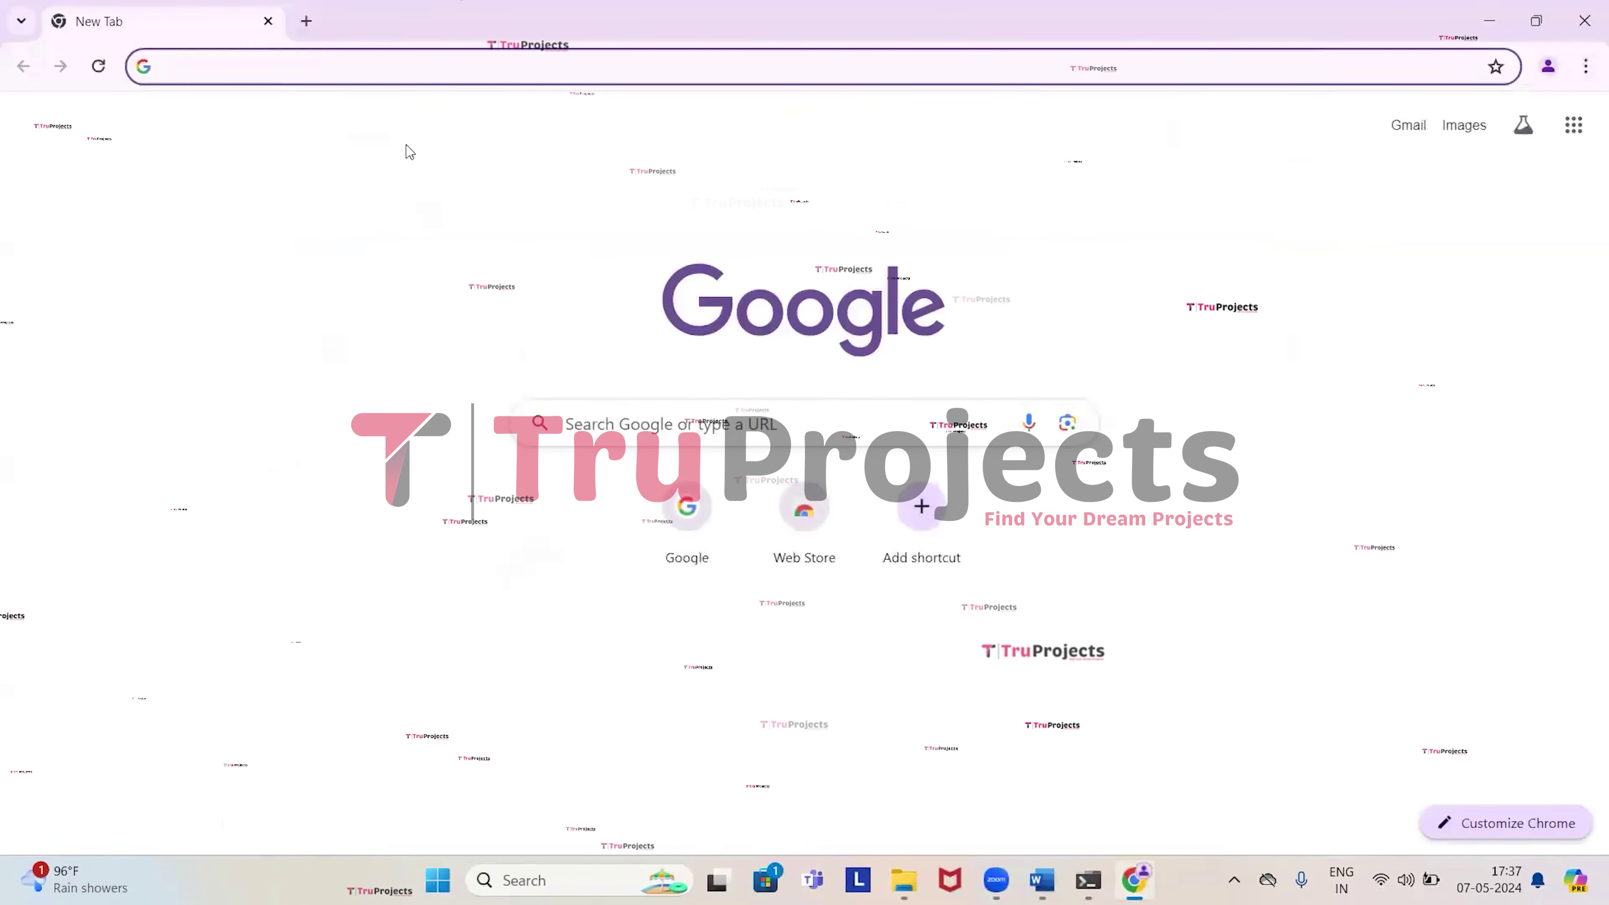
pyautogui.hotkey('ctrl', 'v')
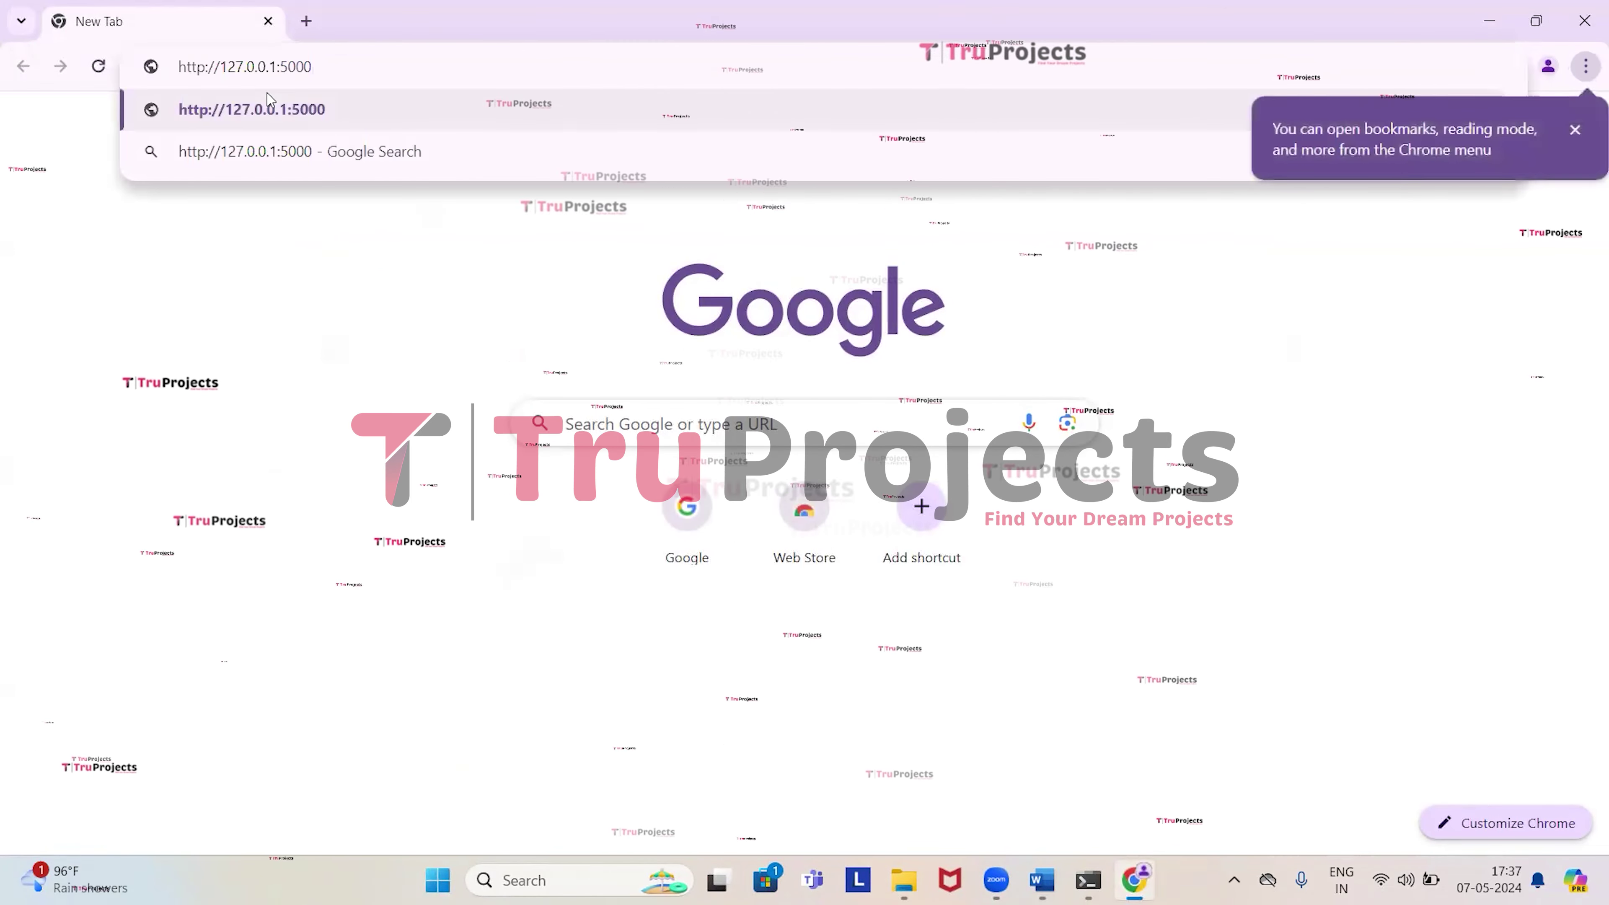
pyautogui.press('Return')
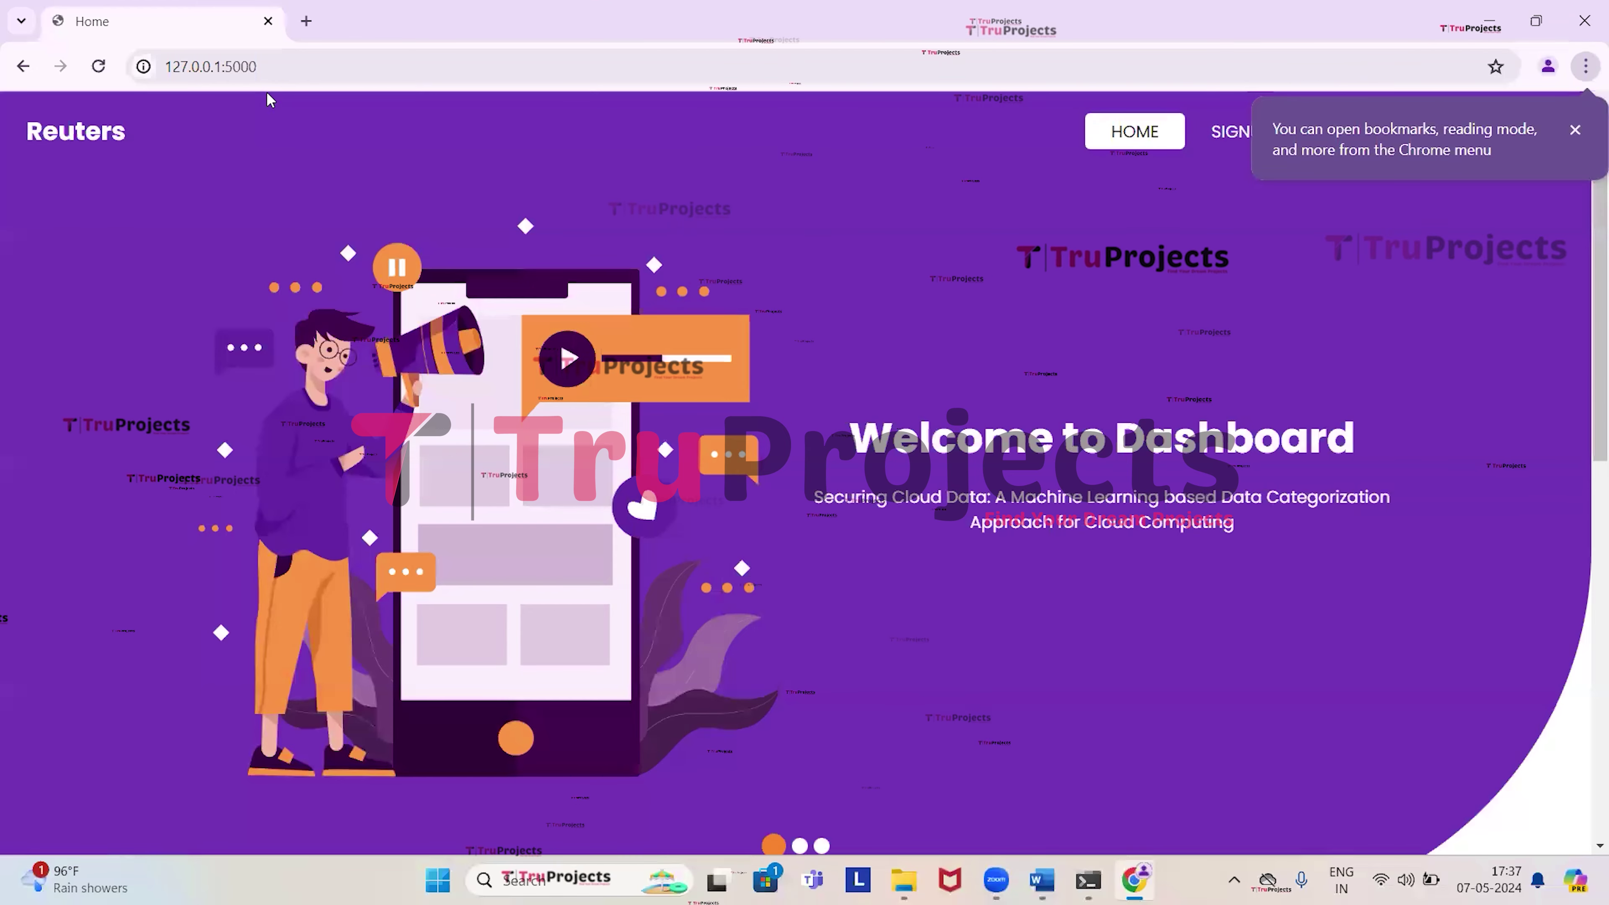
# Look over the Reuters home page, dismiss the Chrome tip and go to Sign Up.
pyautogui.scroll(-1, 343, 326)
pyautogui.scroll(-10, 343, 325)
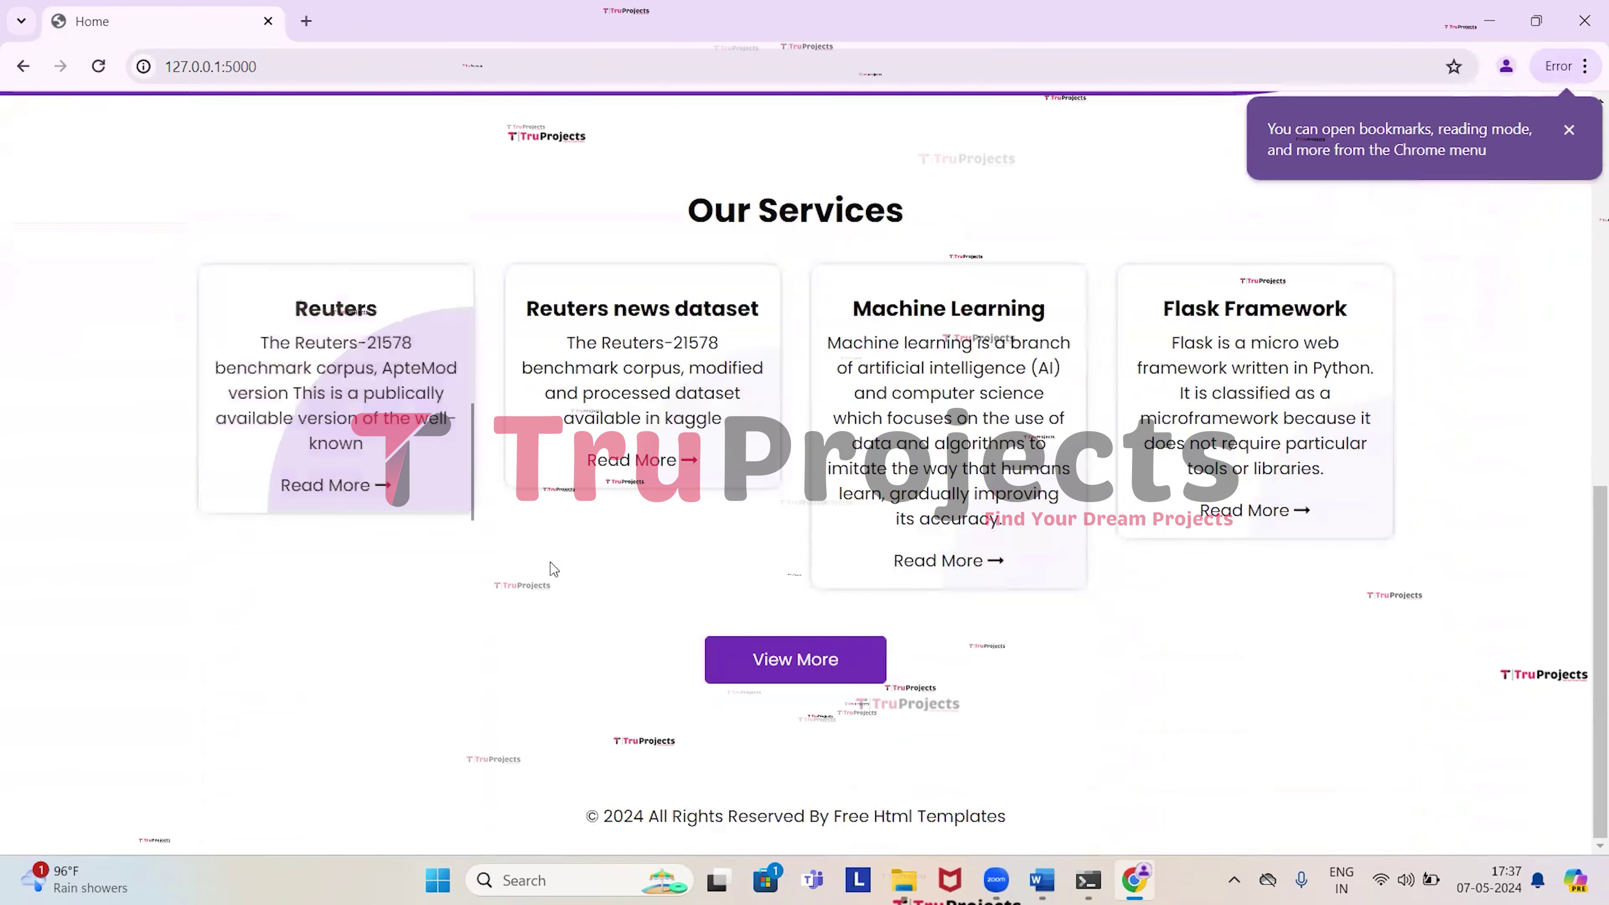
pyautogui.scroll(10, 553, 557)
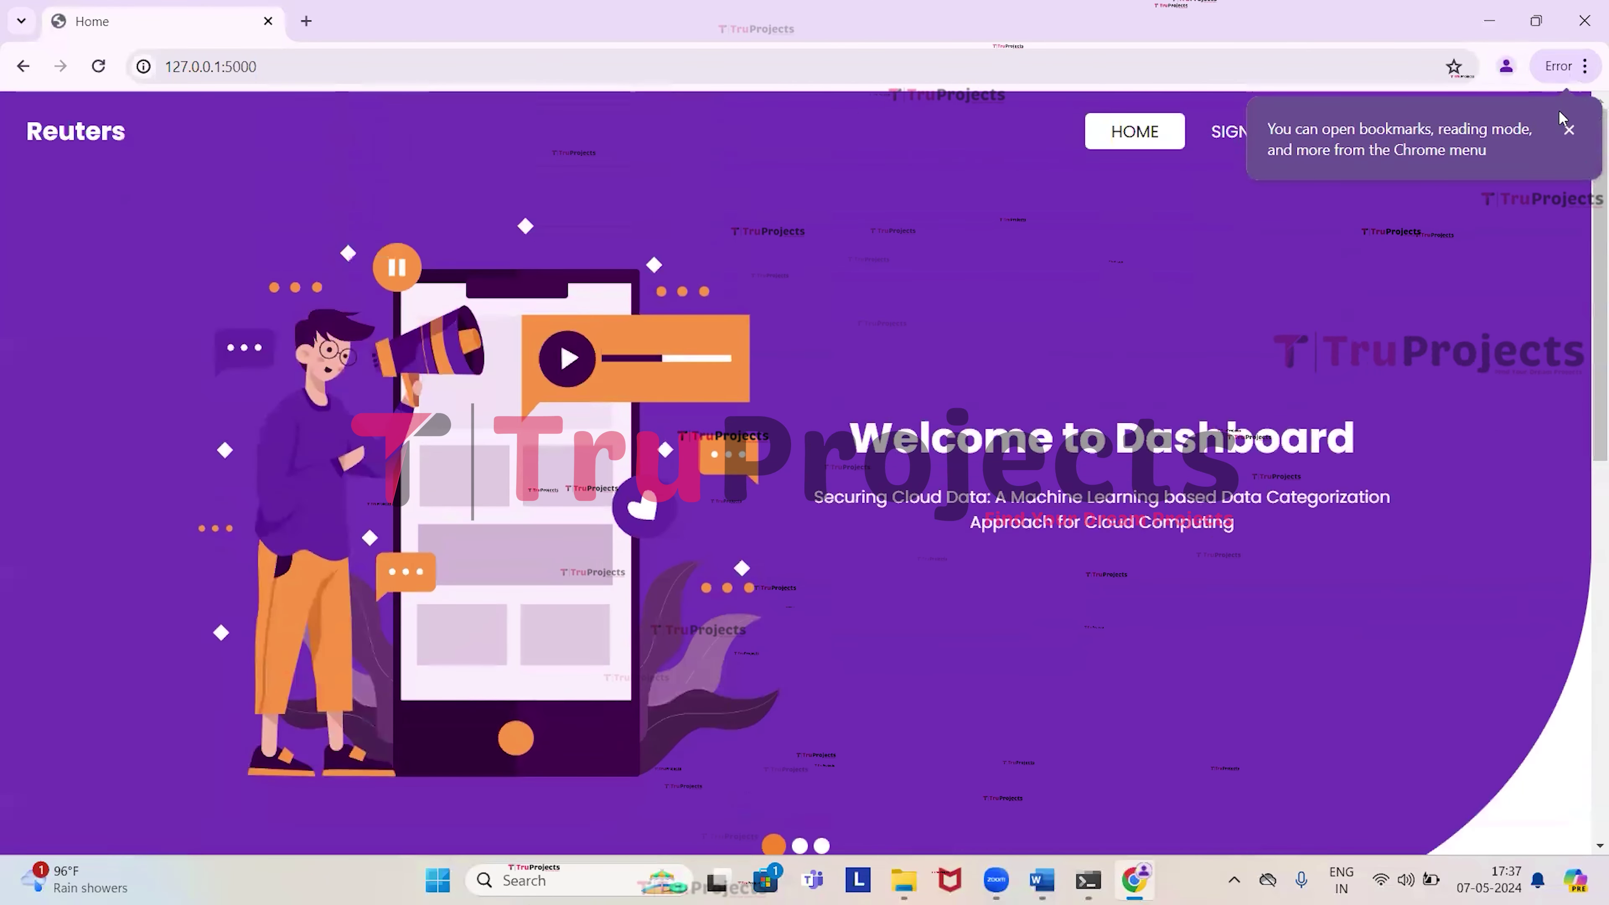
pyautogui.click(1569, 131)
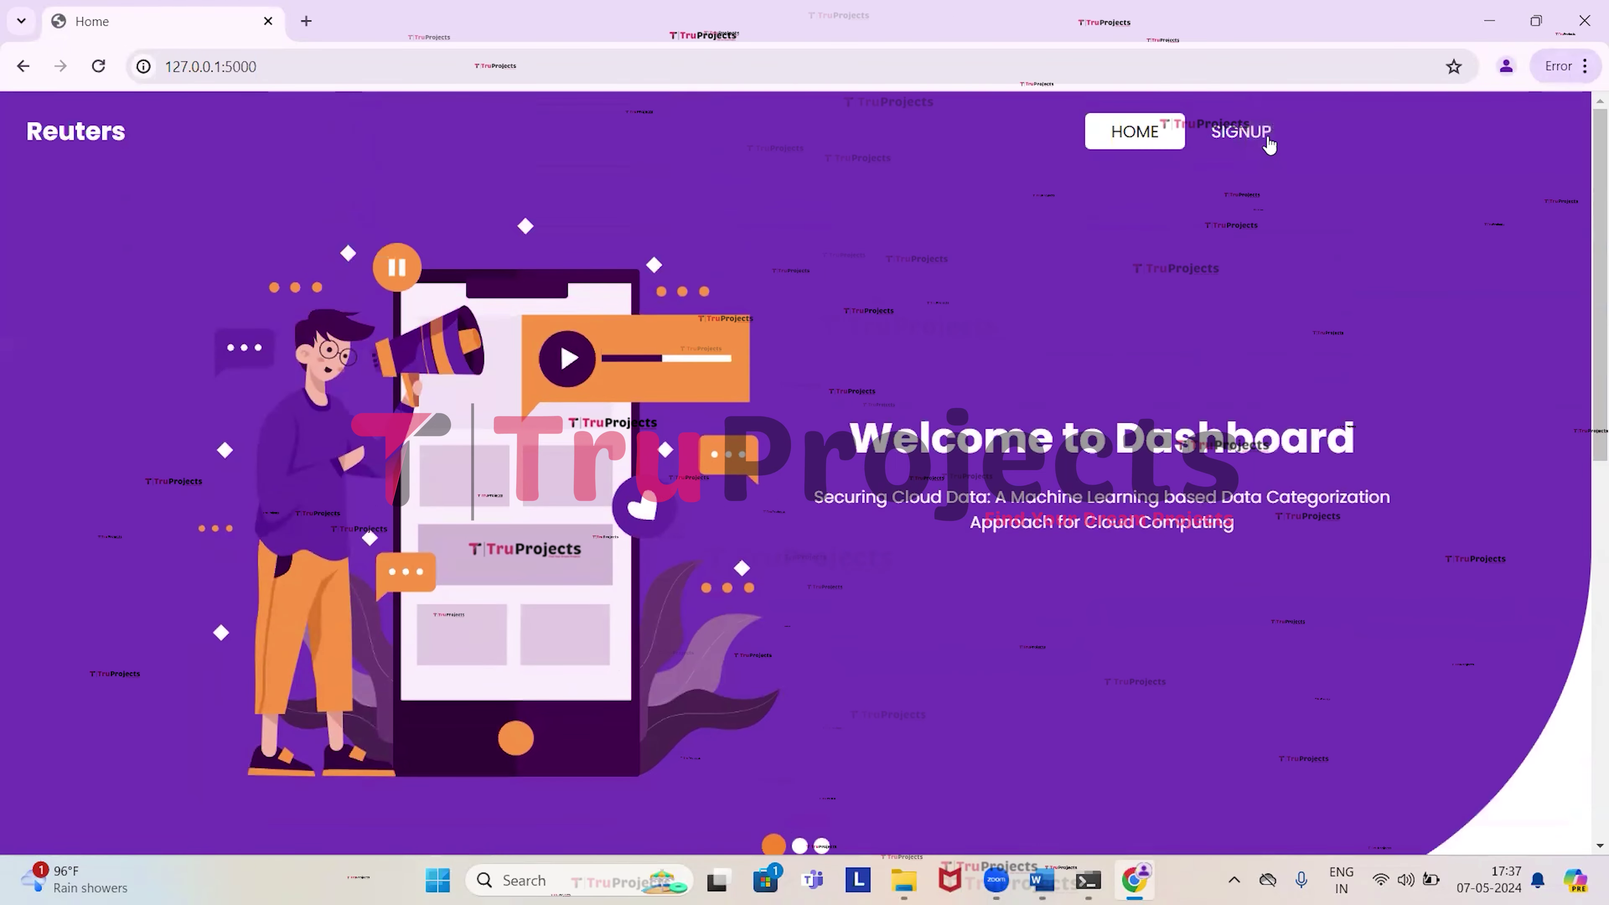
pyautogui.click(1241, 131)
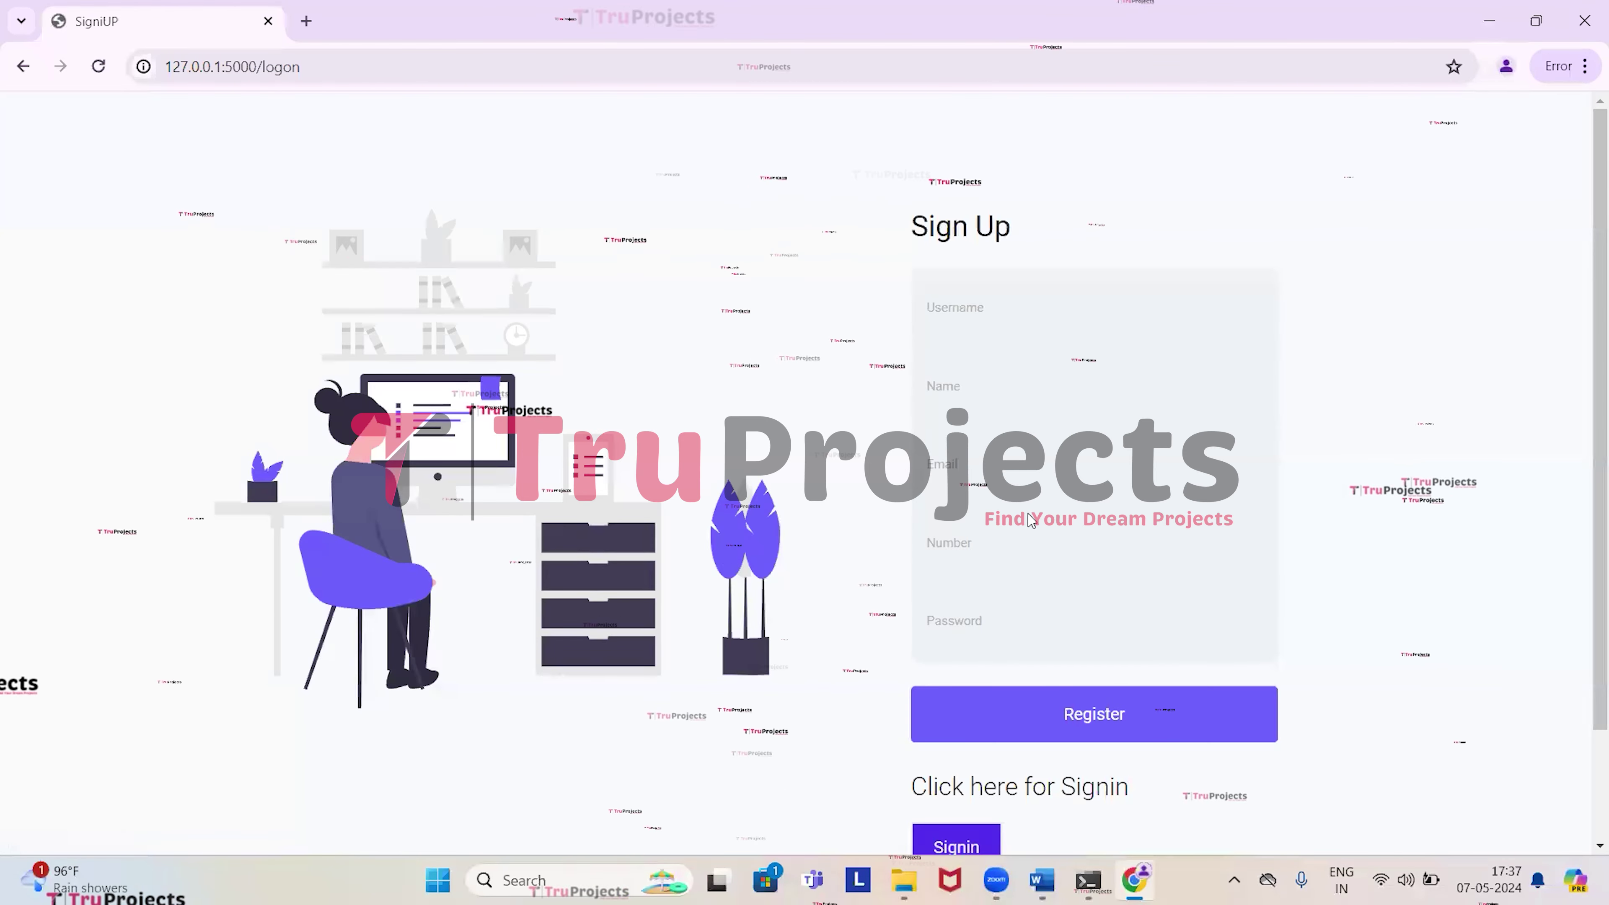
# Sign in with the username and password, decline saving the password, and scroll to the message form.
pyautogui.scroll(-2, 944, 420)
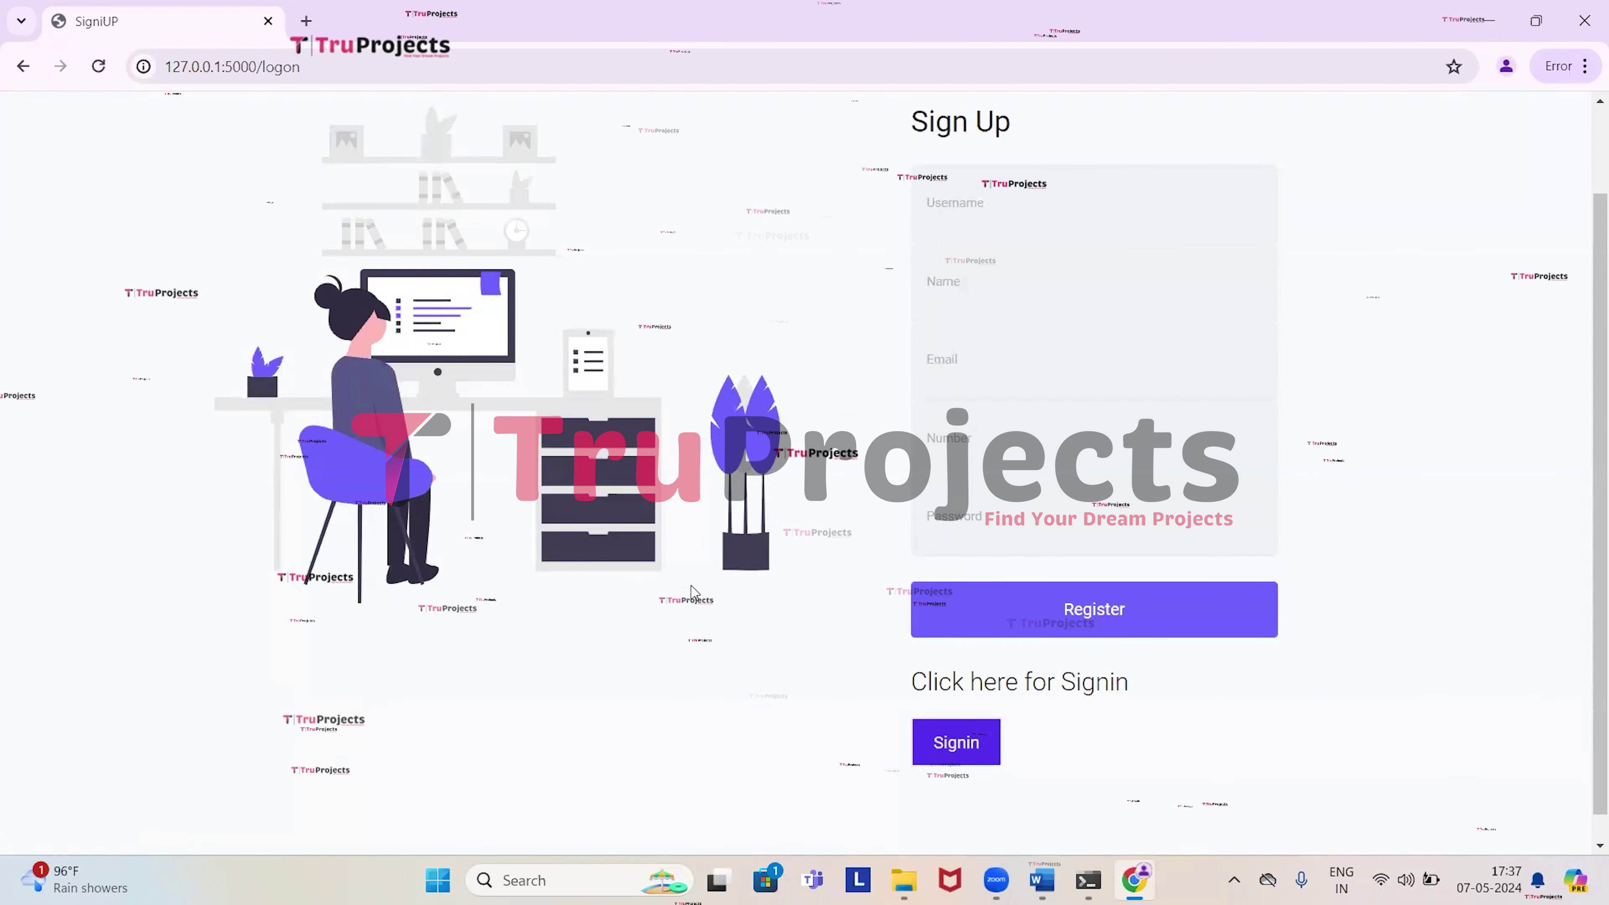
pyautogui.click(983, 745)
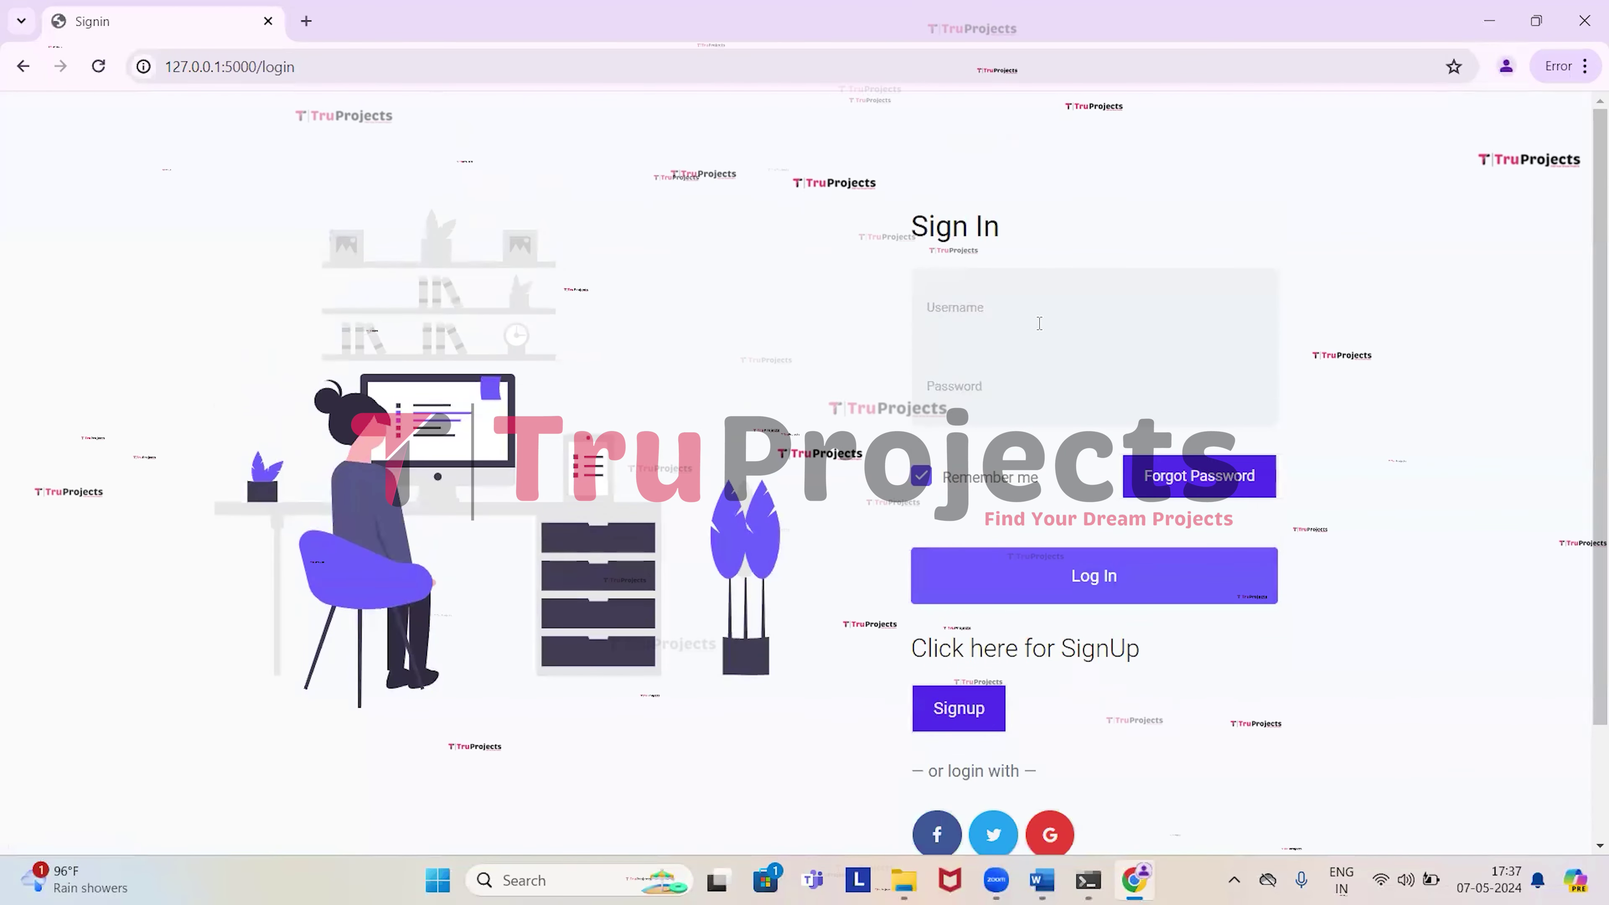
pyautogui.click(1039, 322)
pyautogui.write('admin')
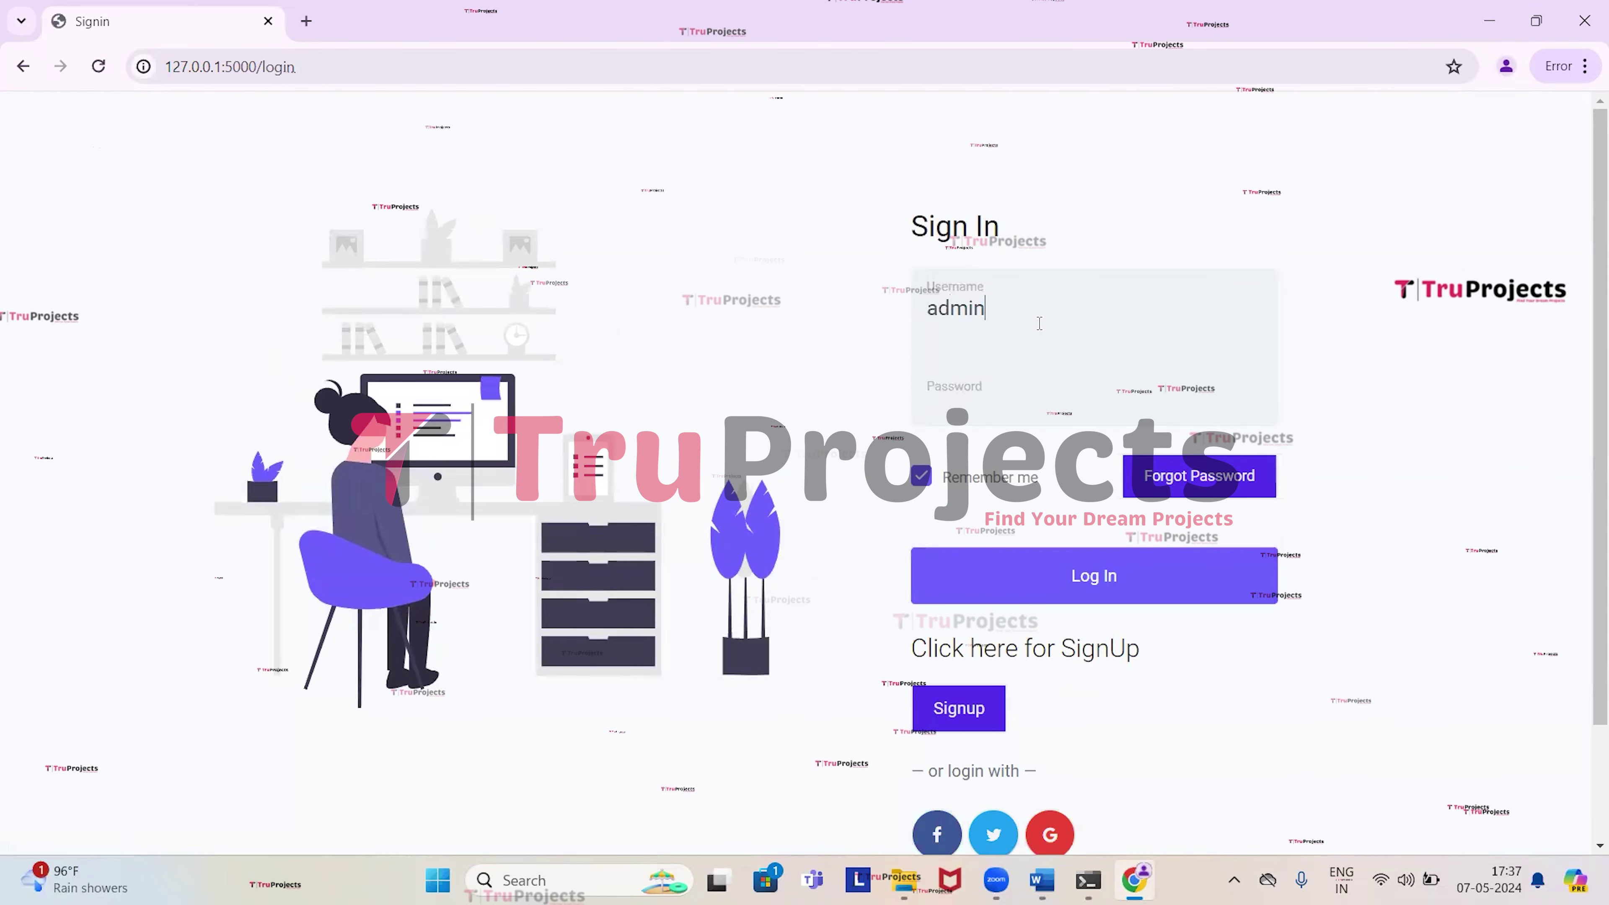
pyautogui.press('Tab')
pyautogui.write('admin')
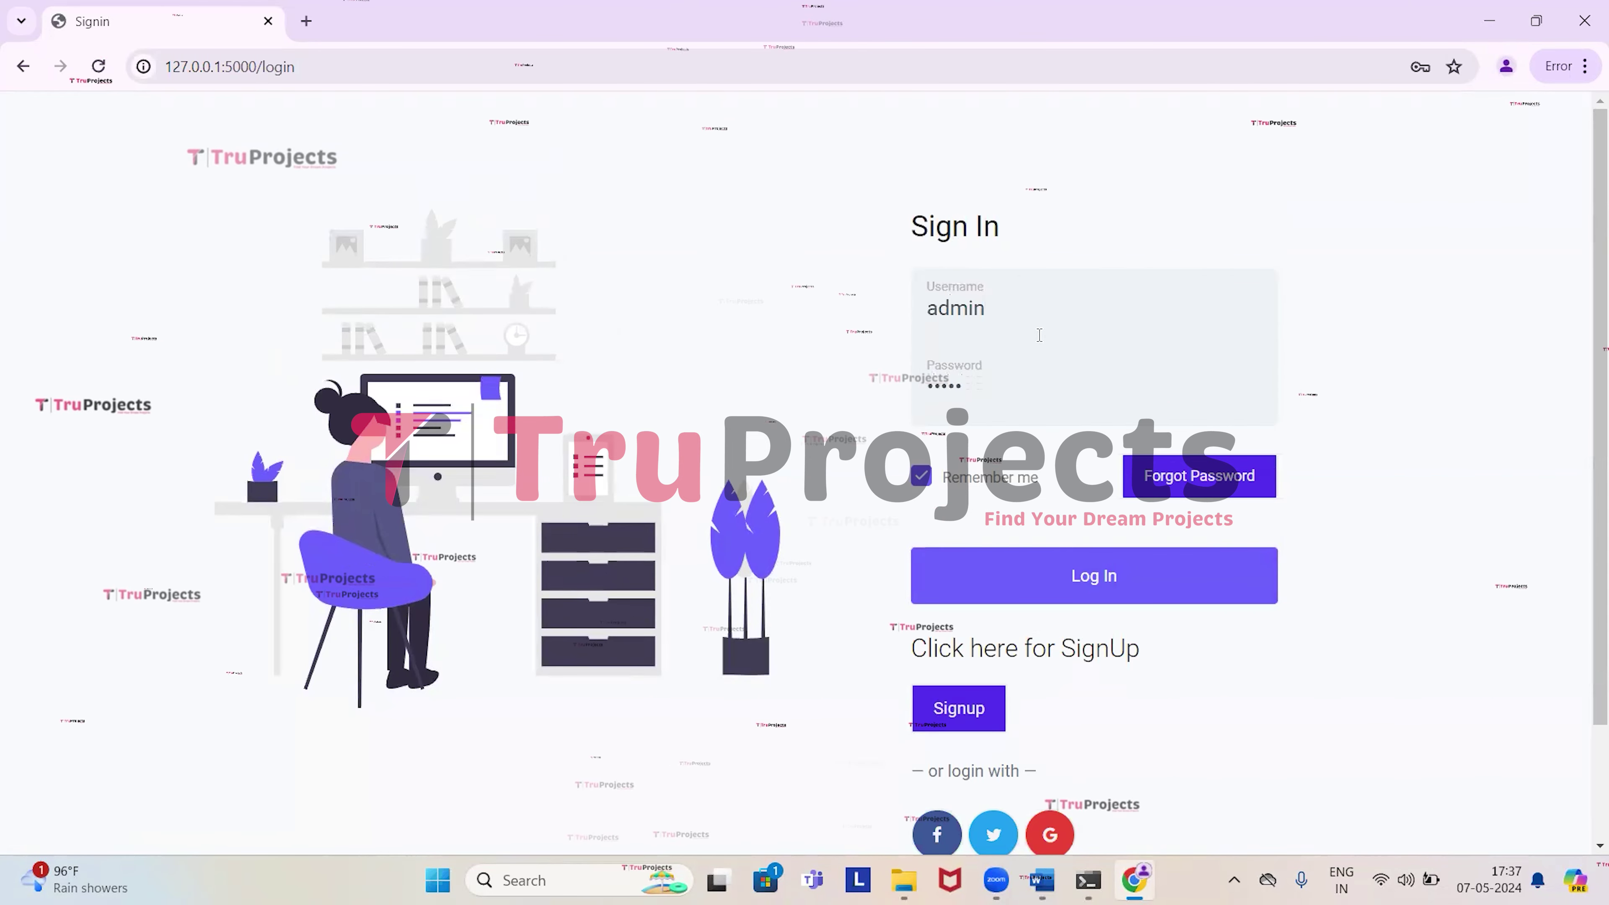
pyautogui.click(1071, 589)
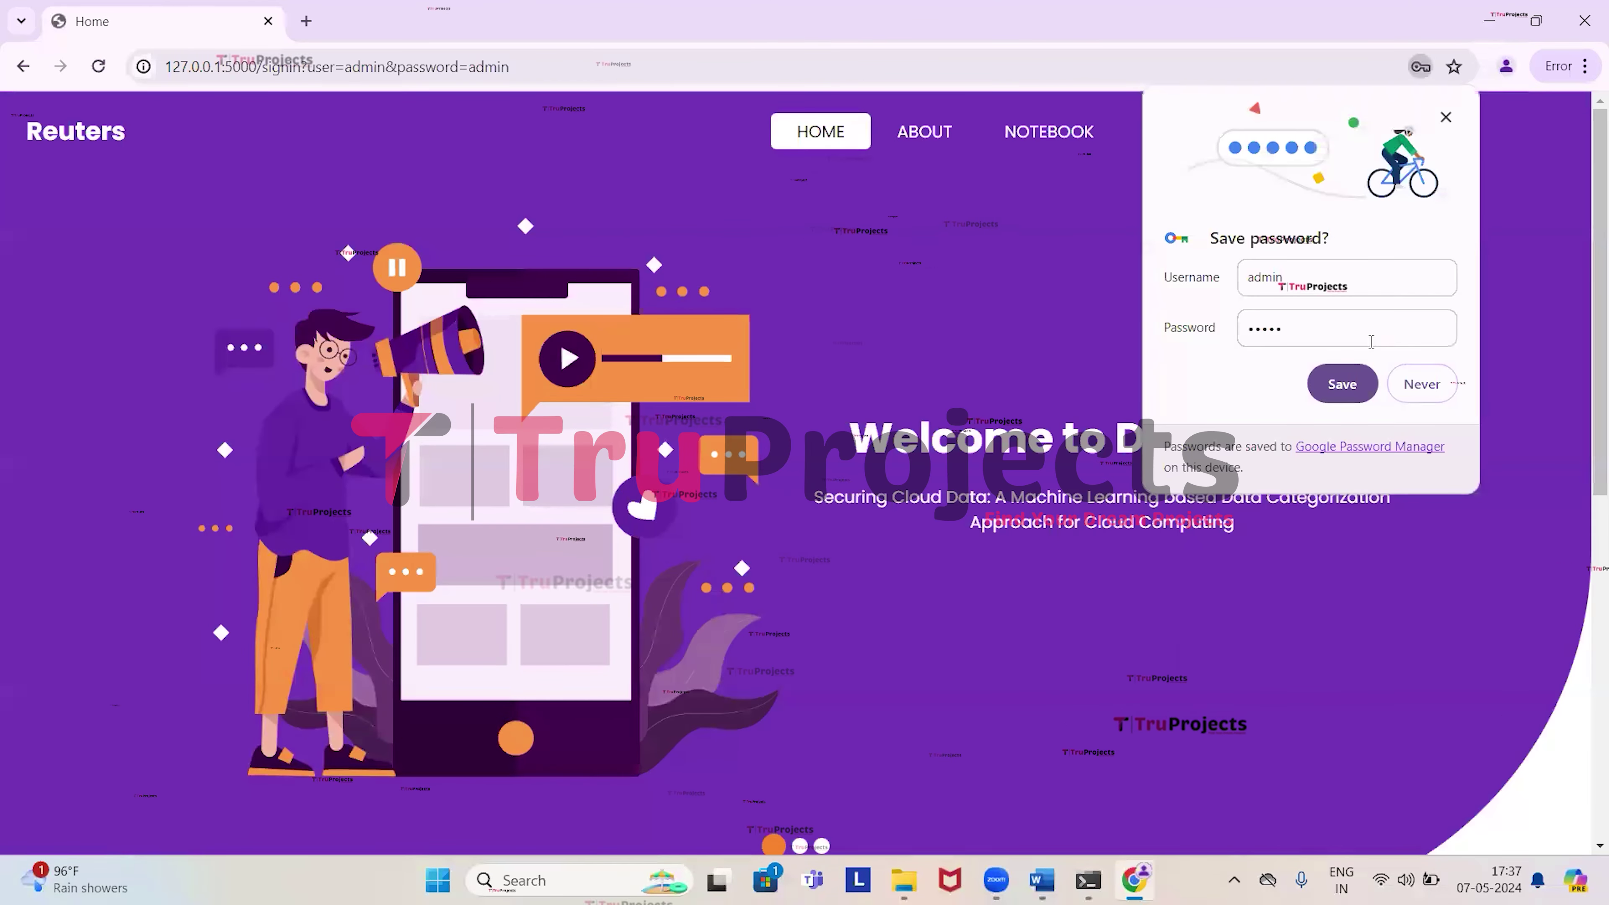
pyautogui.click(817, 591)
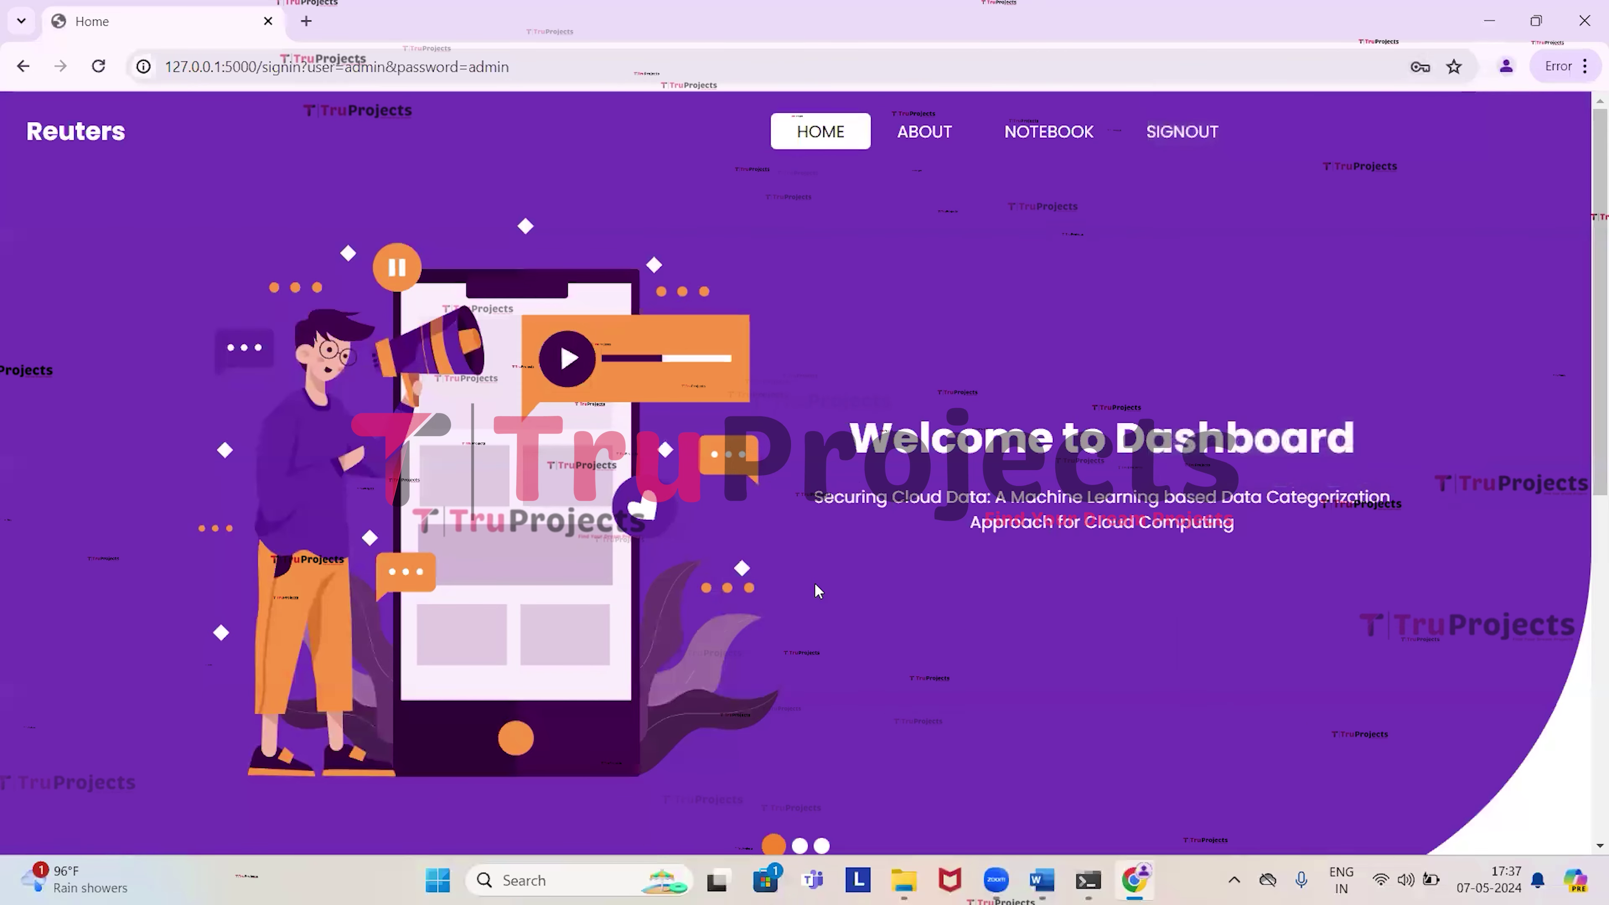
pyautogui.scroll(-8, 816, 586)
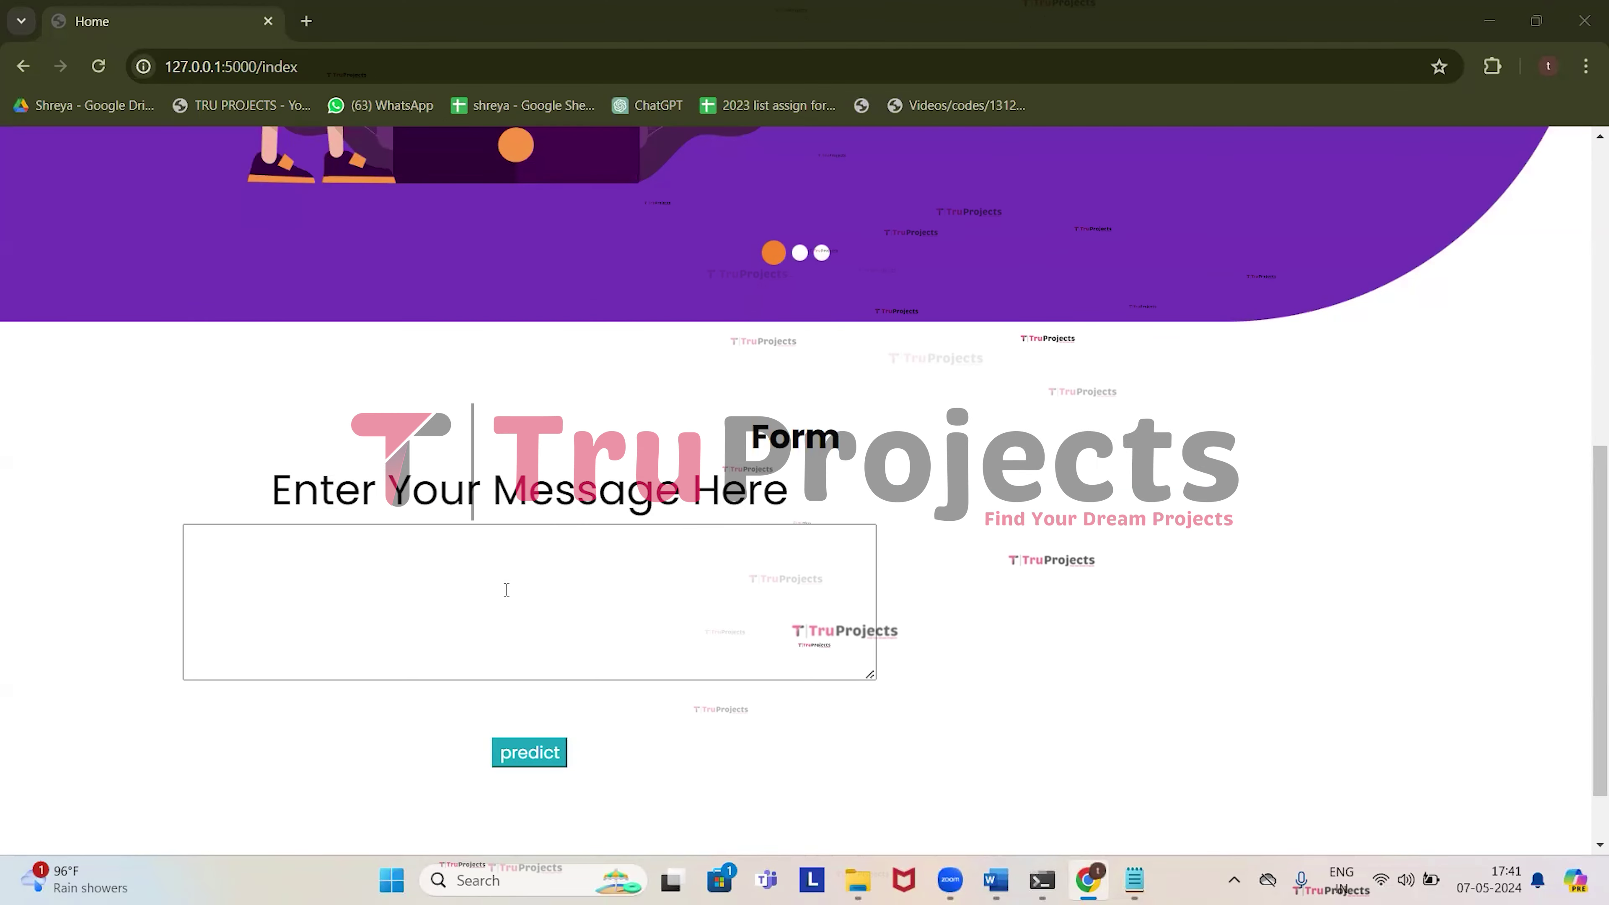
# Focus the Chrome message box, then select the entire first Reuters paragraph in Notepad's sample file.
pyautogui.click(506, 589)
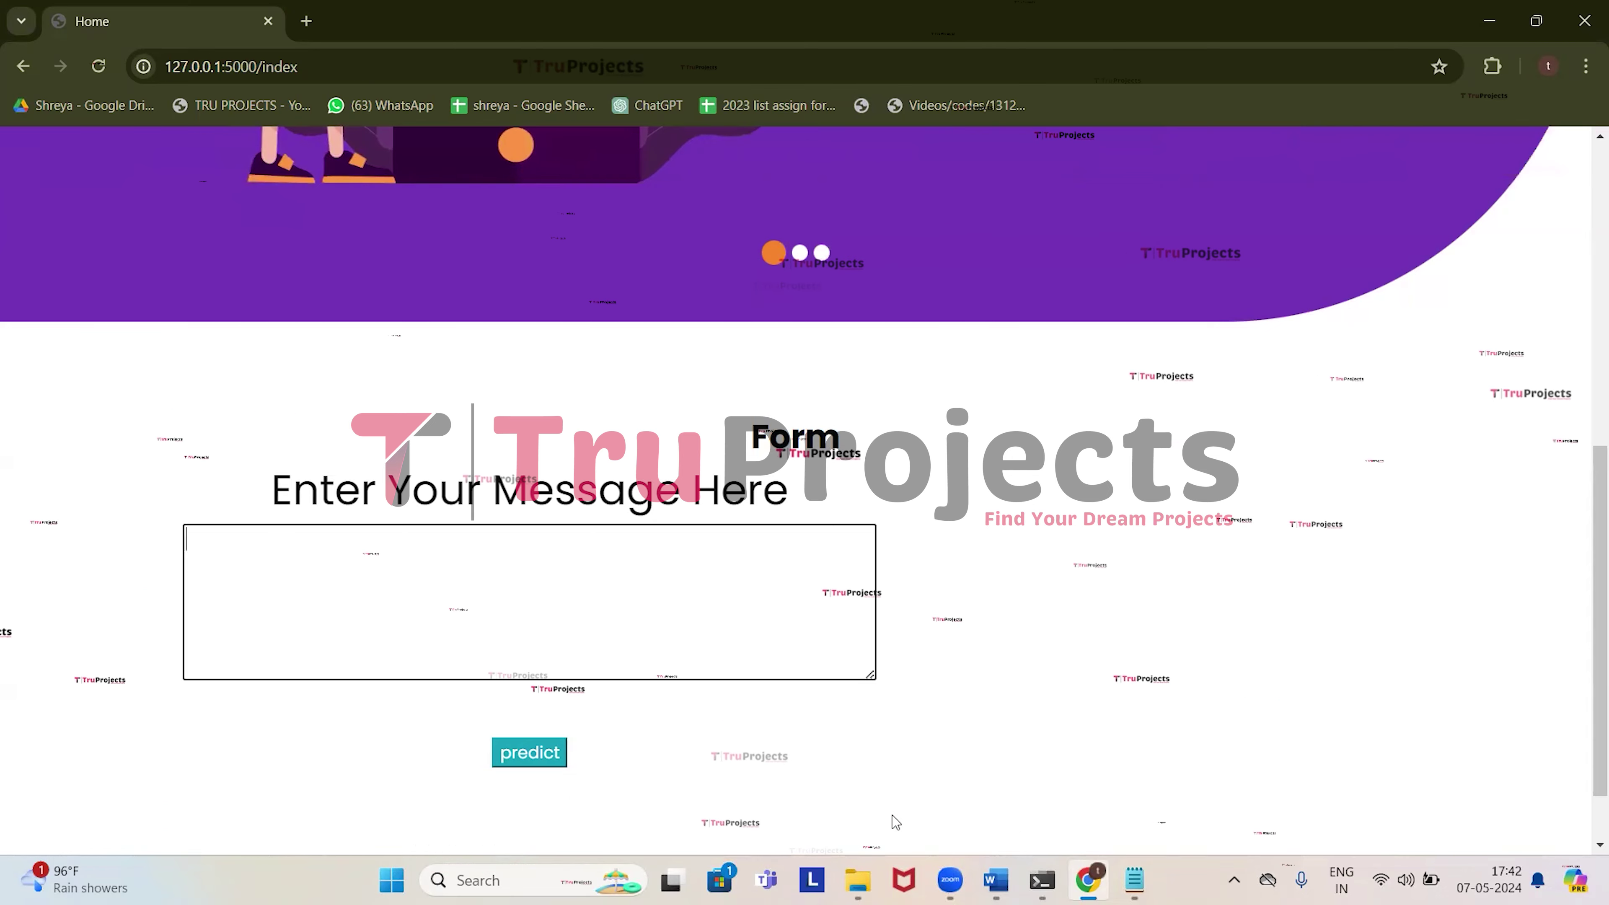
pyautogui.click(1133, 880)
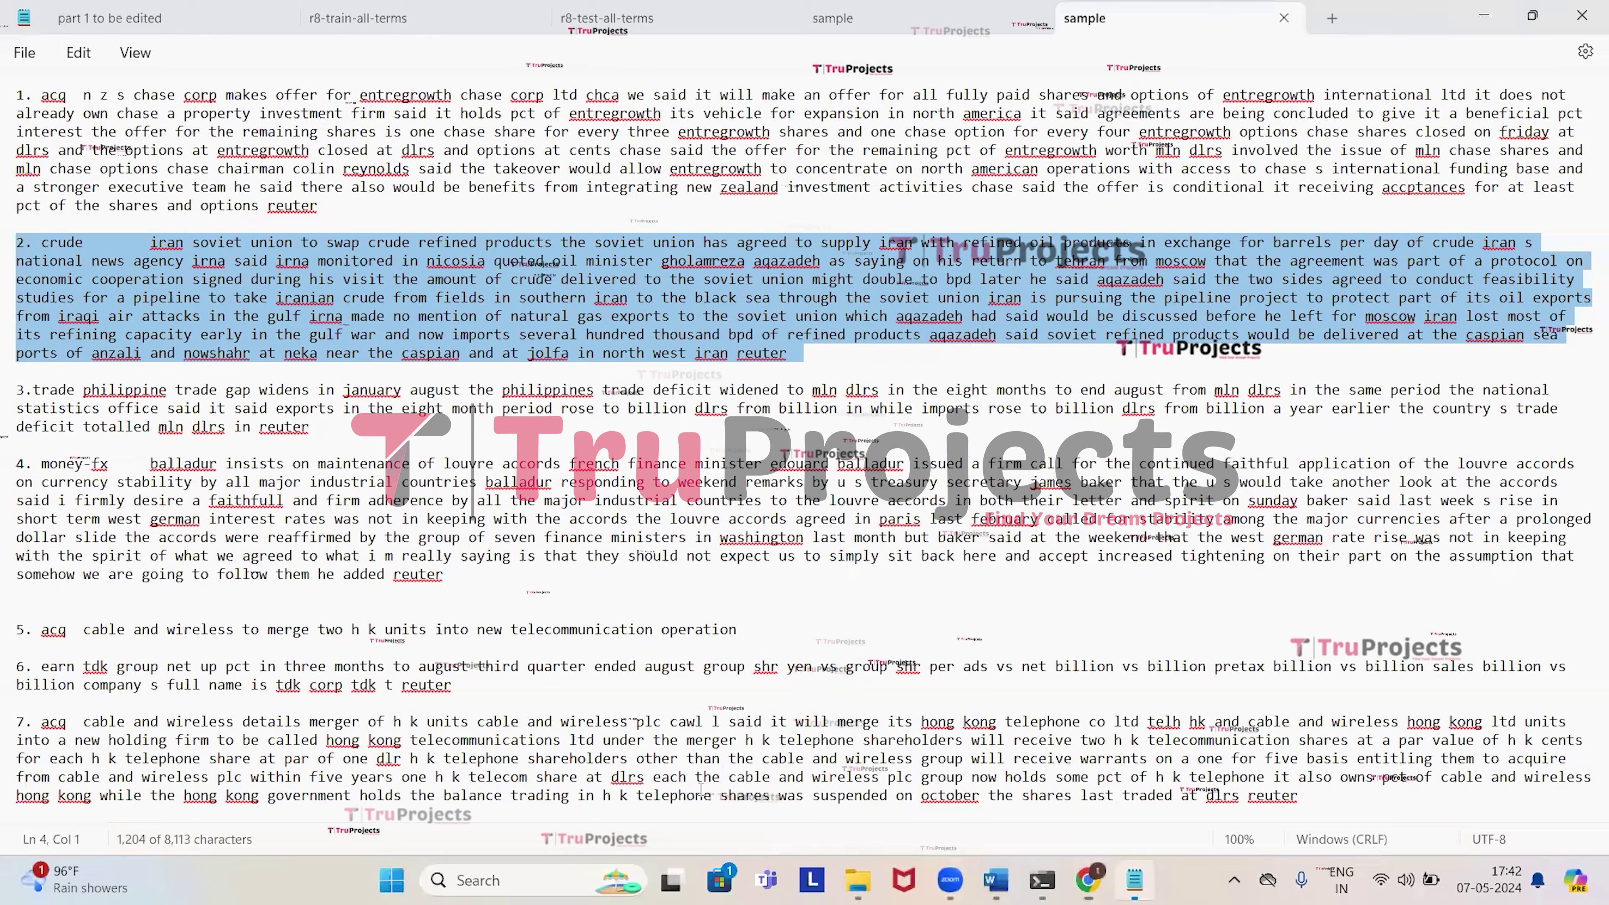
pyautogui.click(340, 207)
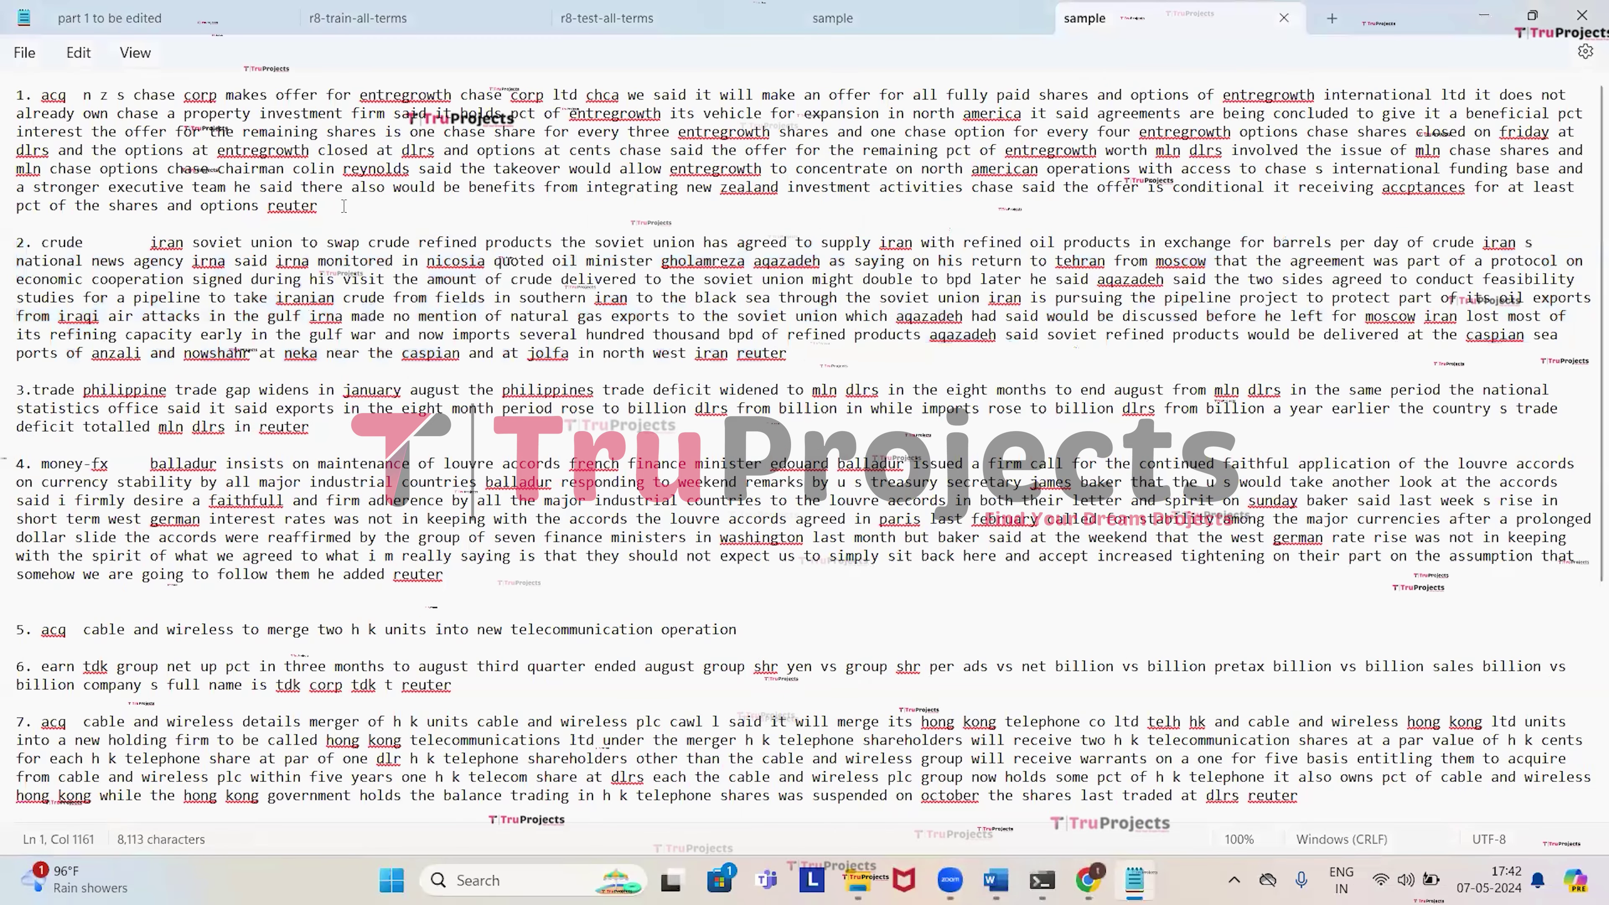
pyautogui.tripleClick(59, 104)
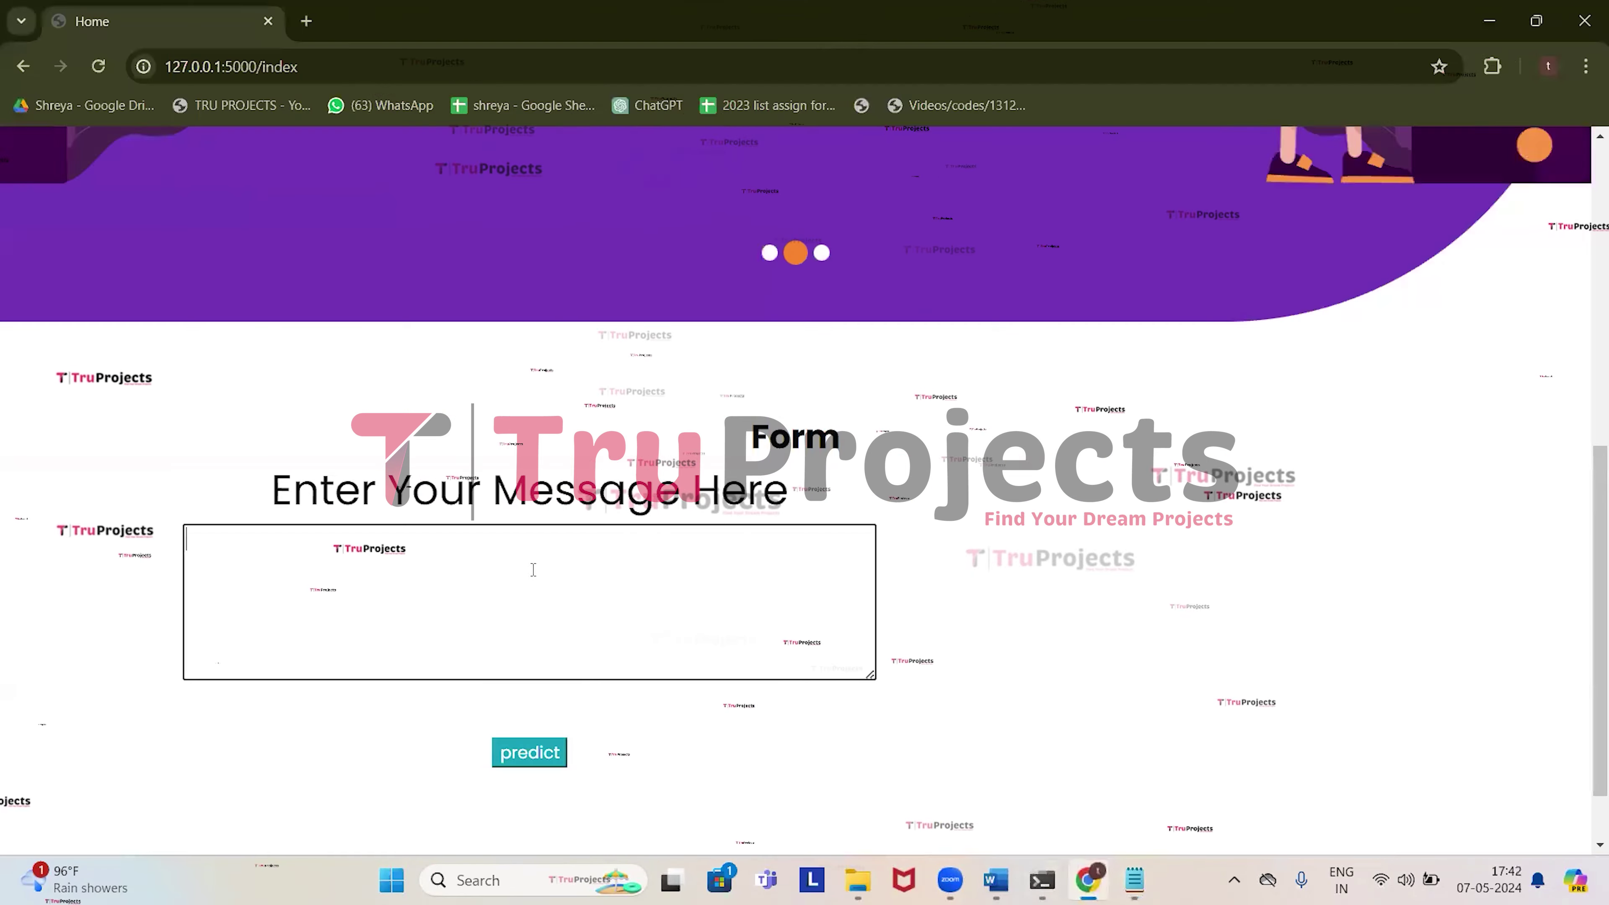
# Paste the first Reuters paragraph on the Chase/Entregrowth offer into the message box and submit it.
pyautogui.click(1087, 879)
pyautogui.click(531, 563)
pyautogui.hotkey('ctrl', 'v')
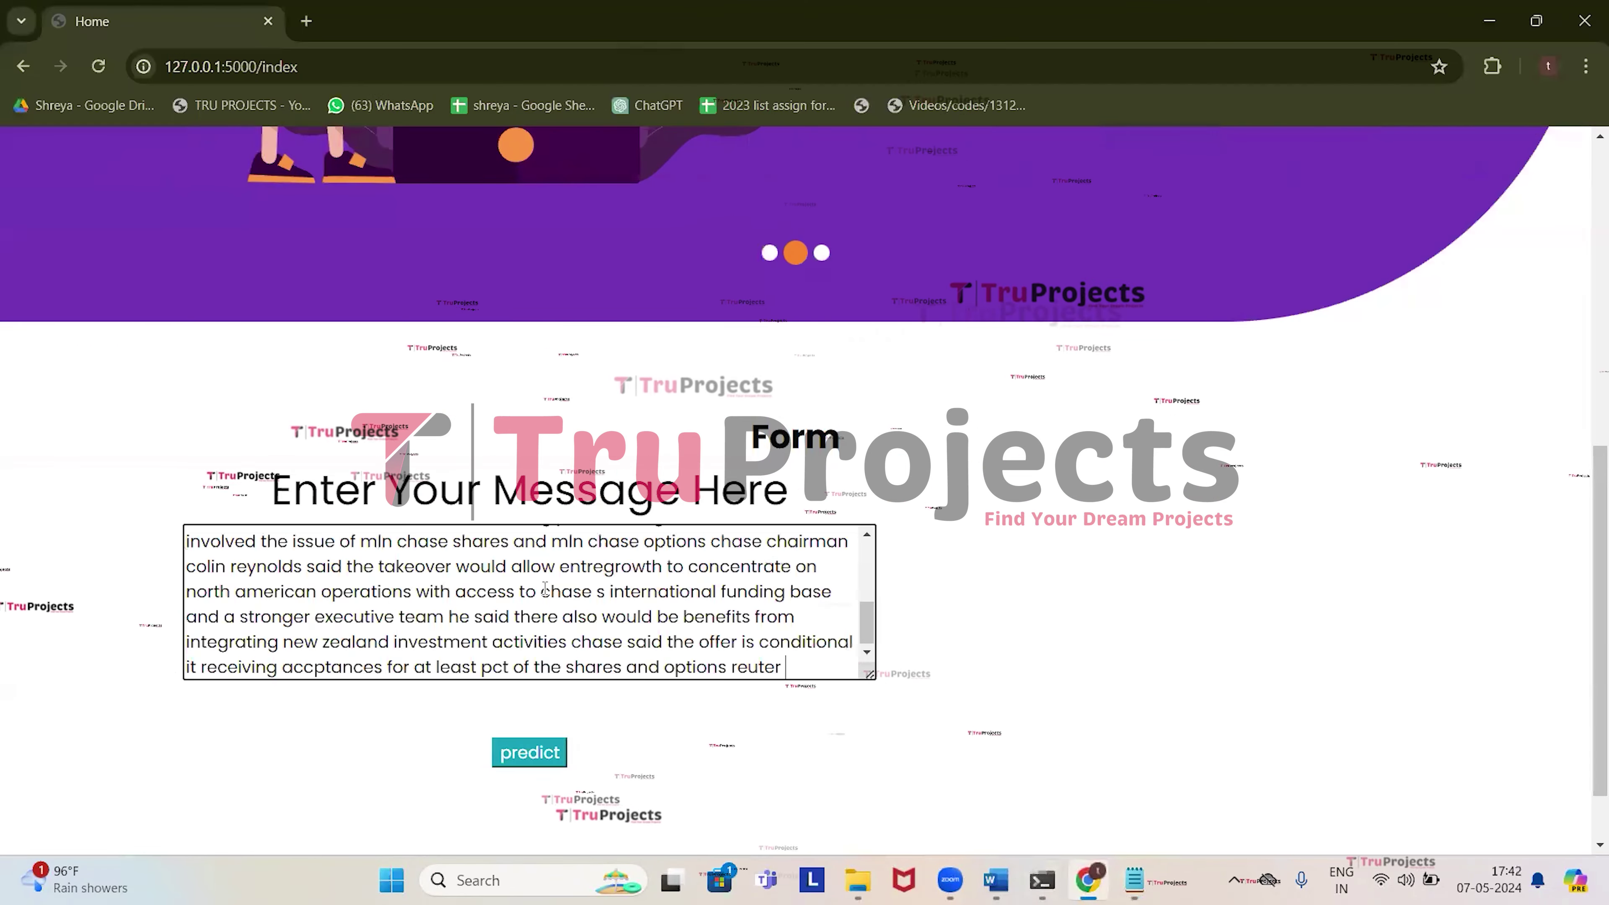
pyautogui.click(529, 752)
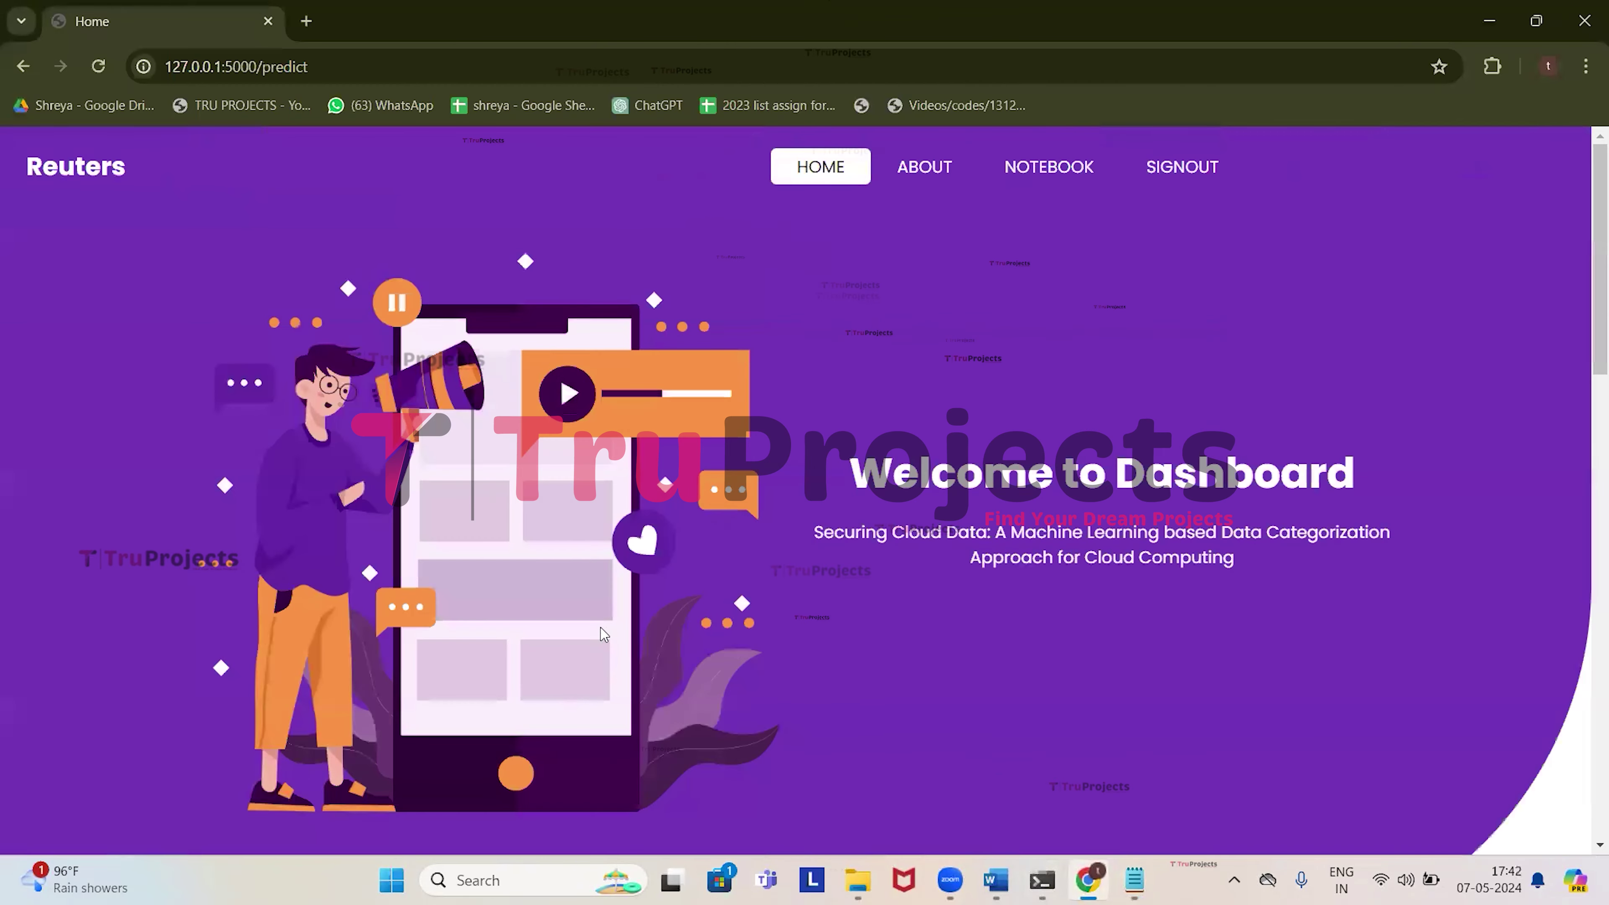
# Scroll to the result and highlight its 'highly confidential' label.
pyautogui.scroll(-10, 601, 627)
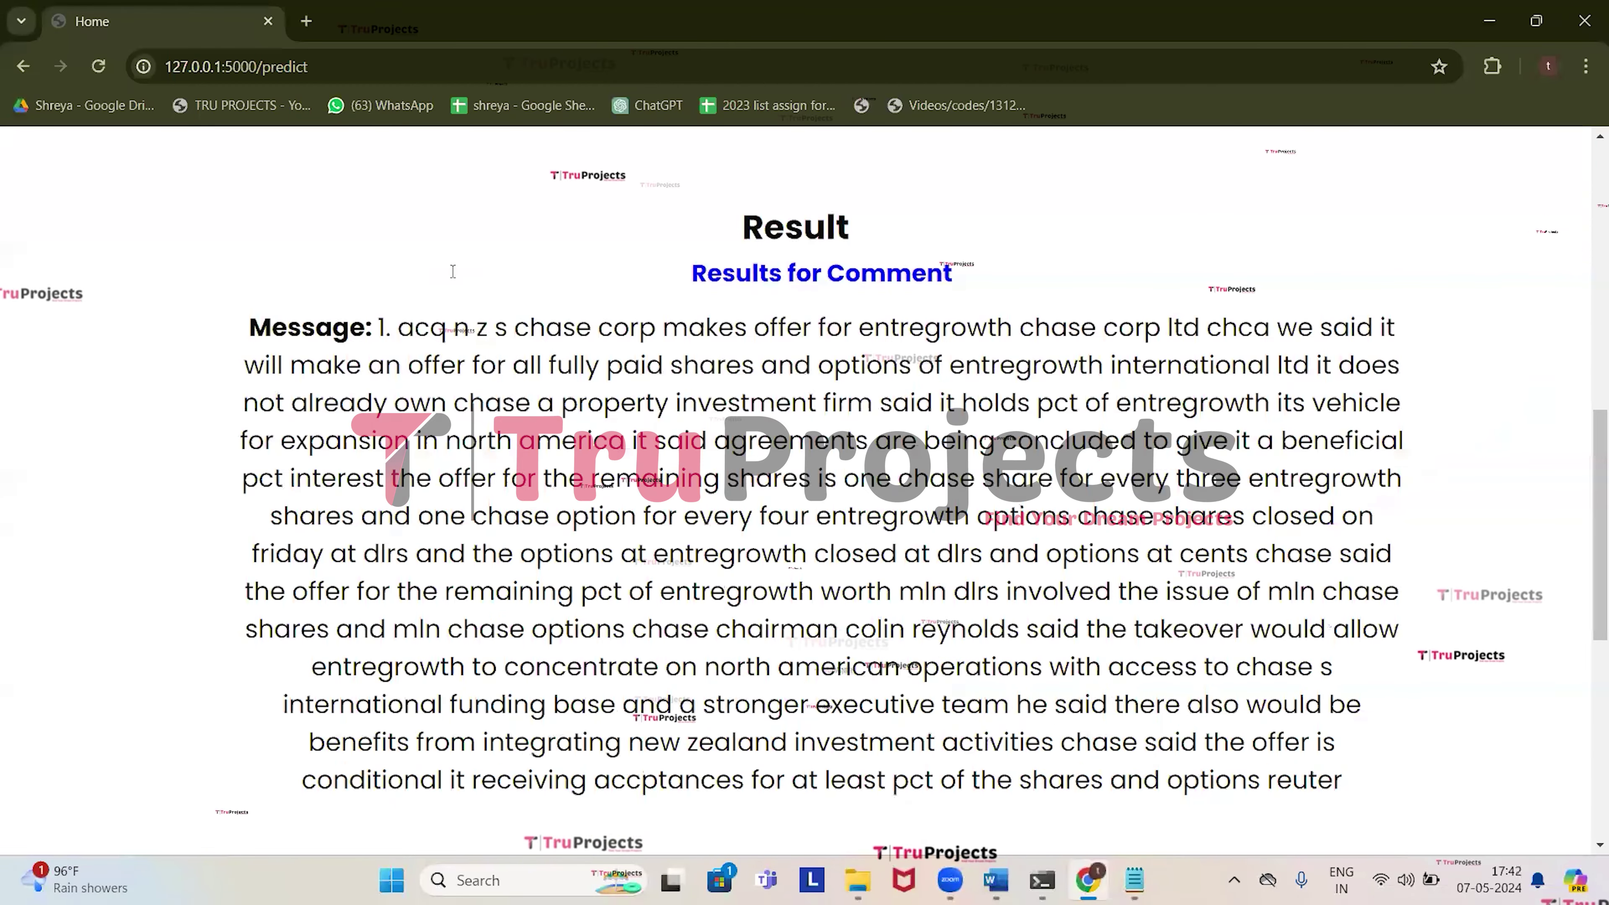
pyautogui.scroll(-2, 524, 478)
pyautogui.moveTo(380, 223); pyautogui.dragTo(1306, 674)
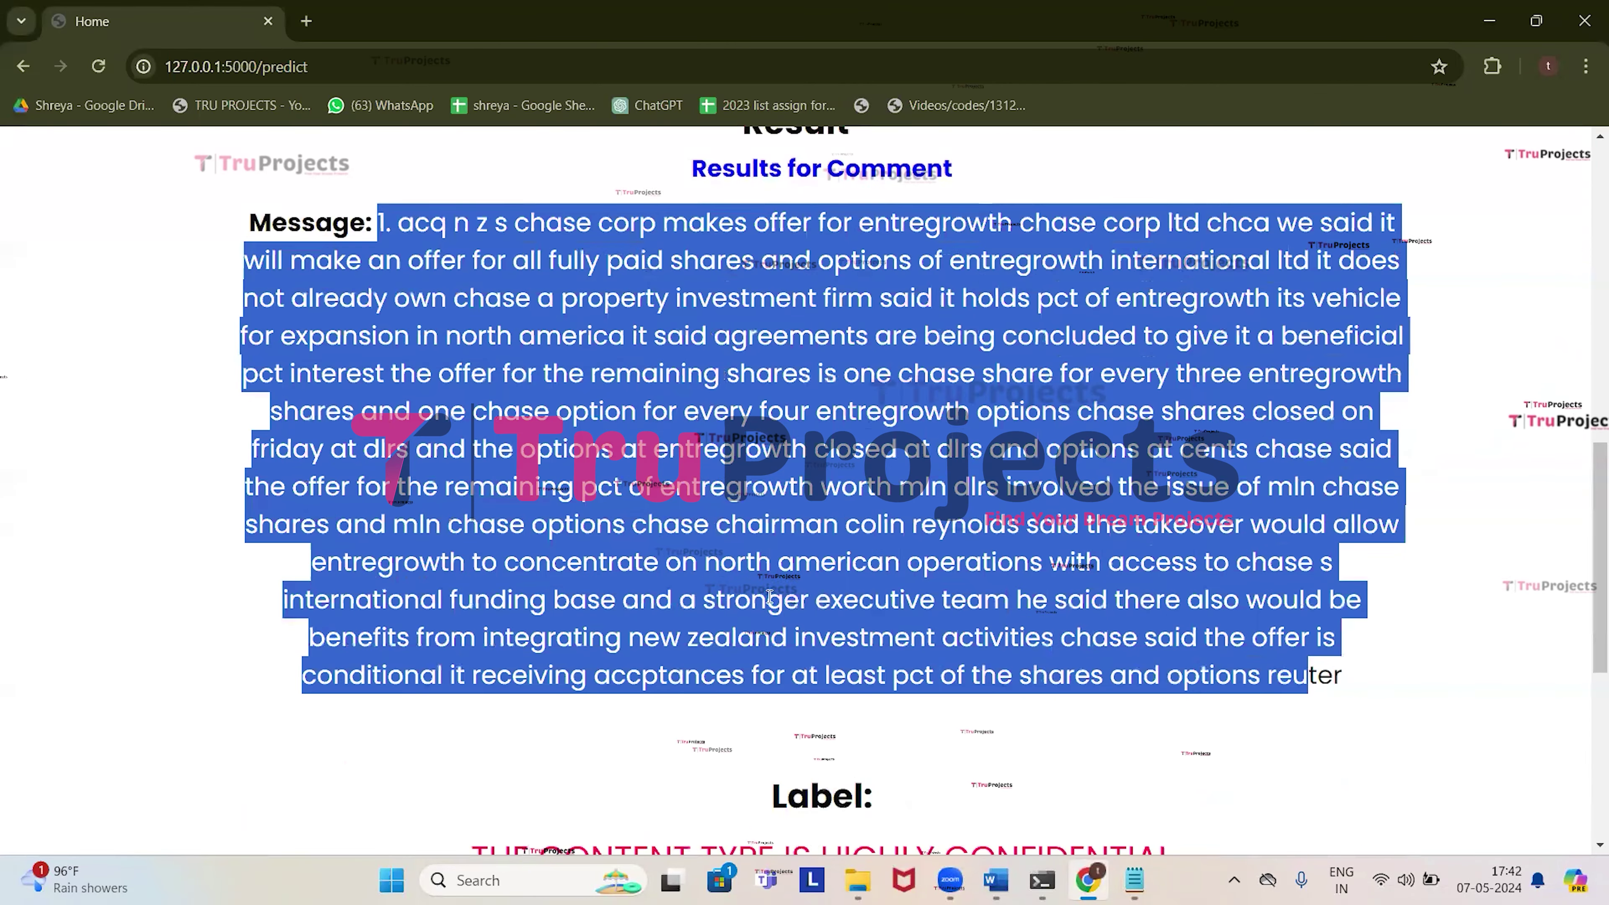
pyautogui.scroll(-3, 769, 596)
pyautogui.moveTo(489, 653); pyautogui.dragTo(1179, 683)
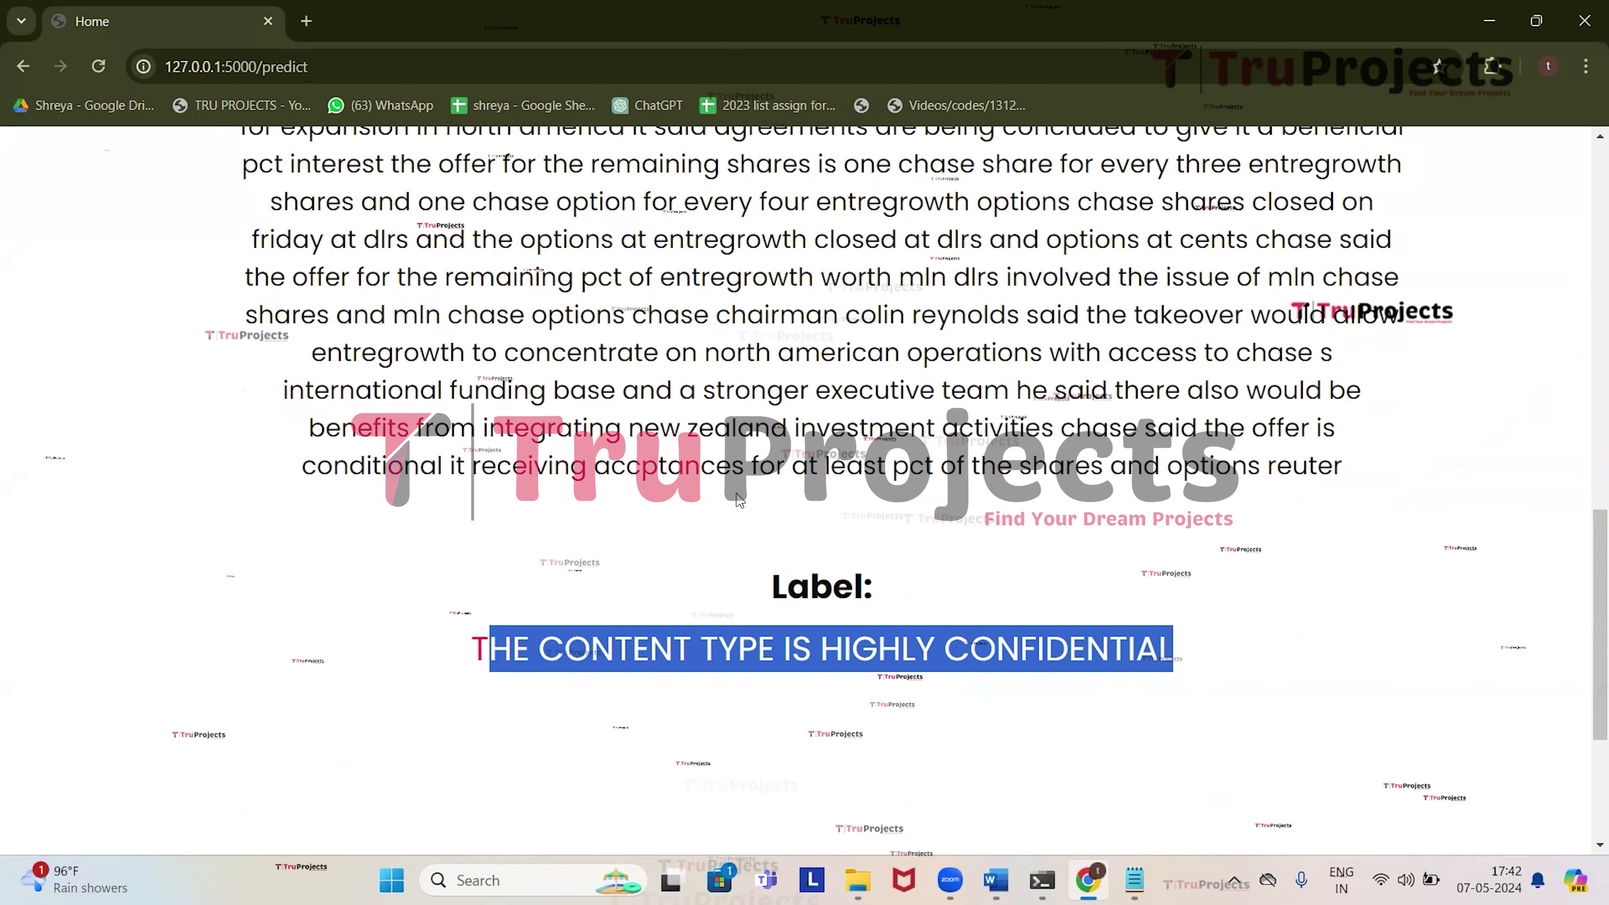
pyautogui.scroll(10, 749, 517)
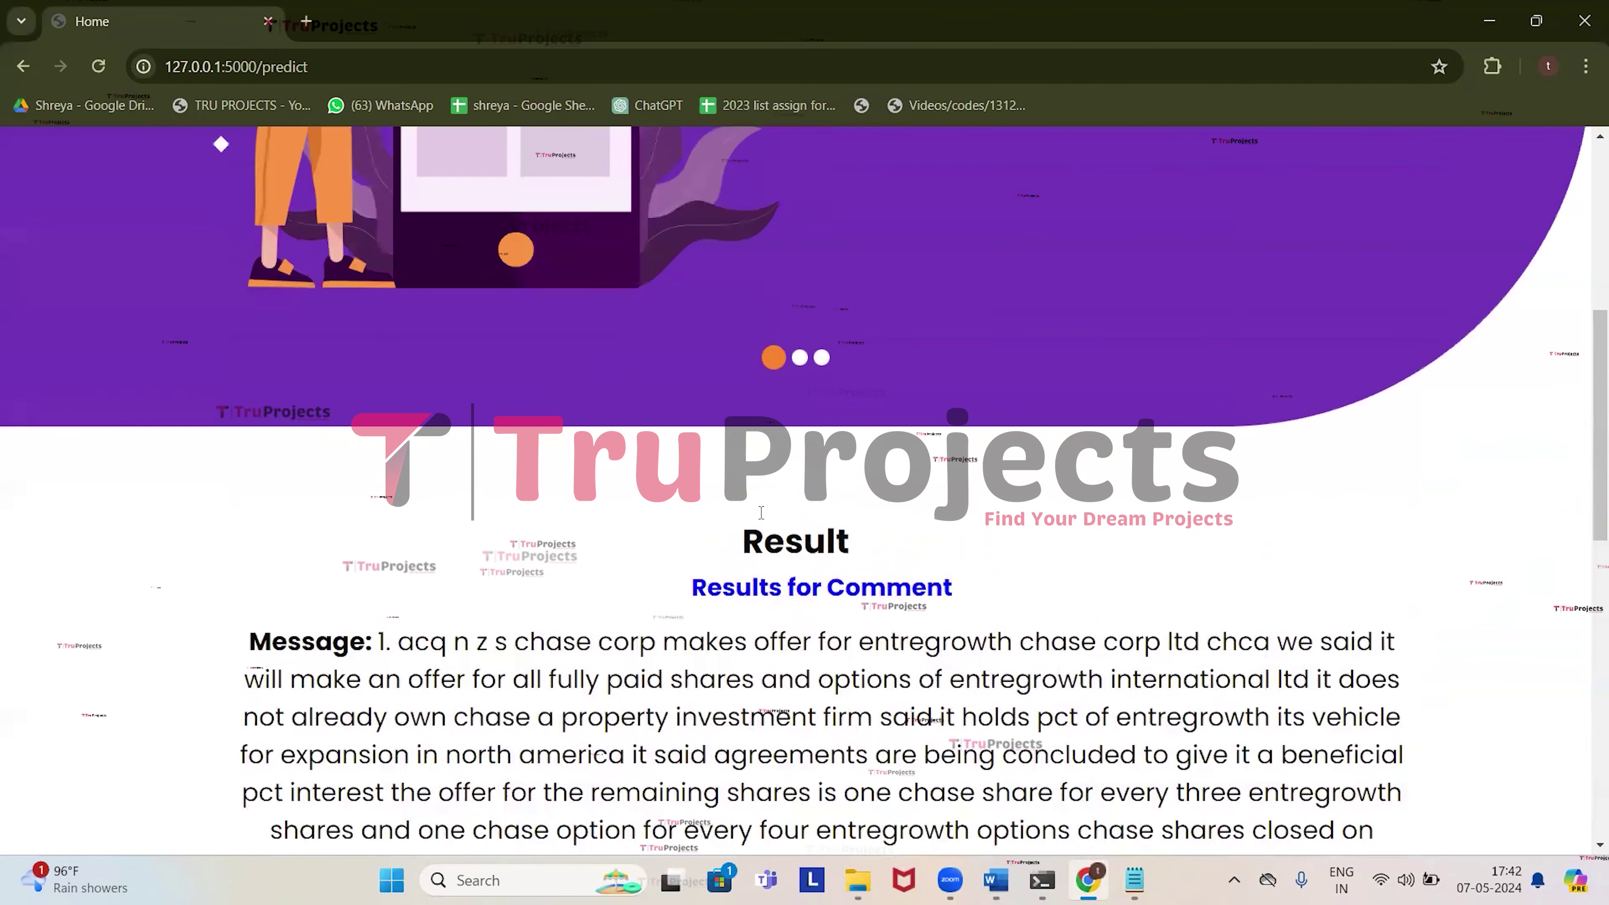
pyautogui.scroll(4, 761, 512)
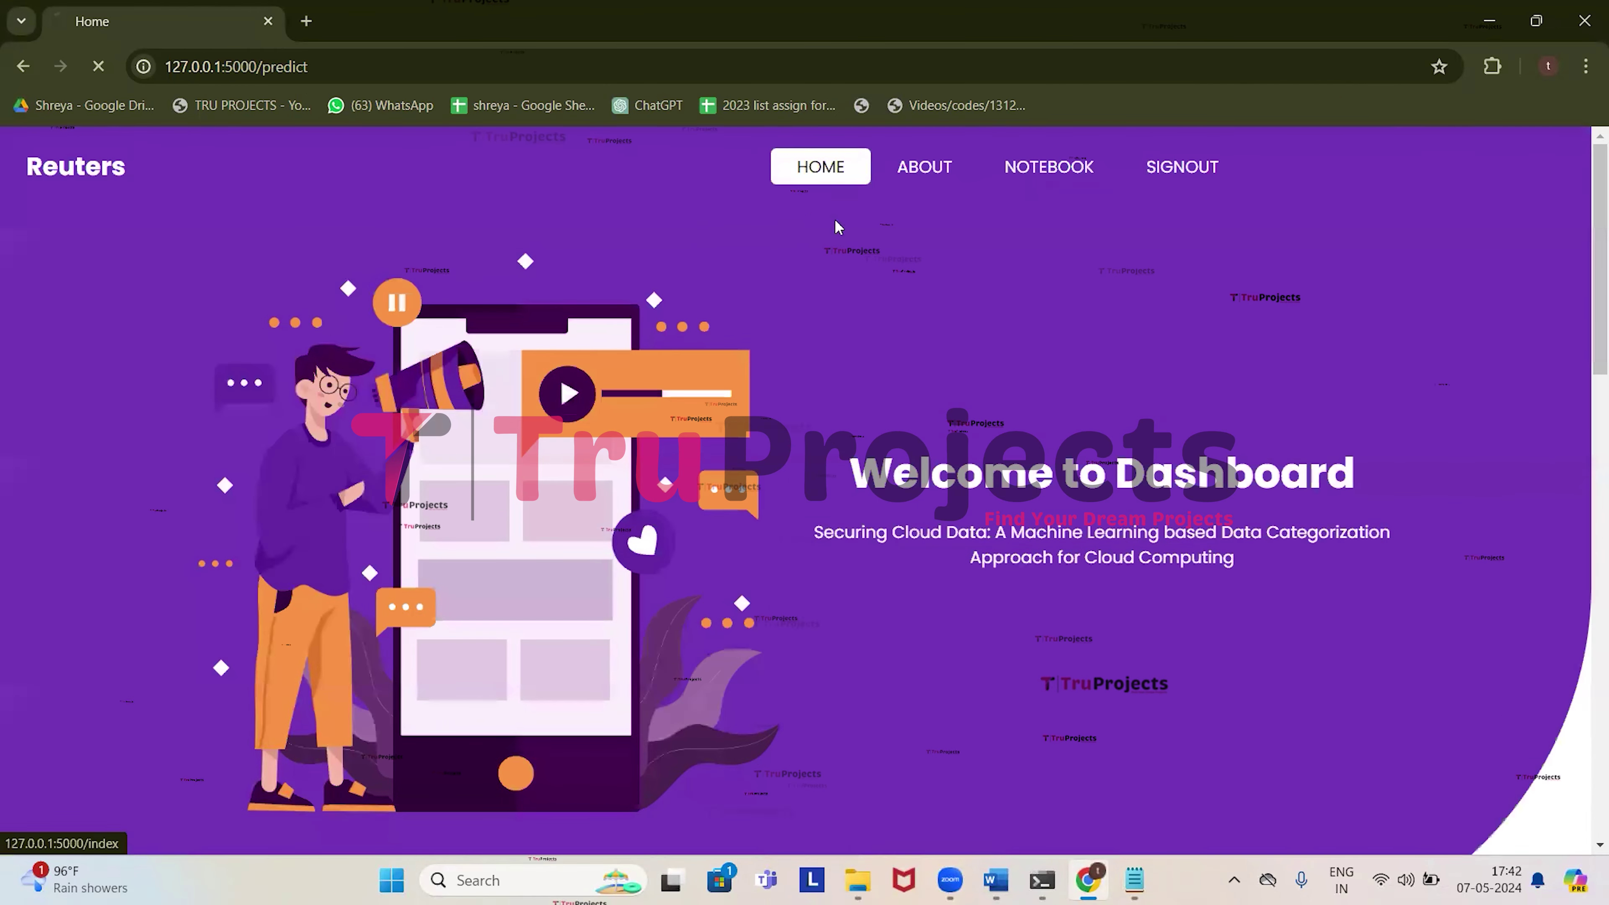
pyautogui.scroll(-8, 749, 546)
# Copy paragraph 2 on Iran and Soviet crude from Notepad, paste it in, and submit it.
pyautogui.hotkey('alt', 'Tab')
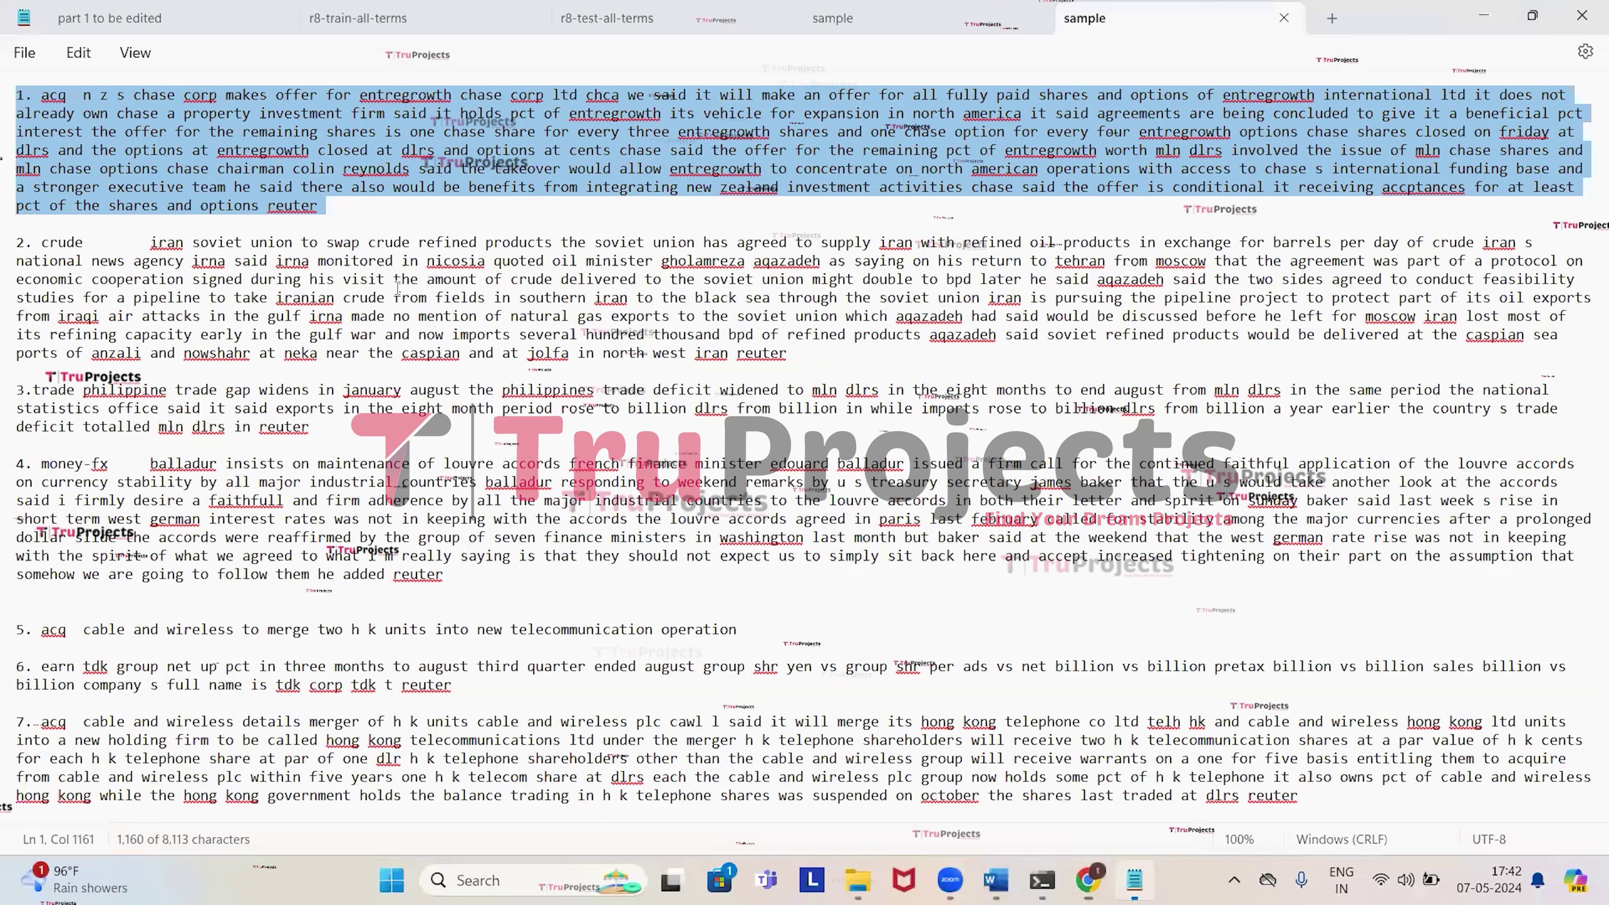
pyautogui.tripleClick(791, 357)
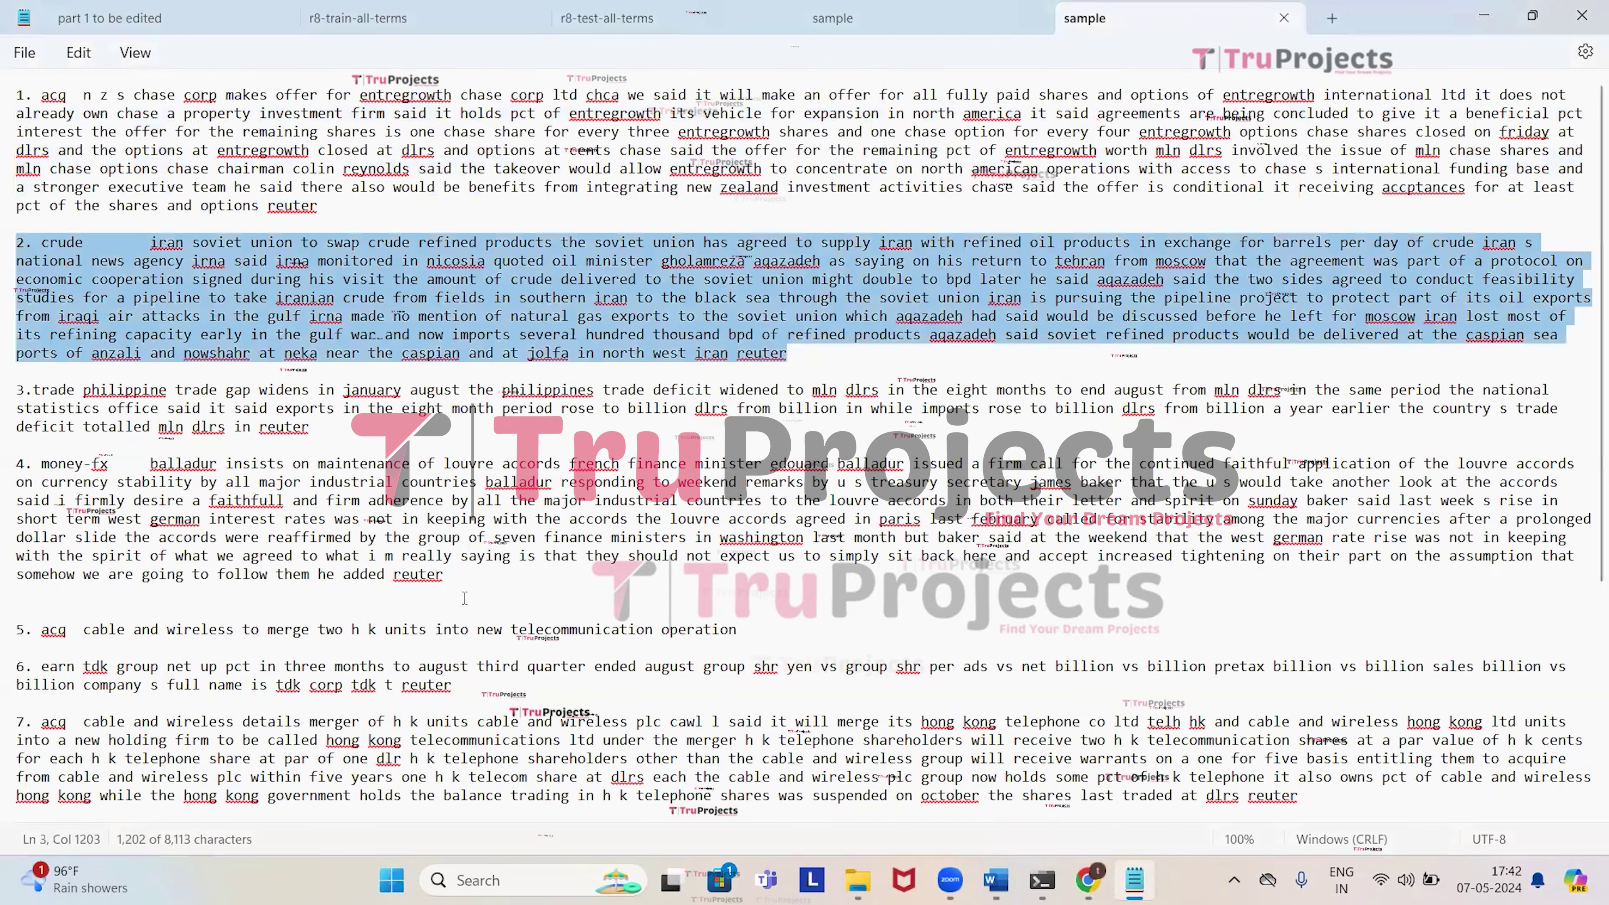
pyautogui.hotkey('alt', 'Tab')
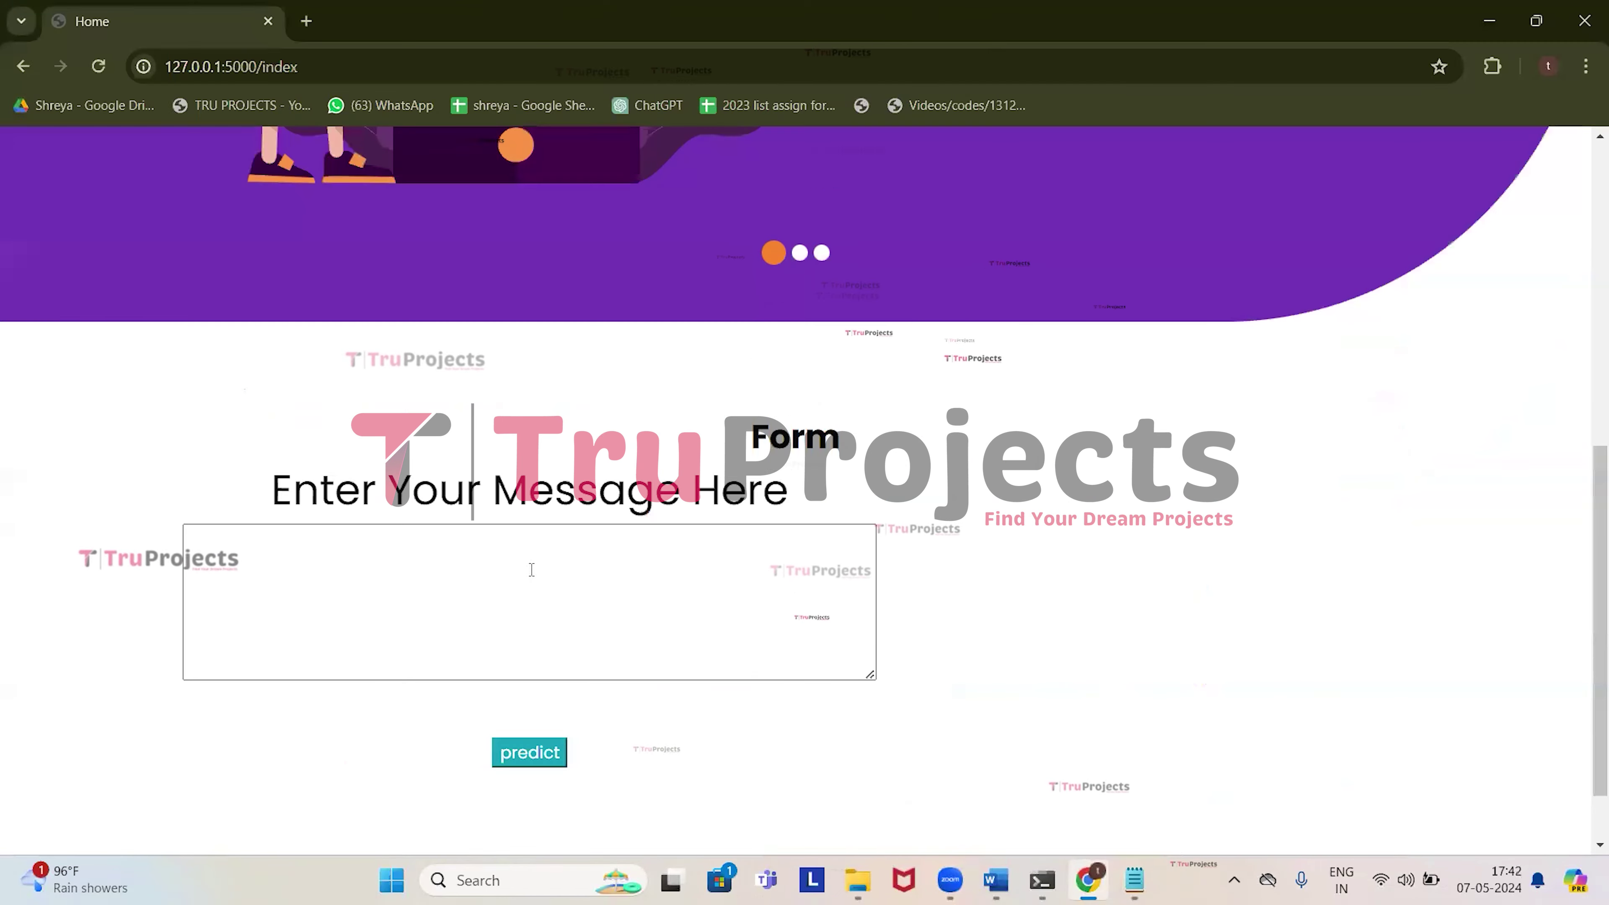
pyautogui.hotkey('ctrl', 'v')
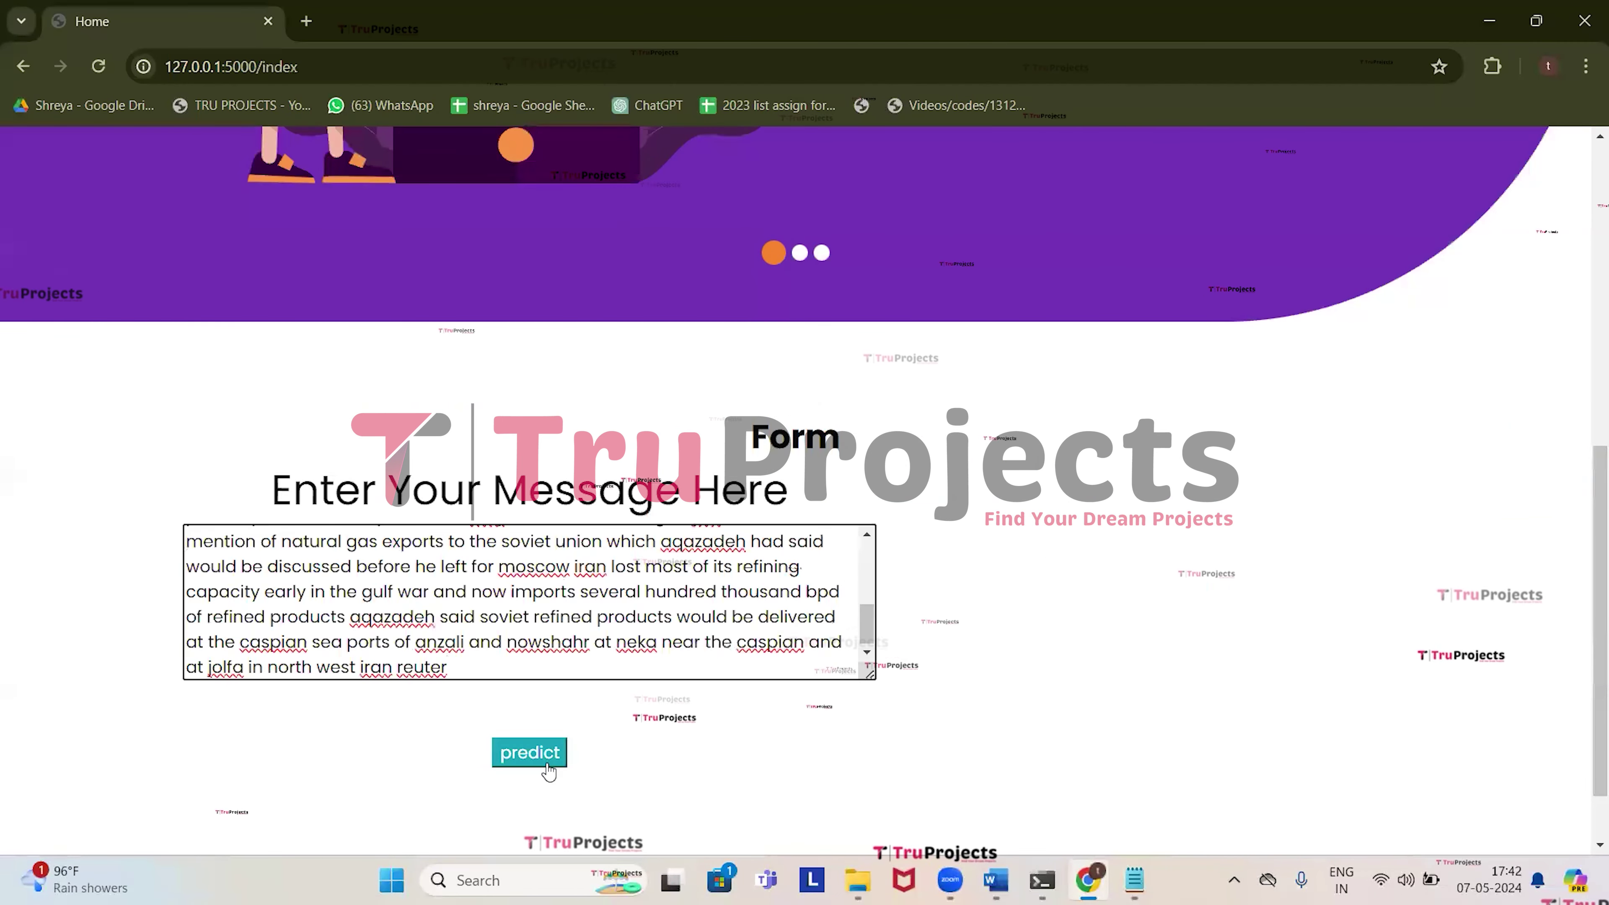
pyautogui.click(545, 758)
# Review the BASIC CLASS label and topic words iran, soviet and crude, then return home.
pyautogui.scroll(-8, 582, 659)
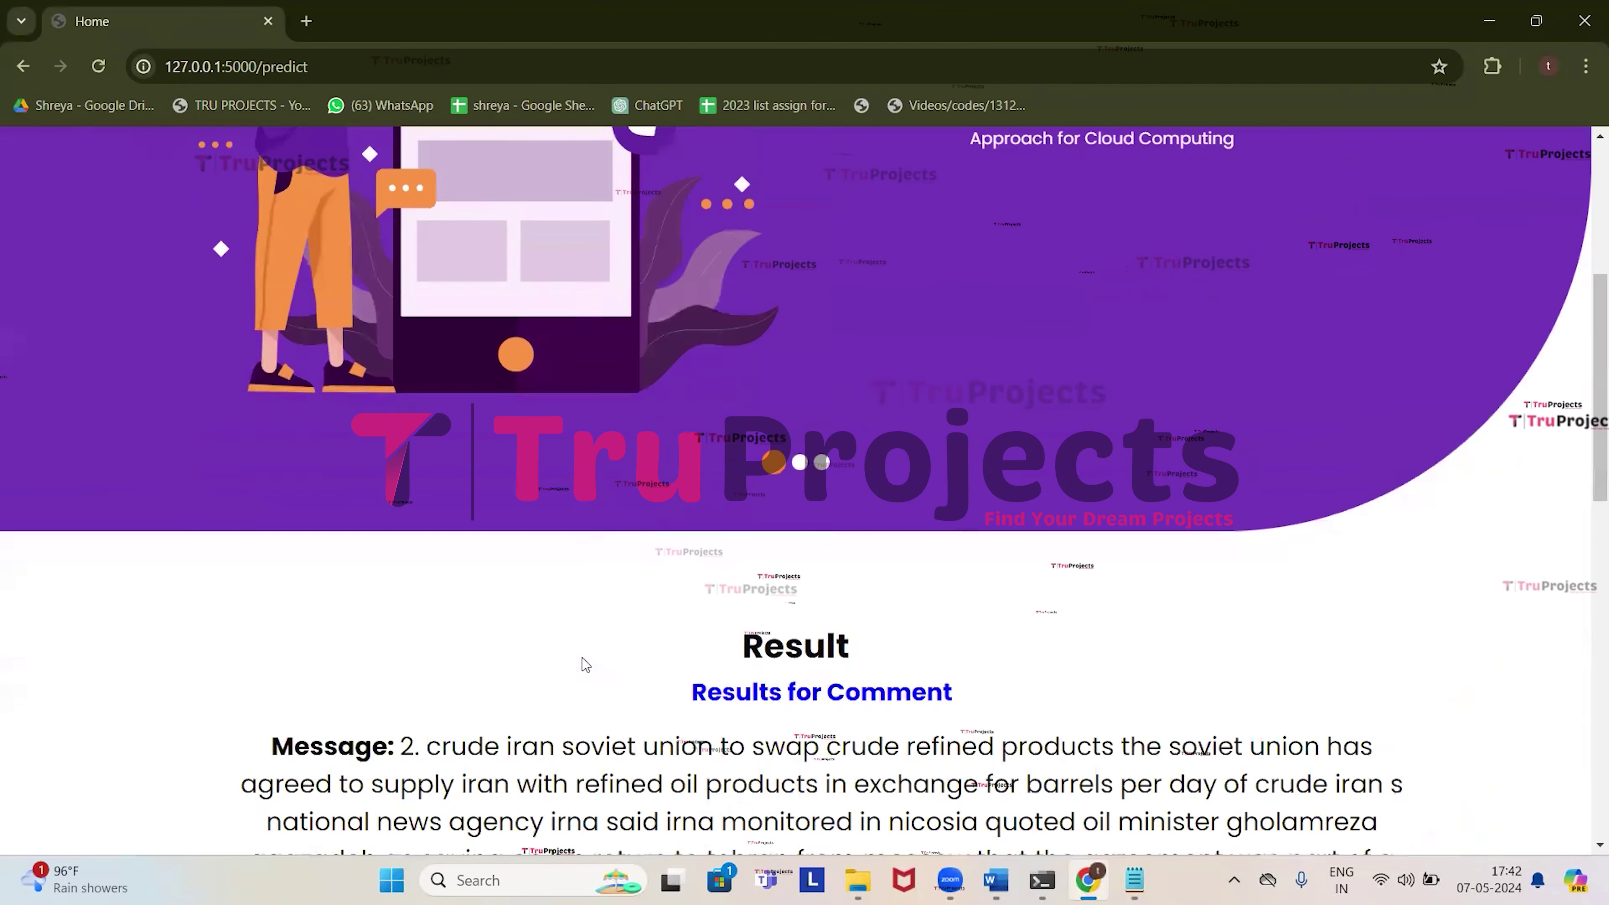
pyautogui.scroll(-8, 605, 631)
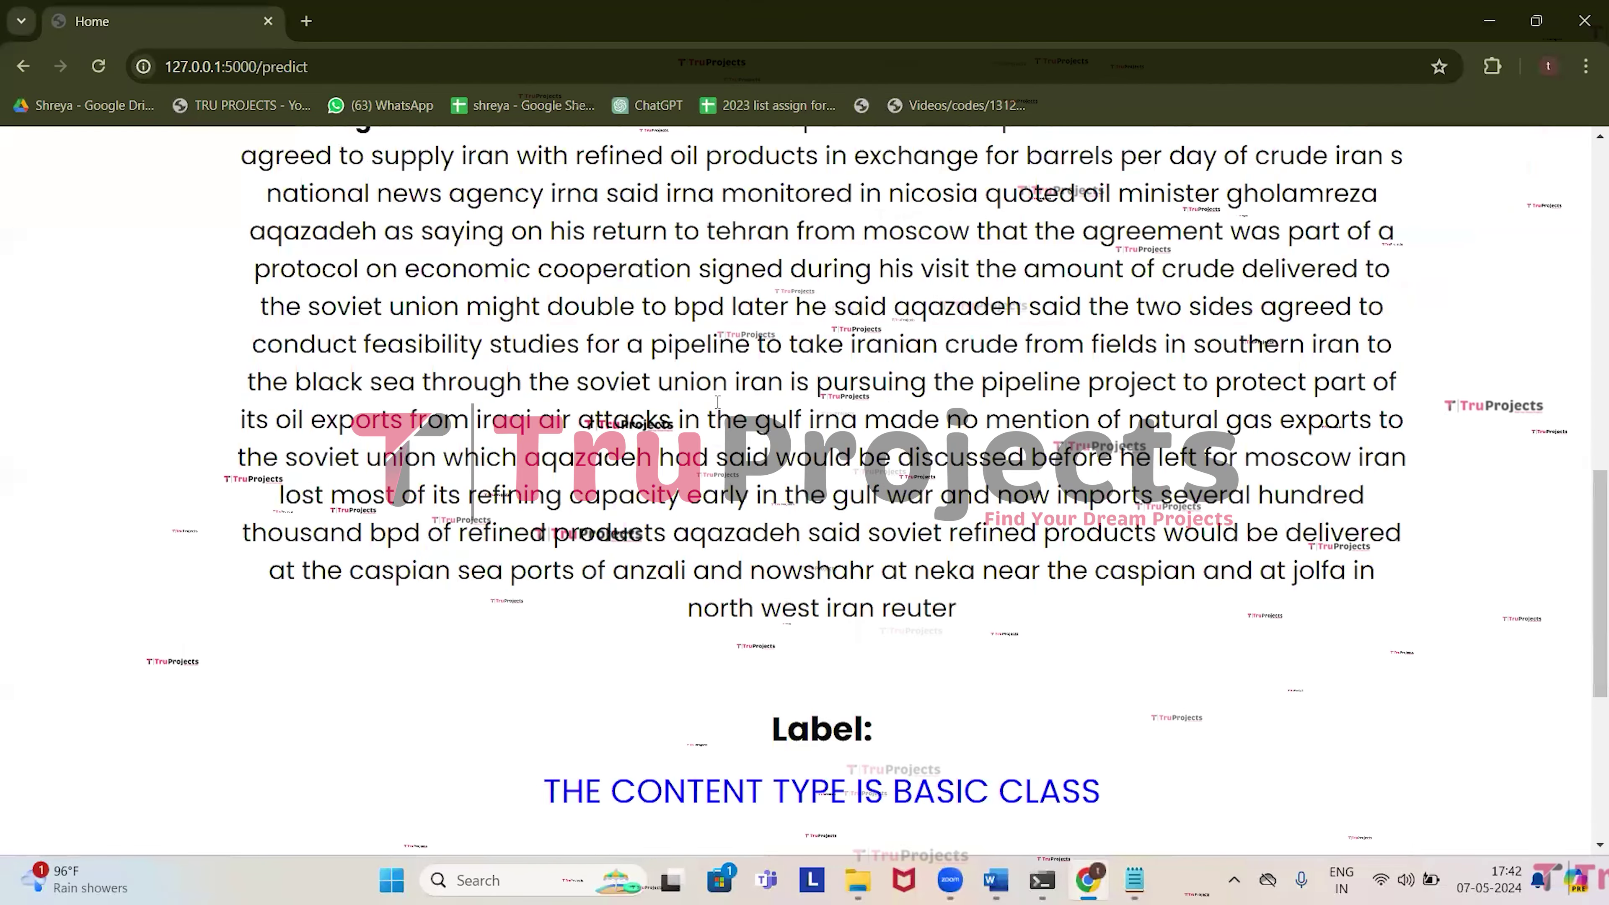
pyautogui.scroll(2, 410, 236)
pyautogui.moveTo(410, 236); pyautogui.dragTo(956, 640)
pyautogui.scroll(-2, 896, 637)
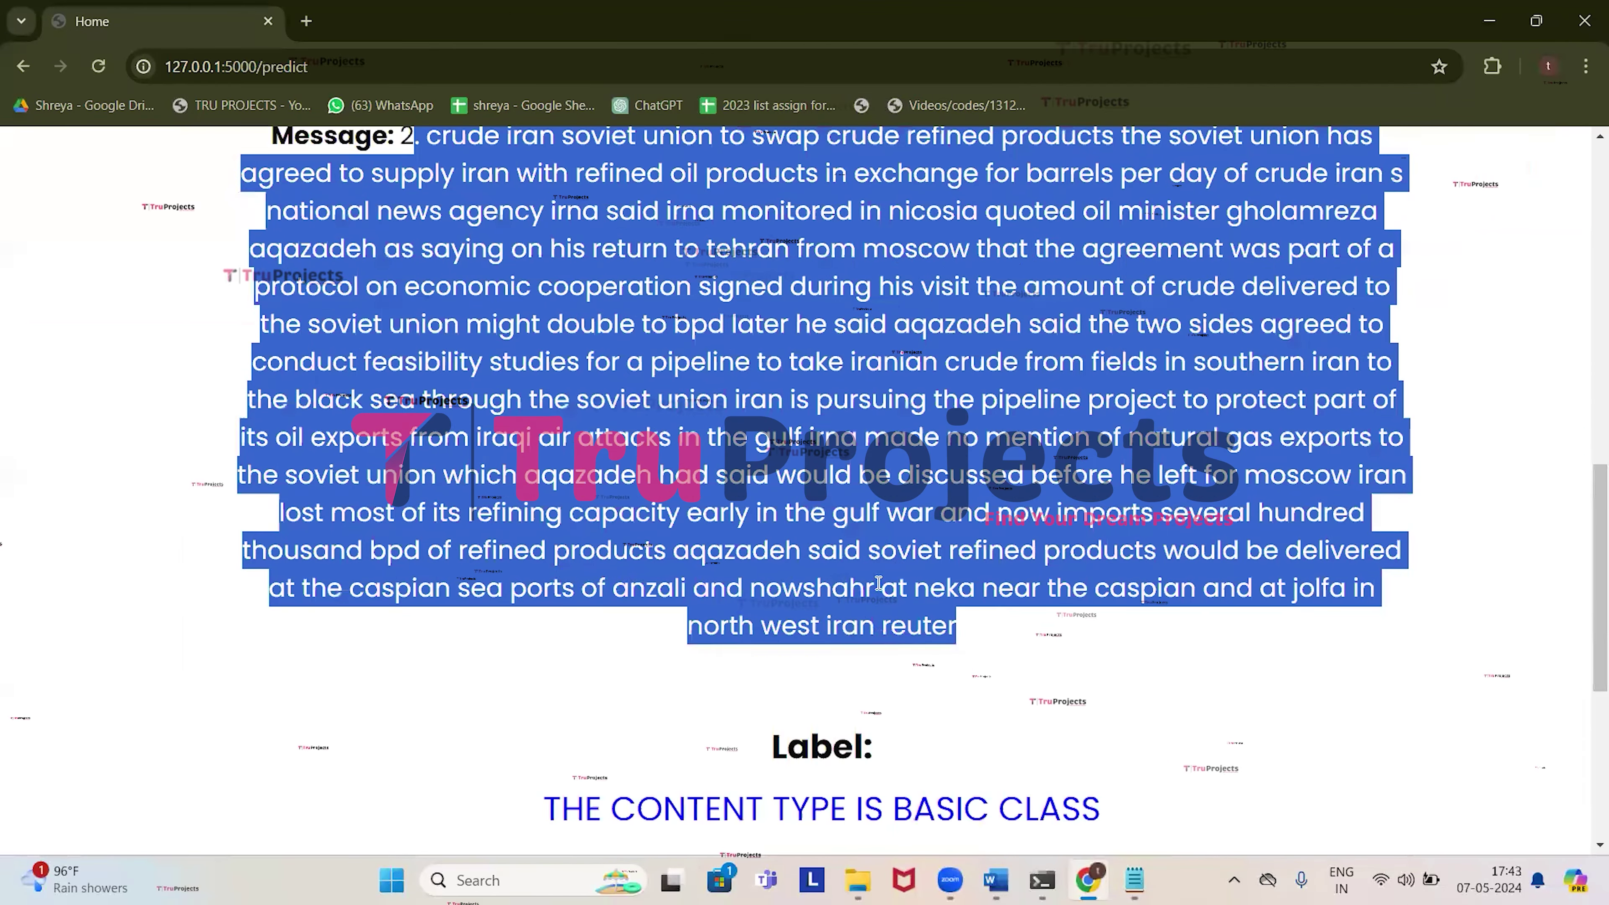
pyautogui.scroll(-3, 879, 583)
pyautogui.moveTo(543, 582); pyautogui.dragTo(1086, 583)
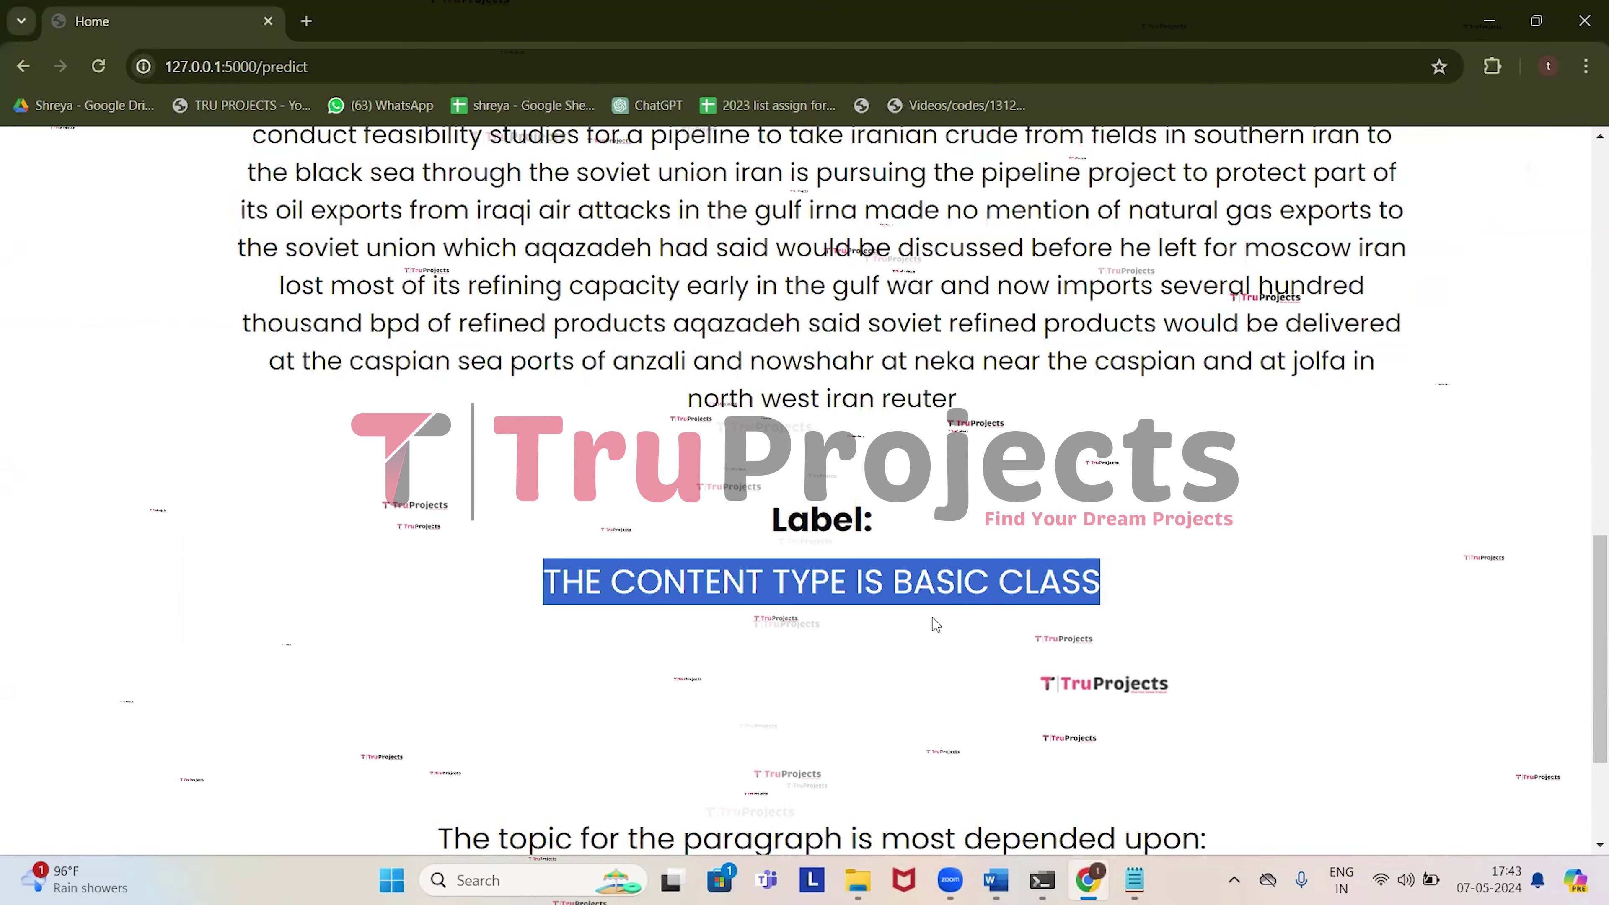
pyautogui.scroll(2, 907, 629)
pyautogui.scroll(-5, 408, 689)
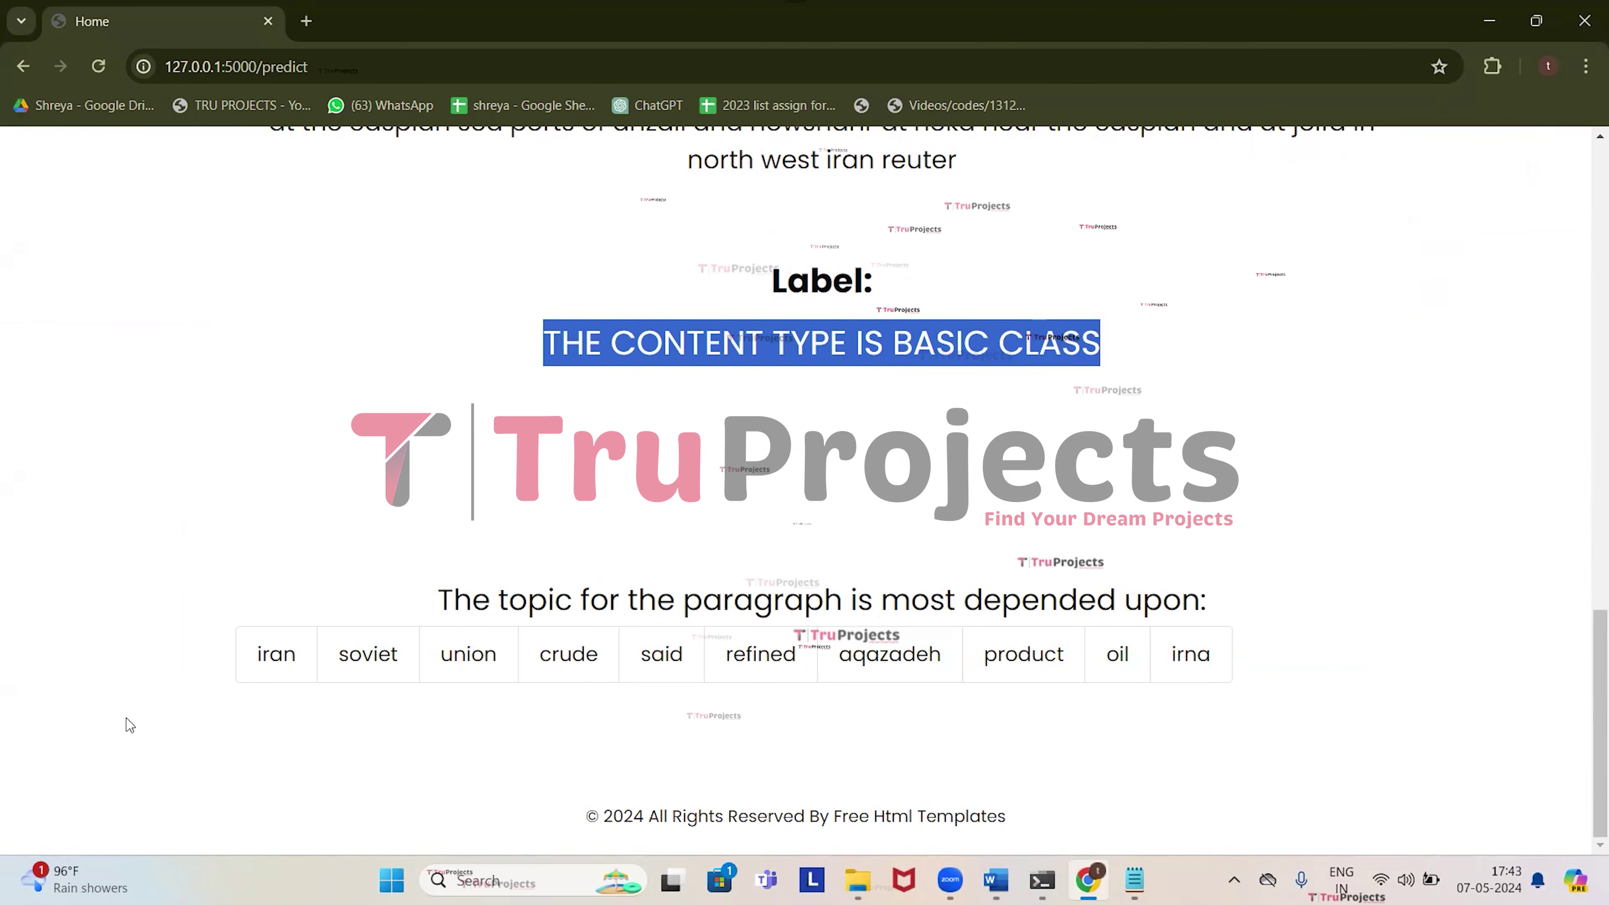
pyautogui.scroll(6, 682, 535)
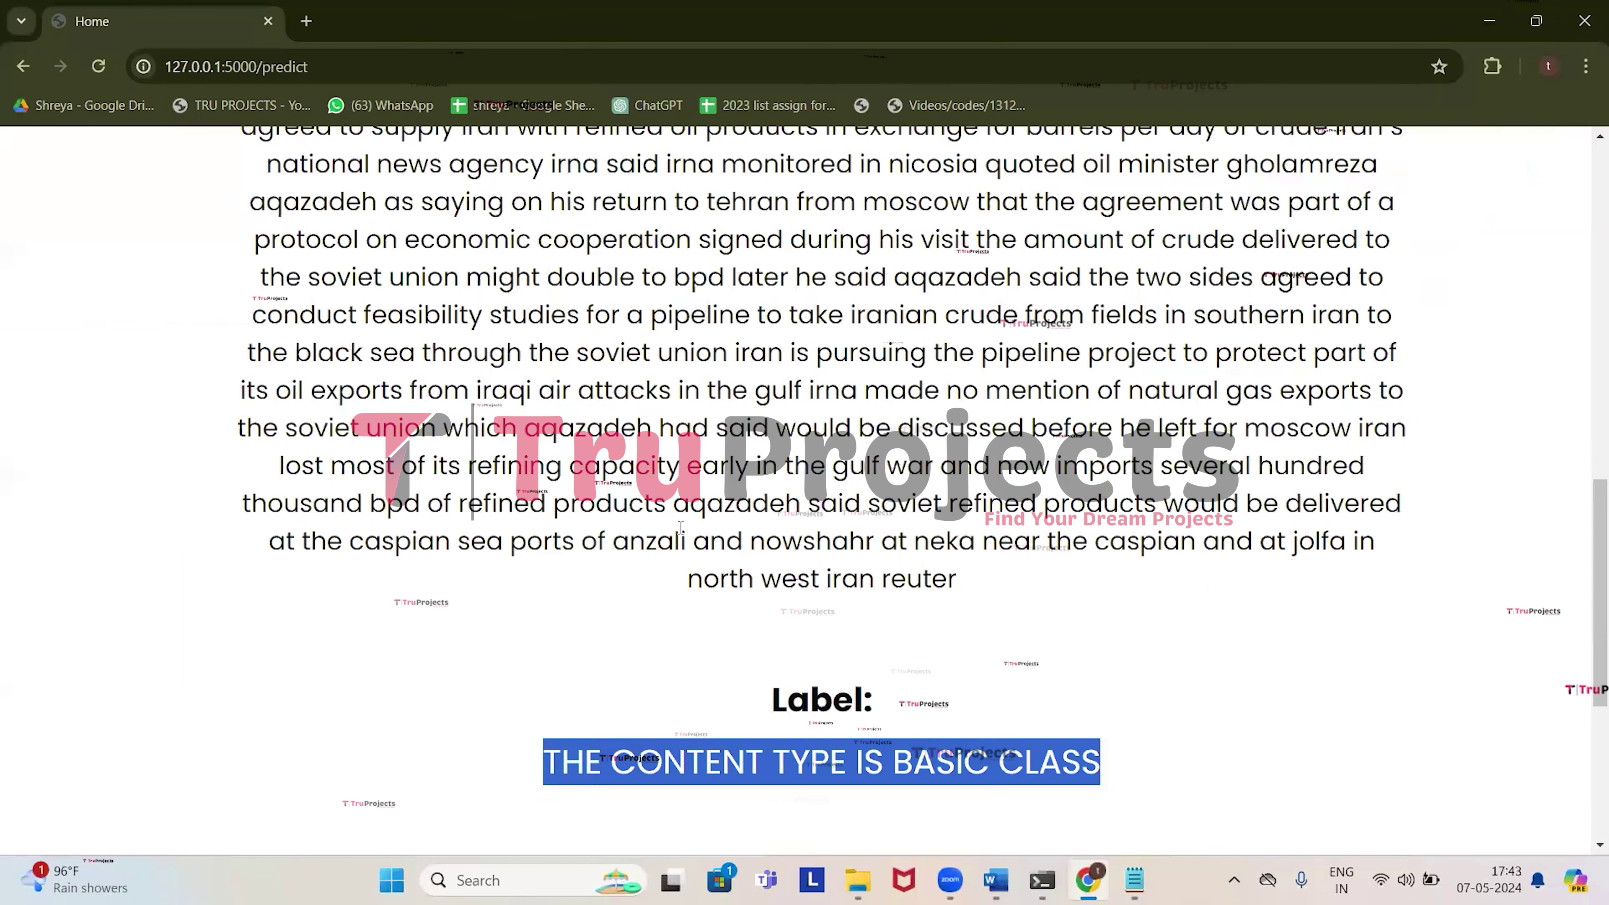
pyautogui.scroll(15, 973, 322)
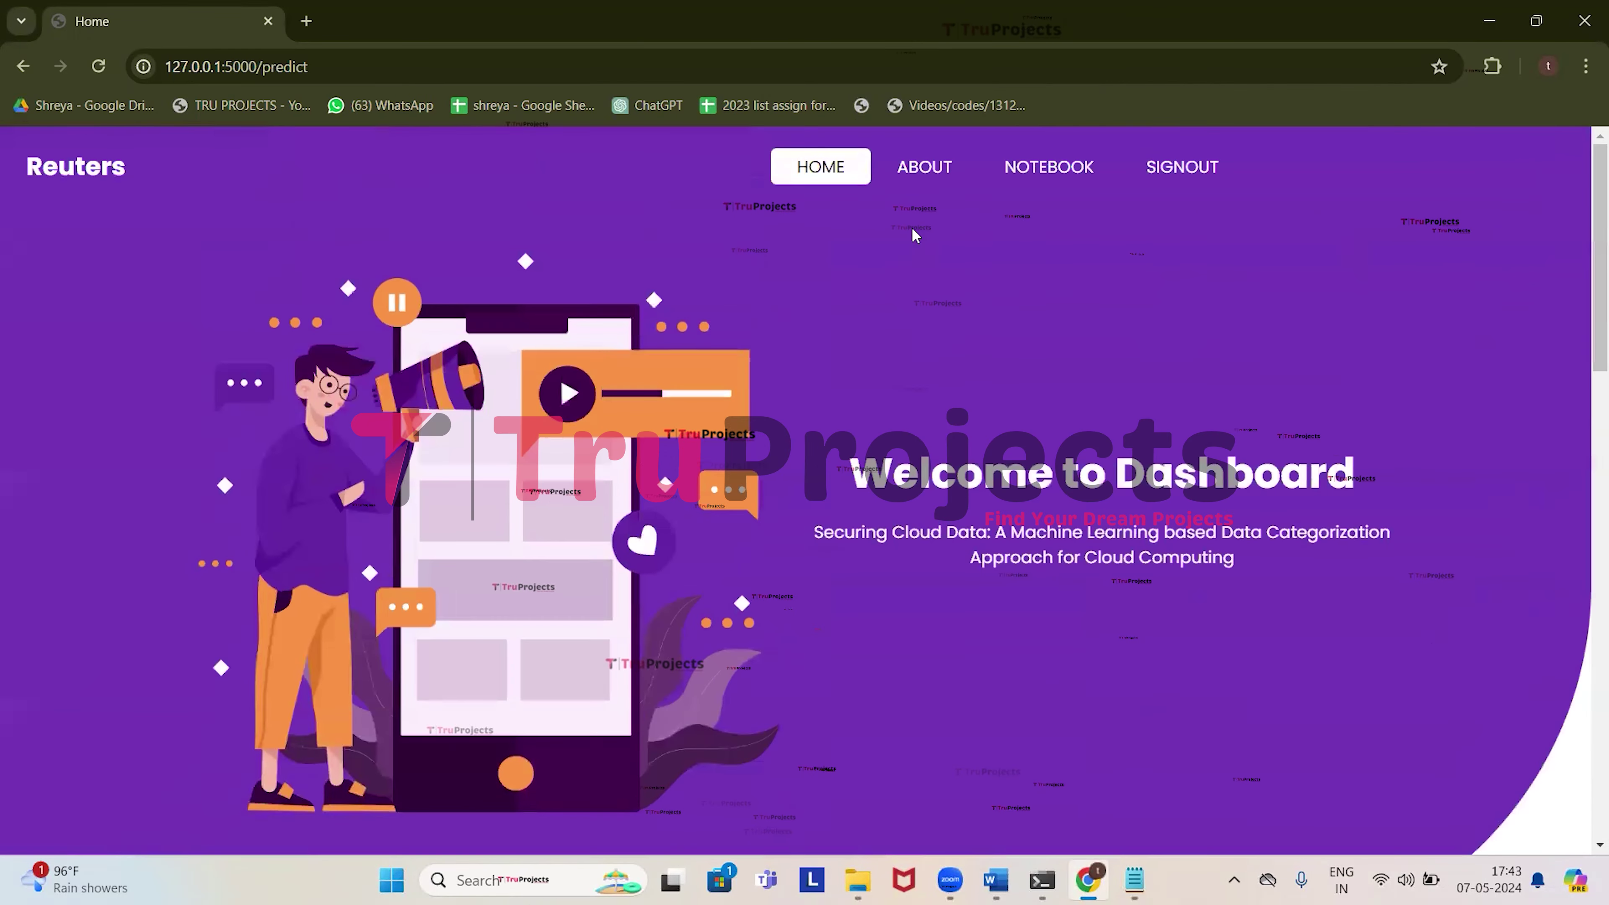
pyautogui.click(822, 171)
pyautogui.scroll(-10, 782, 462)
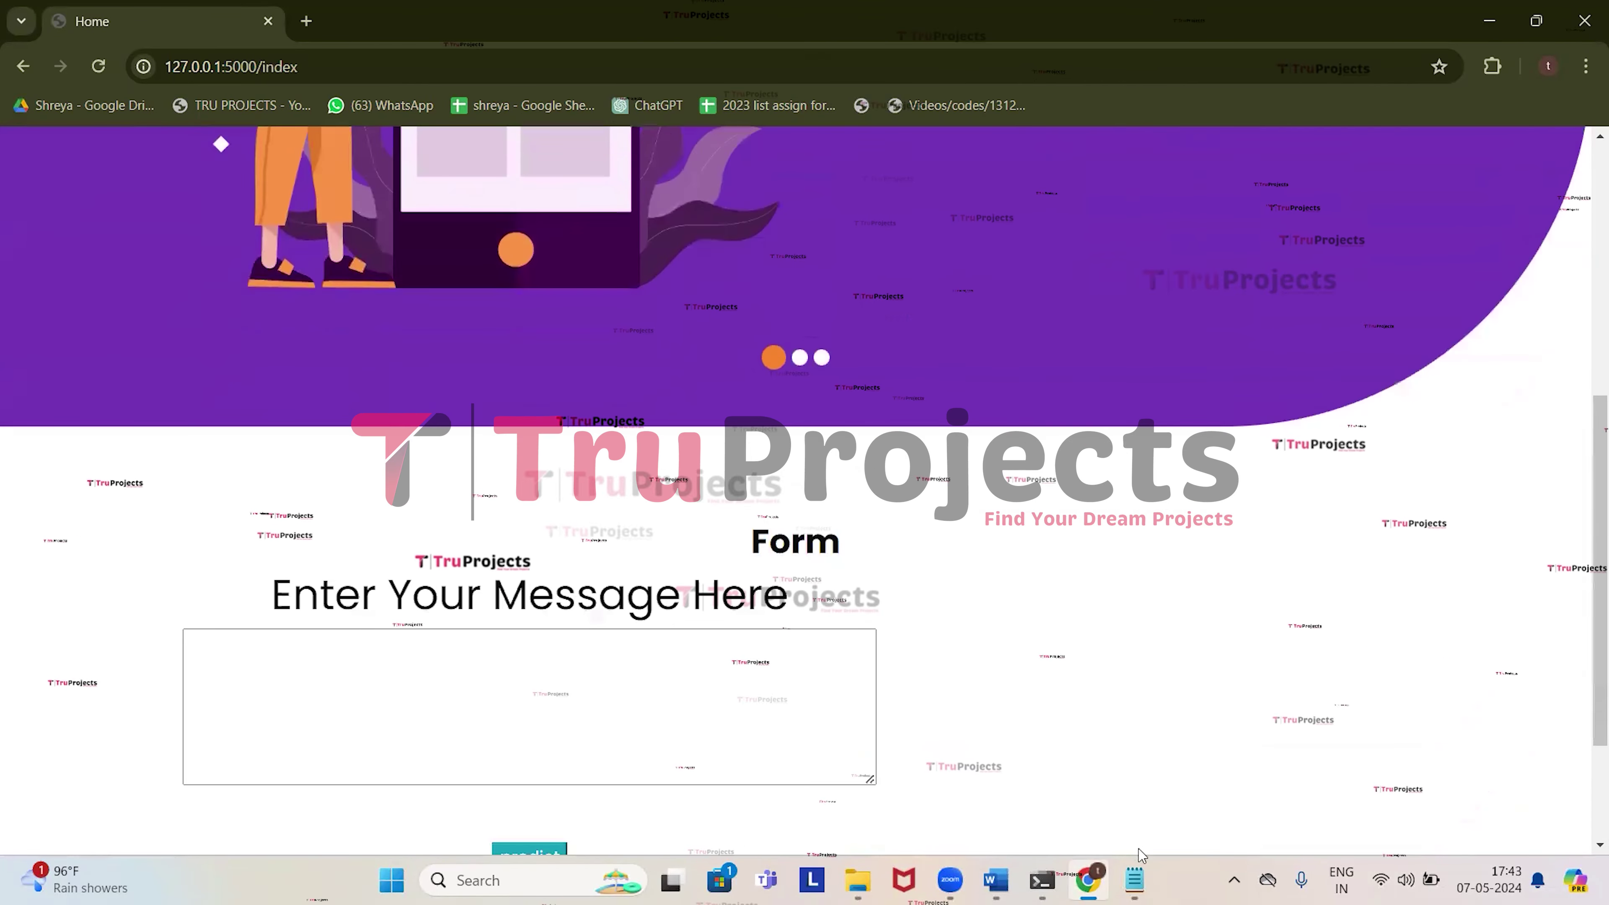
# Copy paragraph 3 on the Philippine trade gap into the message box and submit it.
pyautogui.click(1131, 863)
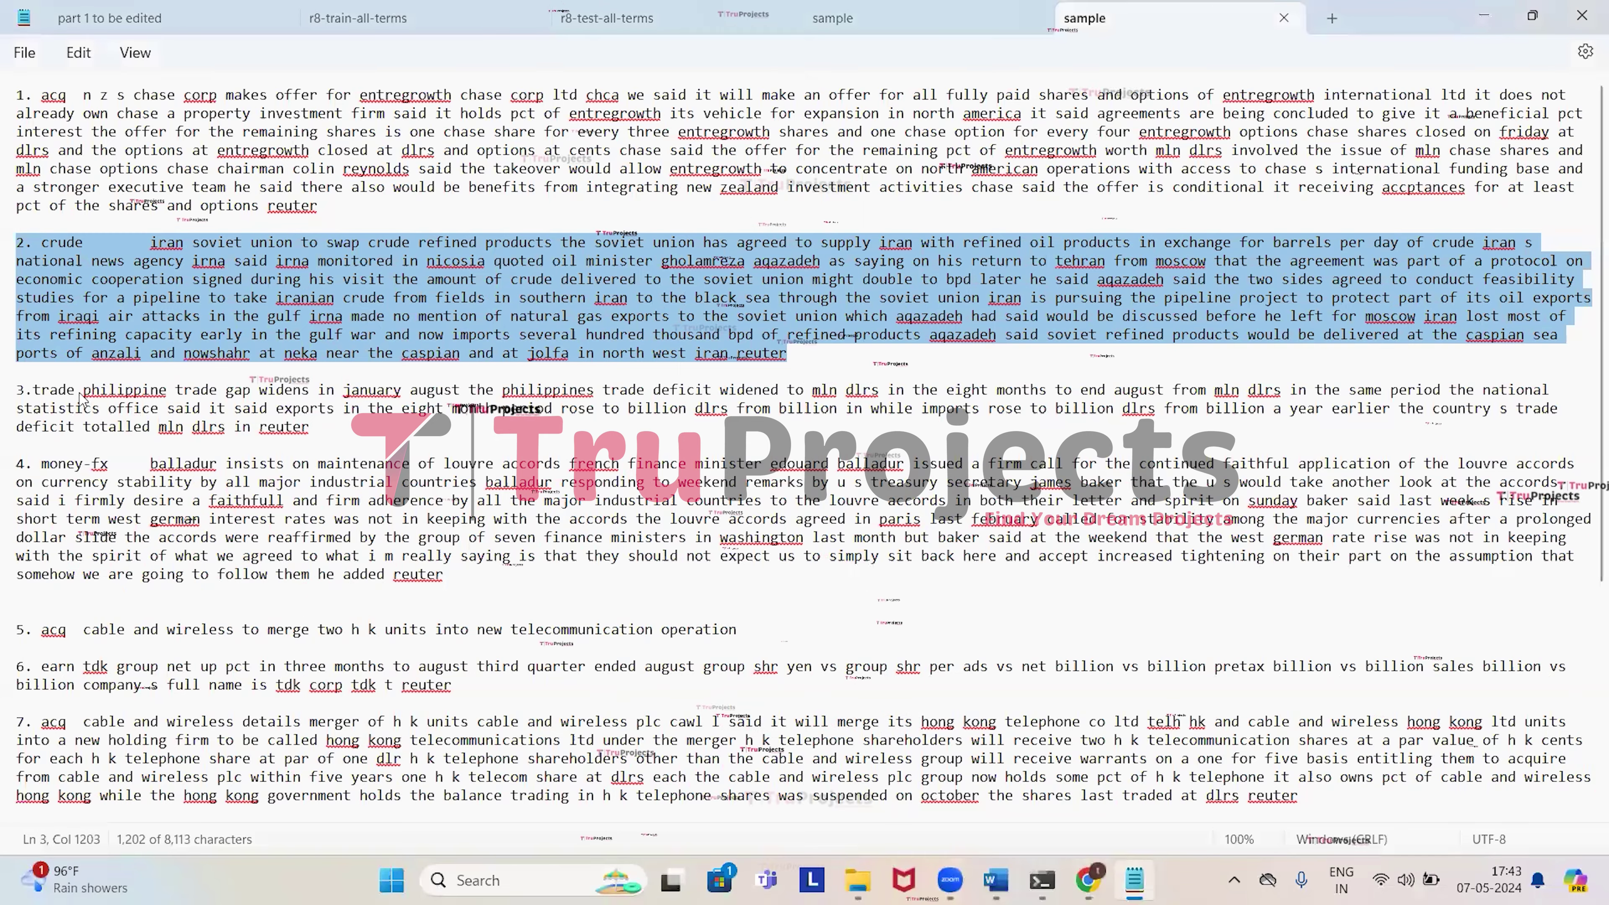
pyautogui.moveTo(310, 427); pyautogui.dragTo(21, 375)
pyautogui.hotkey('ctrl', 'c')
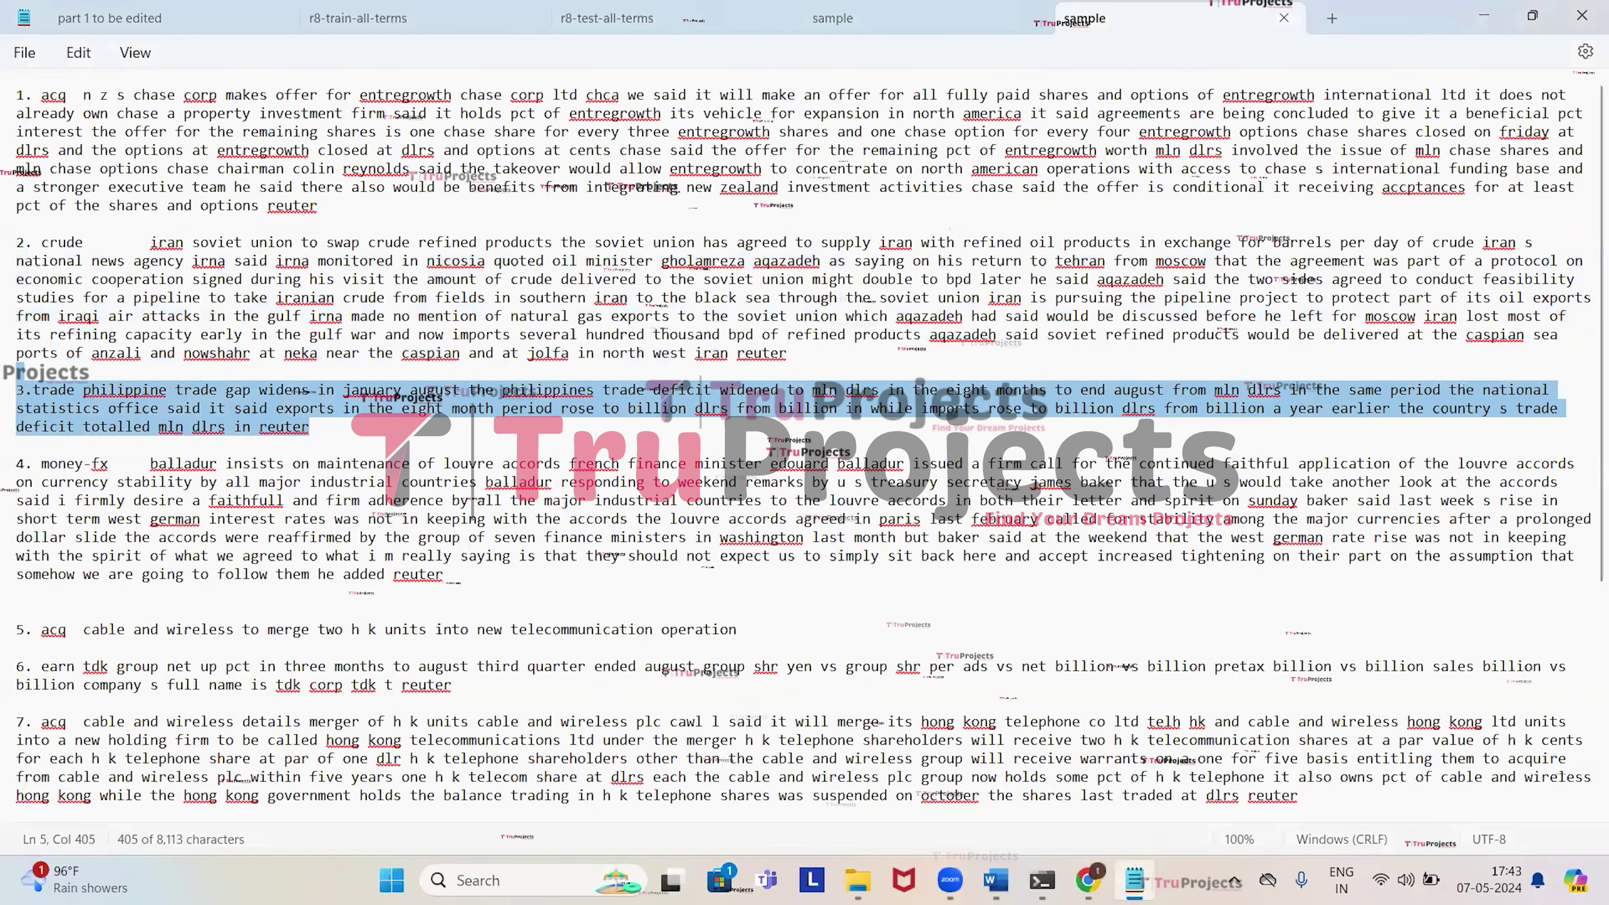
pyautogui.hotkey('alt', 'Tab')
pyautogui.click(665, 711)
pyautogui.hotkey('ctrl', 'v')
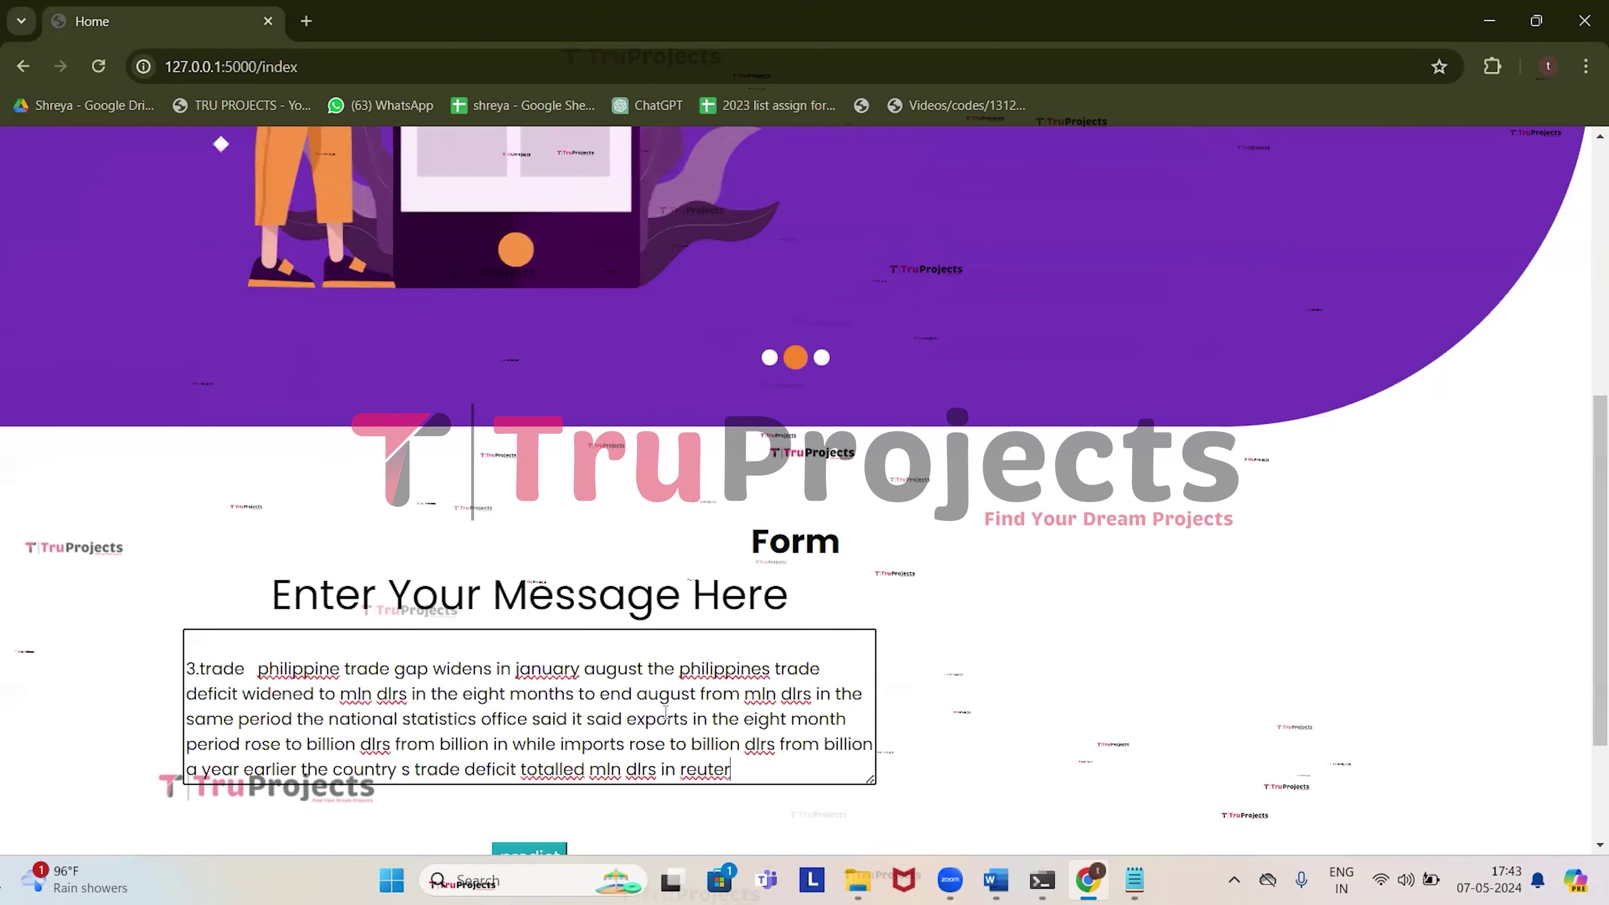
pyautogui.scroll(-3, 672, 713)
pyautogui.click(561, 674)
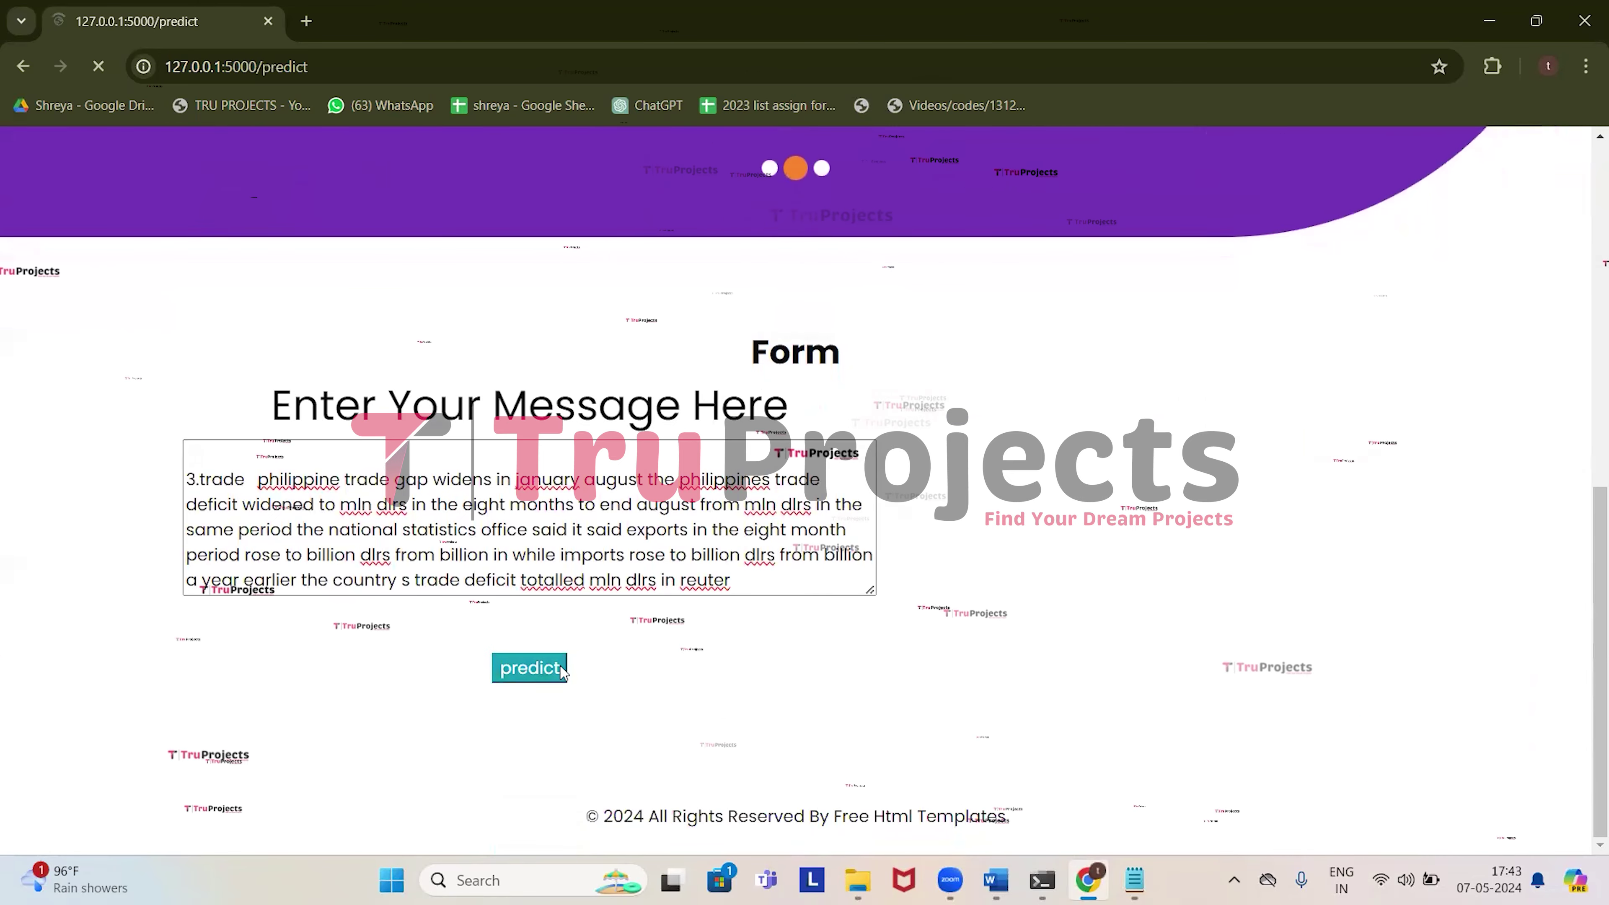
# Review the CONFIDENTIAL label and keywords dlrs, trade and billion, then return home.
pyautogui.scroll(-10, 560, 666)
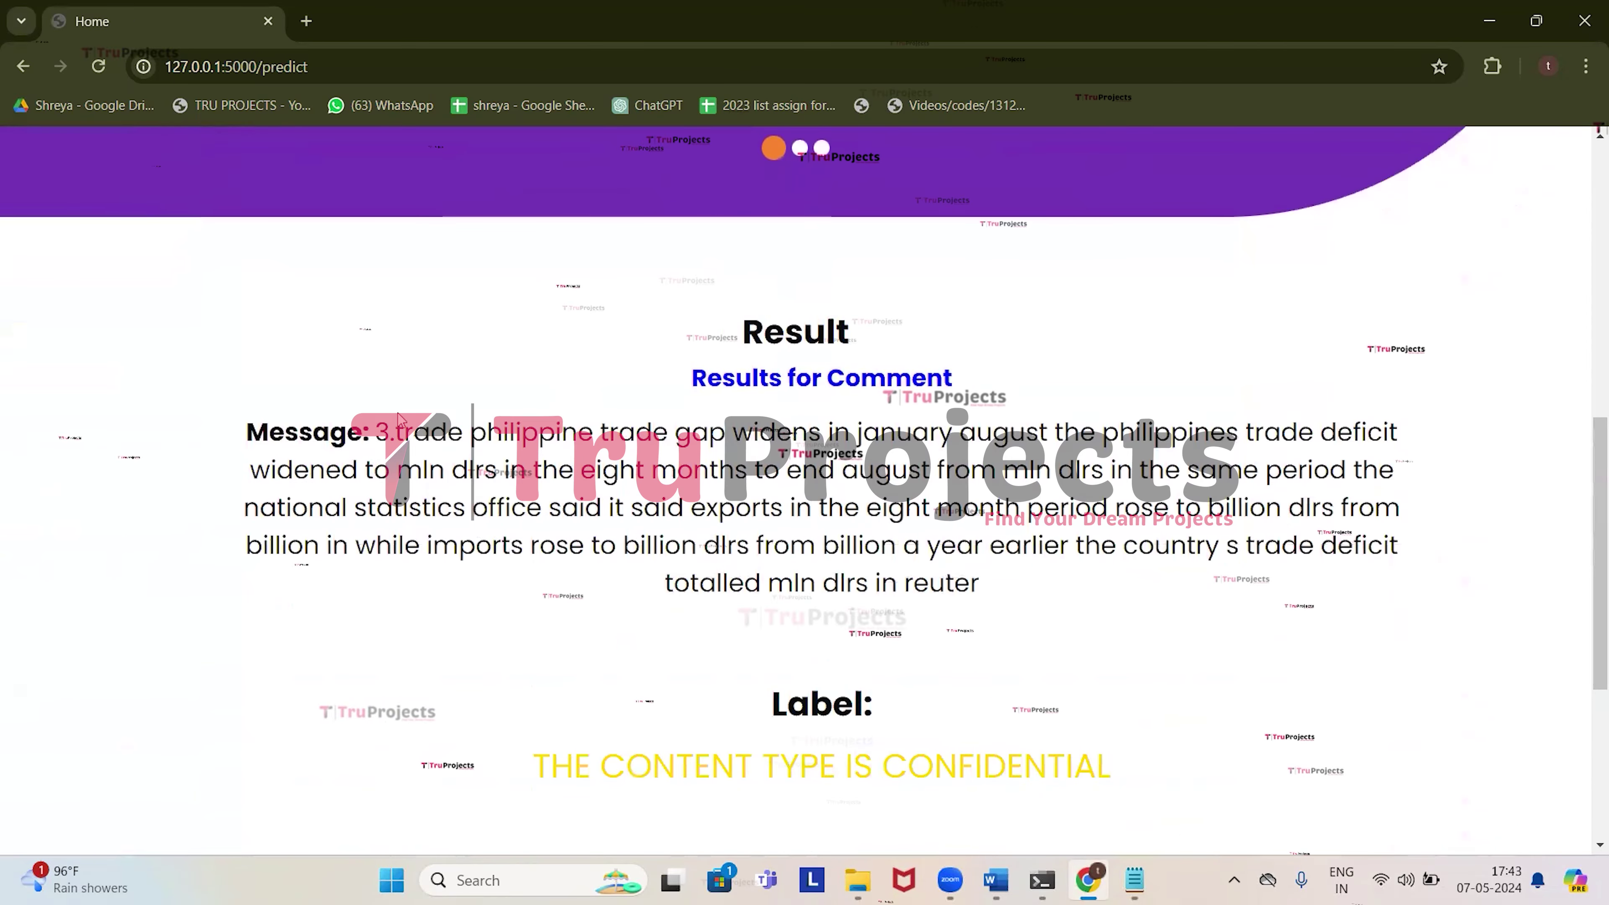
pyautogui.moveTo(377, 433); pyautogui.dragTo(980, 583)
pyautogui.scroll(-2, 762, 624)
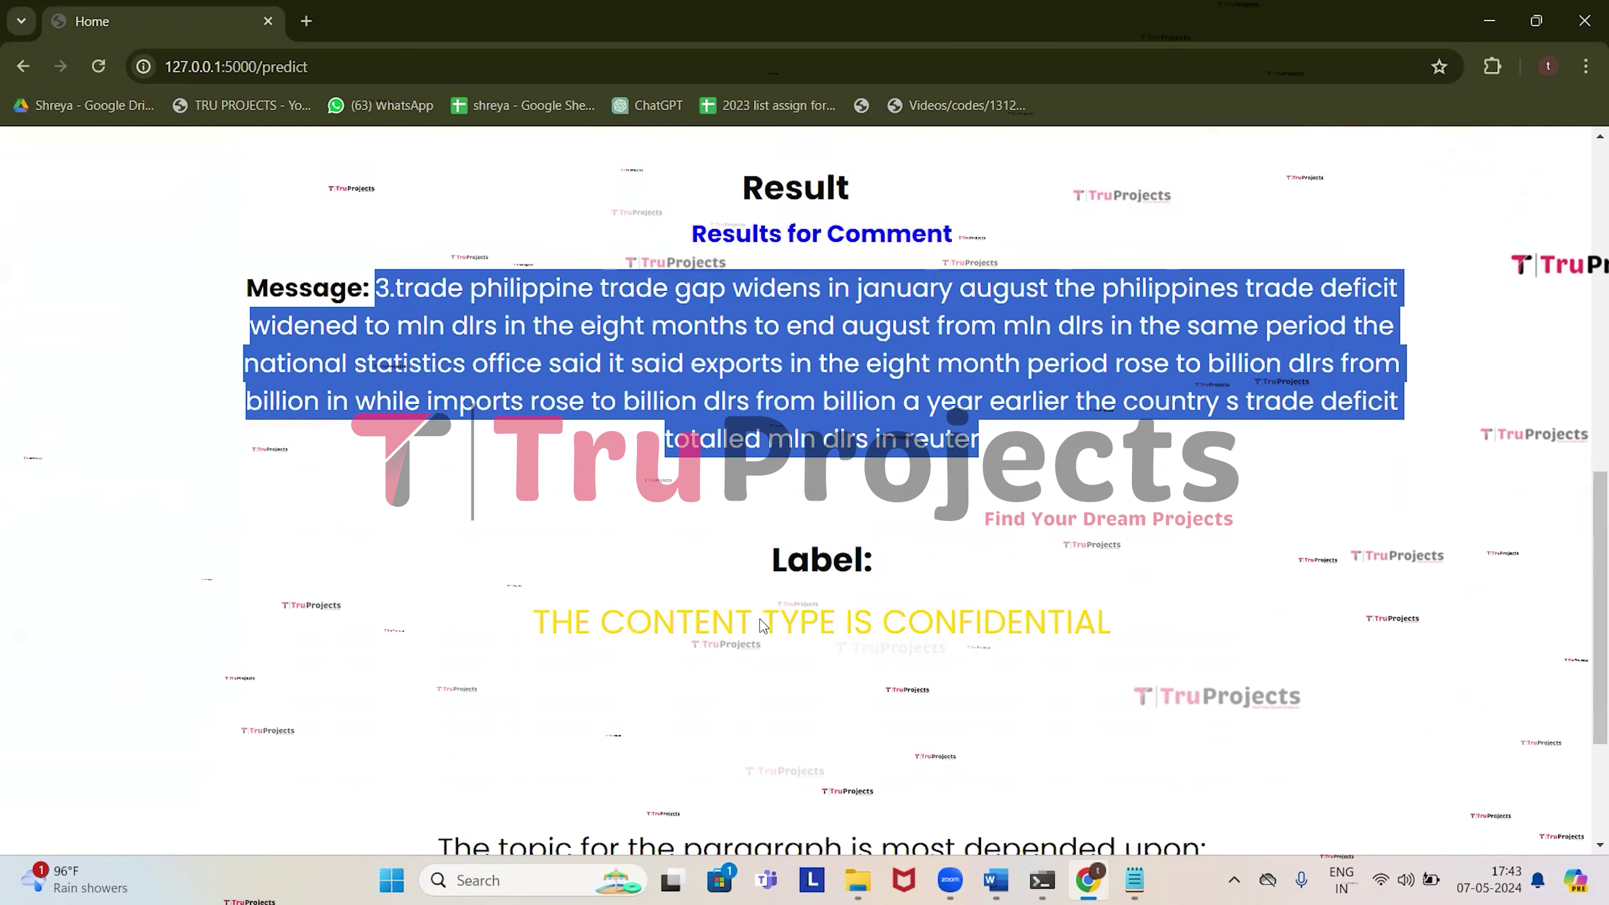
pyautogui.scroll(-2, 762, 624)
pyautogui.moveTo(535, 451); pyautogui.dragTo(1091, 450)
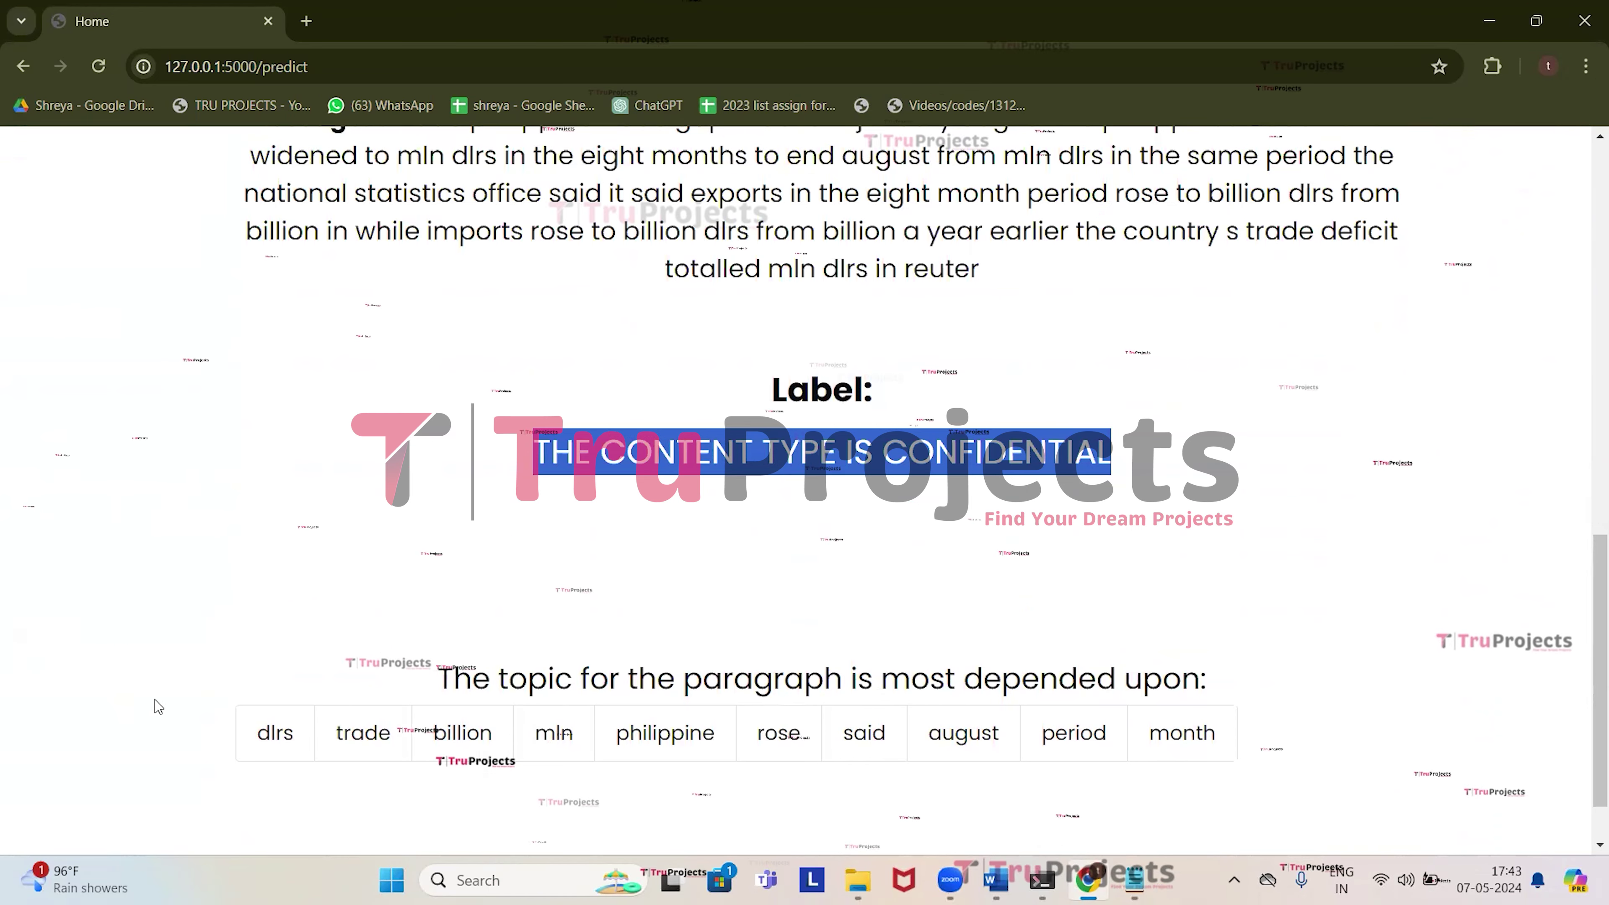
pyautogui.scroll(5, 688, 405)
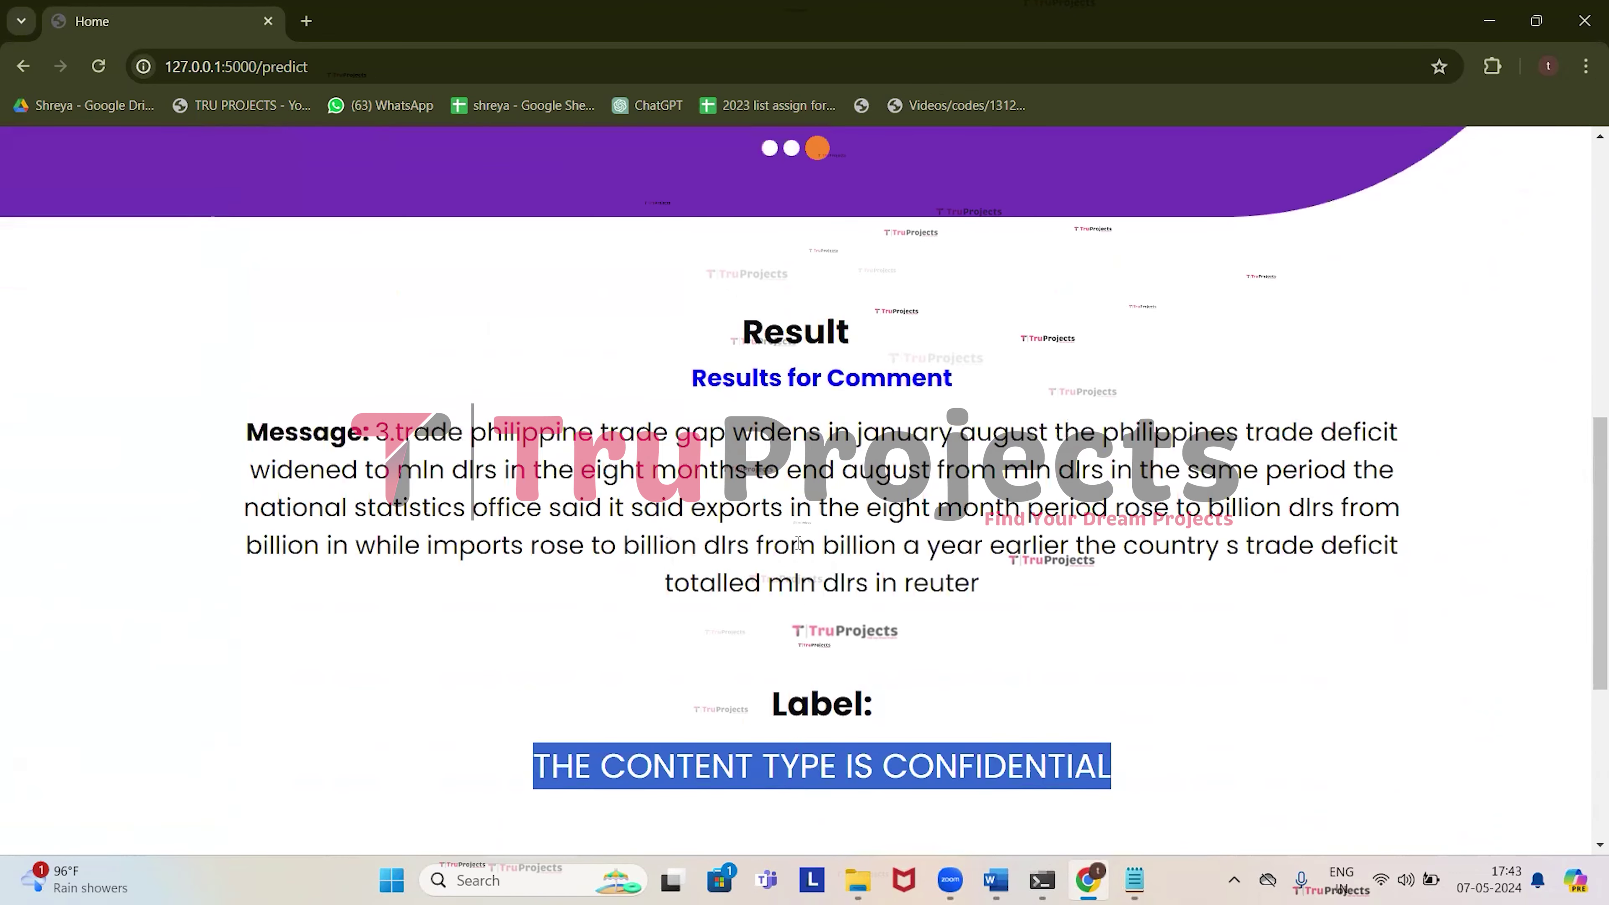
pyautogui.scroll(-5, 798, 542)
pyautogui.scroll(-1, 809, 525)
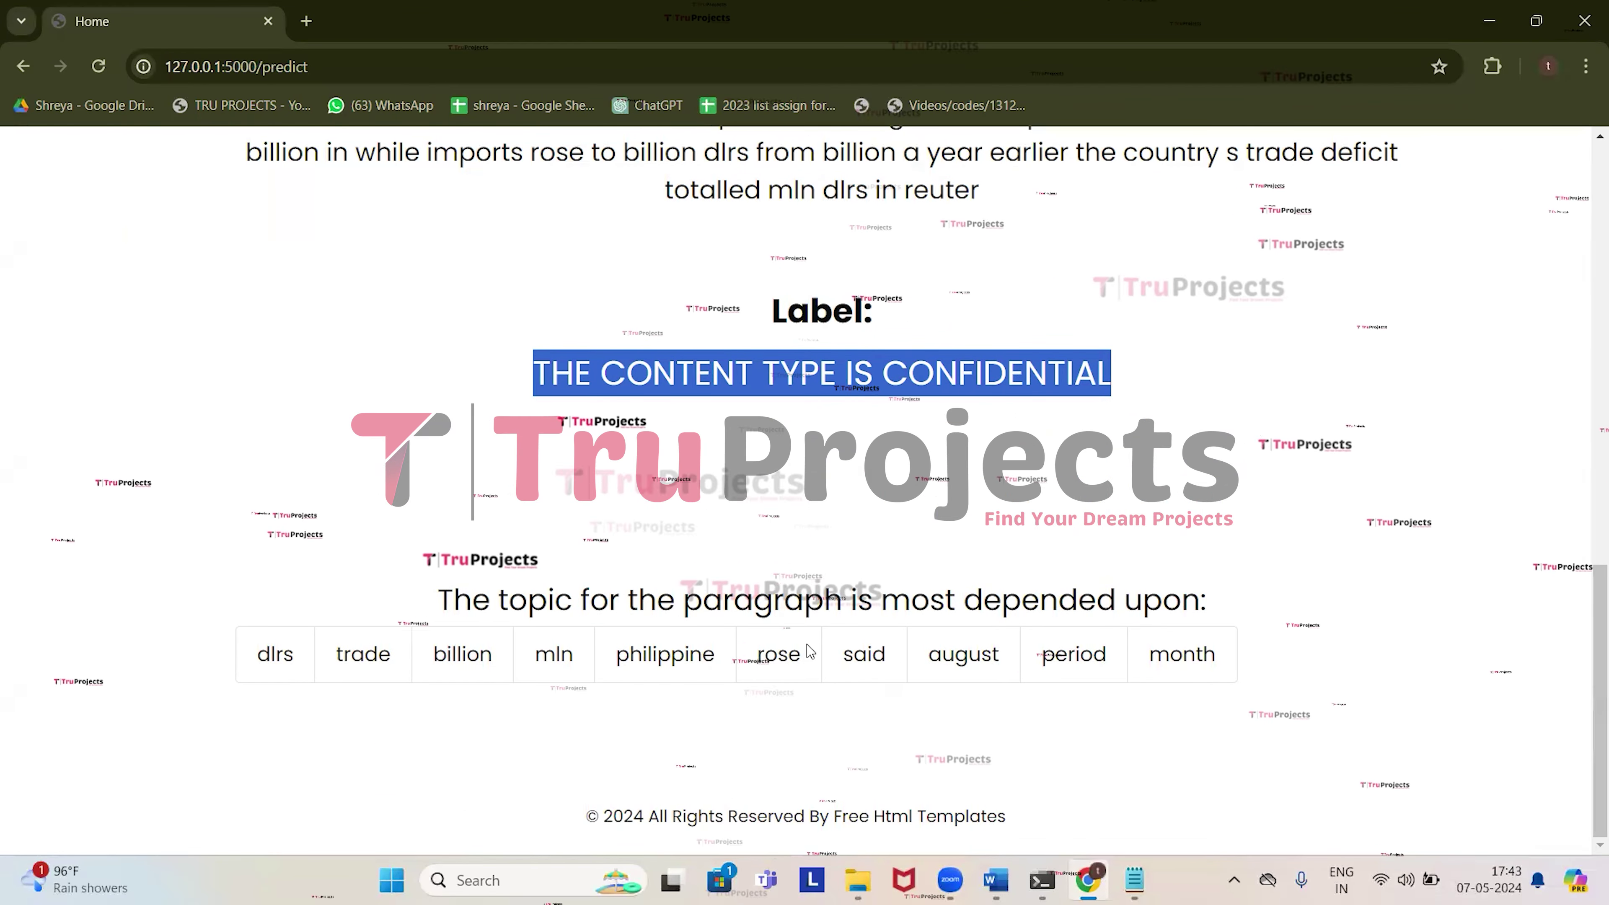
pyautogui.scroll(15, 963, 583)
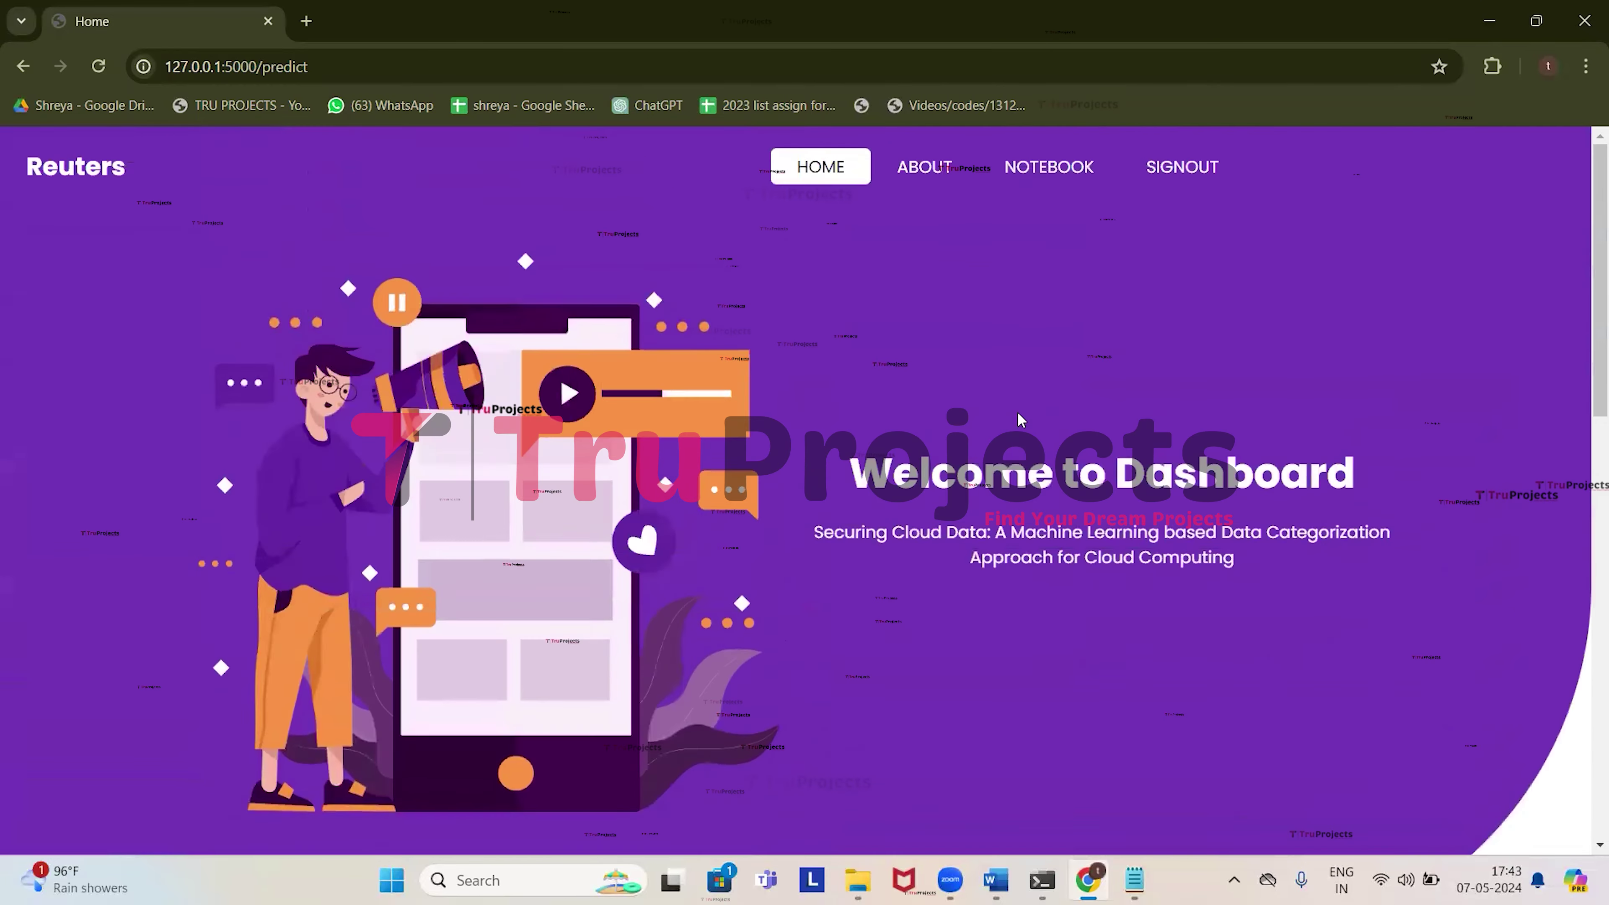
pyautogui.click(825, 189)
# Copy paragraph 4 on the Louvre accords from Notepad into the message box.
pyautogui.scroll(-10, 775, 474)
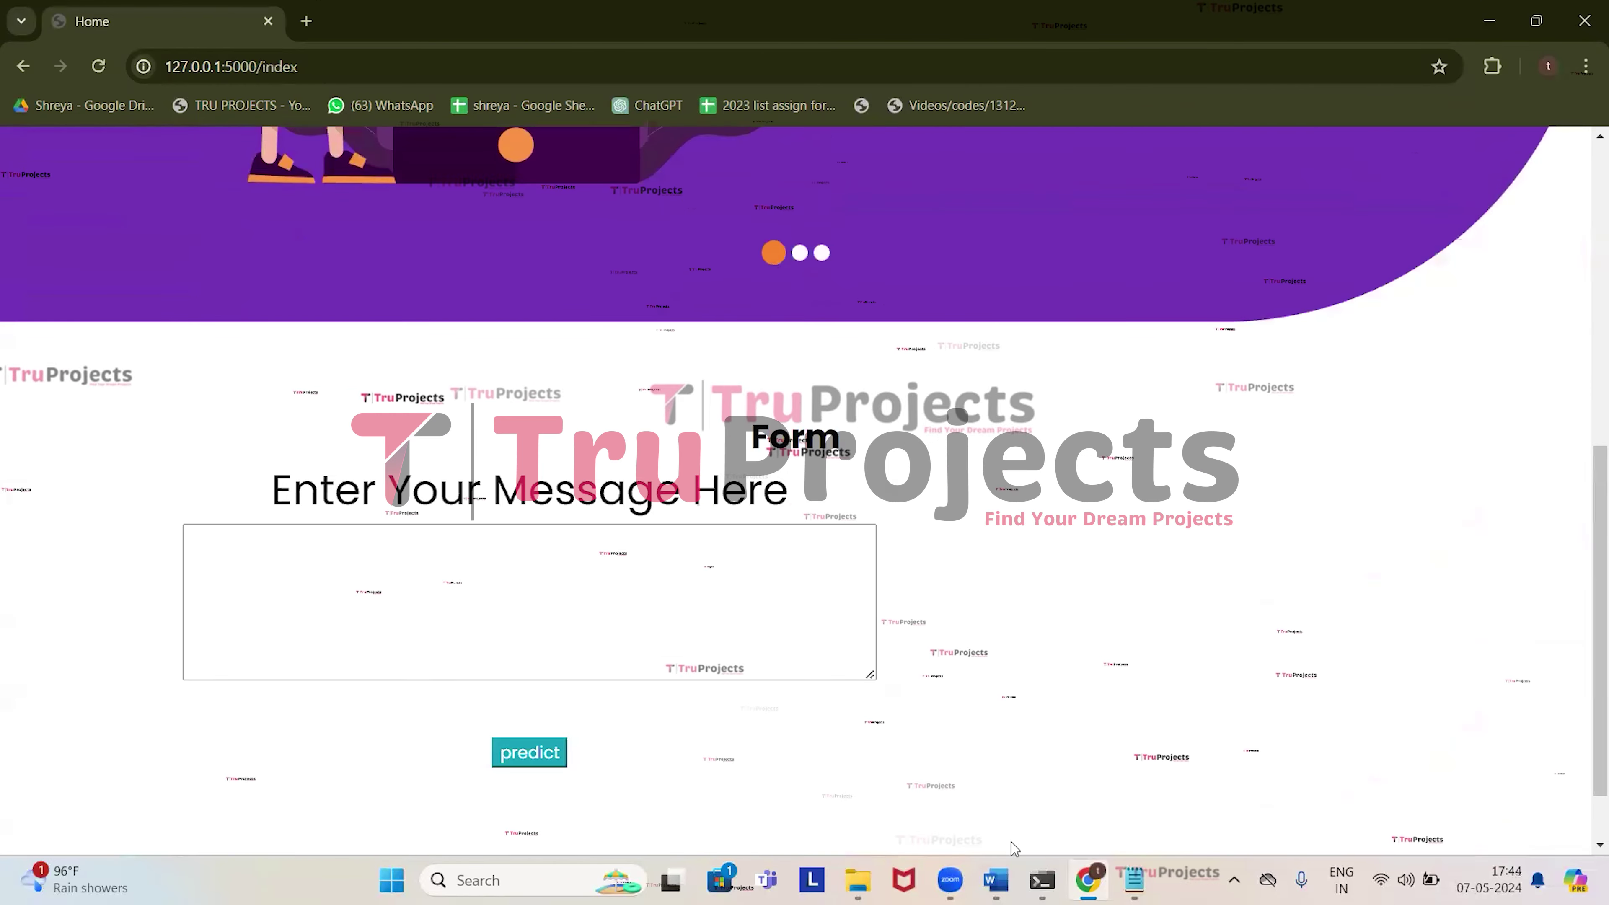
pyautogui.hotkey('alt', 'Tab')
pyautogui.scroll(-3, 379, 518)
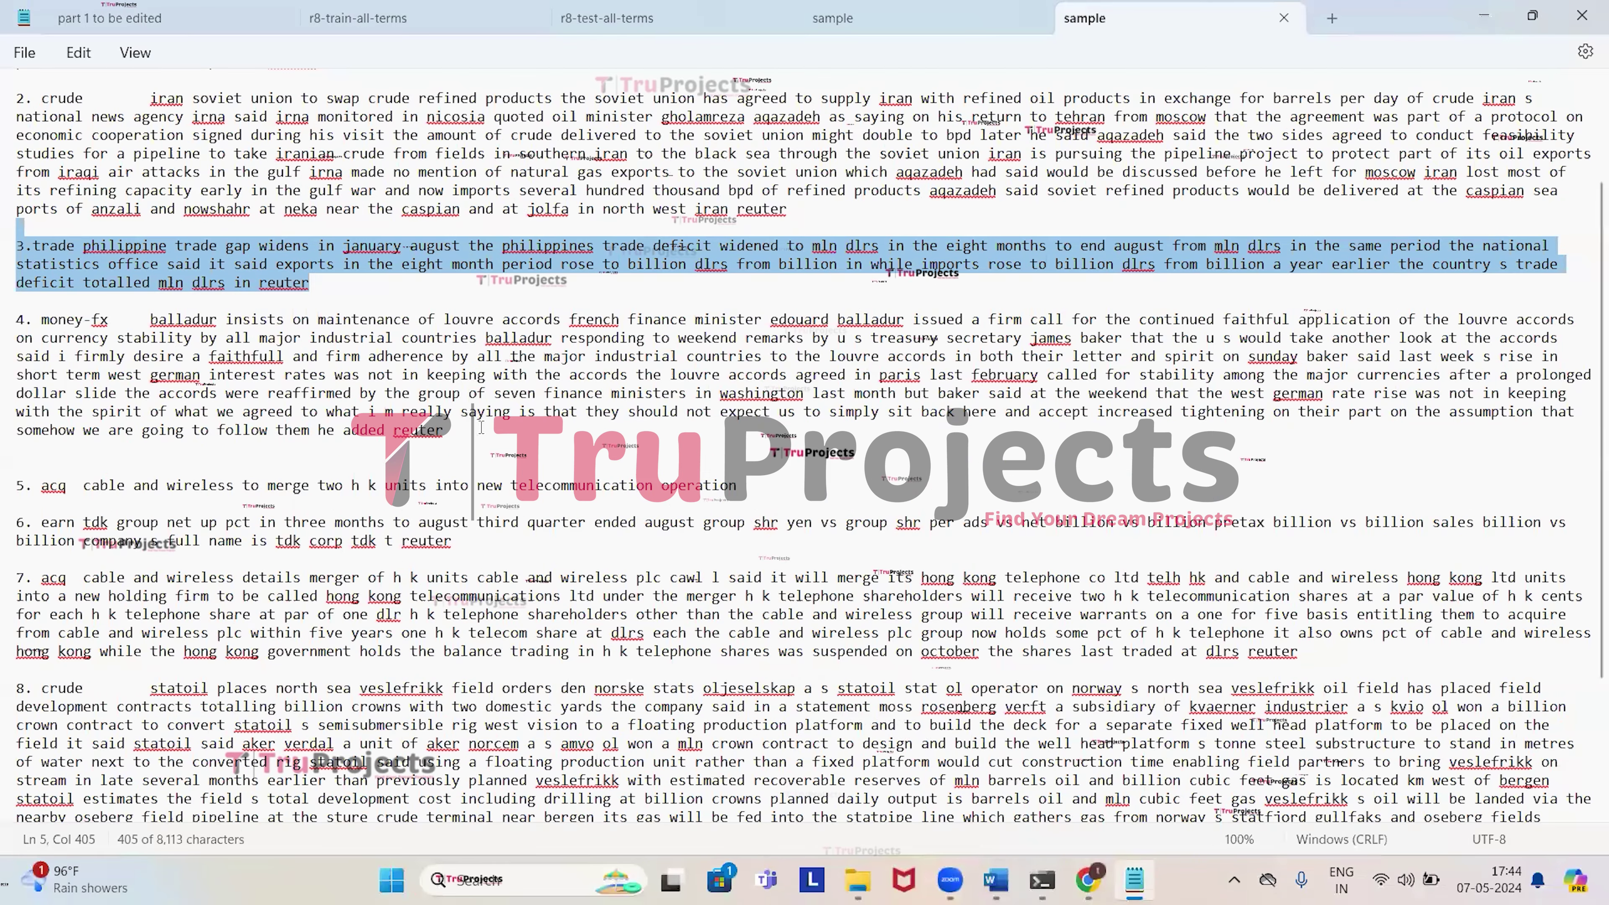
pyautogui.tripleClick(22, 326)
pyautogui.hotkey('ctrl', 'c')
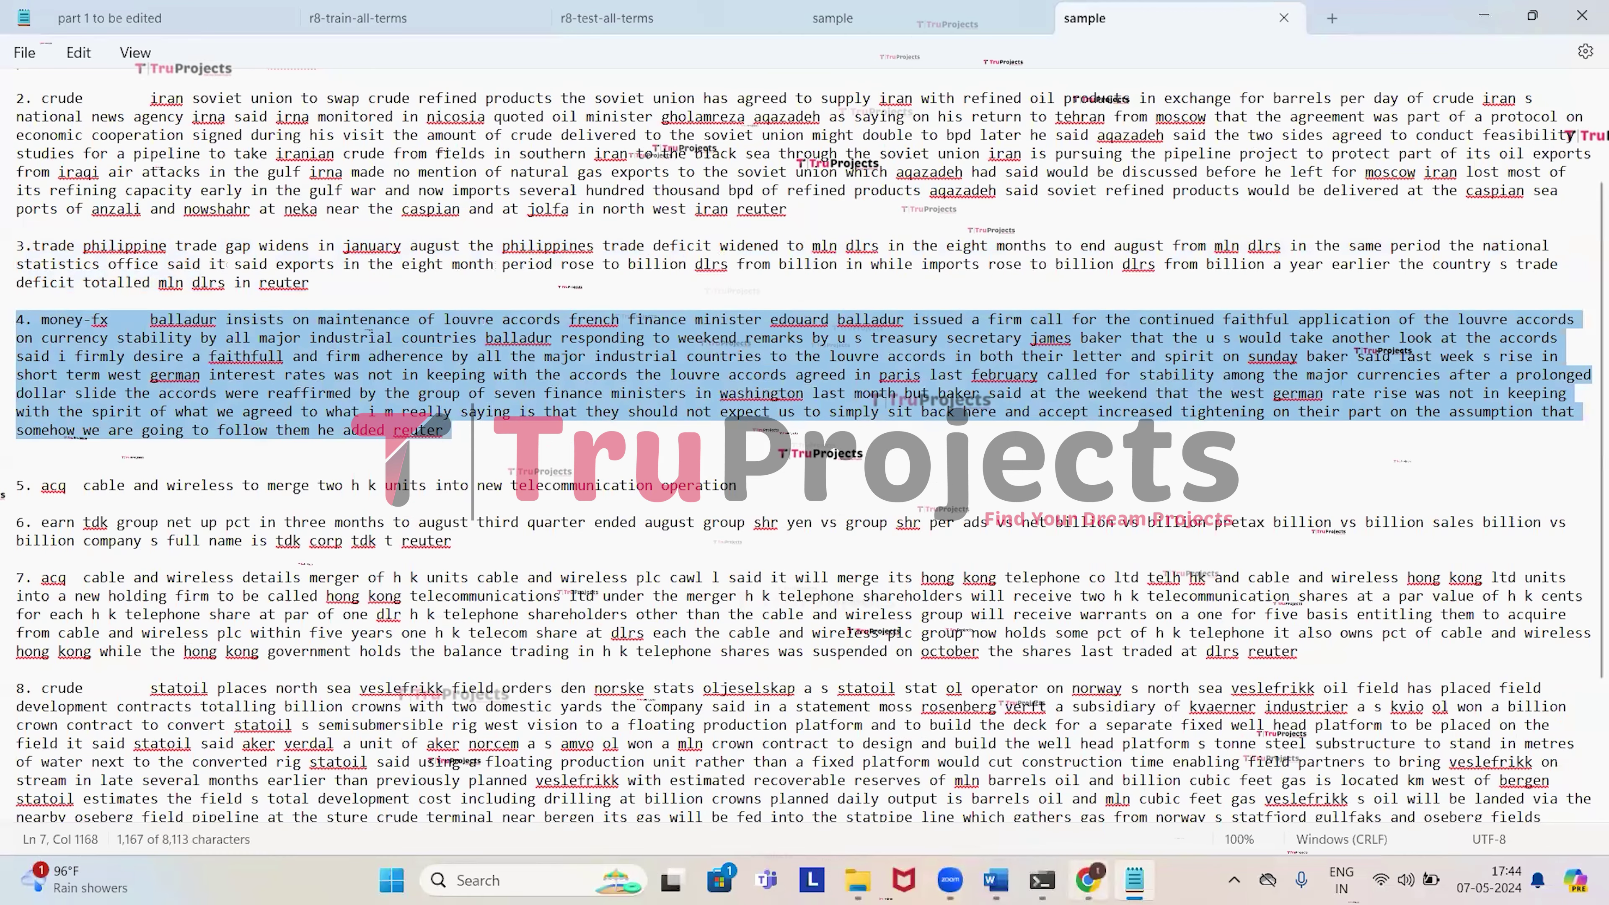
pyautogui.hotkey('alt', 'Tab')
pyautogui.hotkey('ctrl', 'v')
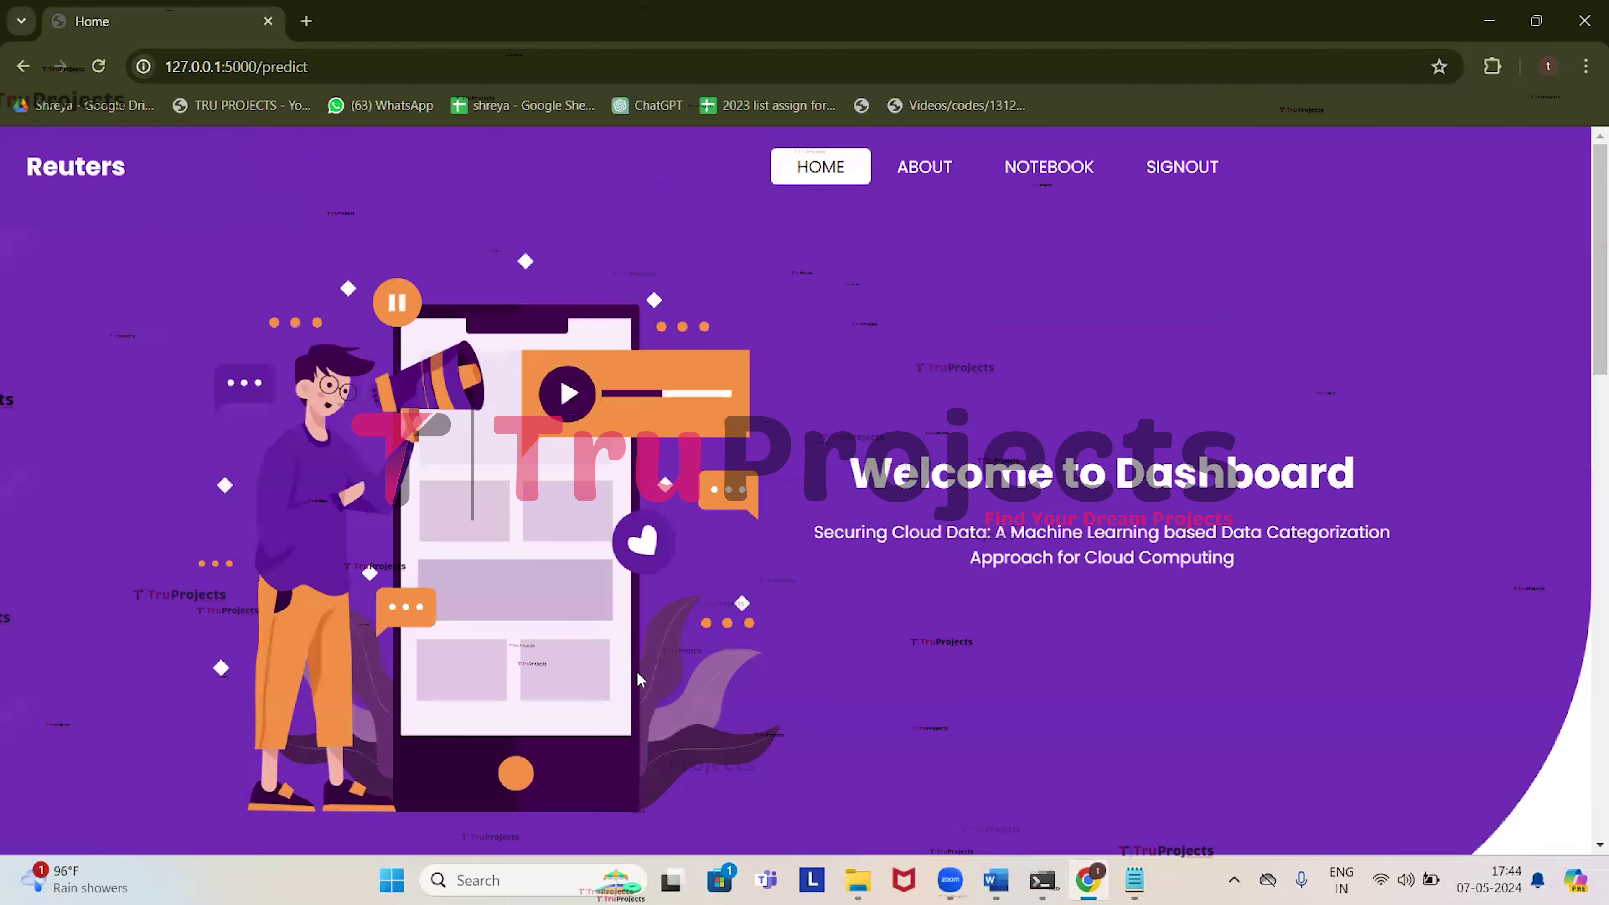
# Review the highly confidential label and keywords such as accord and louvre.
pyautogui.scroll(-3, 621, 612)
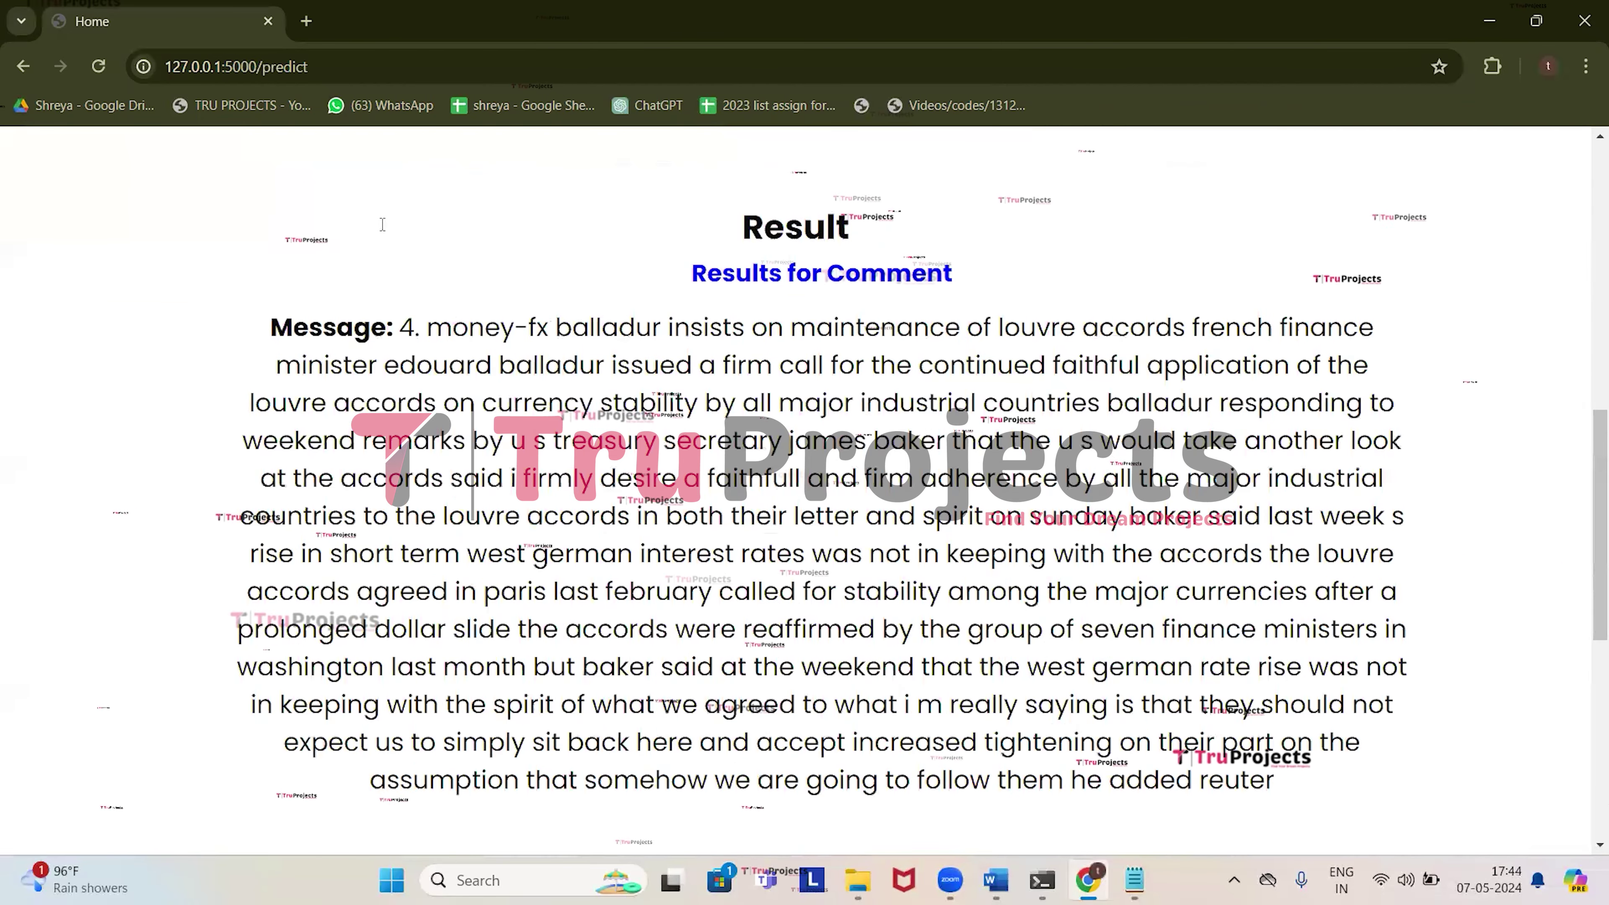
pyautogui.moveTo(398, 327); pyautogui.dragTo(904, 755)
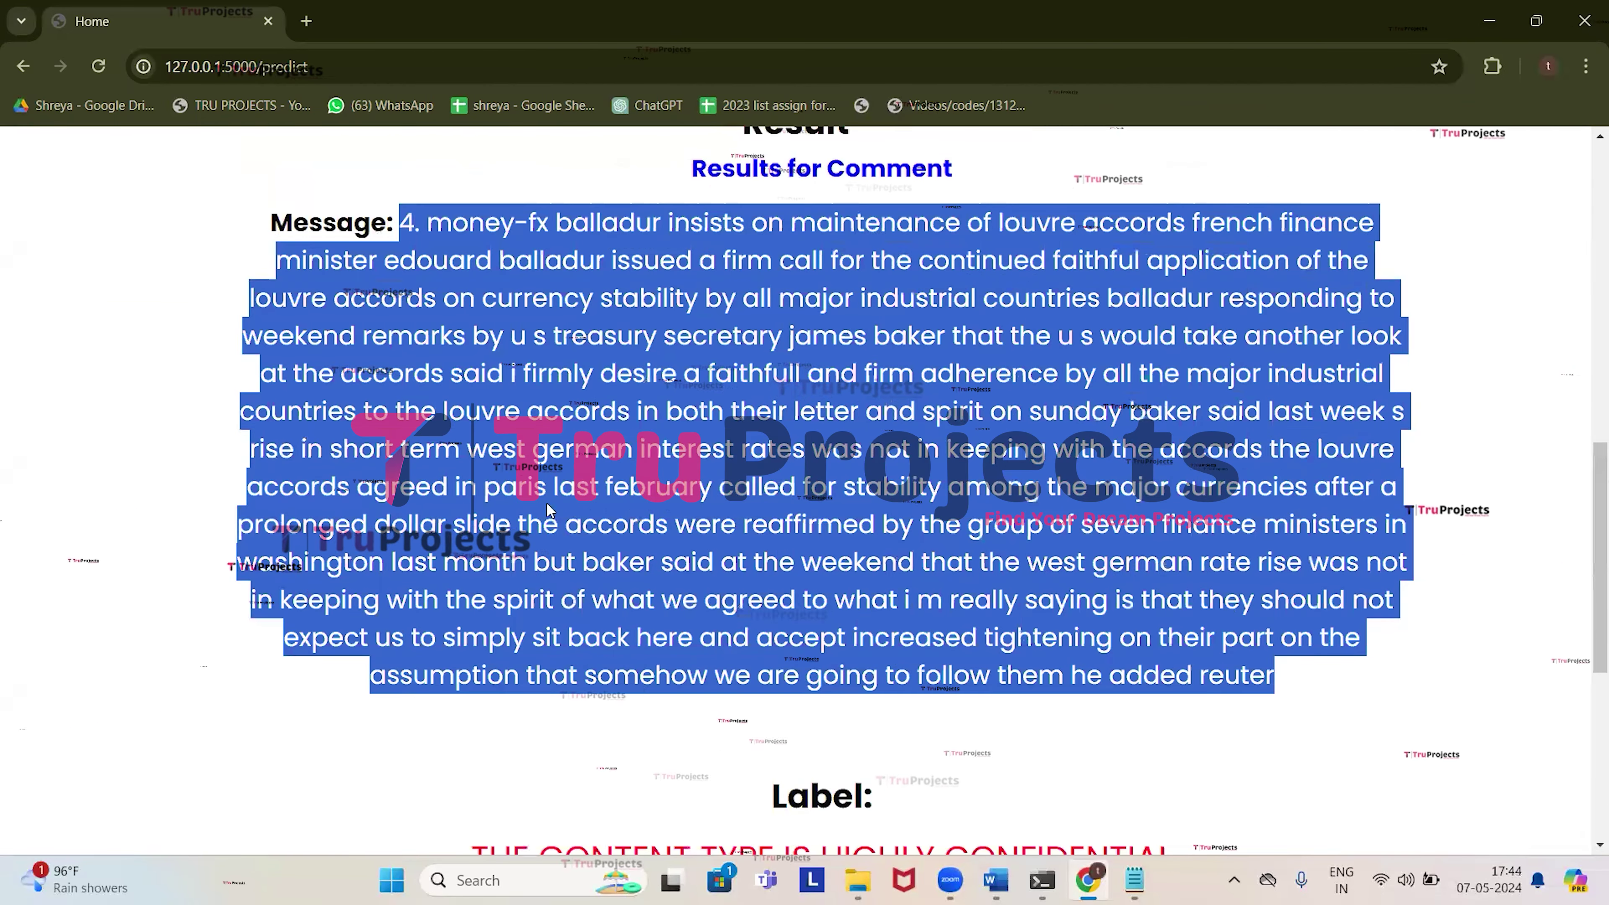
pyautogui.scroll(-9, 904, 755)
pyautogui.moveTo(491, 343); pyautogui.dragTo(1172, 345)
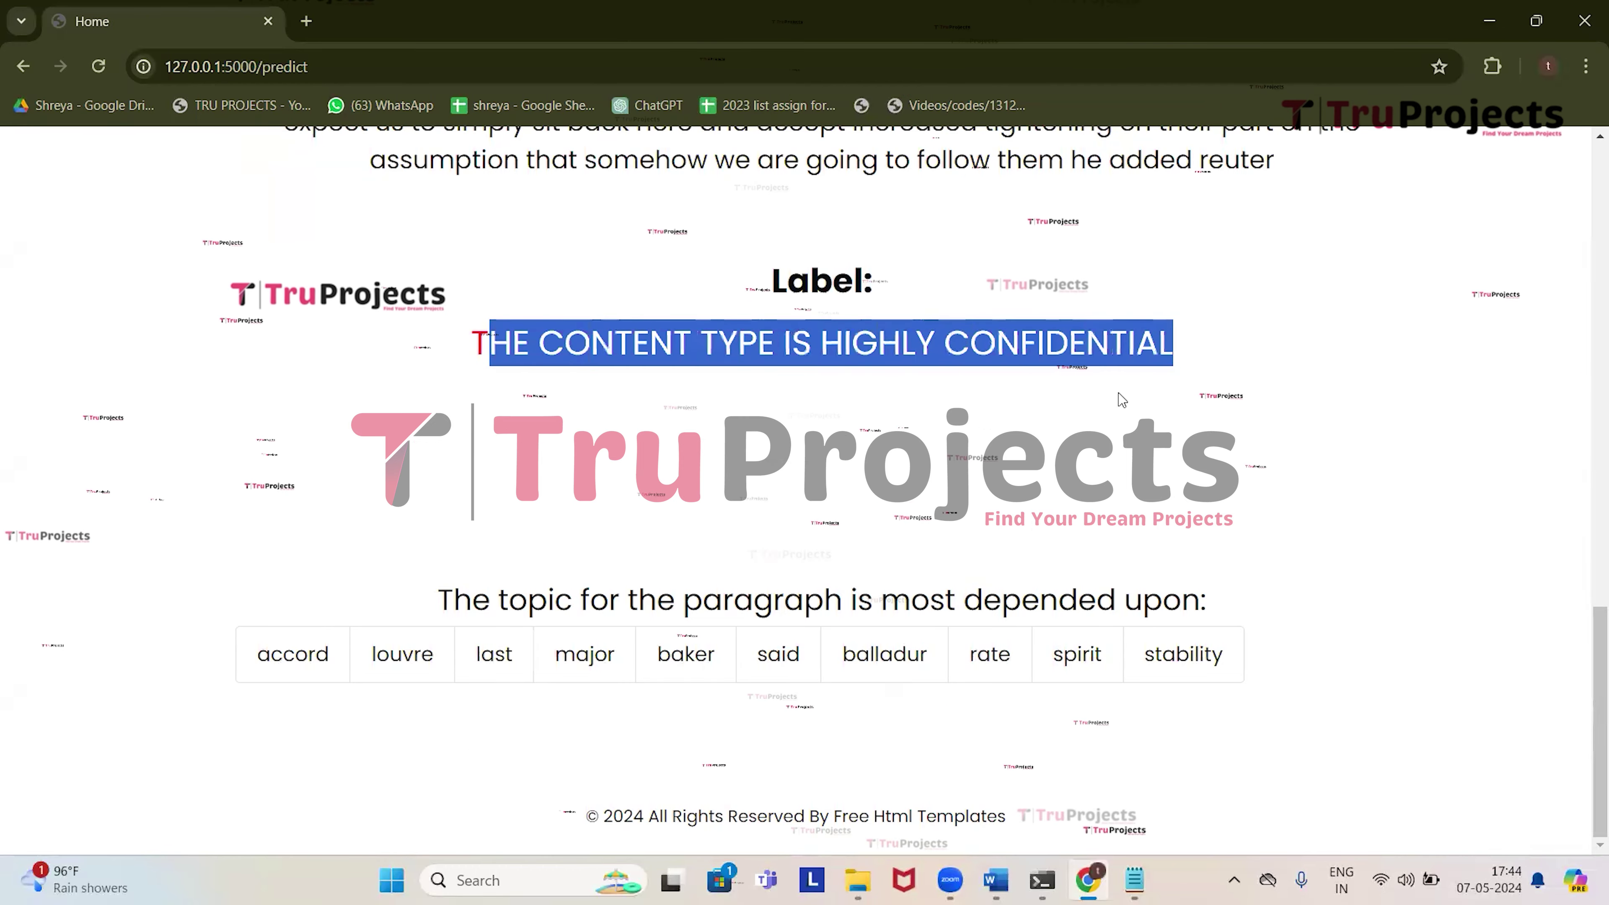
pyautogui.scroll(1, 989, 501)
pyautogui.scroll(4, 989, 501)
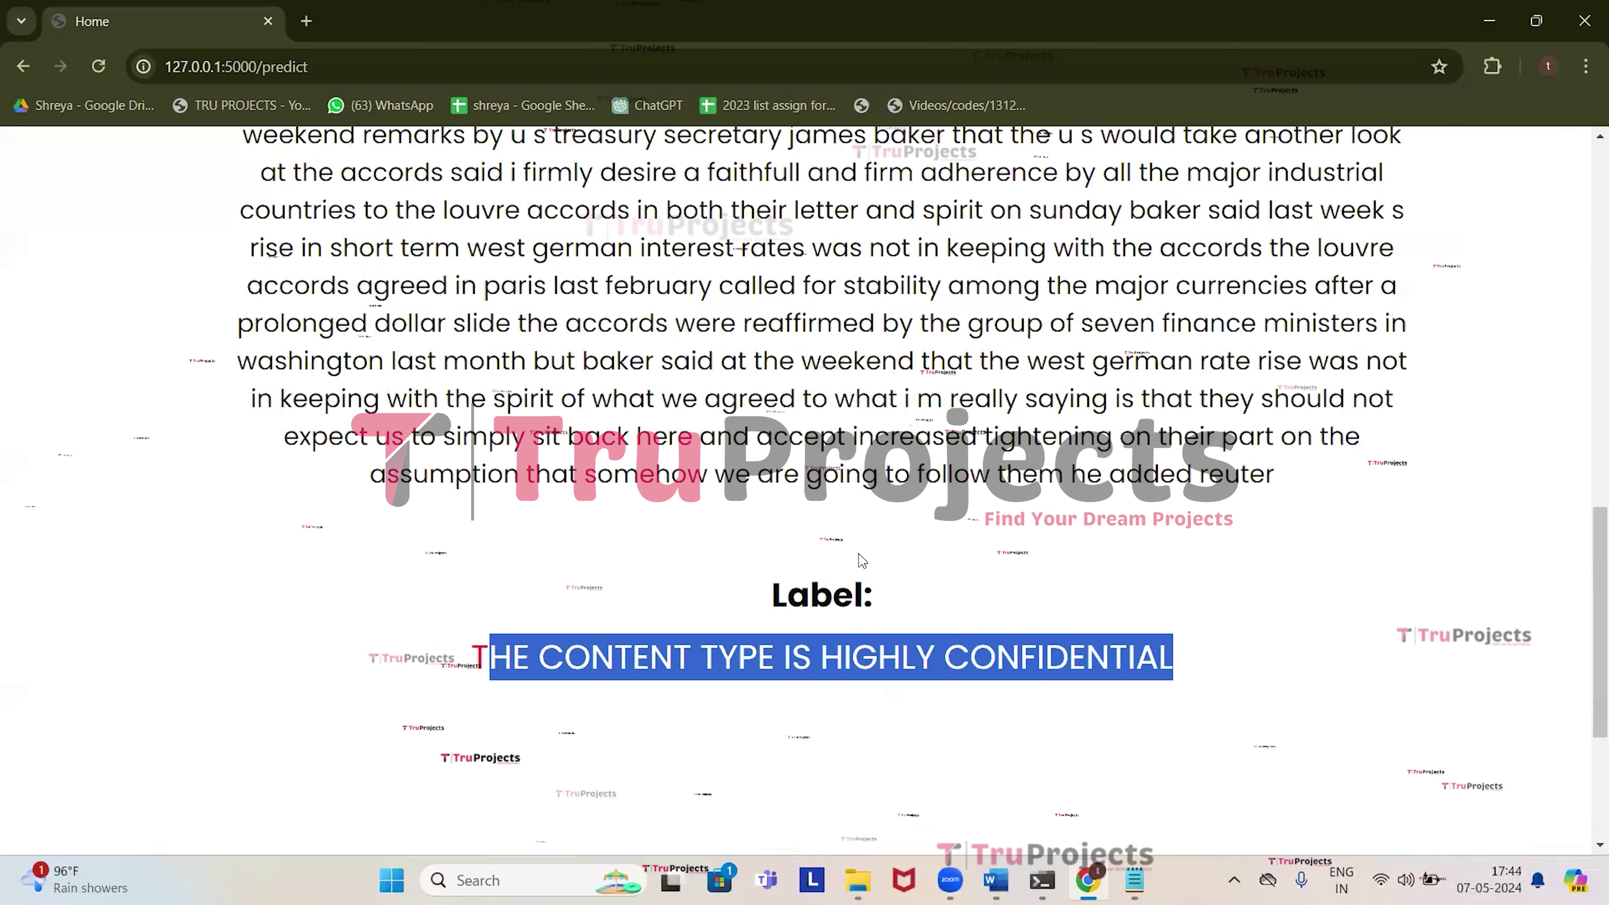
pyautogui.scroll(-2, 878, 596)
pyautogui.scroll(-2, 882, 633)
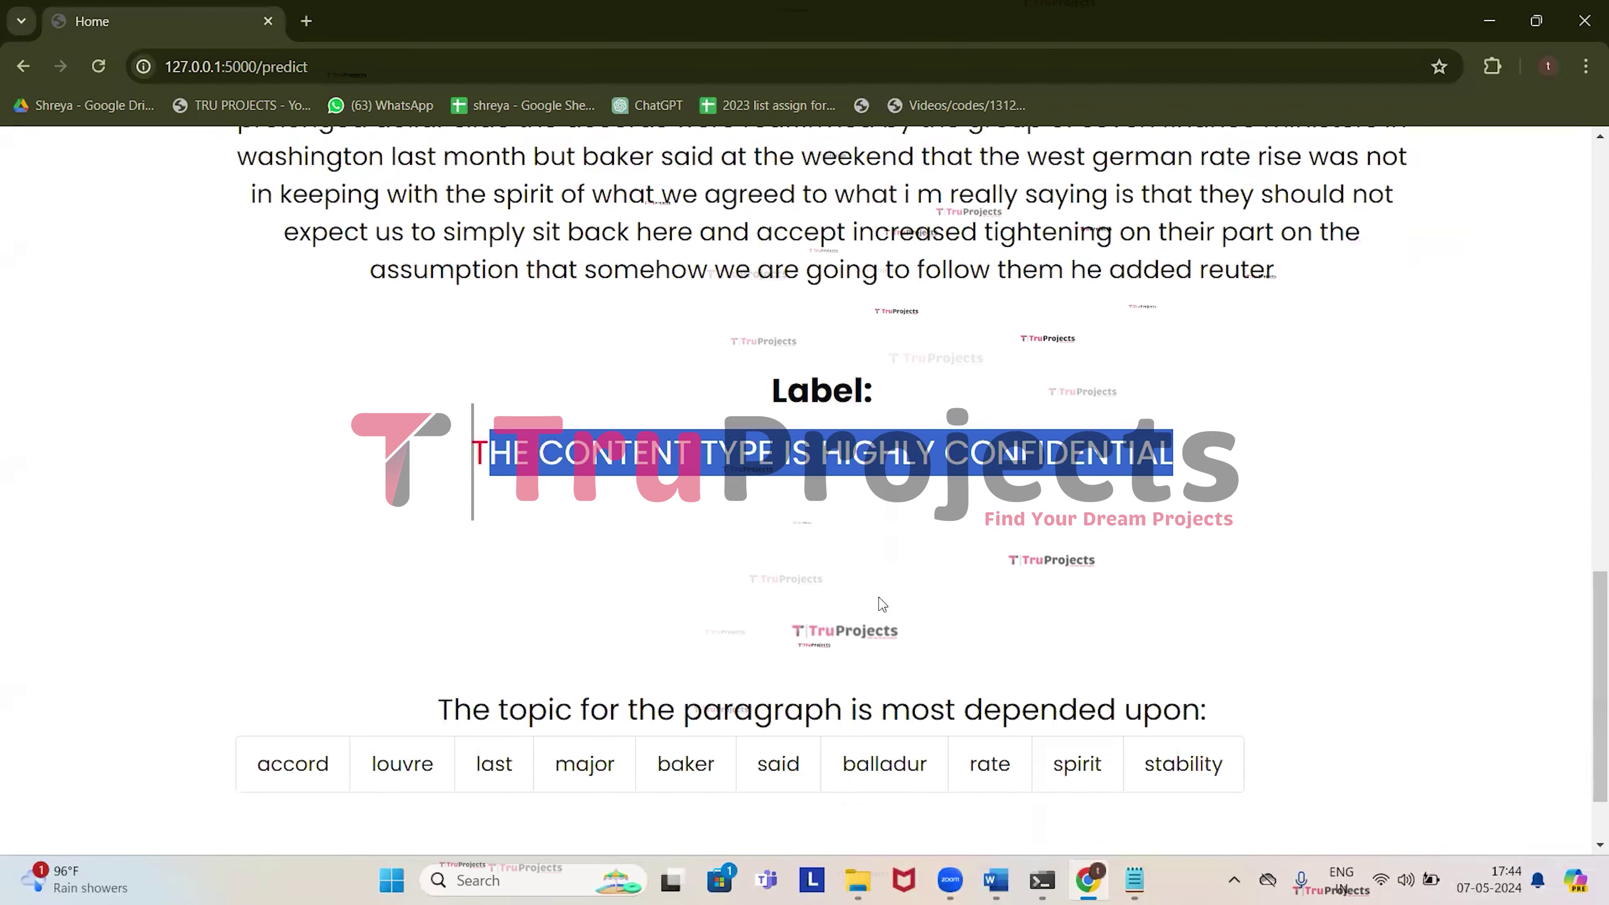
pyautogui.click(868, 545)
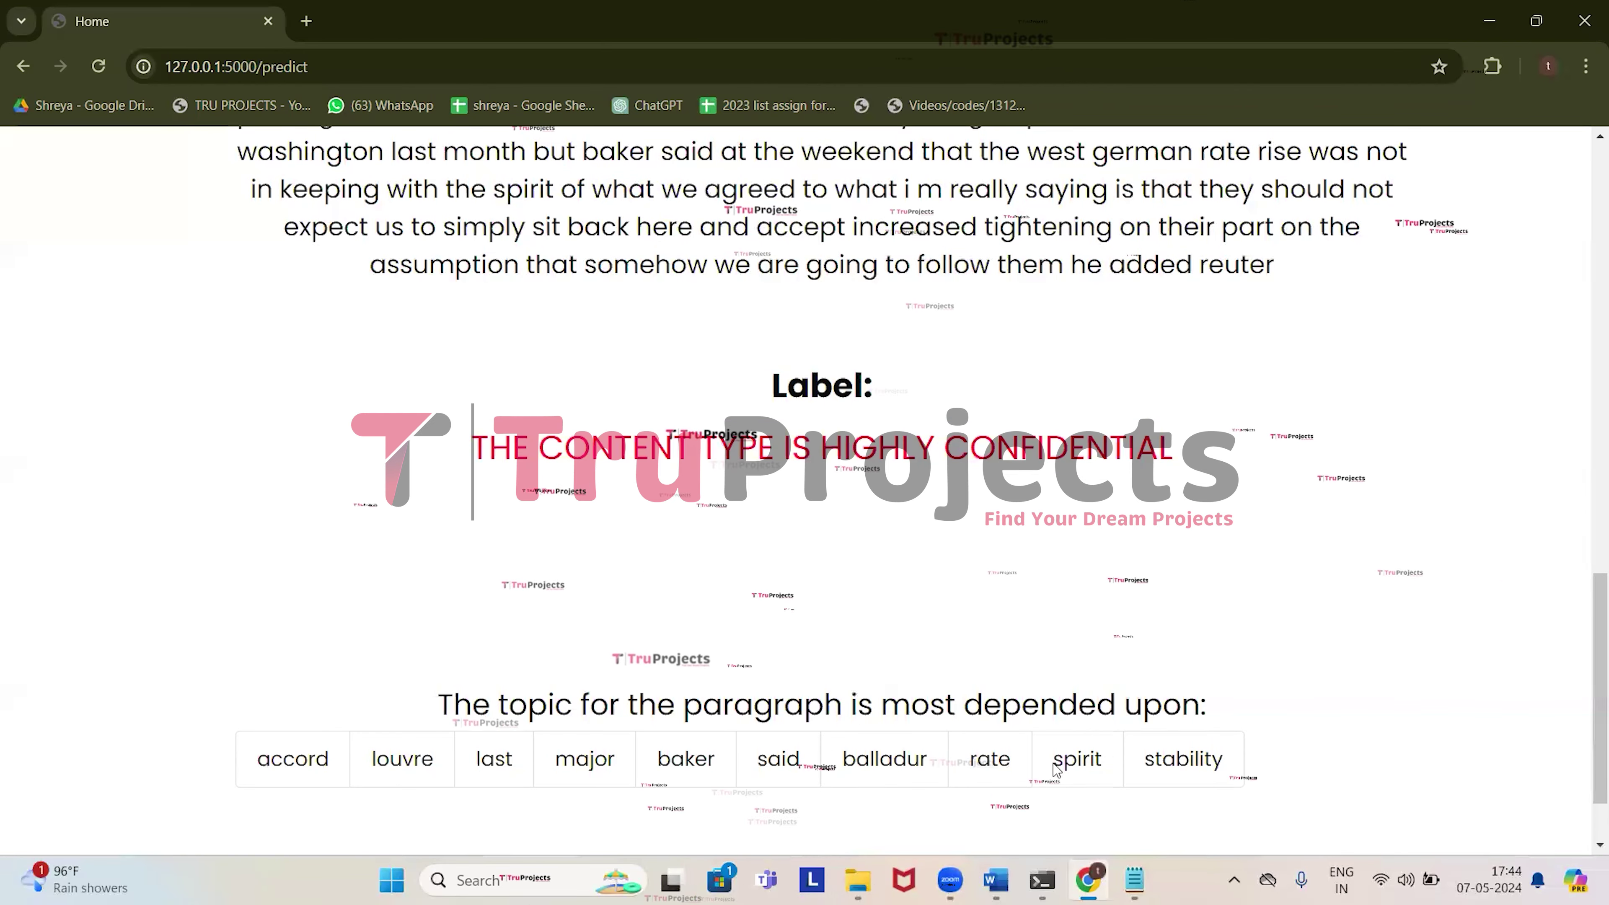
pyautogui.scroll(8, 855, 649)
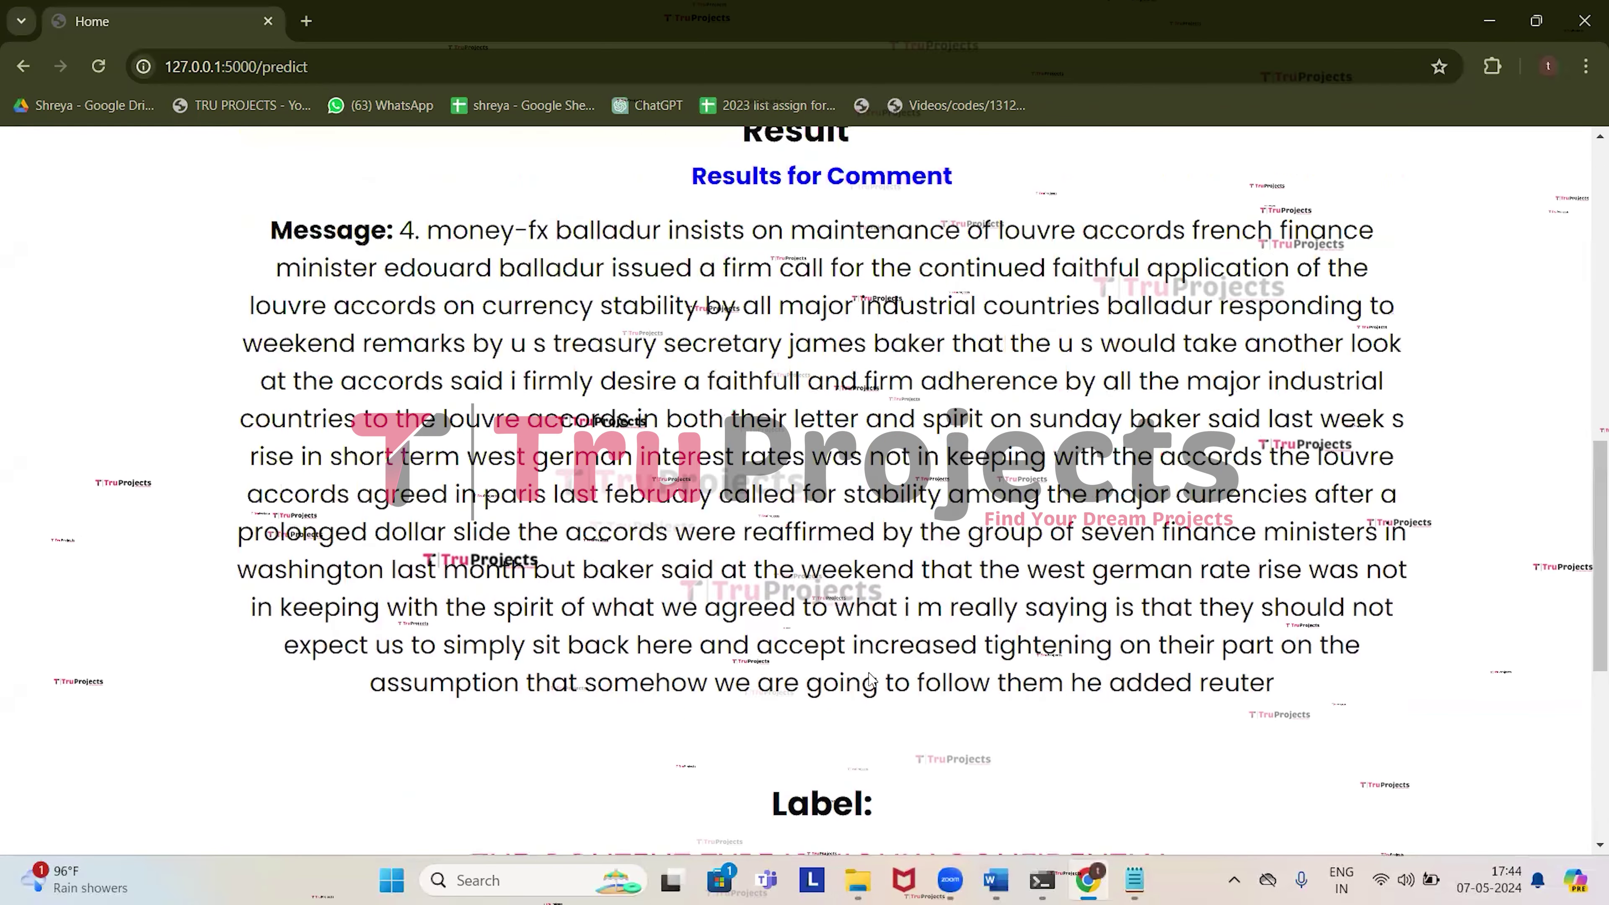
pyautogui.scroll(15, 870, 678)
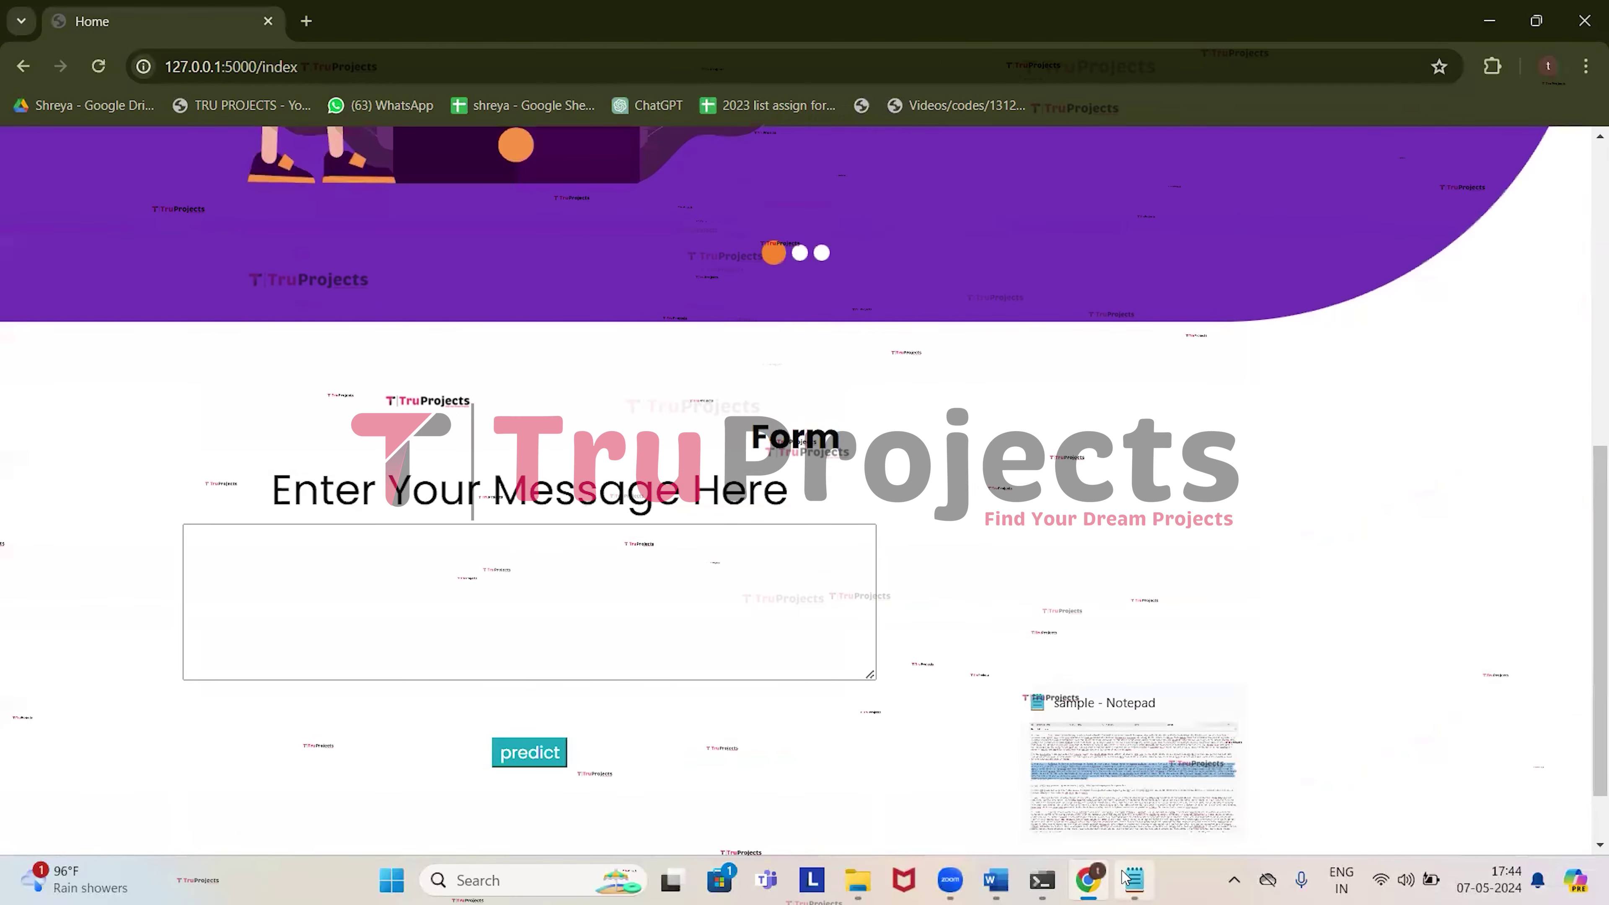
# Select and copy line 5 on the Cable and Wireless merger in Notepad.
pyautogui.click(1134, 880)
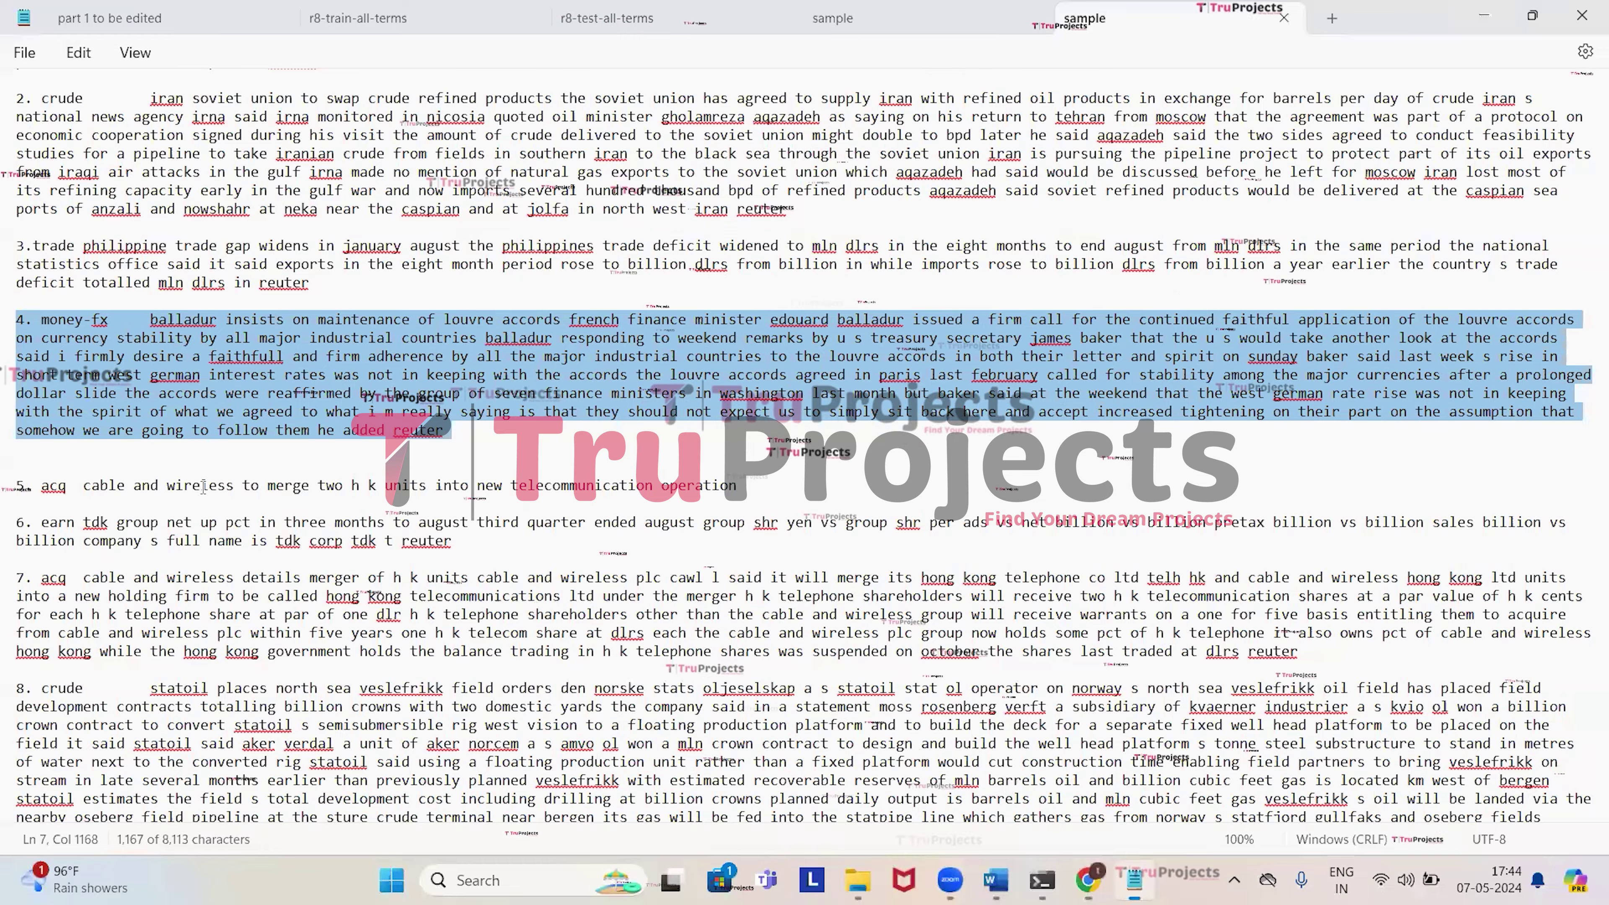
pyautogui.scroll(-2, 203, 487)
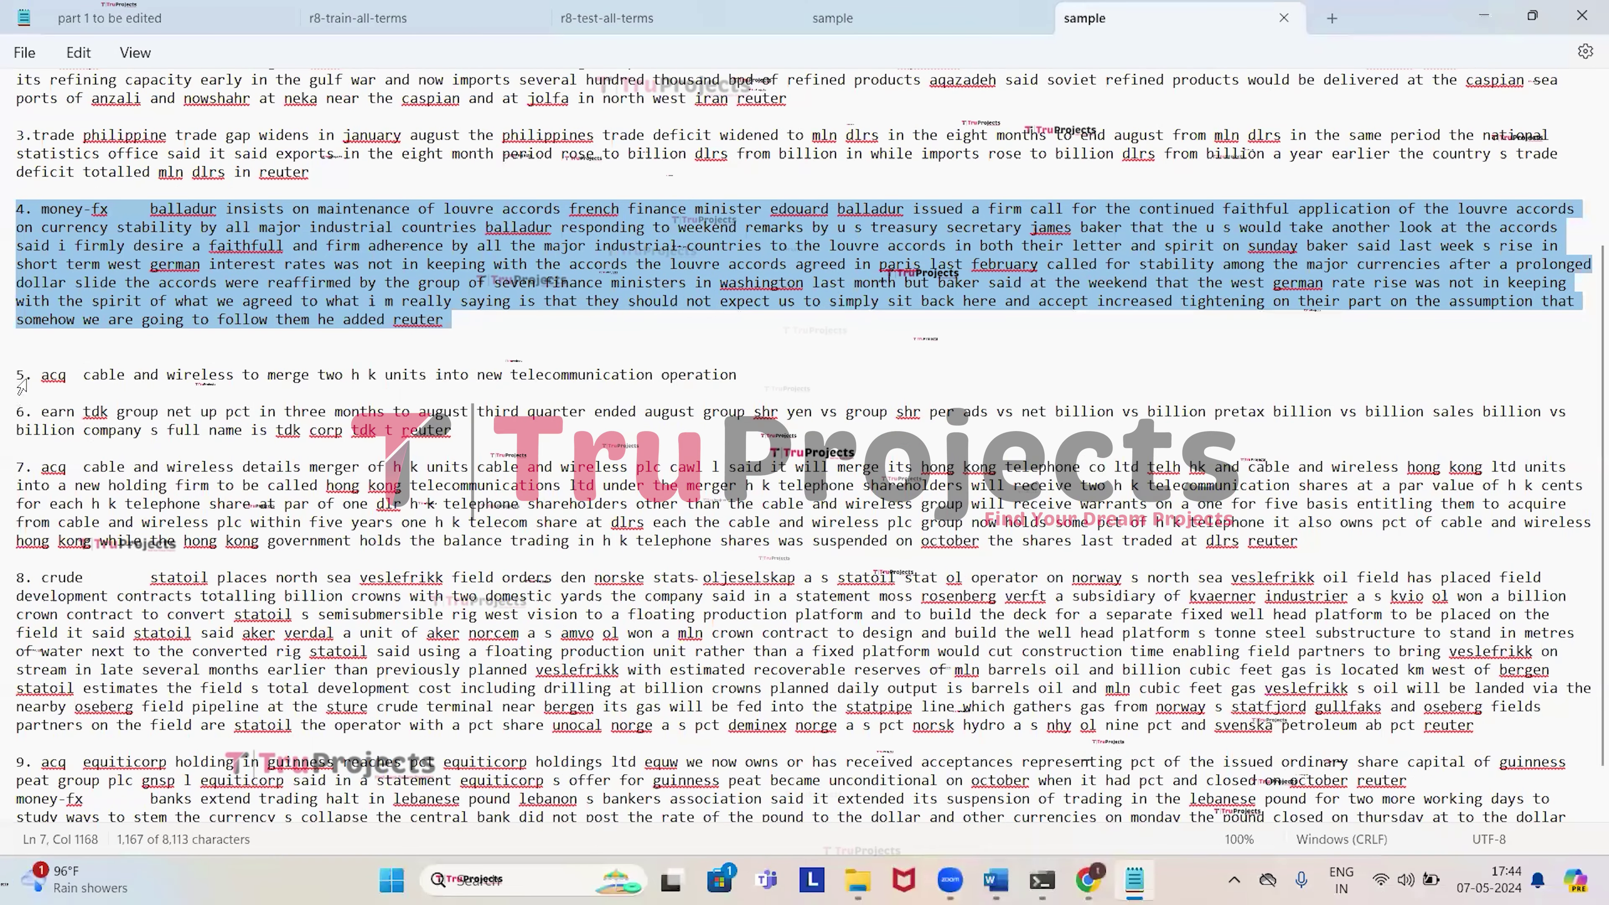
pyautogui.tripleClick(22, 377)
pyautogui.hotkey('ctrl', 'c')
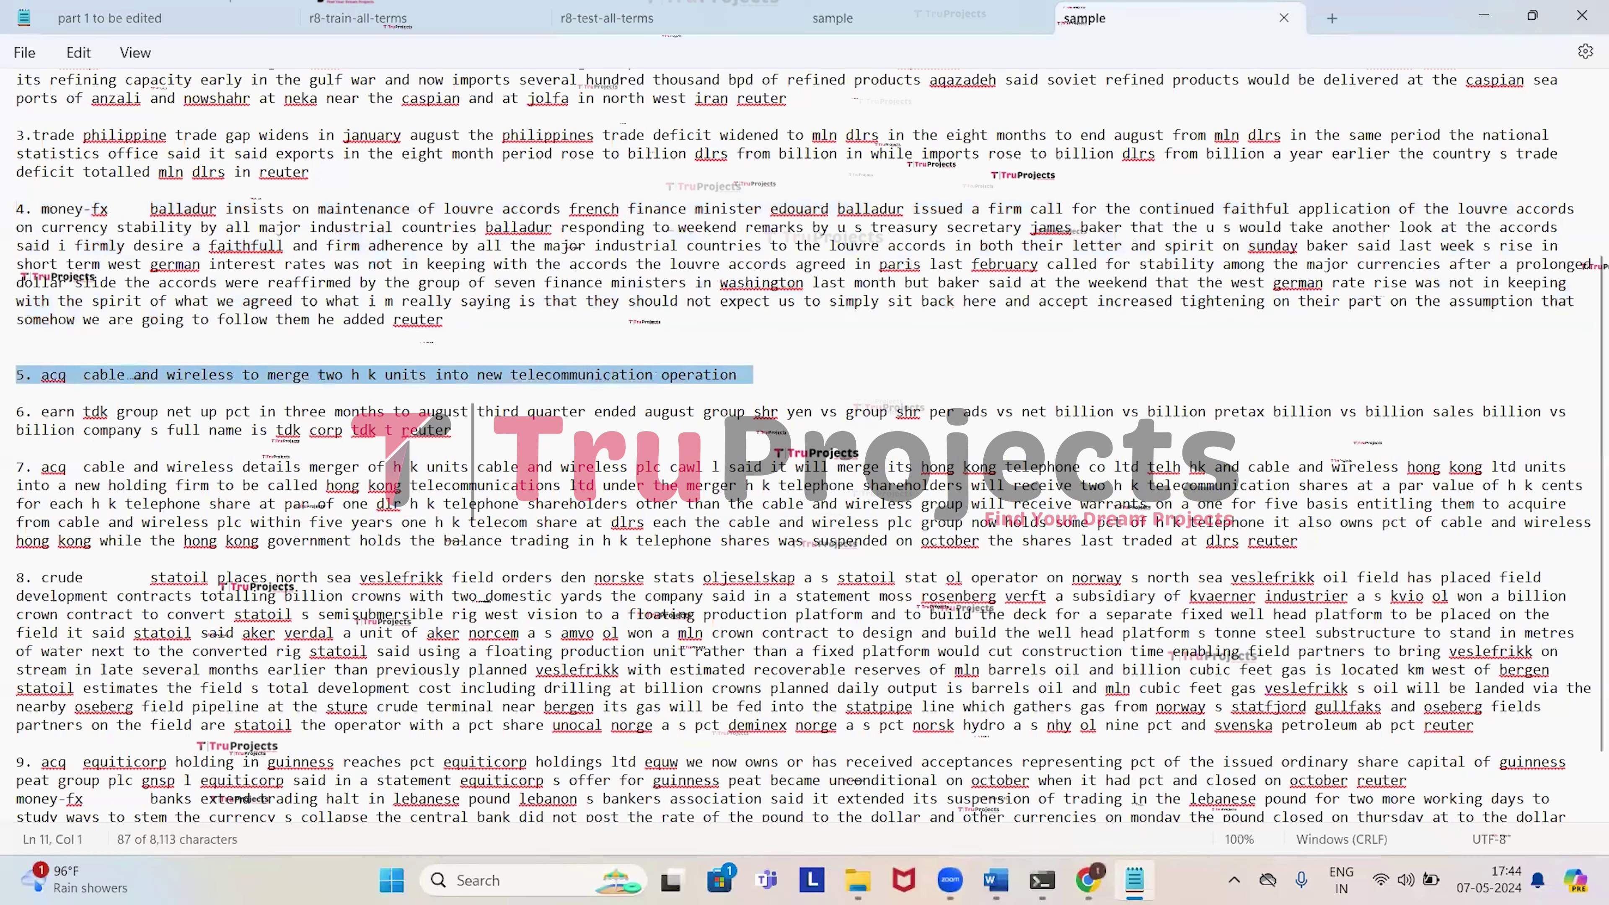
pyautogui.hotkey('alt', 'Tab')
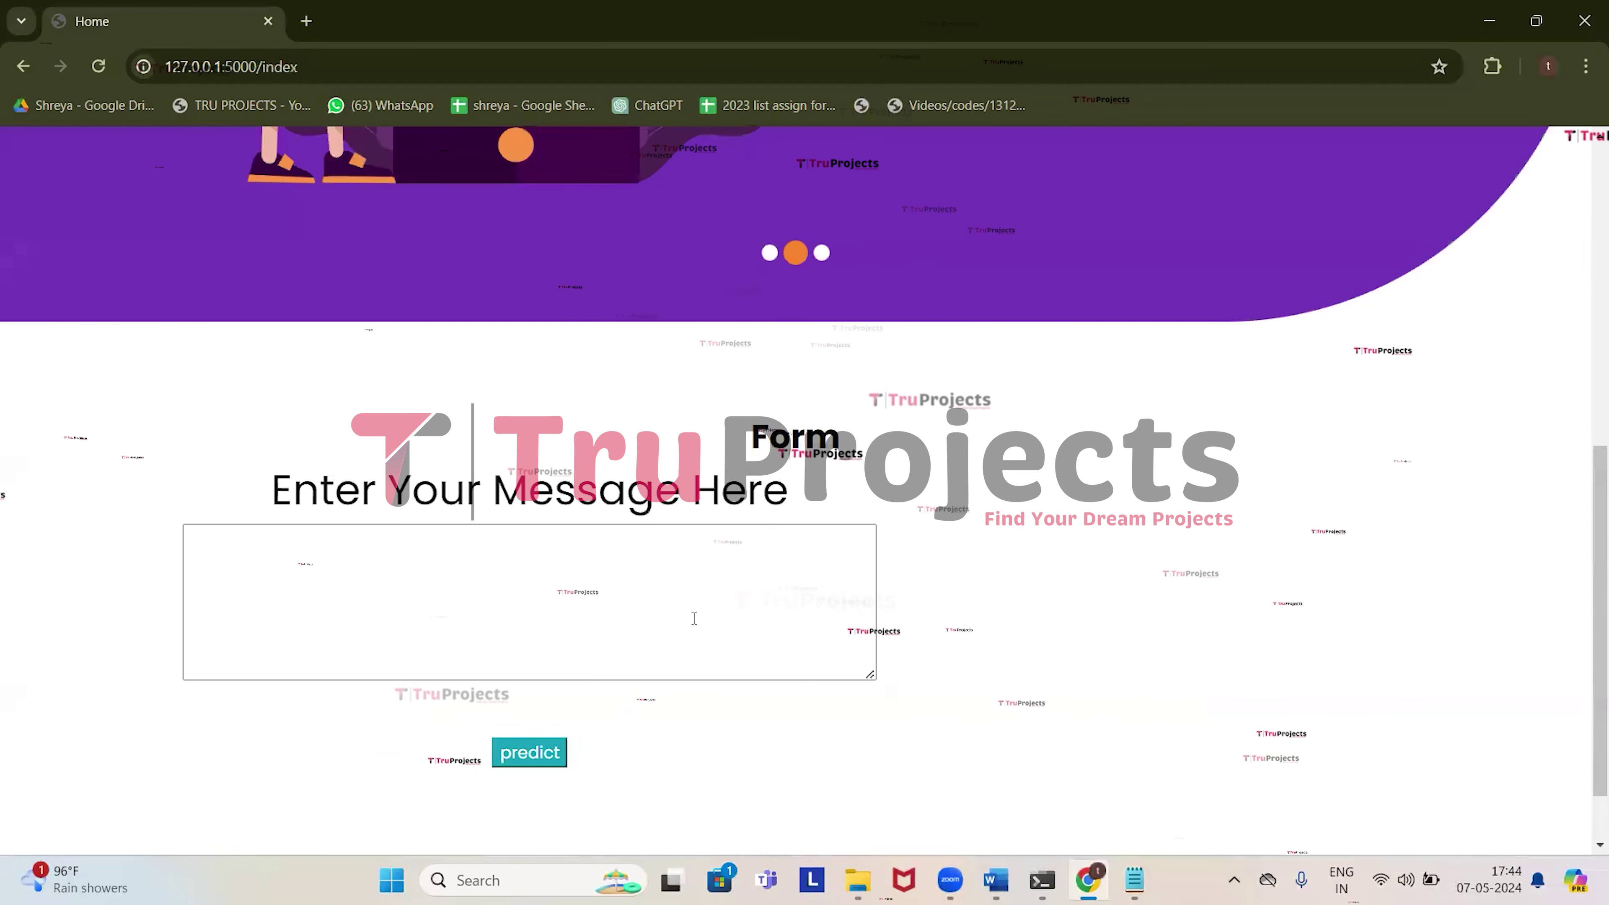
# Paste line 5 on the Cable and Wireless merger and submit it for prediction.
pyautogui.click(694, 618)
pyautogui.hotkey('ctrl', 'v')
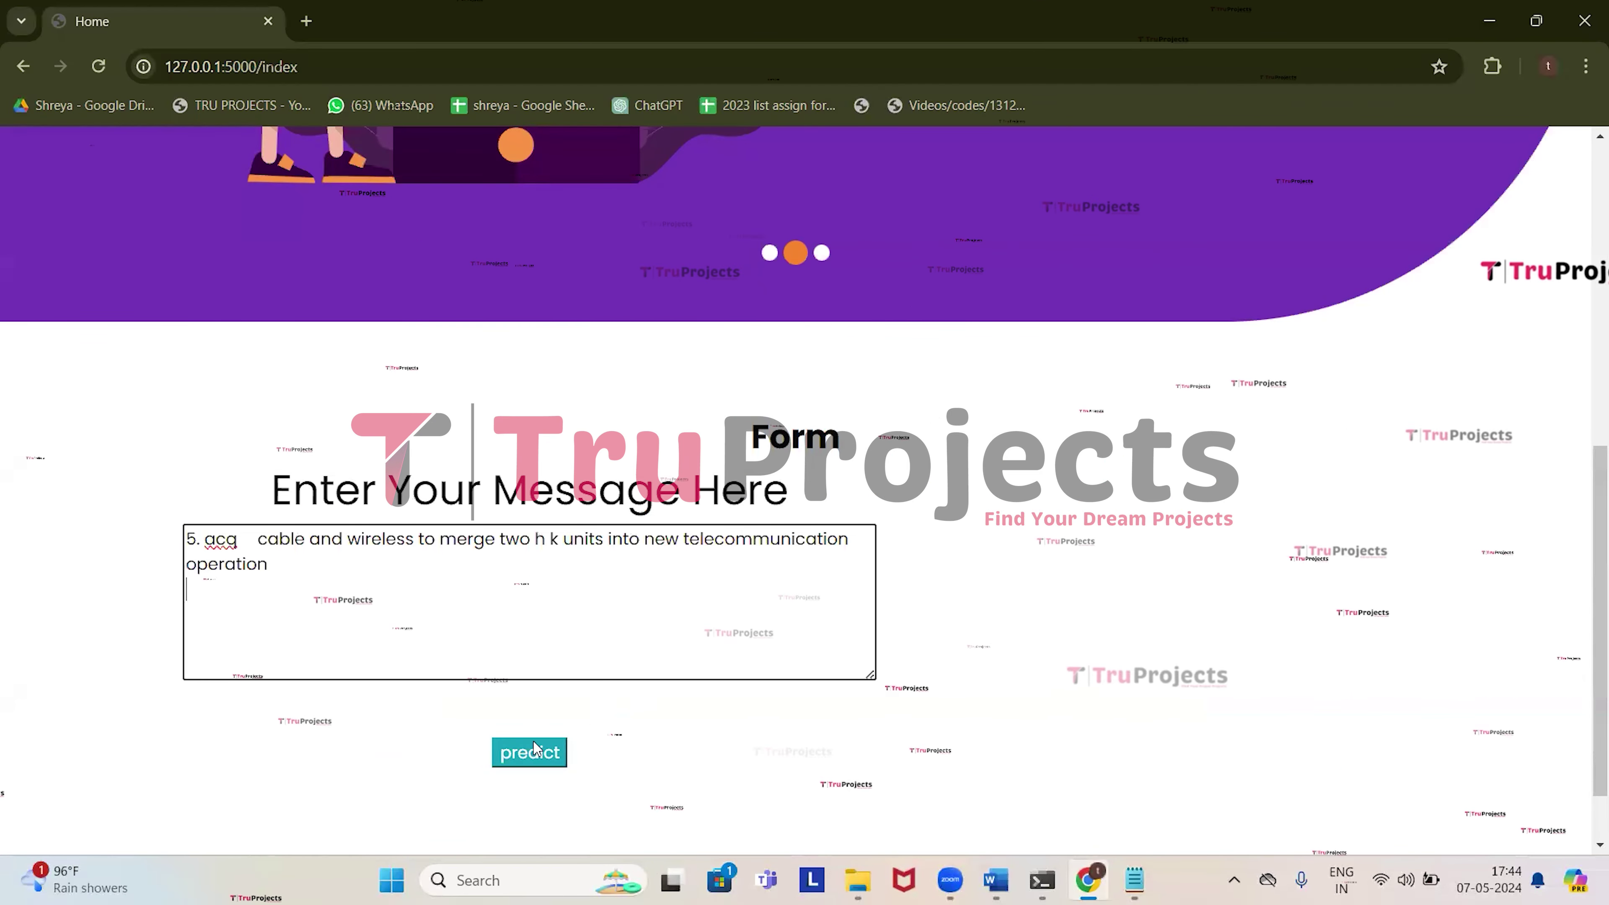
pyautogui.click(533, 744)
# Review the highly confidential label with keywords wireless, merge and telecommunication, then go home.
pyautogui.scroll(-5, 515, 753)
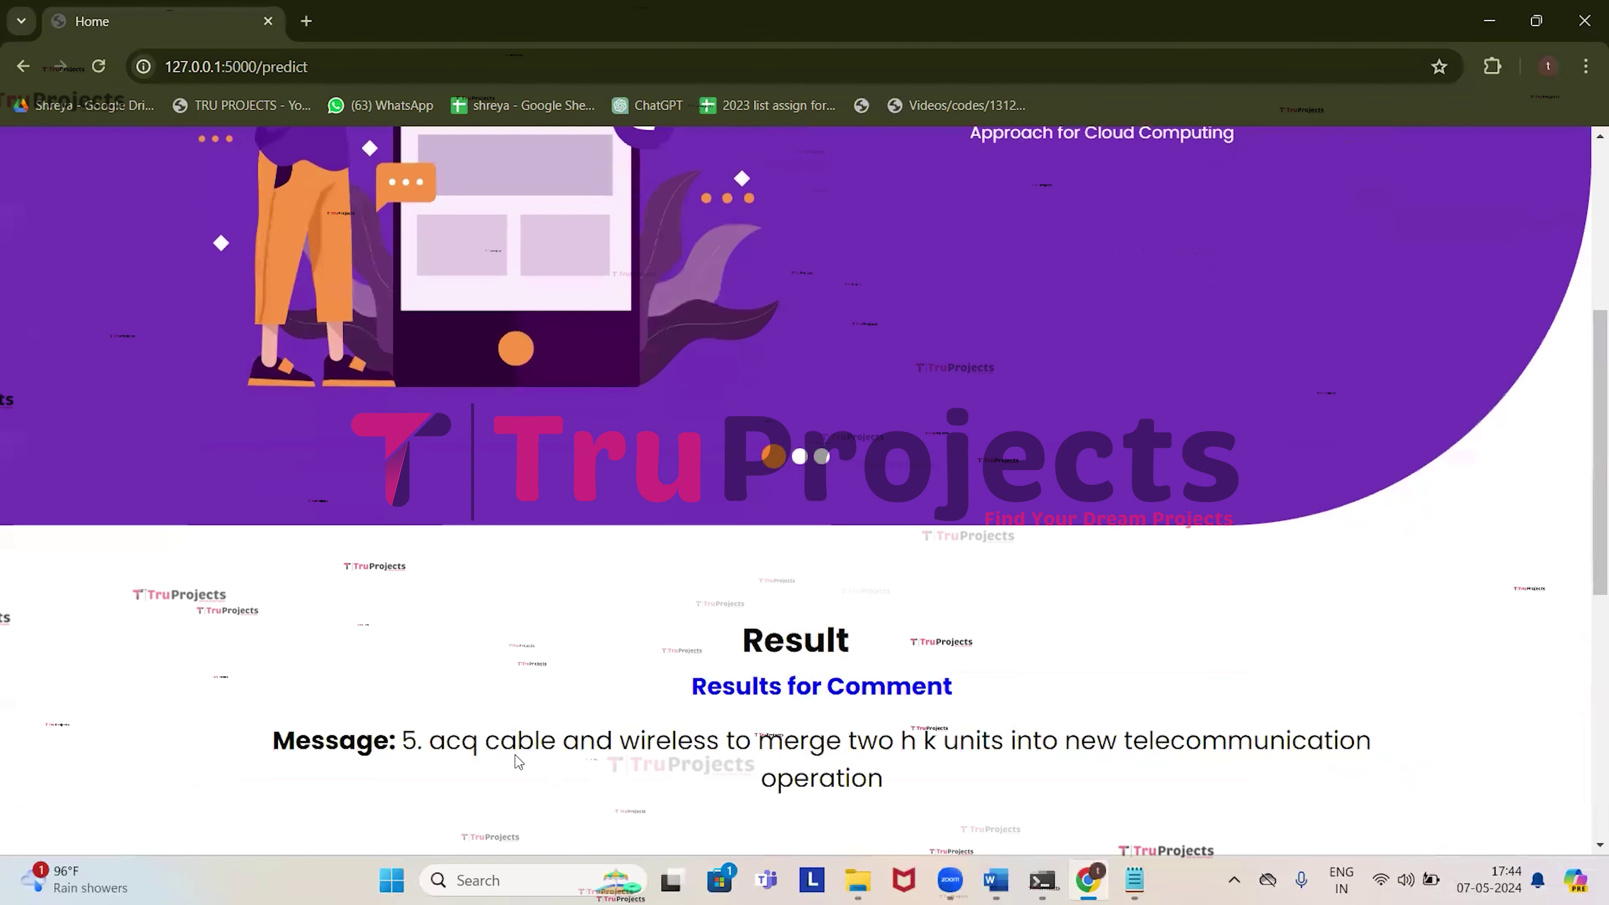
pyautogui.scroll(-3, 516, 761)
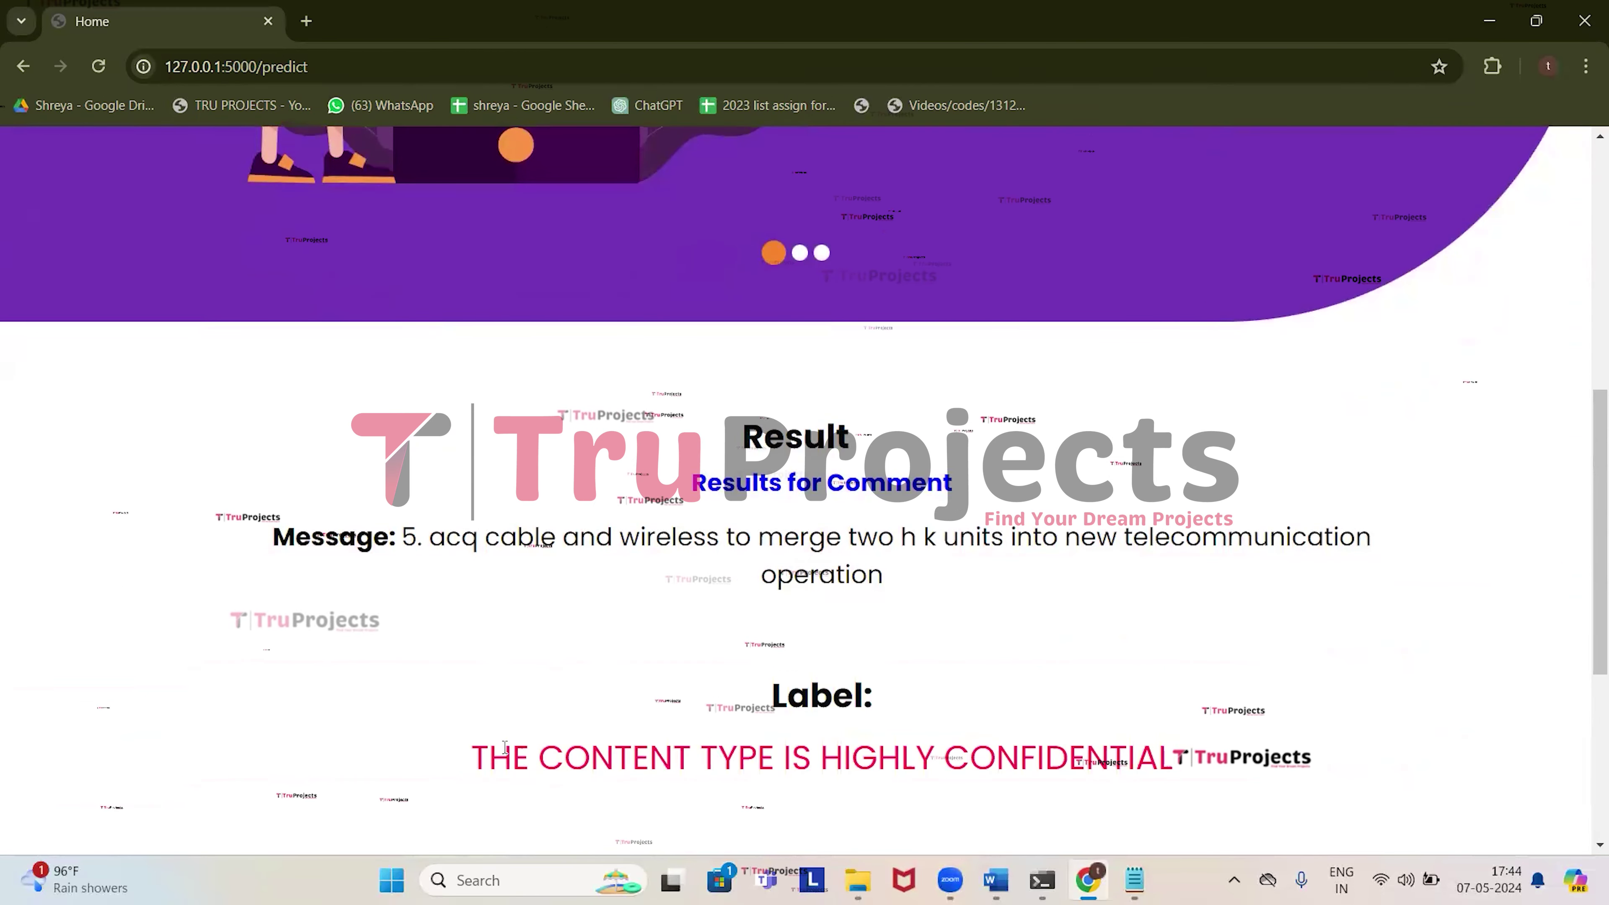
pyautogui.moveTo(483, 748); pyautogui.dragTo(1217, 758)
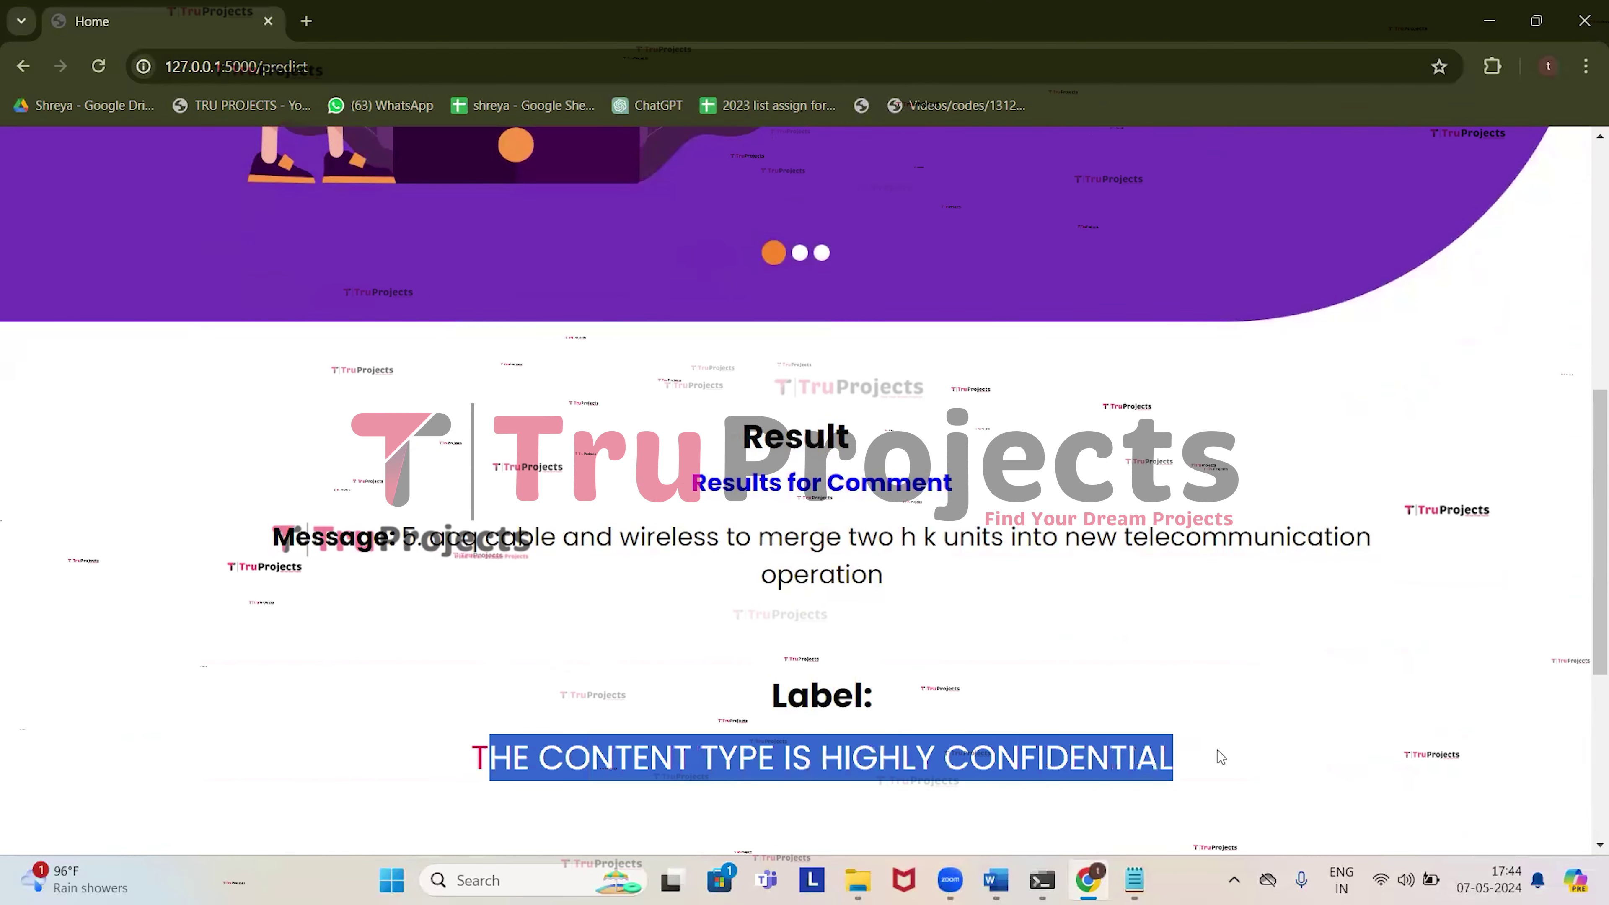
pyautogui.scroll(-6, 969, 678)
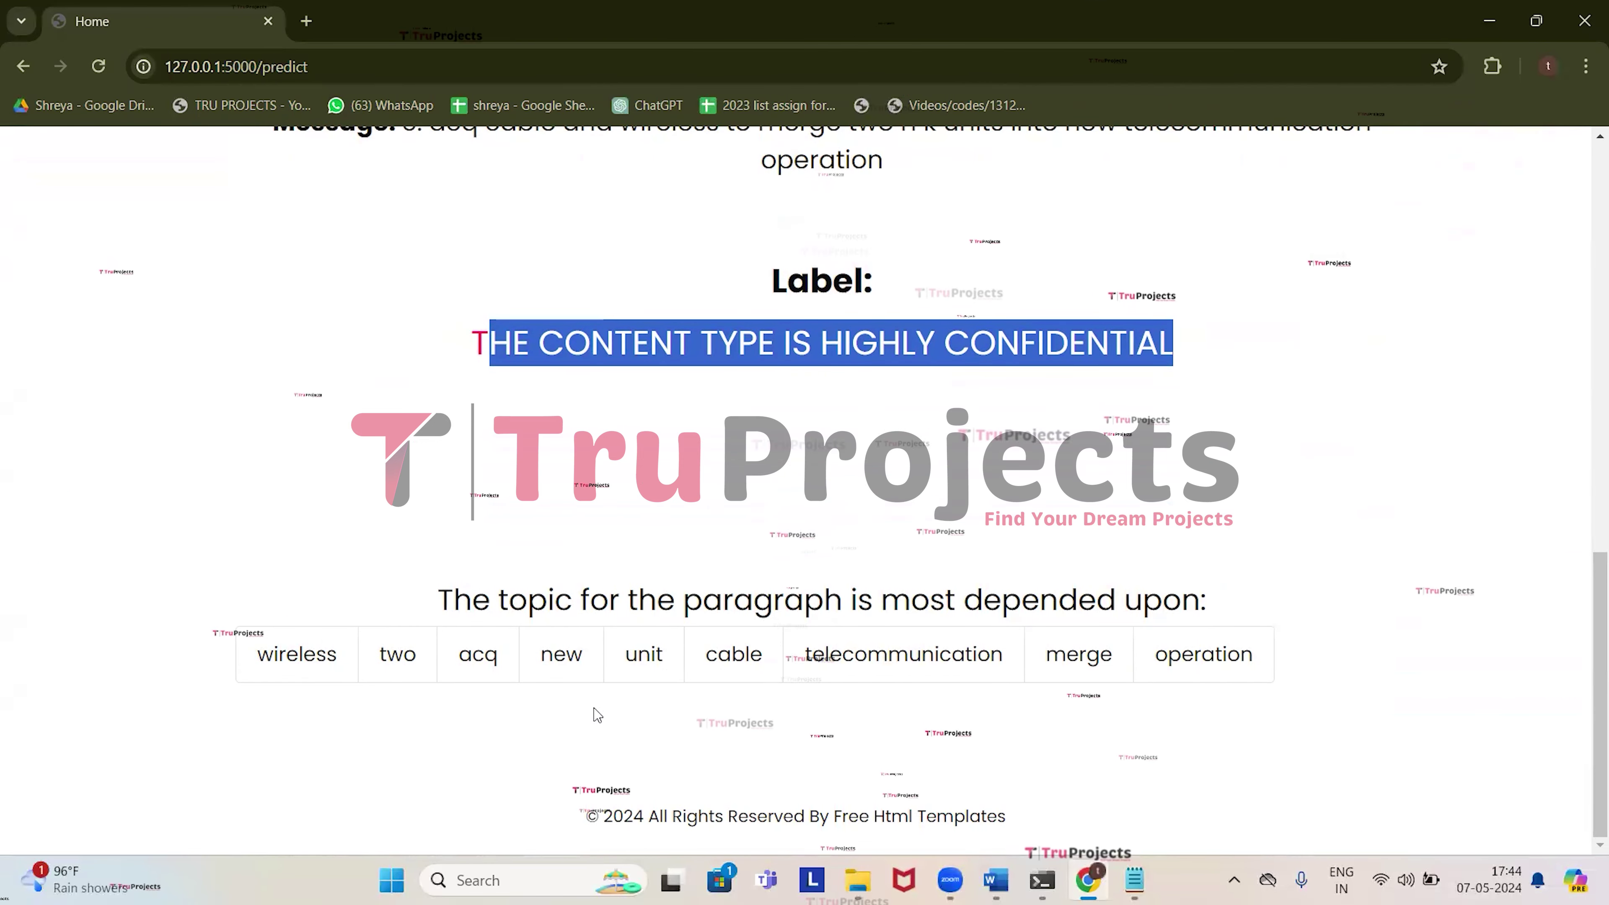
pyautogui.scroll(15, 598, 715)
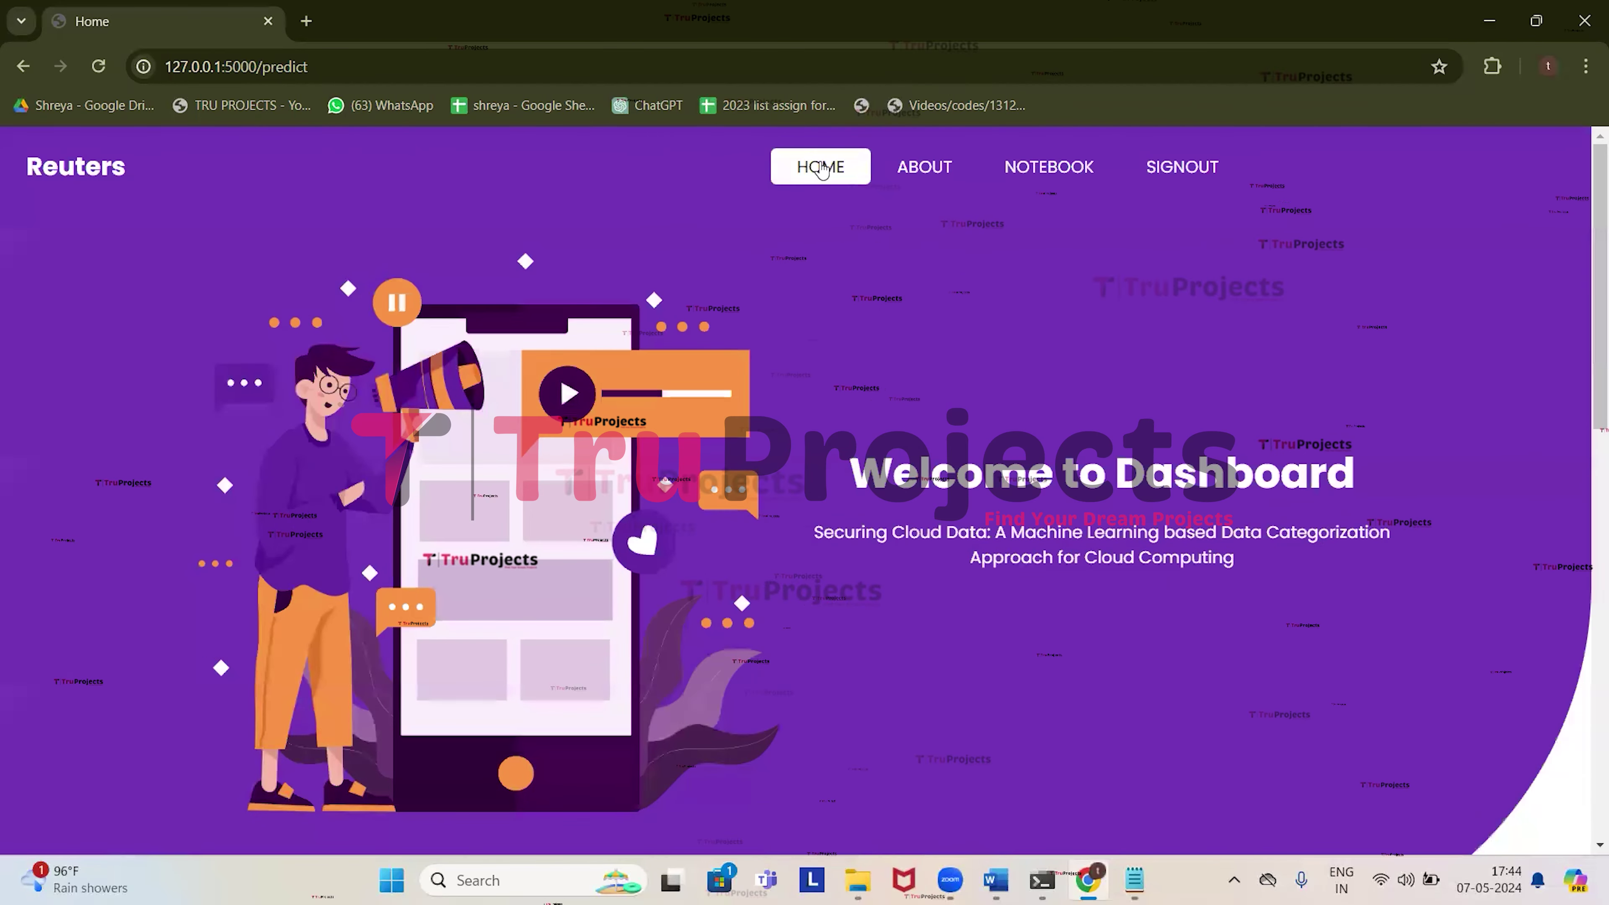
pyautogui.click(821, 168)
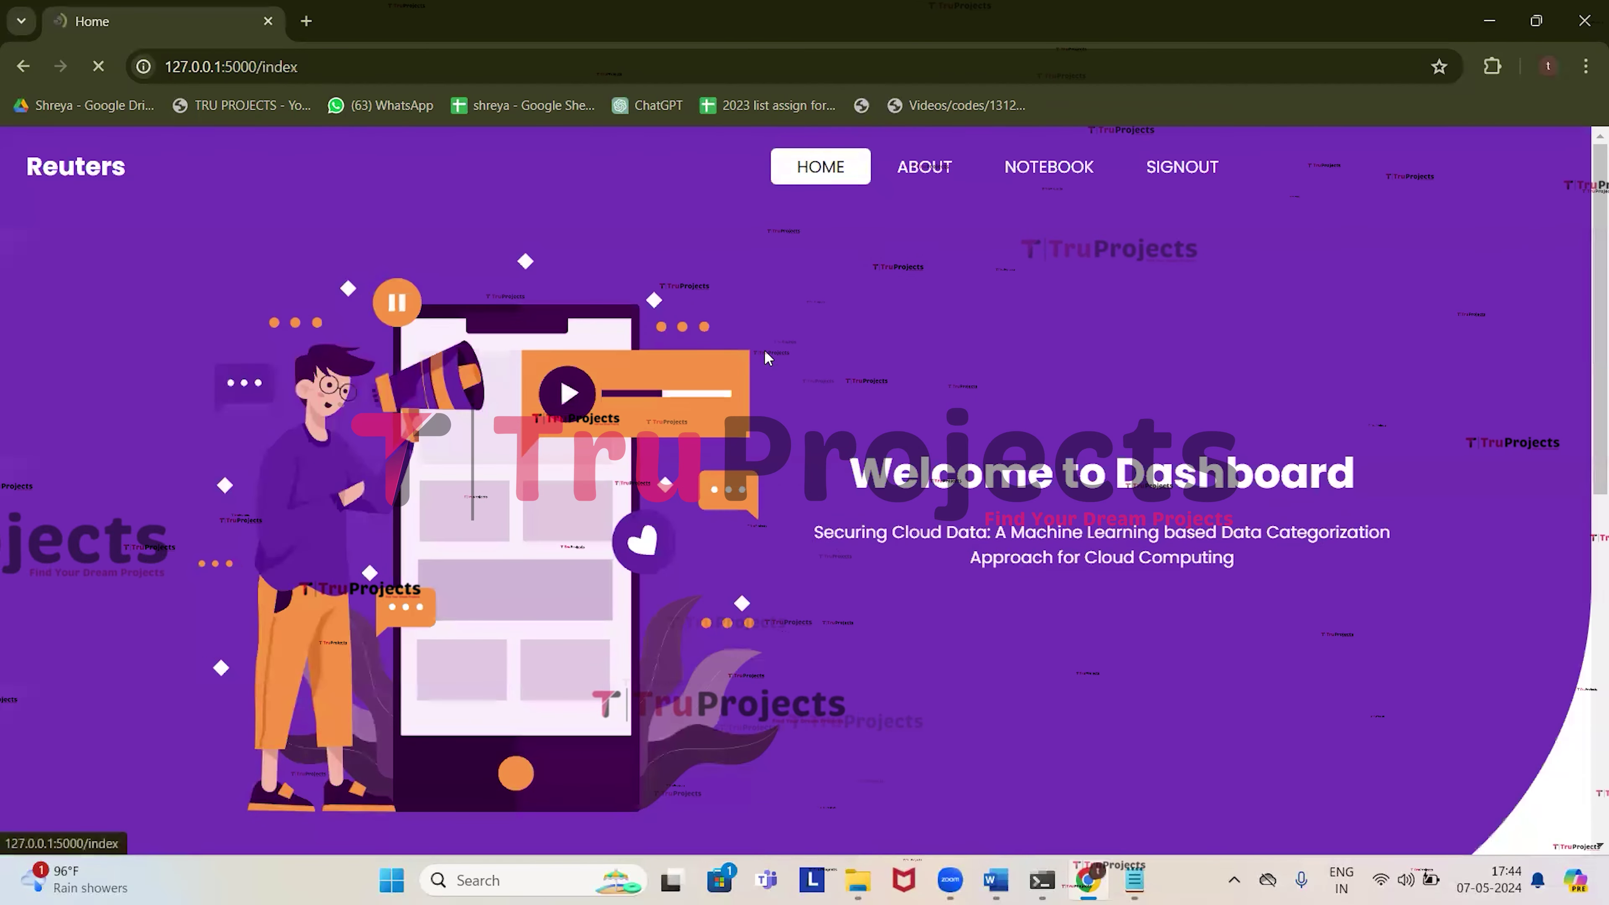
pyautogui.scroll(-10, 744, 598)
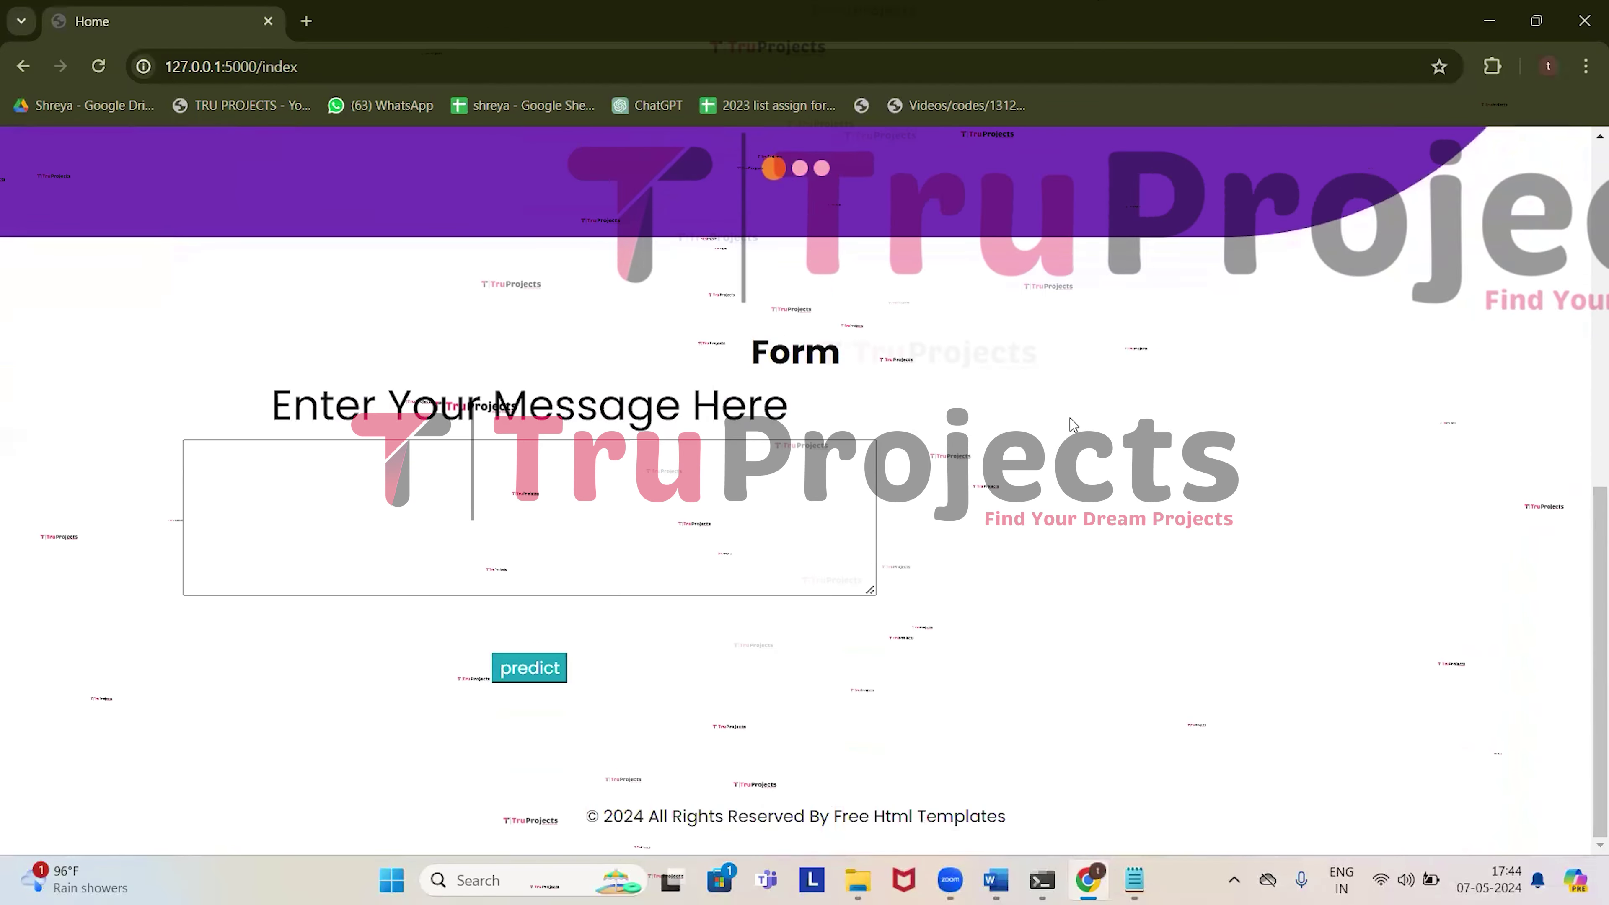
pyautogui.hotkey('alt', 'Tab')
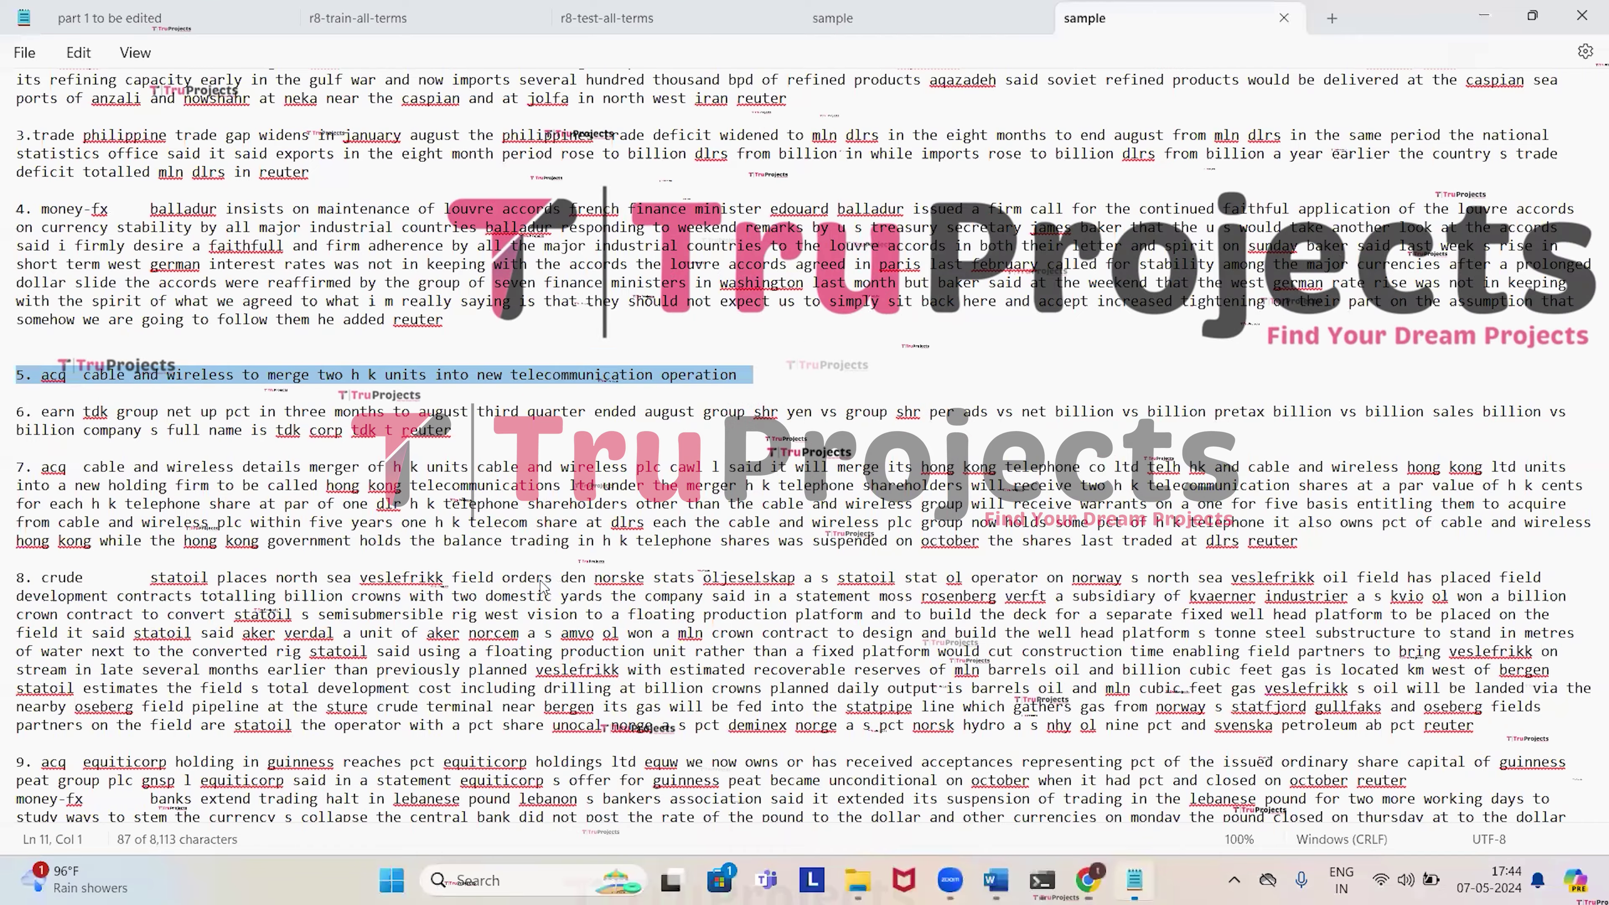
# Copy Notepad paragraph 8 on Statoil's Veslefrikk field into the message box and submit it.
pyautogui.scroll(-2, 23, 501)
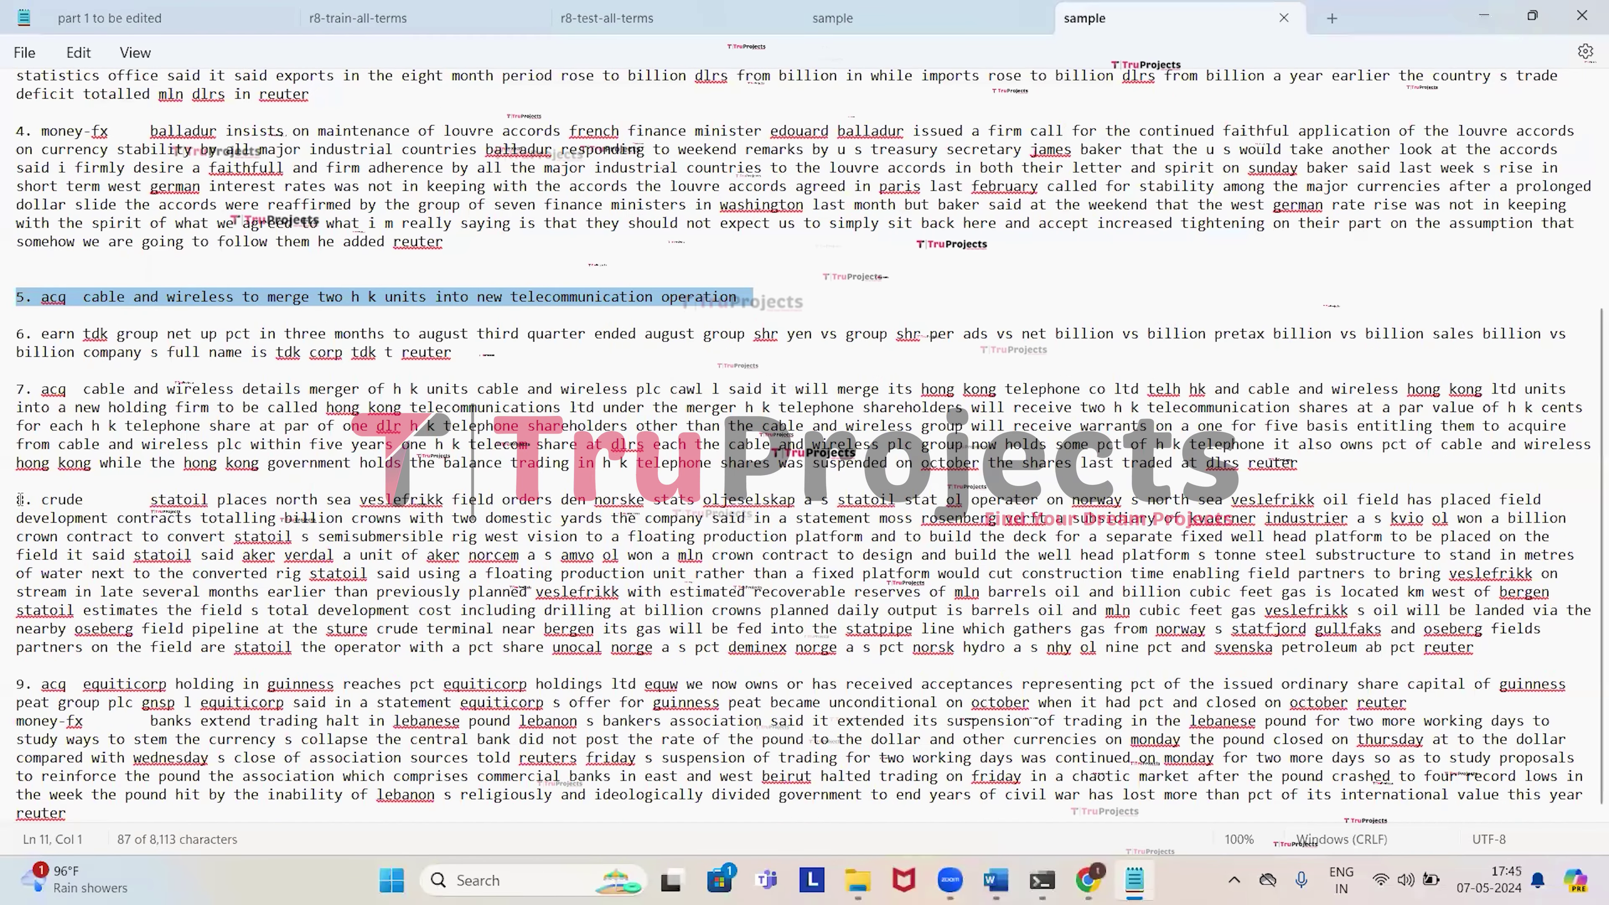
pyautogui.moveTo(19, 500); pyautogui.dragTo(1427, 659)
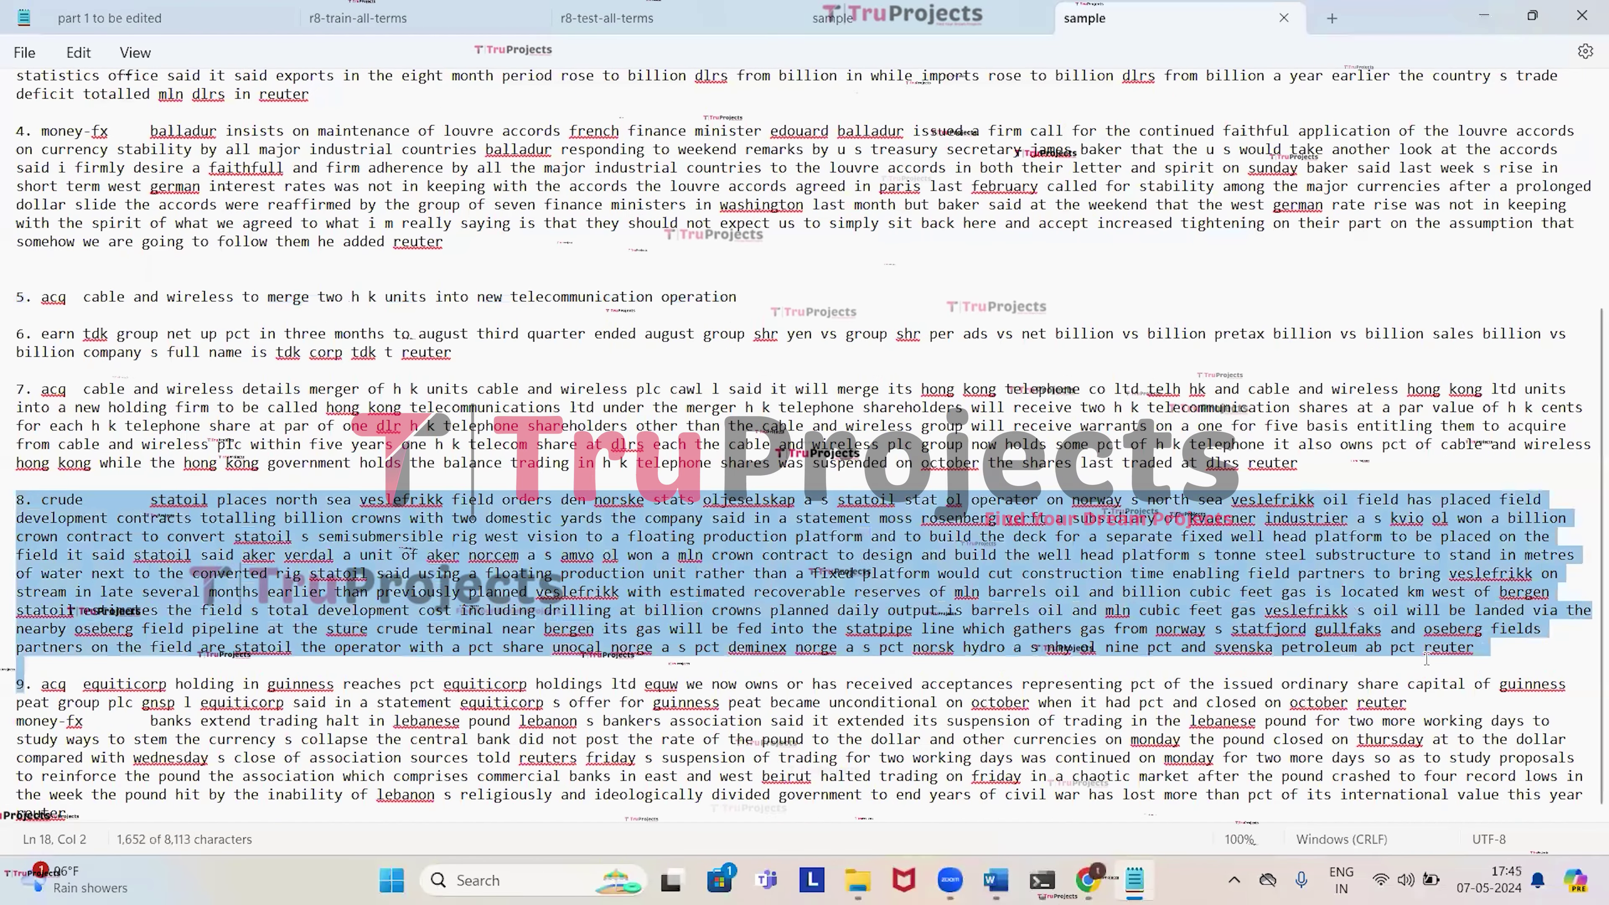
pyautogui.hotkey('ctrl', 'c')
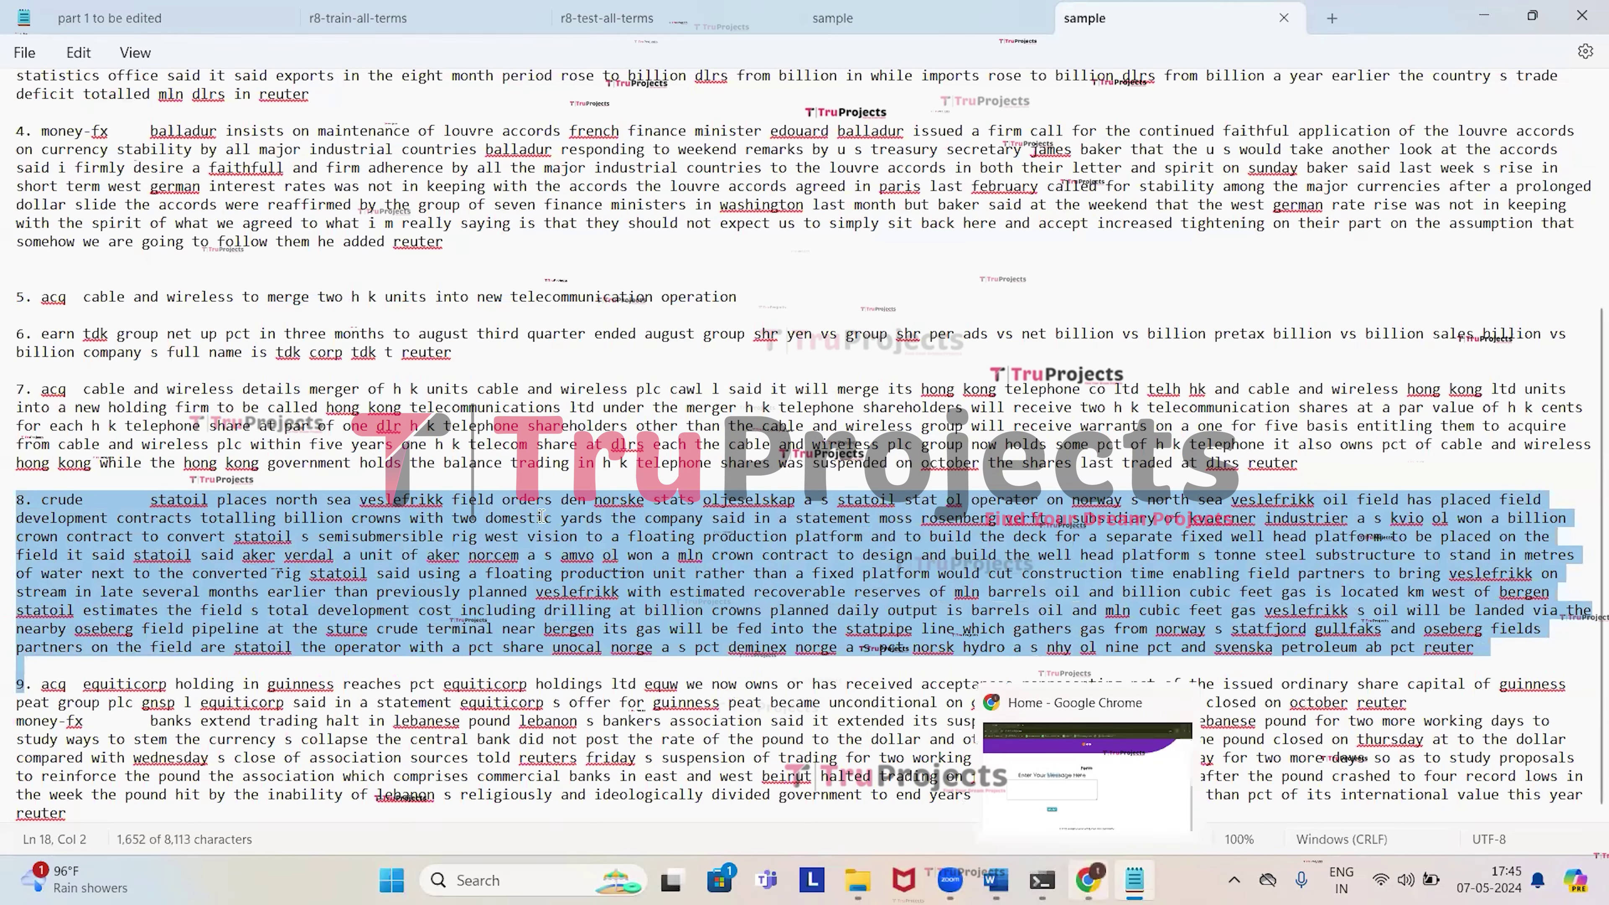
pyautogui.hotkey('alt', 'Tab')
pyautogui.hotkey('ctrl', 'v')
pyautogui.click(545, 662)
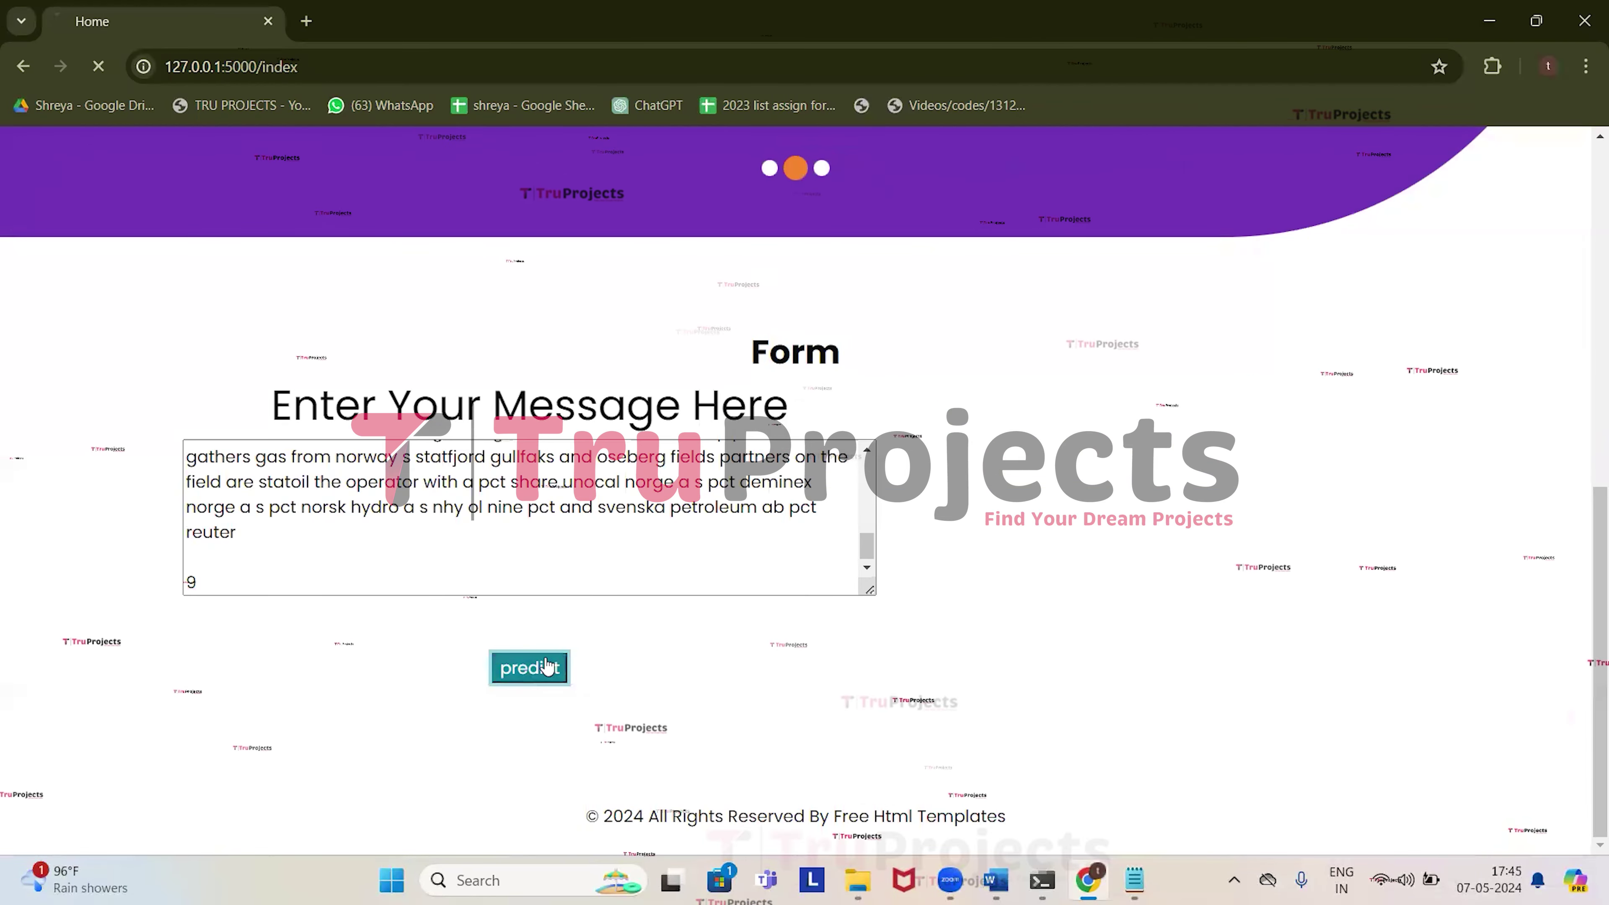
# Highlight the BASIC CLASS label and check topic words field, statoil and veslefrikk.
pyautogui.scroll(-10, 546, 658)
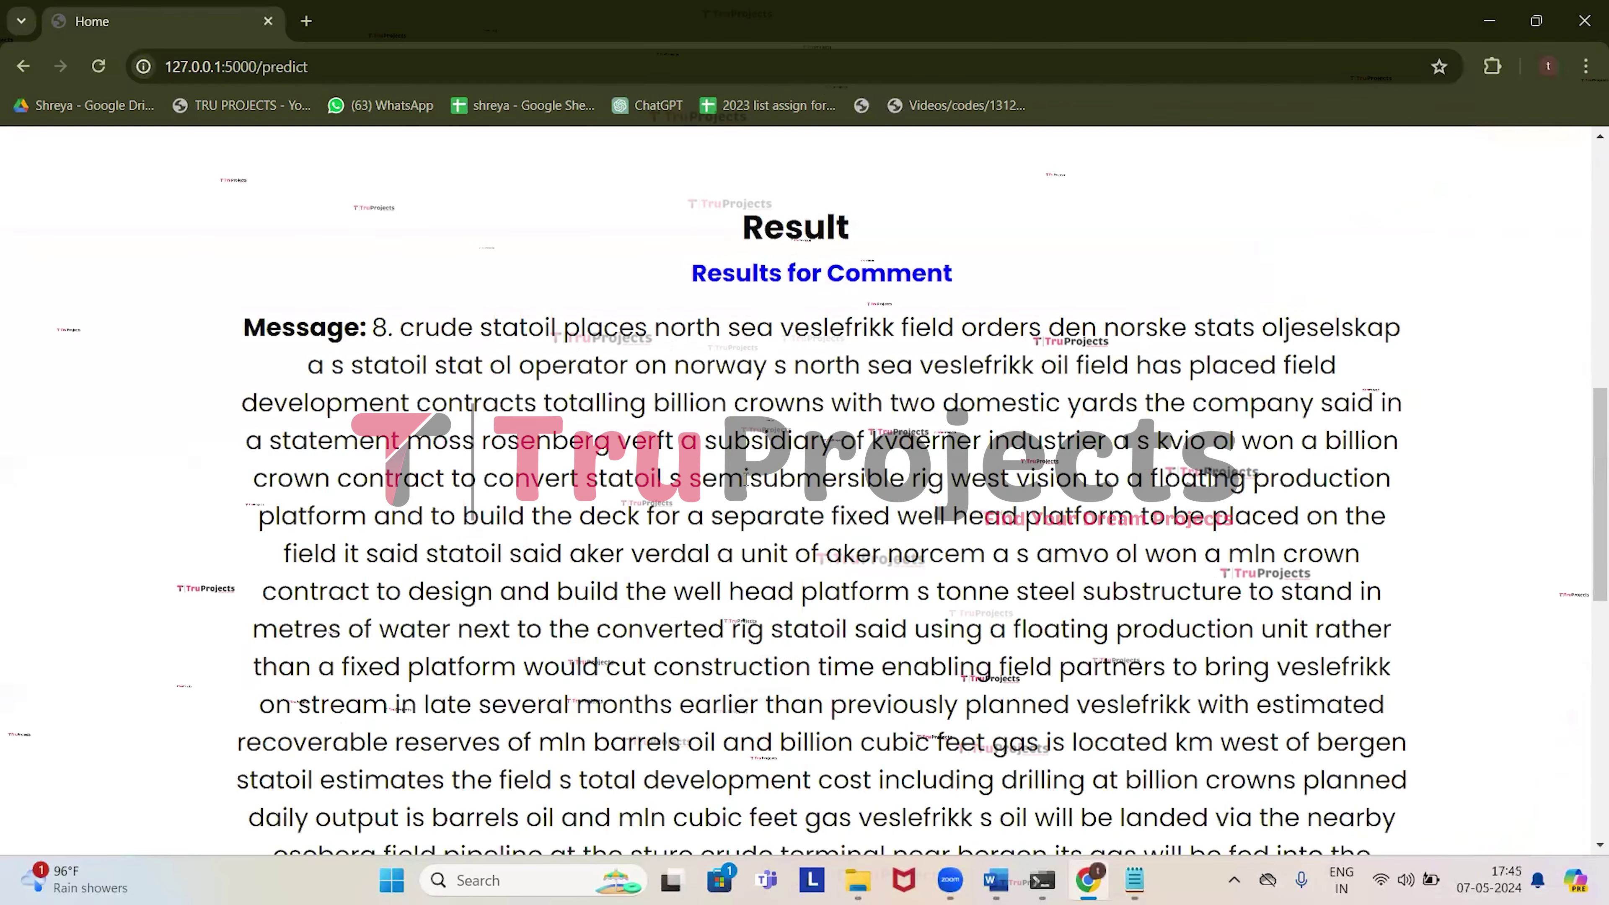
pyautogui.scroll(-8, 654, 618)
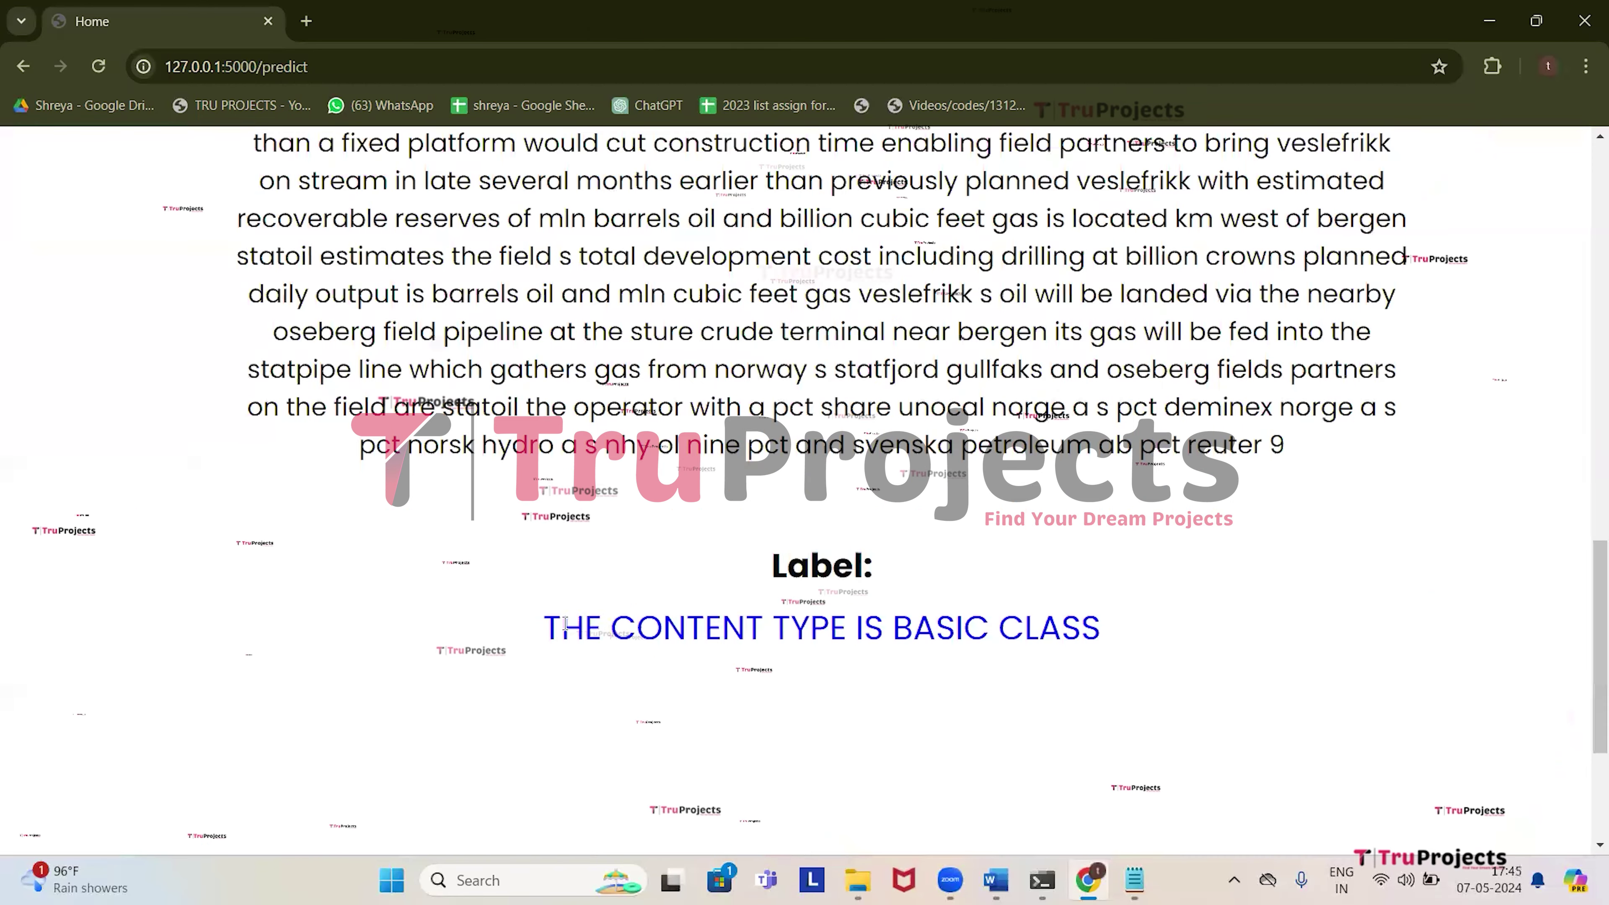
pyautogui.moveTo(561, 628); pyautogui.dragTo(1117, 632)
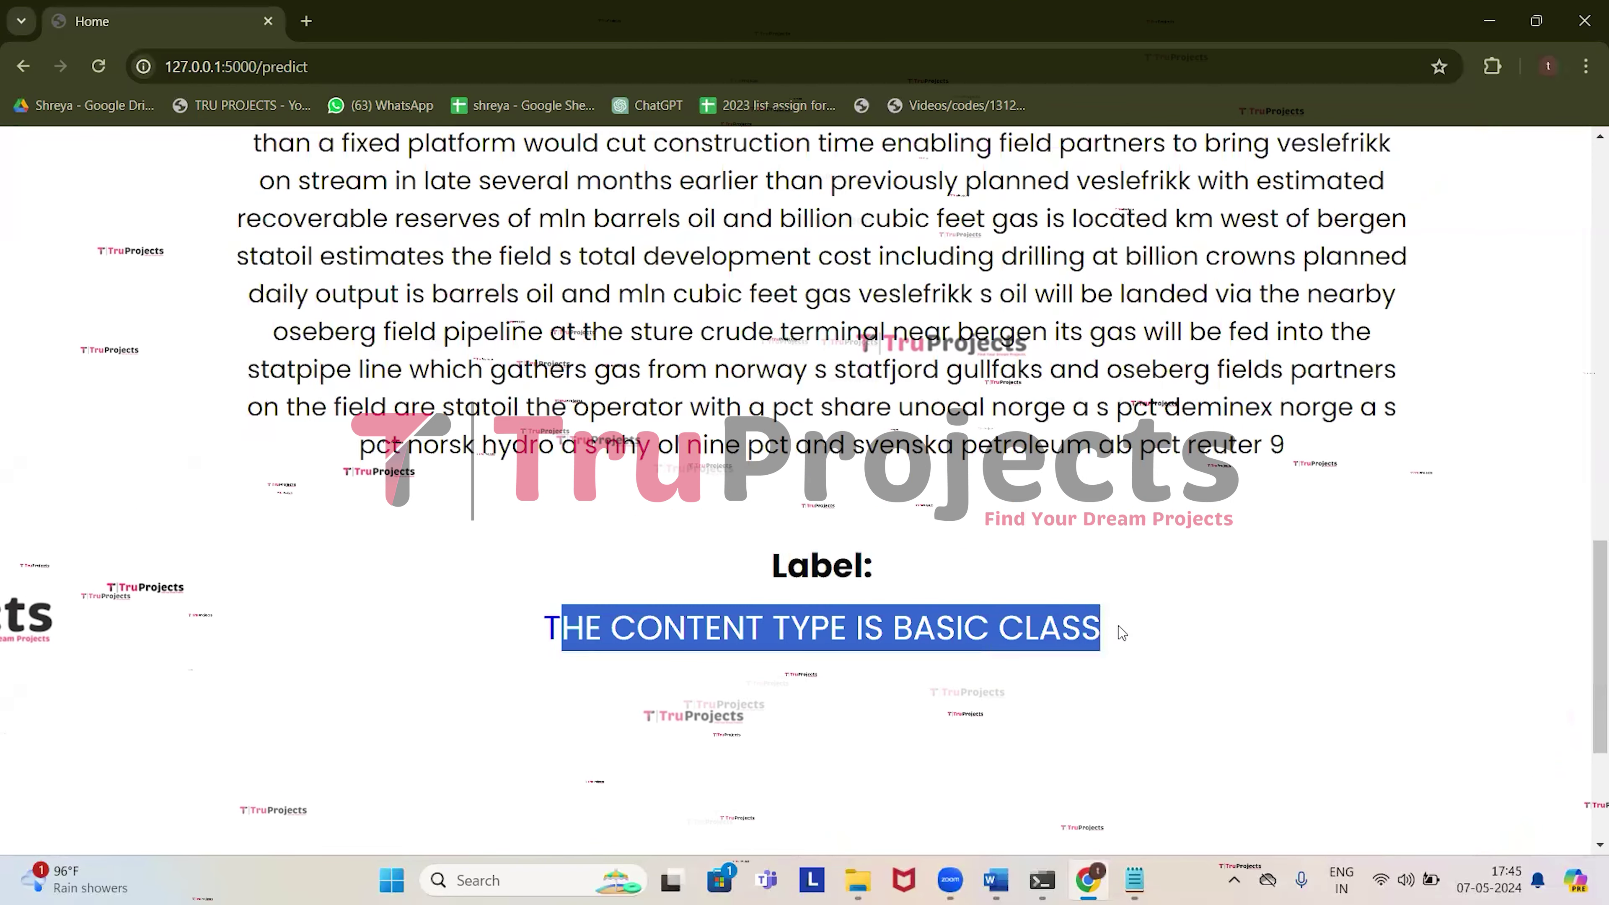
pyautogui.scroll(-4, 1054, 637)
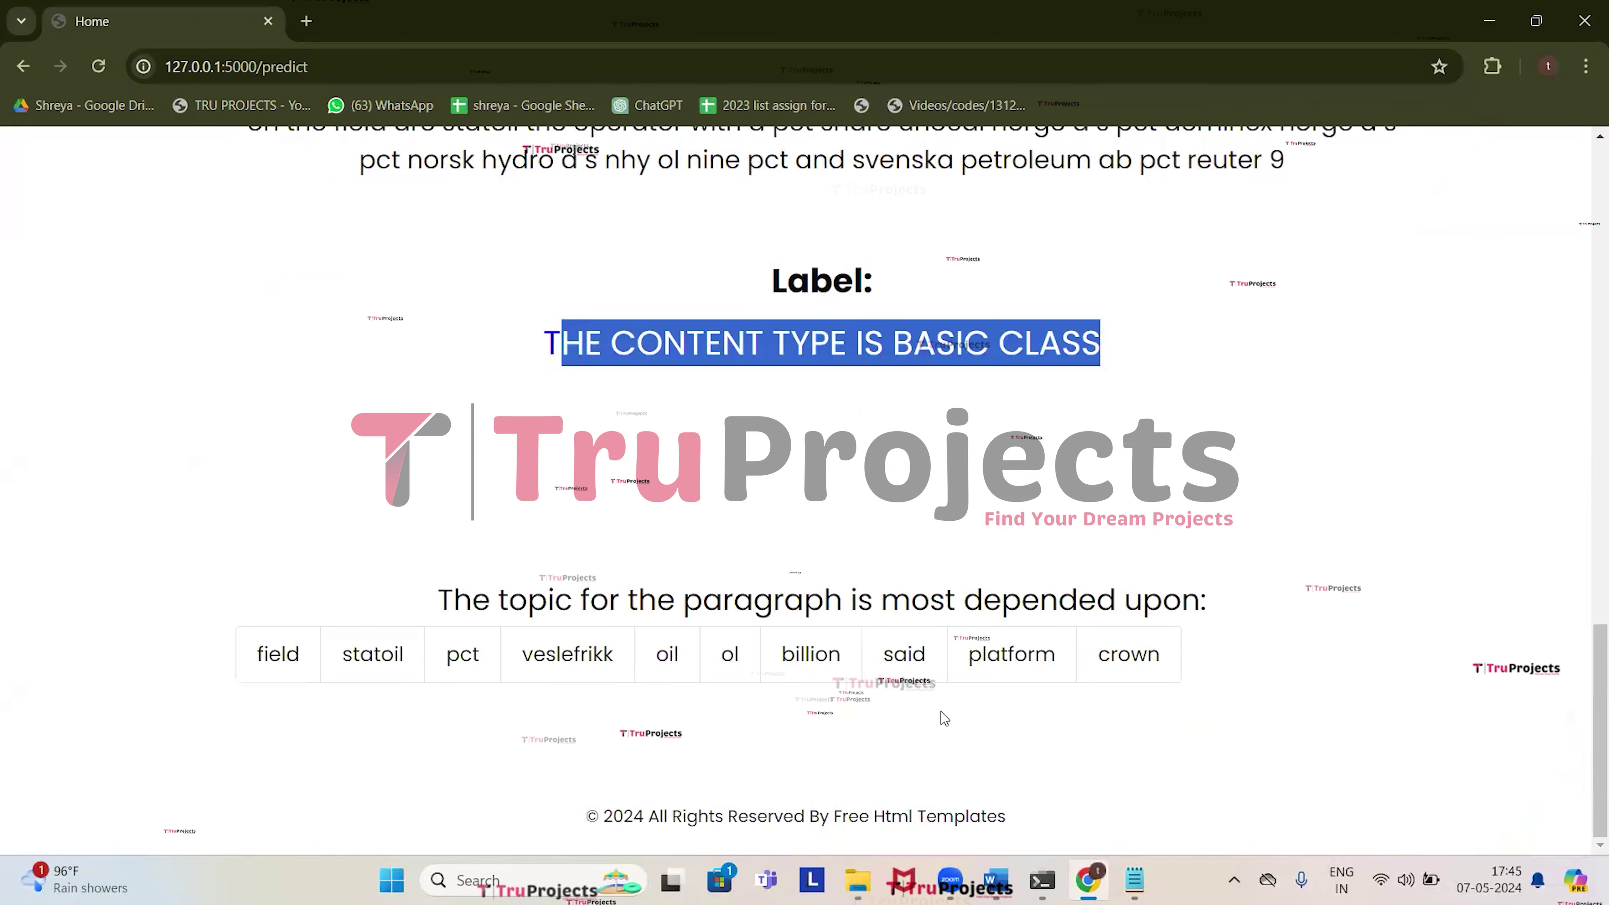
pyautogui.scroll(15, 706, 521)
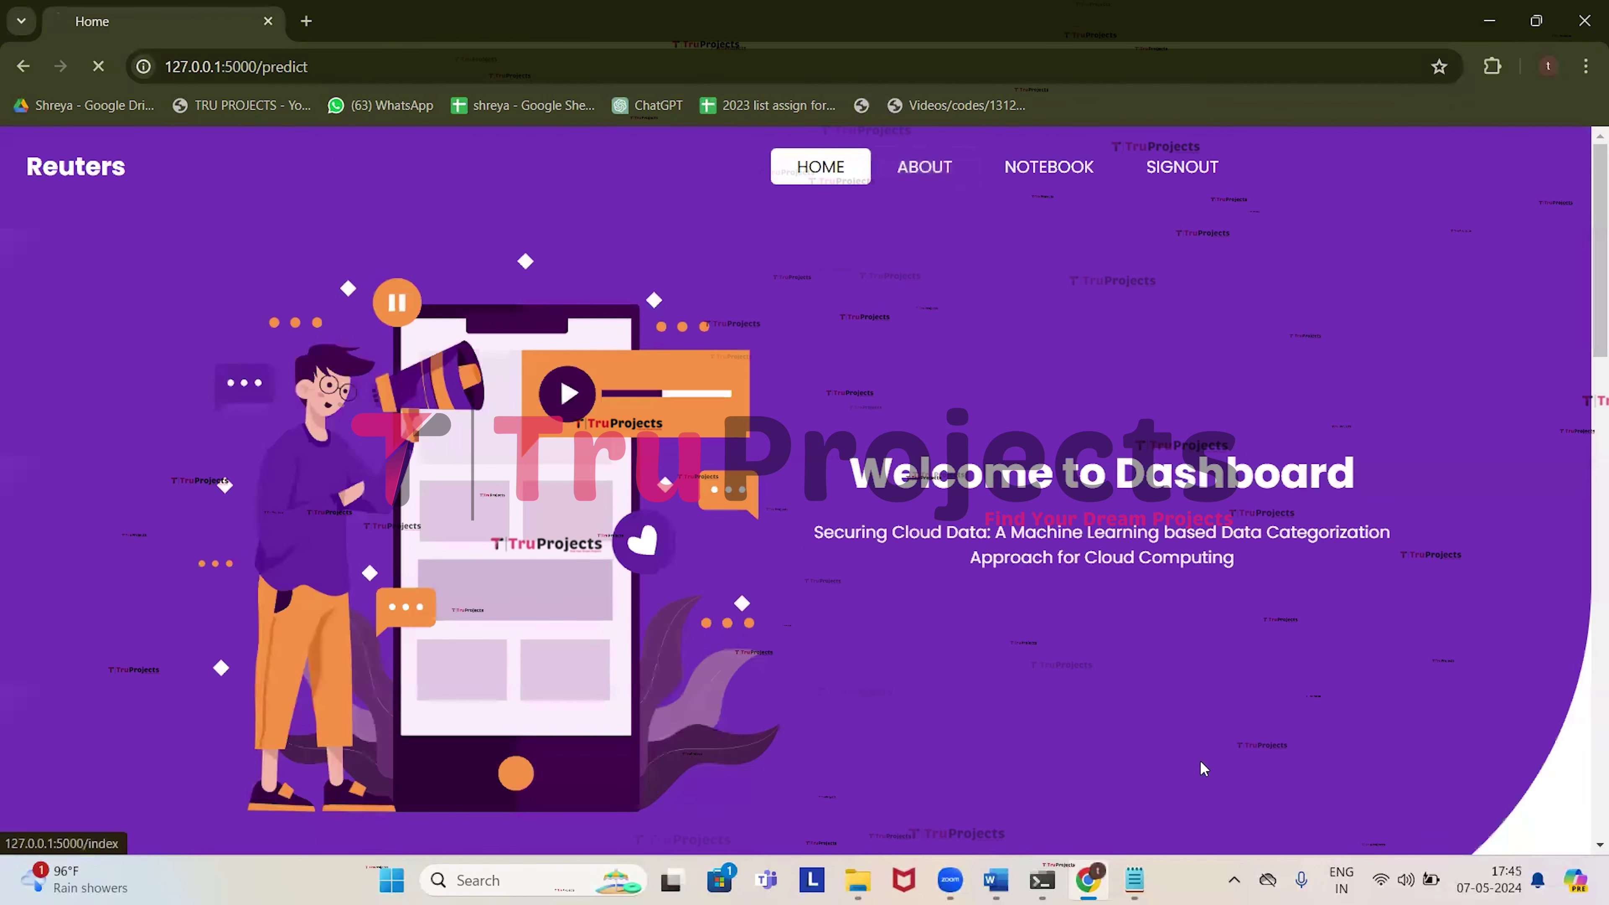
# Select paragraph 9 on Equiticorp through 'this year reuter' in Notepad, then return to Chrome.
pyautogui.hotkey('alt', 'Tab')
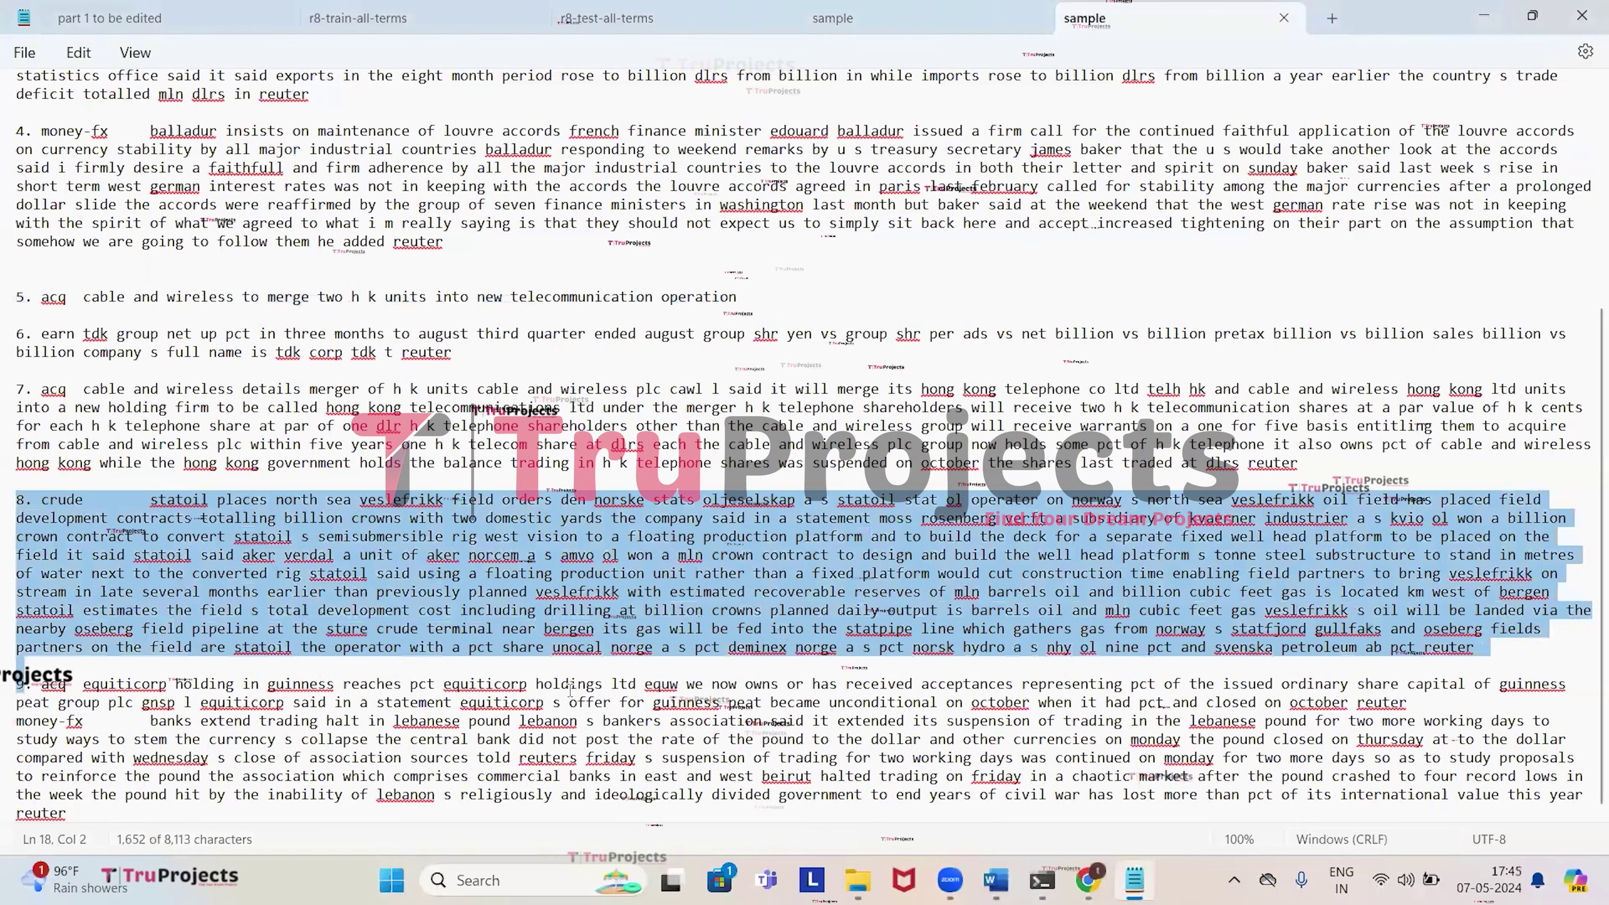
pyautogui.click(83, 721)
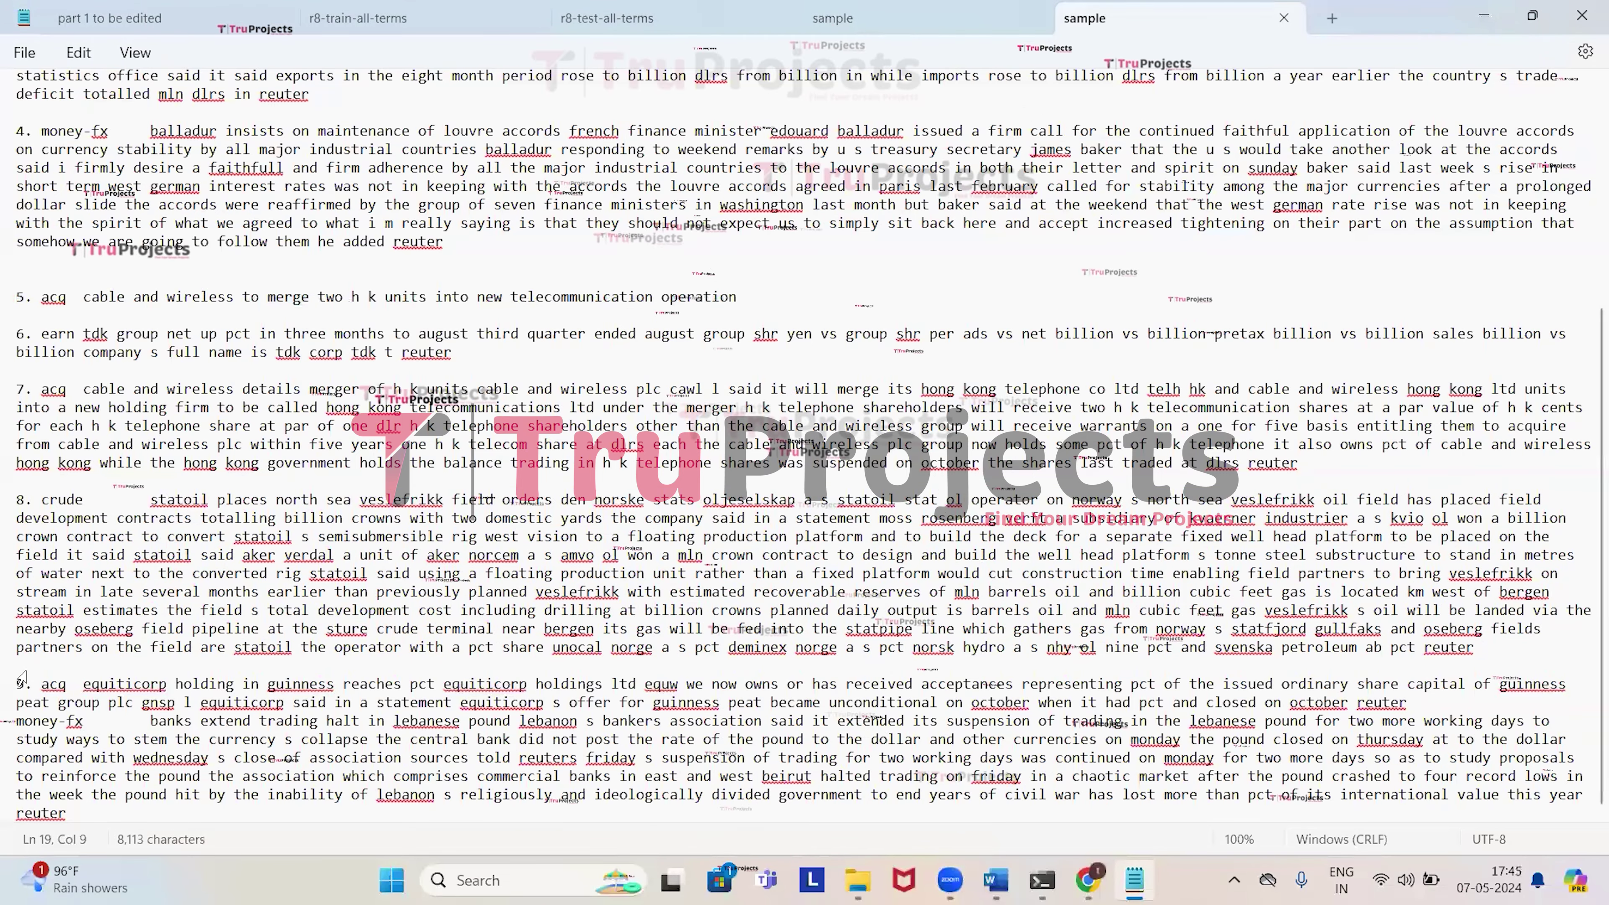
pyautogui.moveTo(20, 666); pyautogui.dragTo(131, 809)
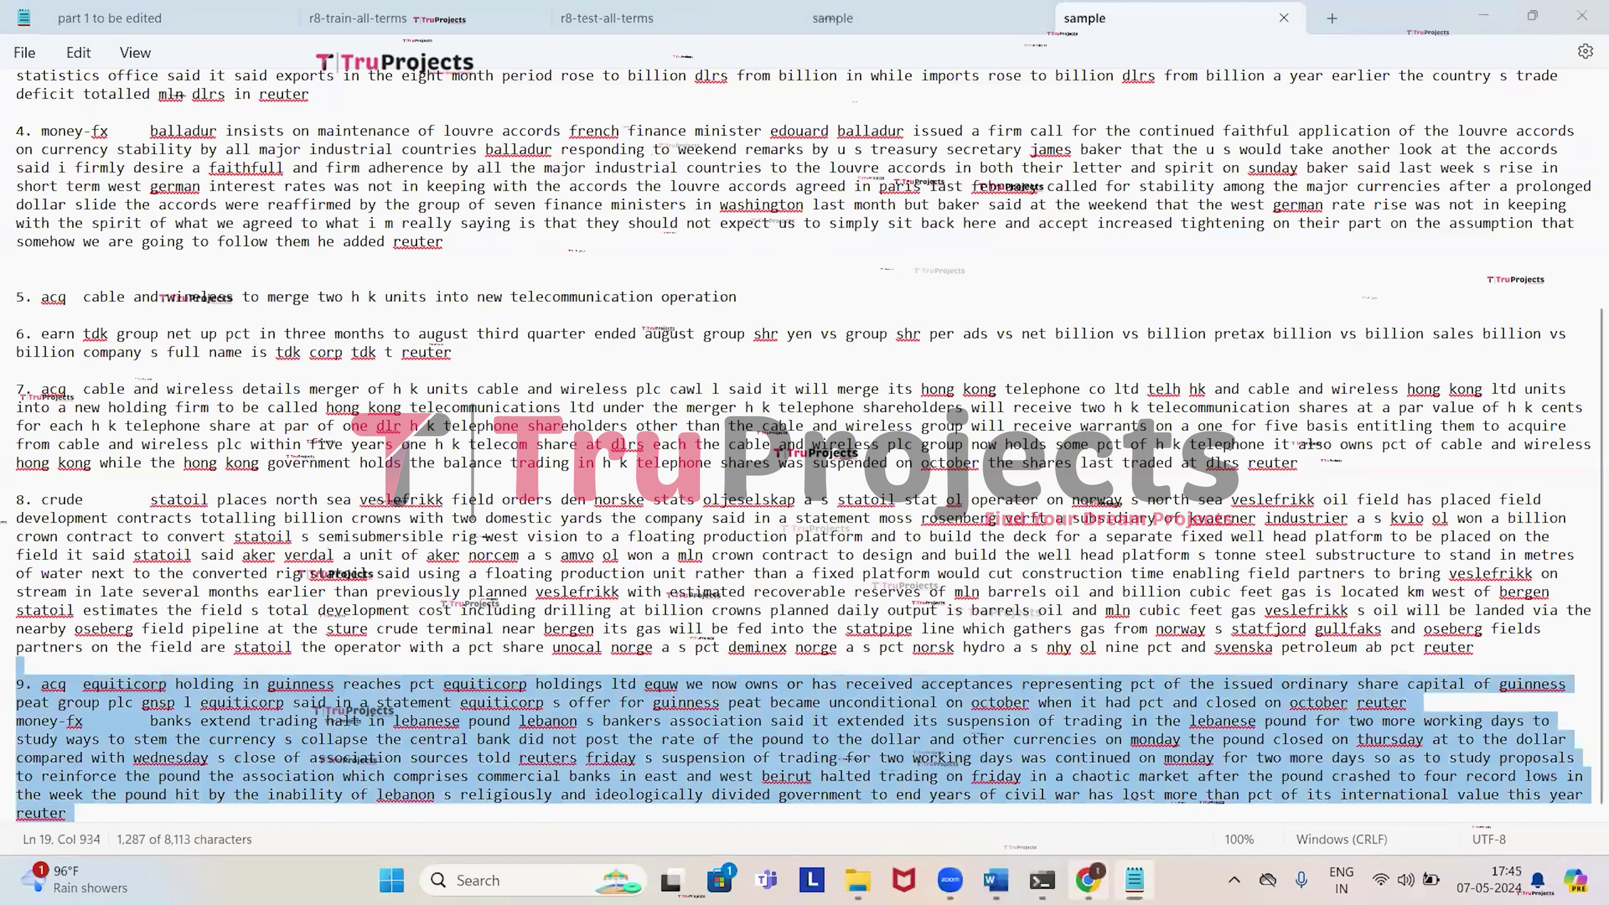
pyautogui.click(1088, 880)
pyautogui.scroll(-5, 196, 762)
pyautogui.scroll(-3, 196, 763)
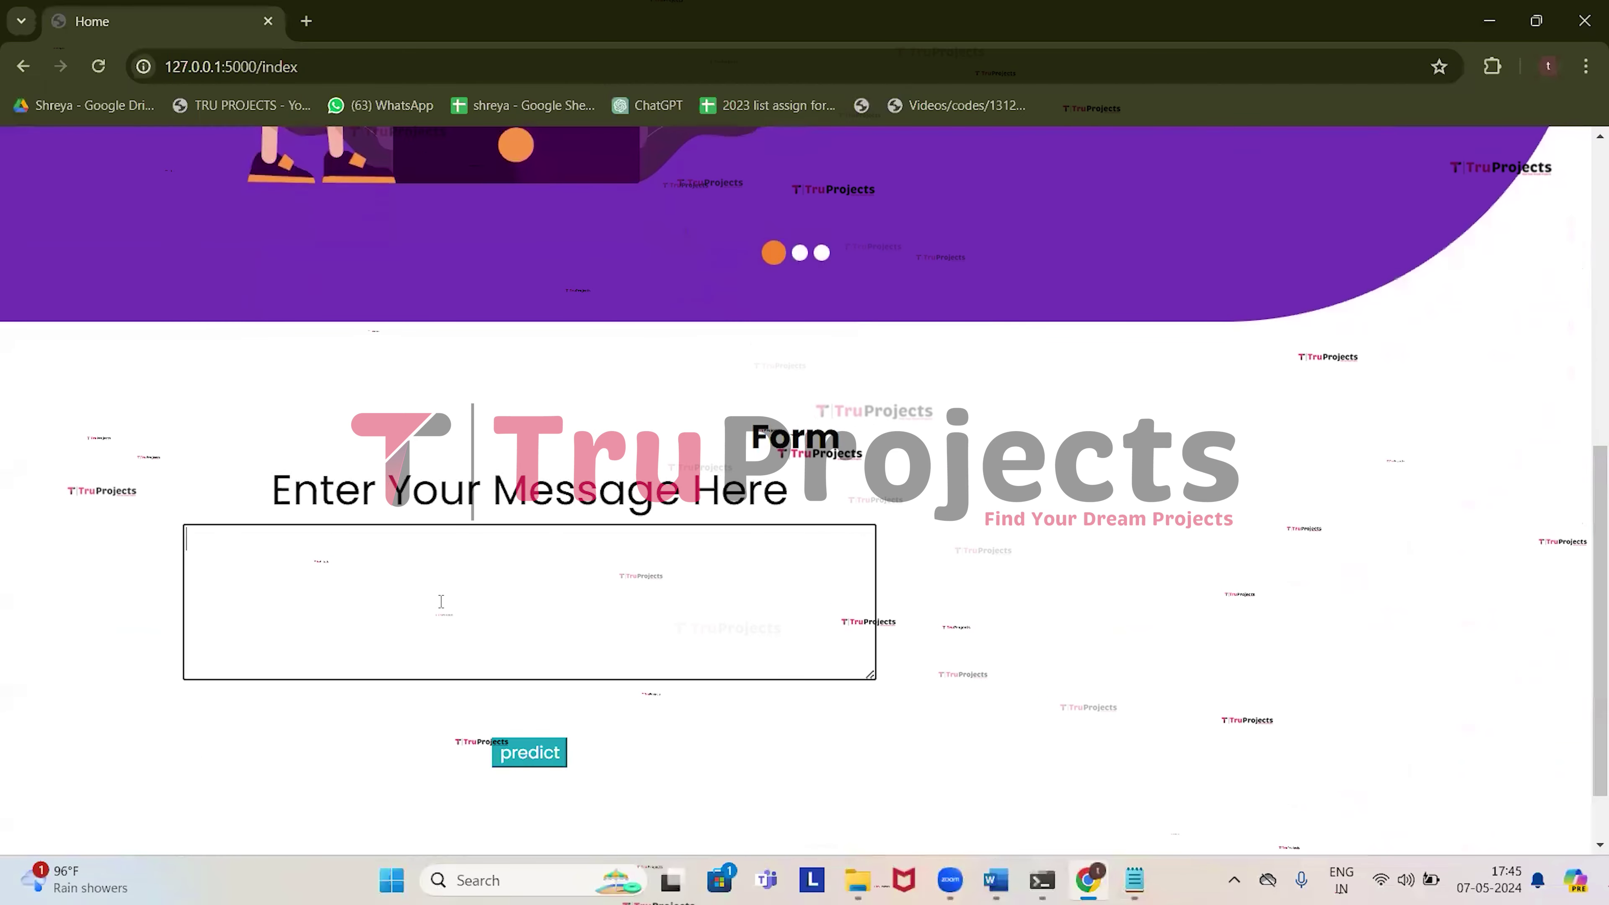
# Paste and submit the Equiticorp text, highlight its HIGHLY CONFIDENTIAL label, then open About.
pyautogui.hotkey('ctrl', 'v')
pyautogui.click(529, 753)
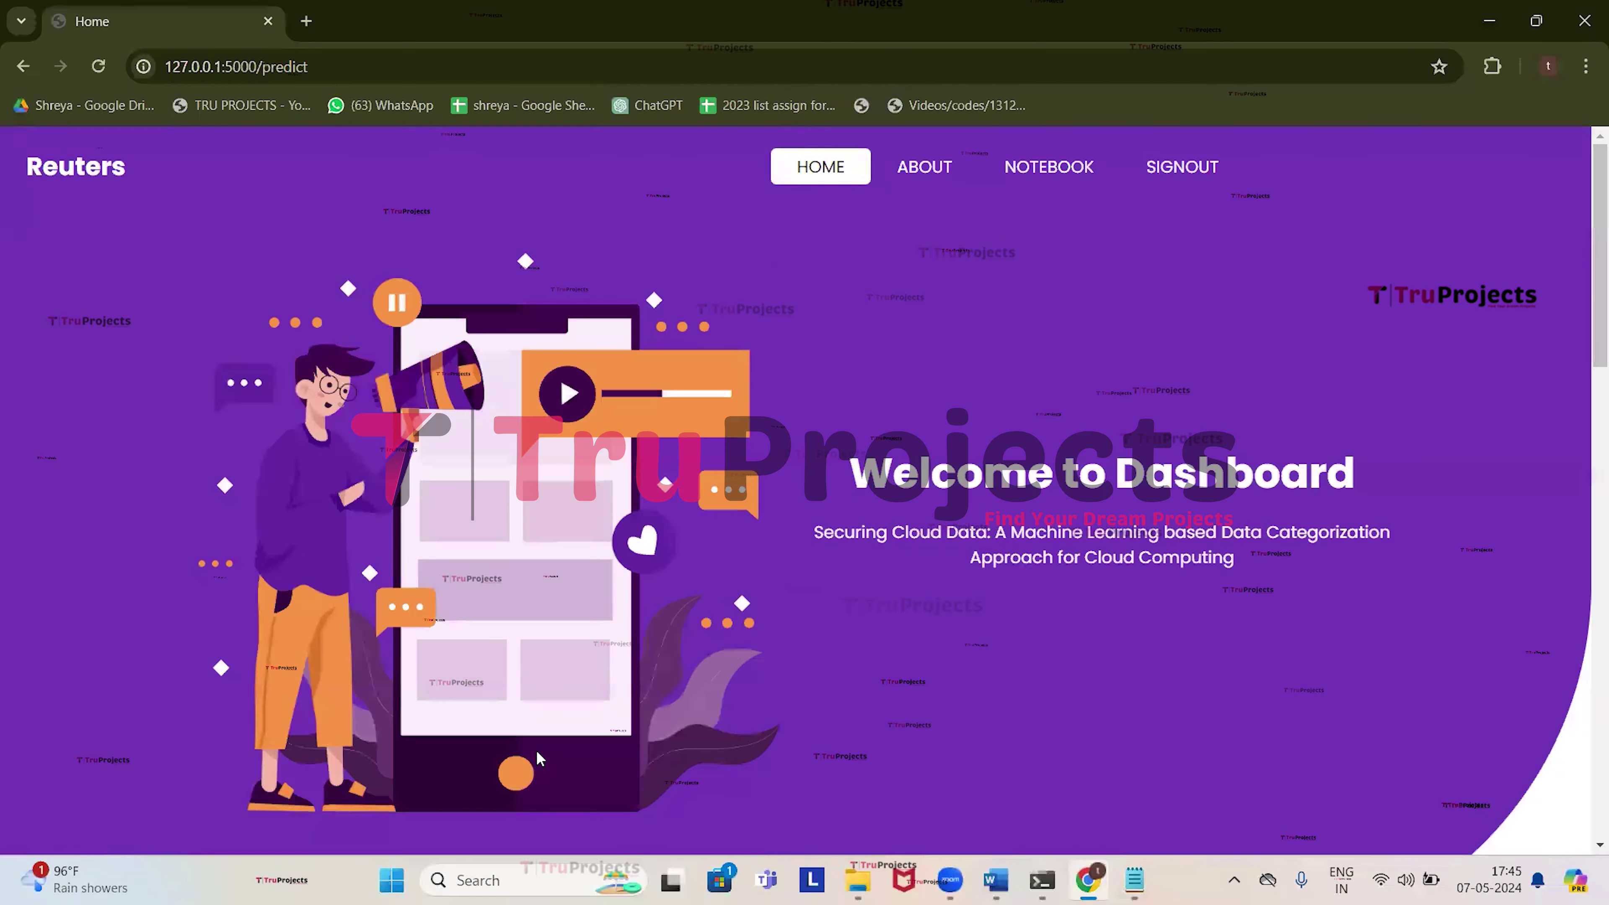
pyautogui.scroll(-8, 535, 750)
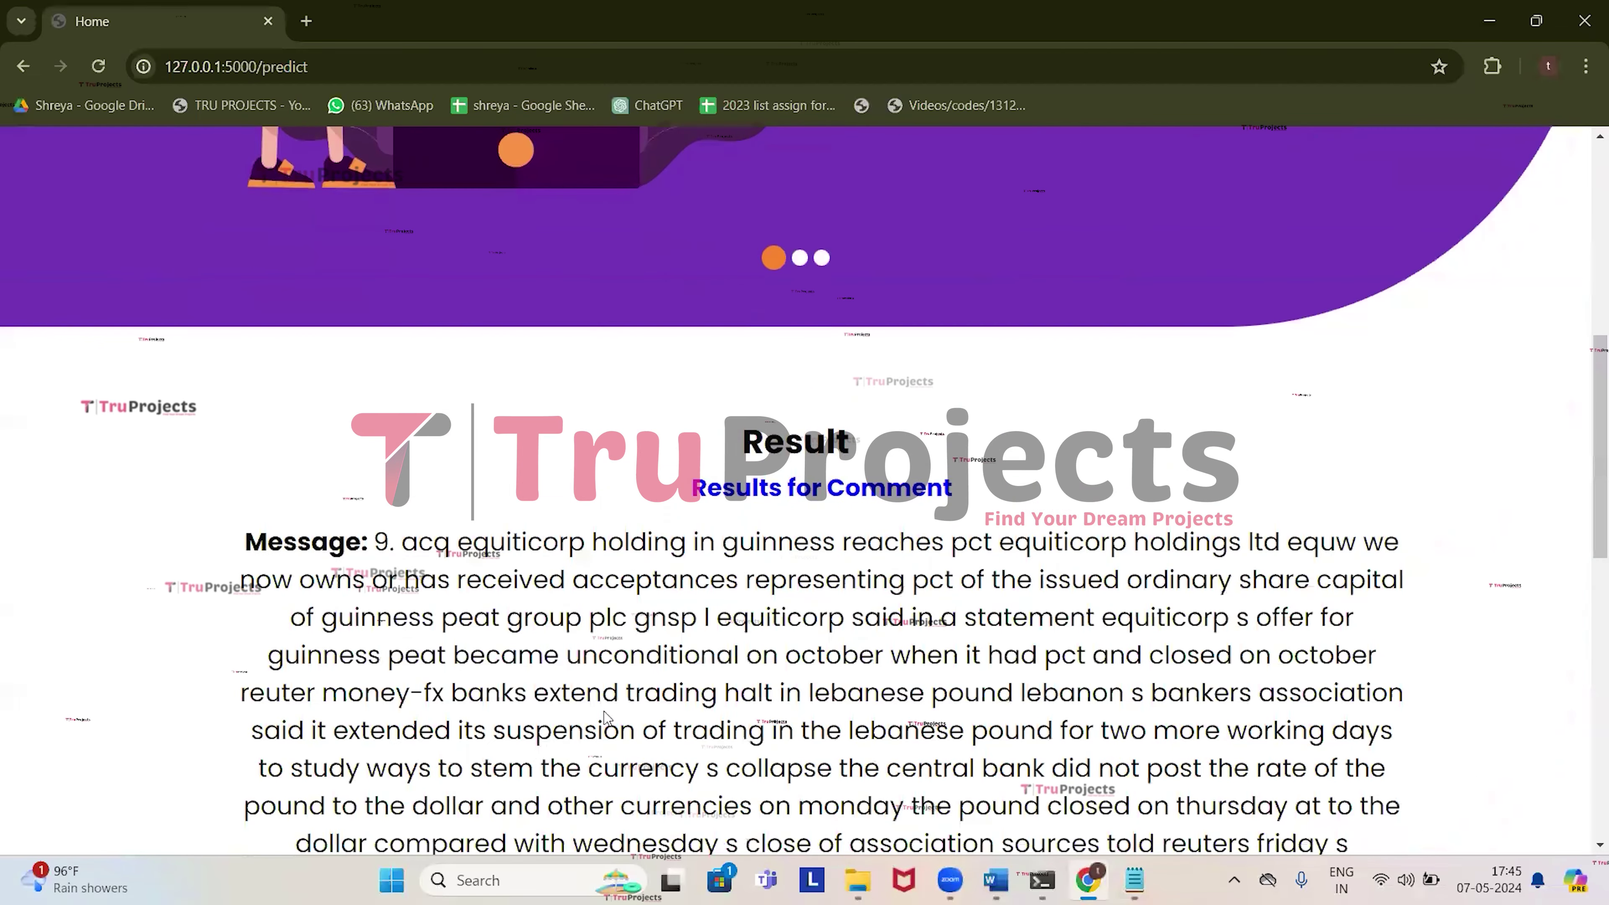
pyautogui.scroll(-5, 605, 716)
pyautogui.scroll(-8, 611, 647)
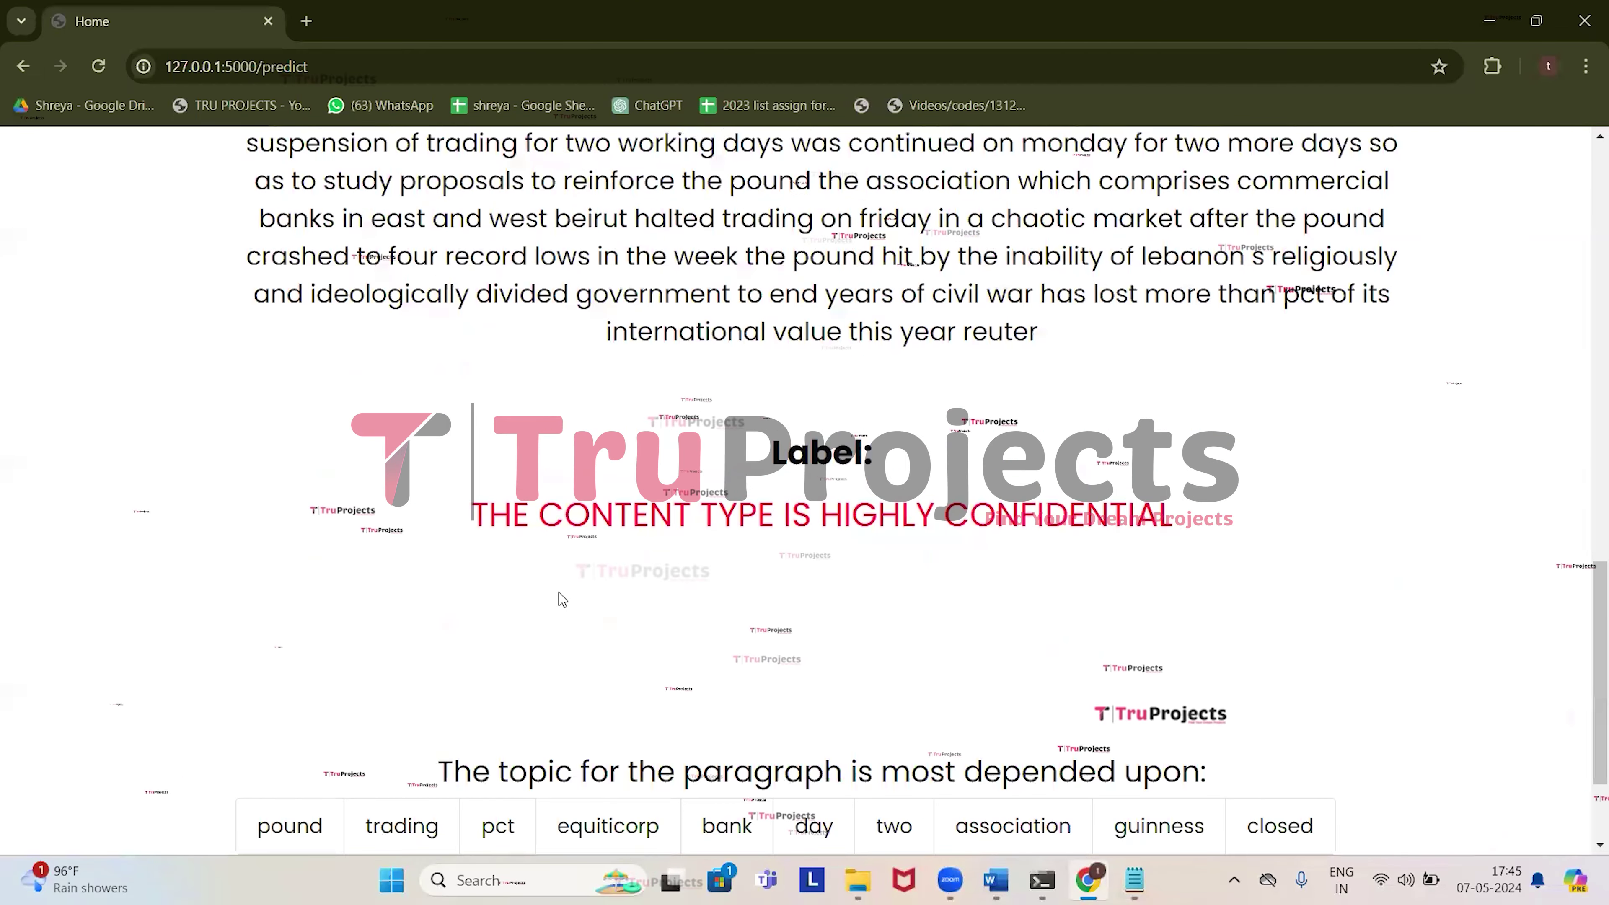
pyautogui.moveTo(505, 342); pyautogui.dragTo(1177, 348)
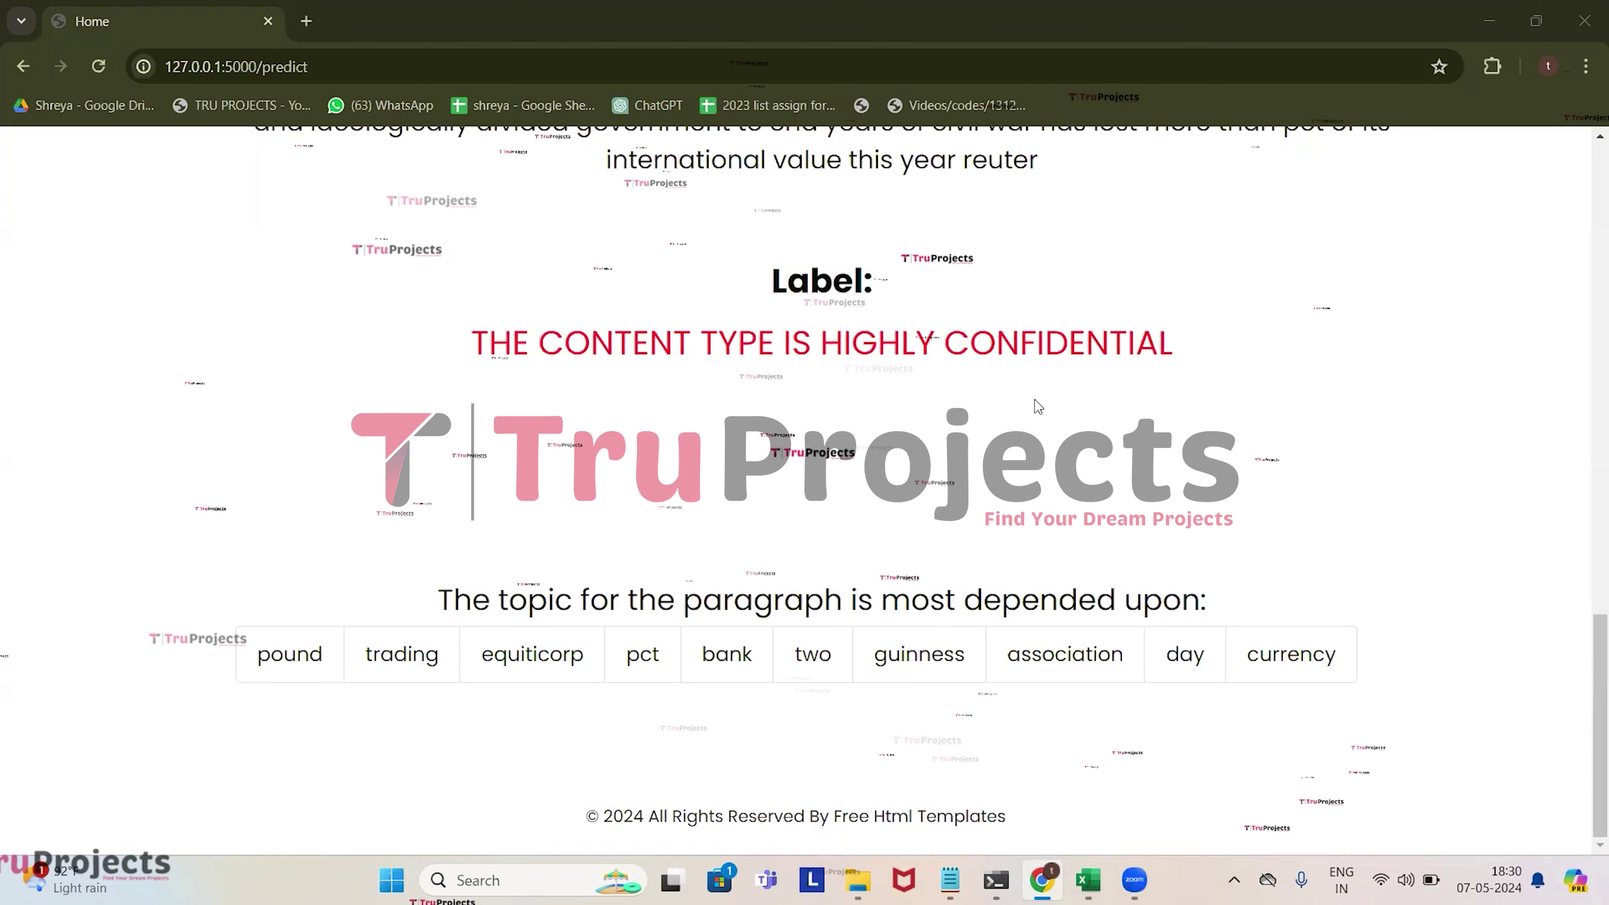
pyautogui.scroll(6, 1037, 407)
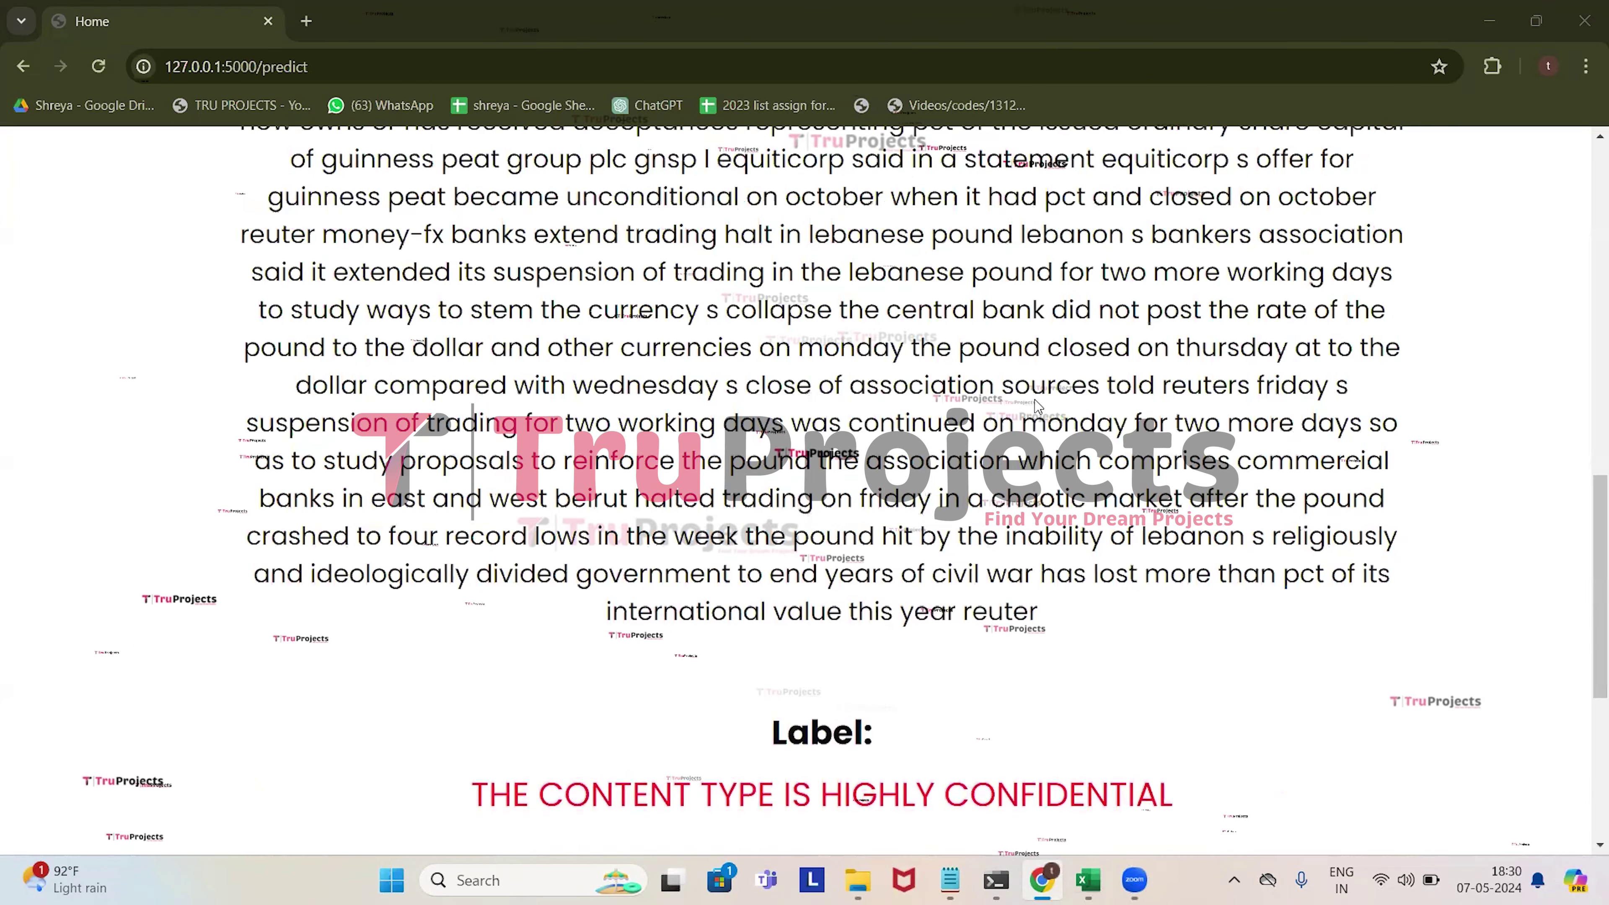
pyautogui.scroll(15, 1037, 404)
pyautogui.click(929, 180)
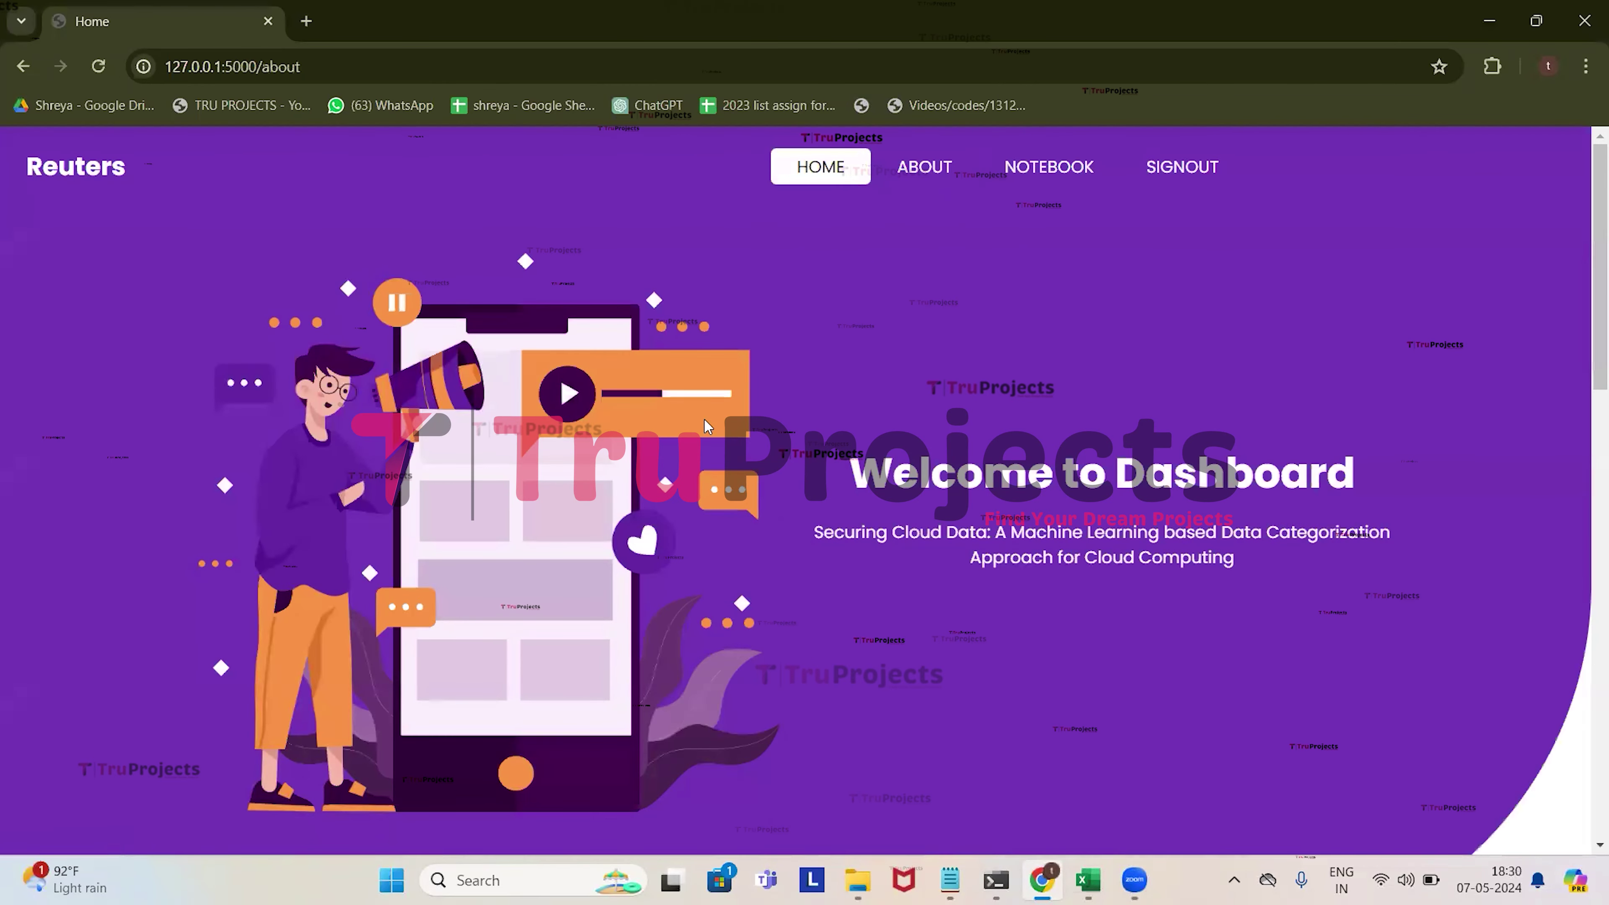
pyautogui.scroll(-12, 704, 417)
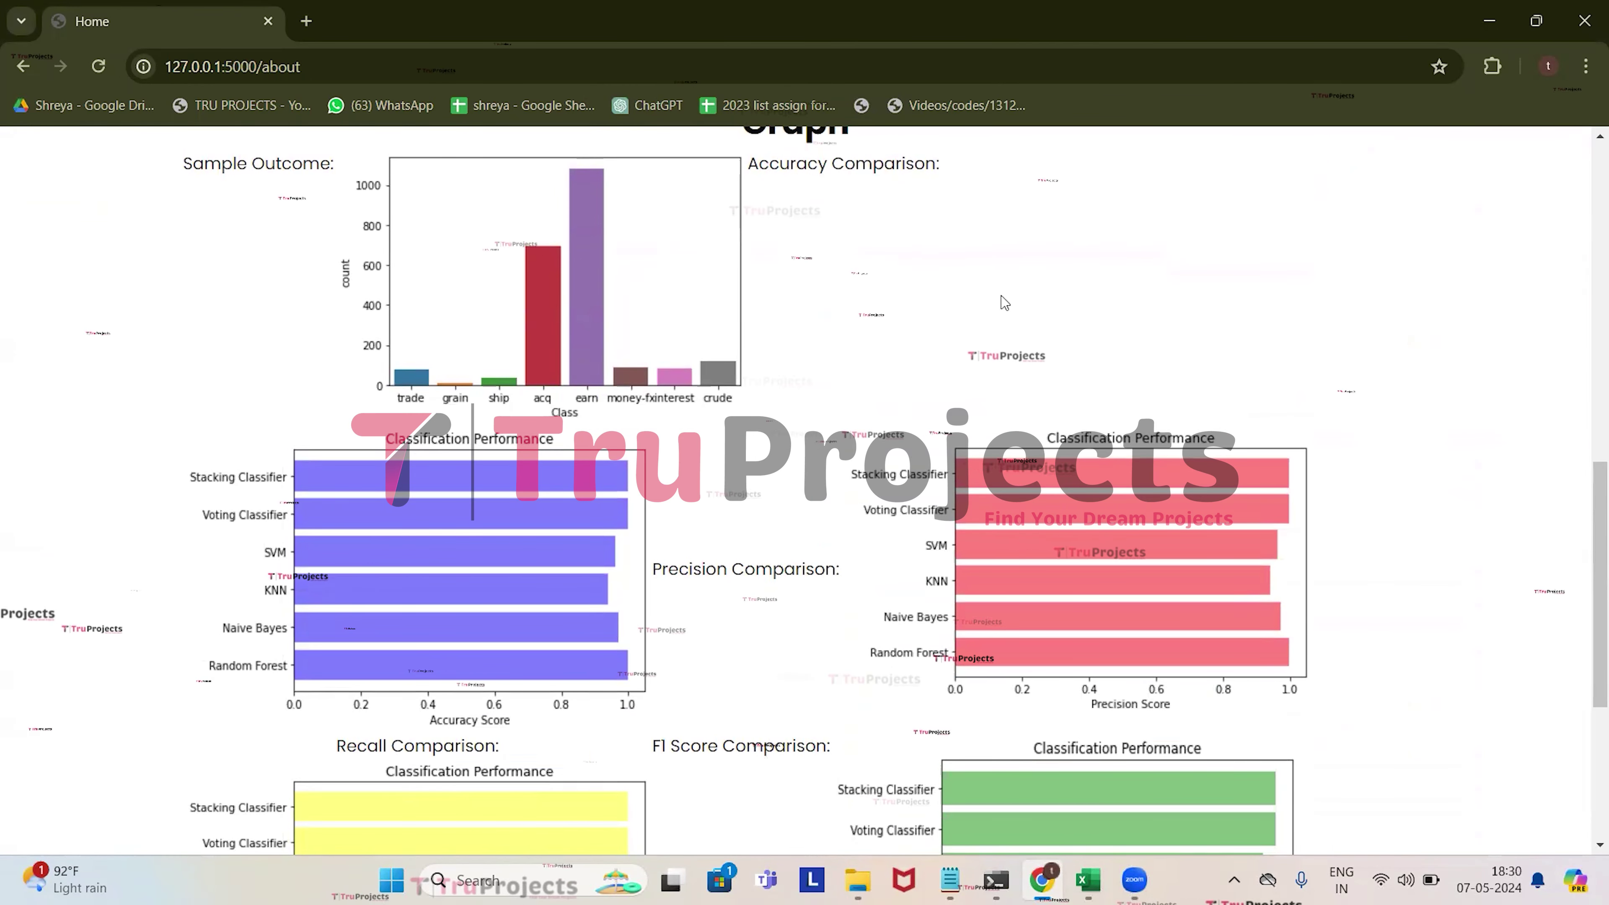
pyautogui.scroll(-3, 988, 285)
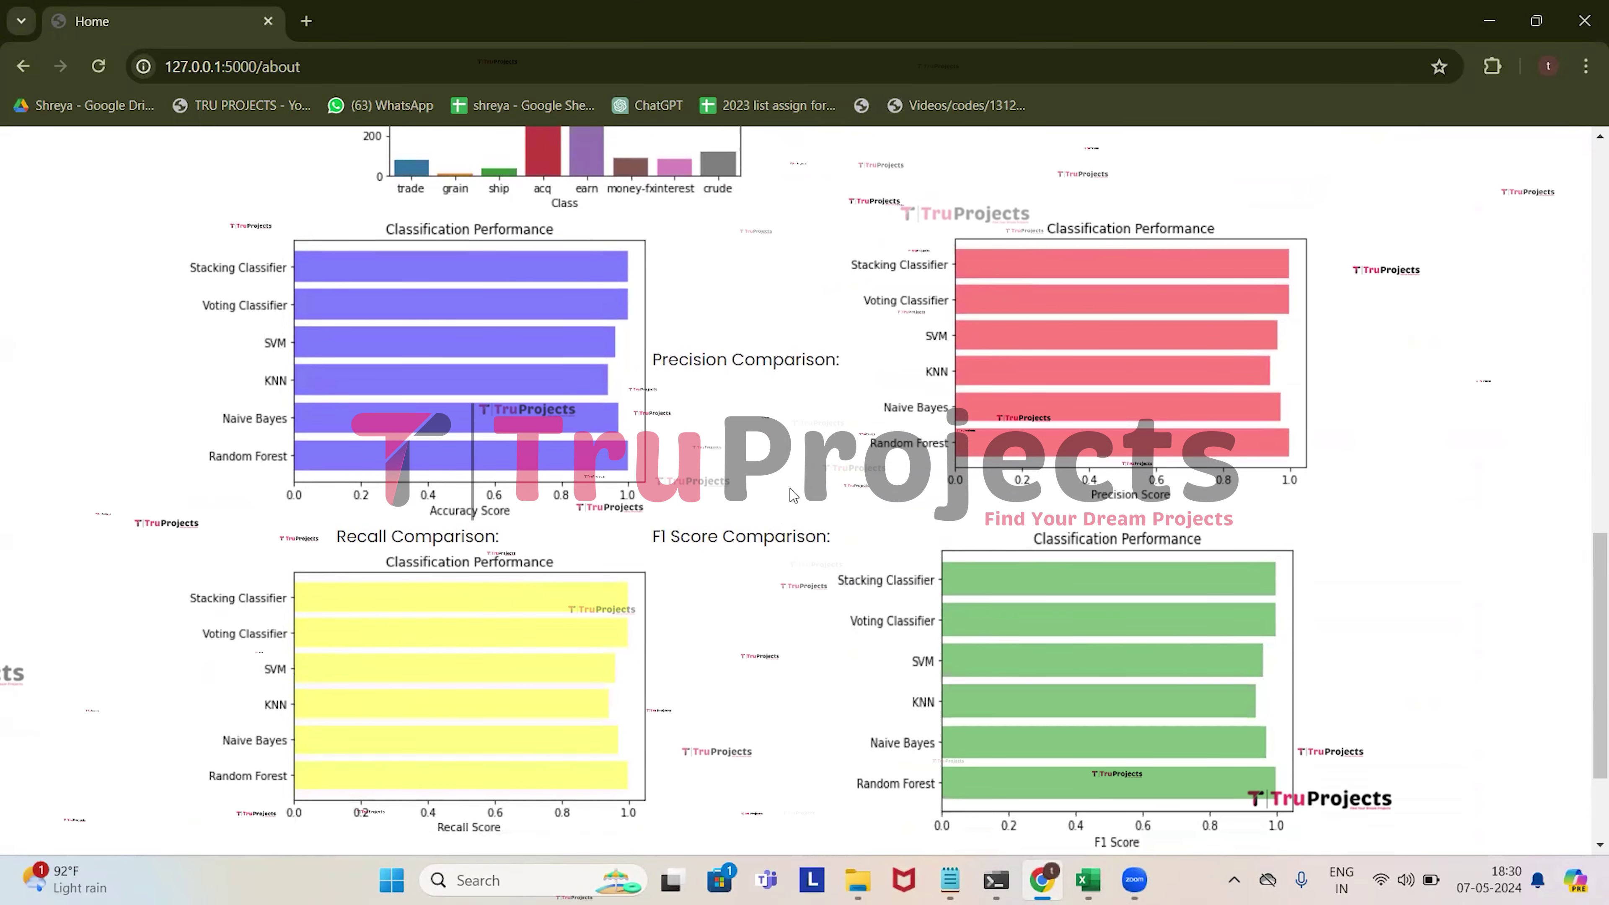
pyautogui.scroll(5, 793, 494)
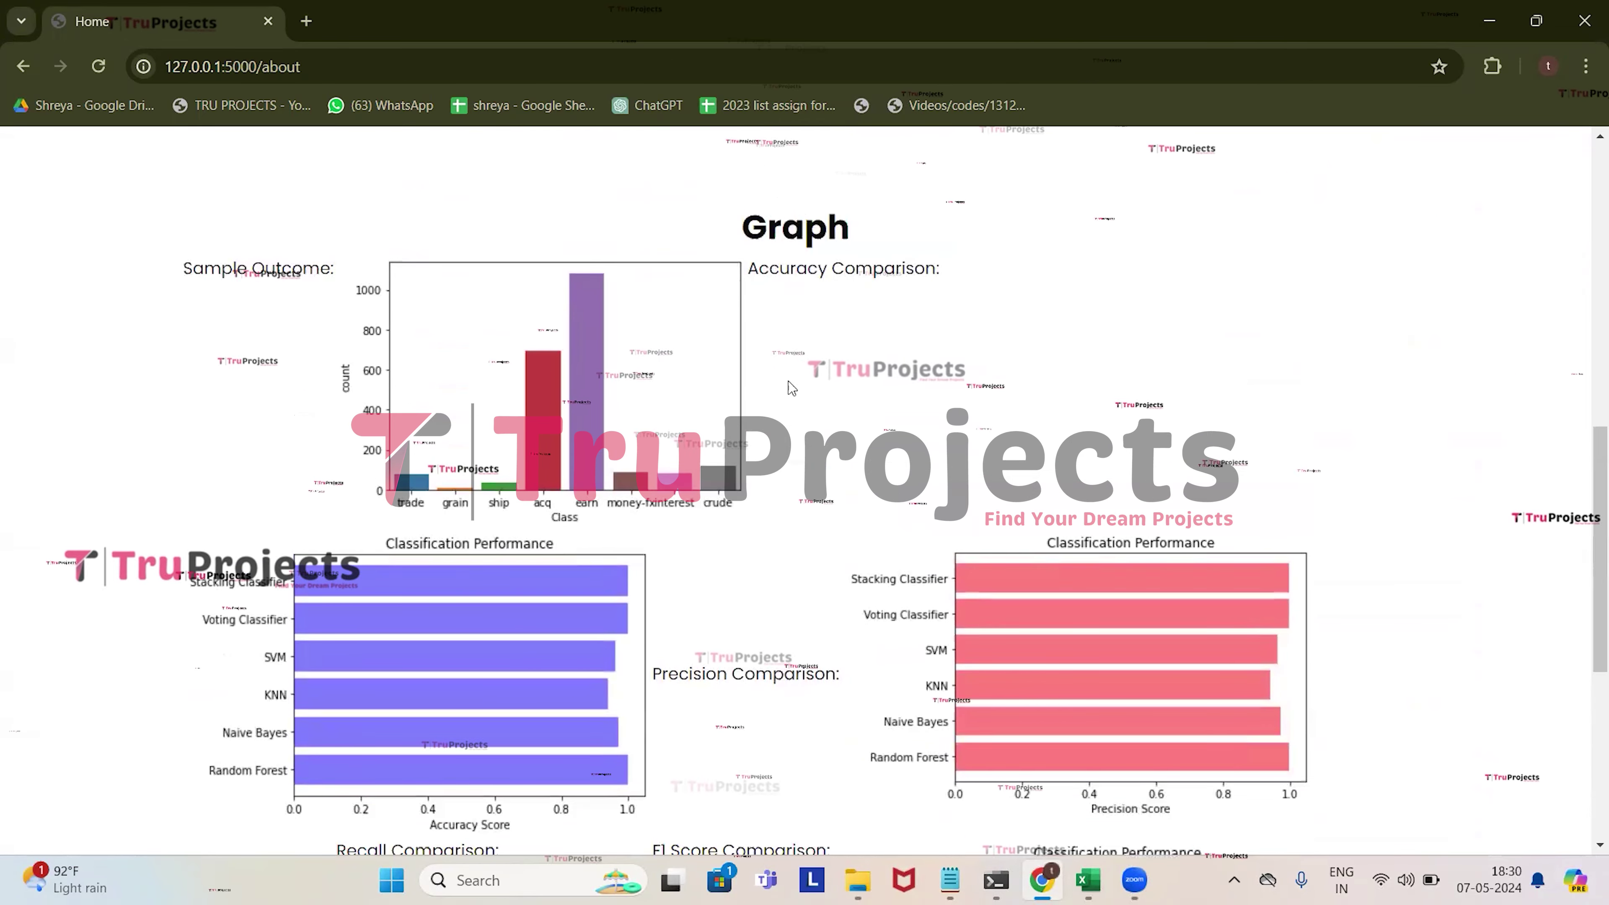
pyautogui.scroll(-5, 788, 381)
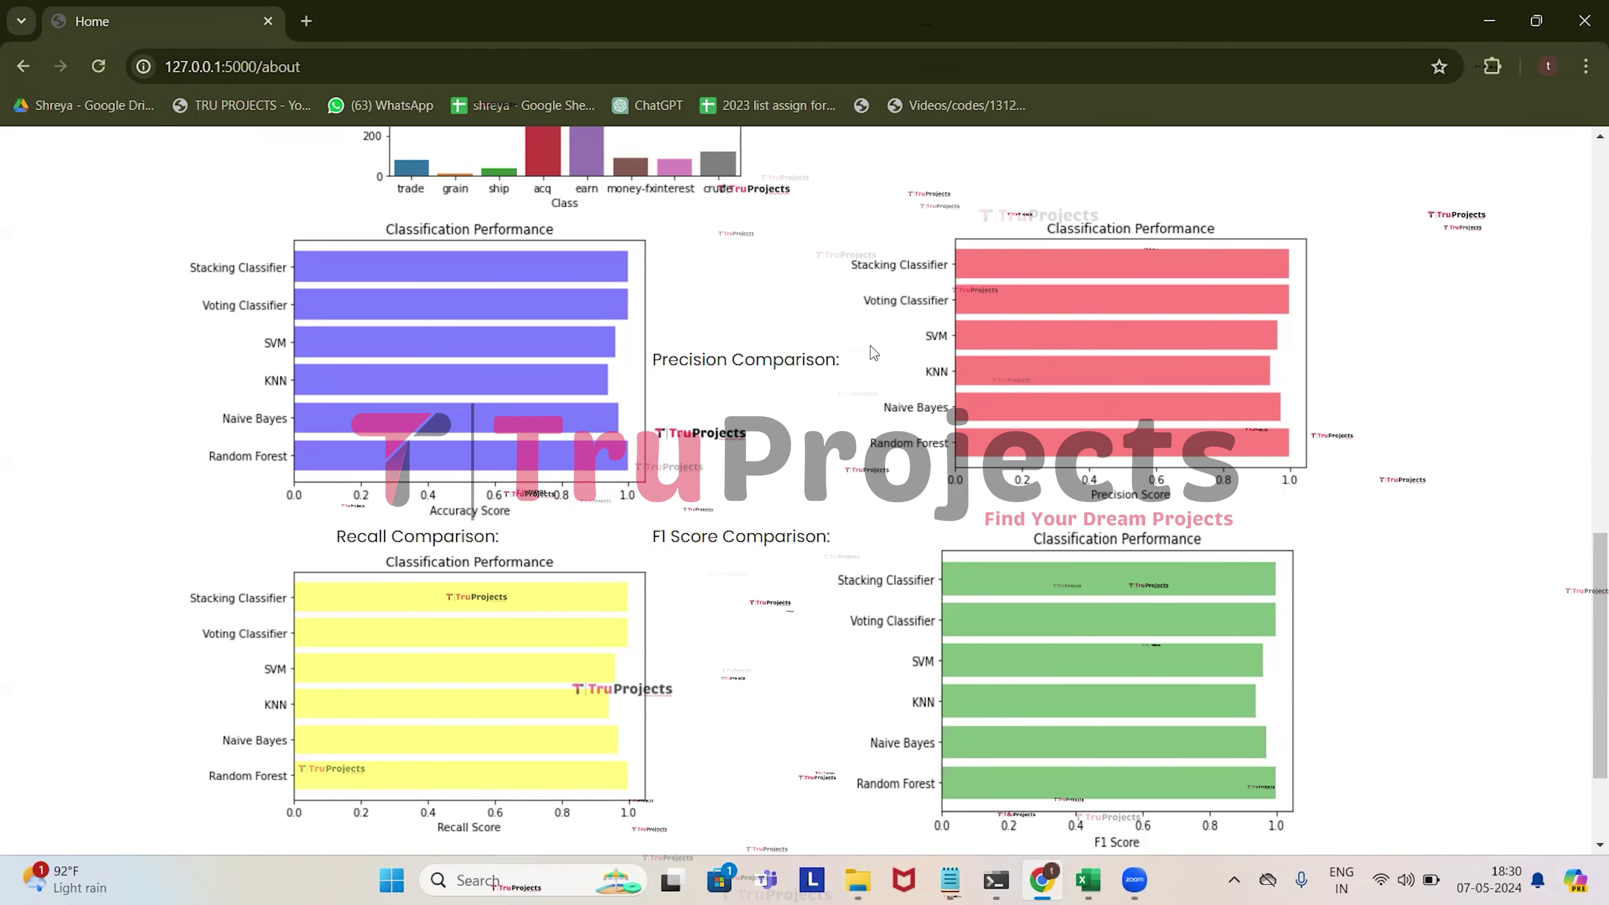
pyautogui.scroll(-3, 873, 352)
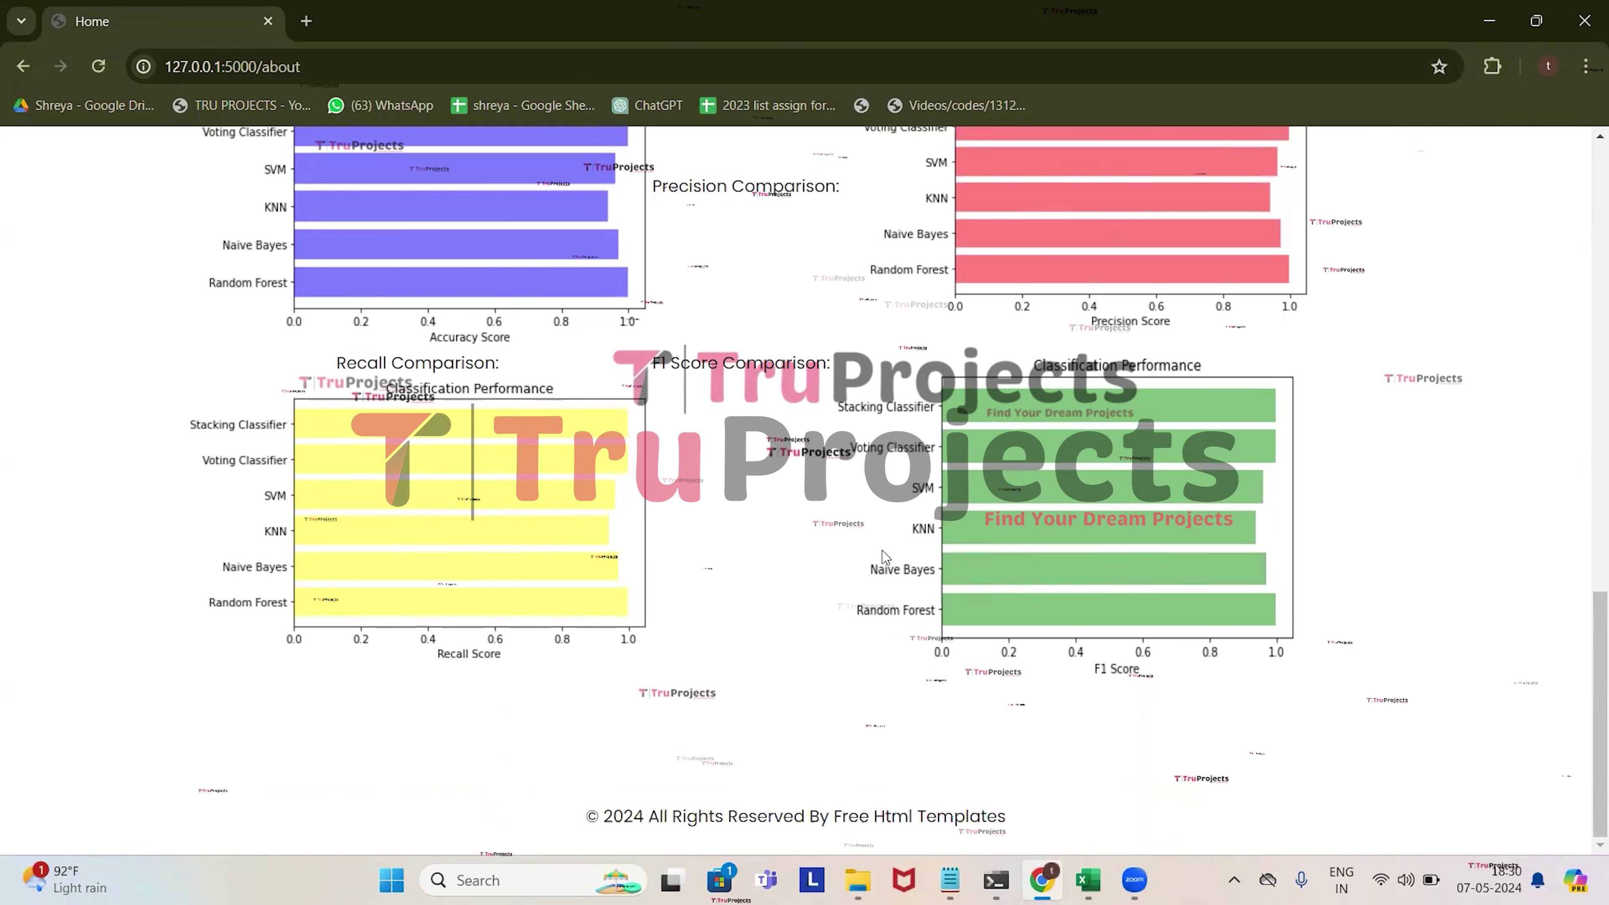
pyautogui.scroll(15, 881, 552)
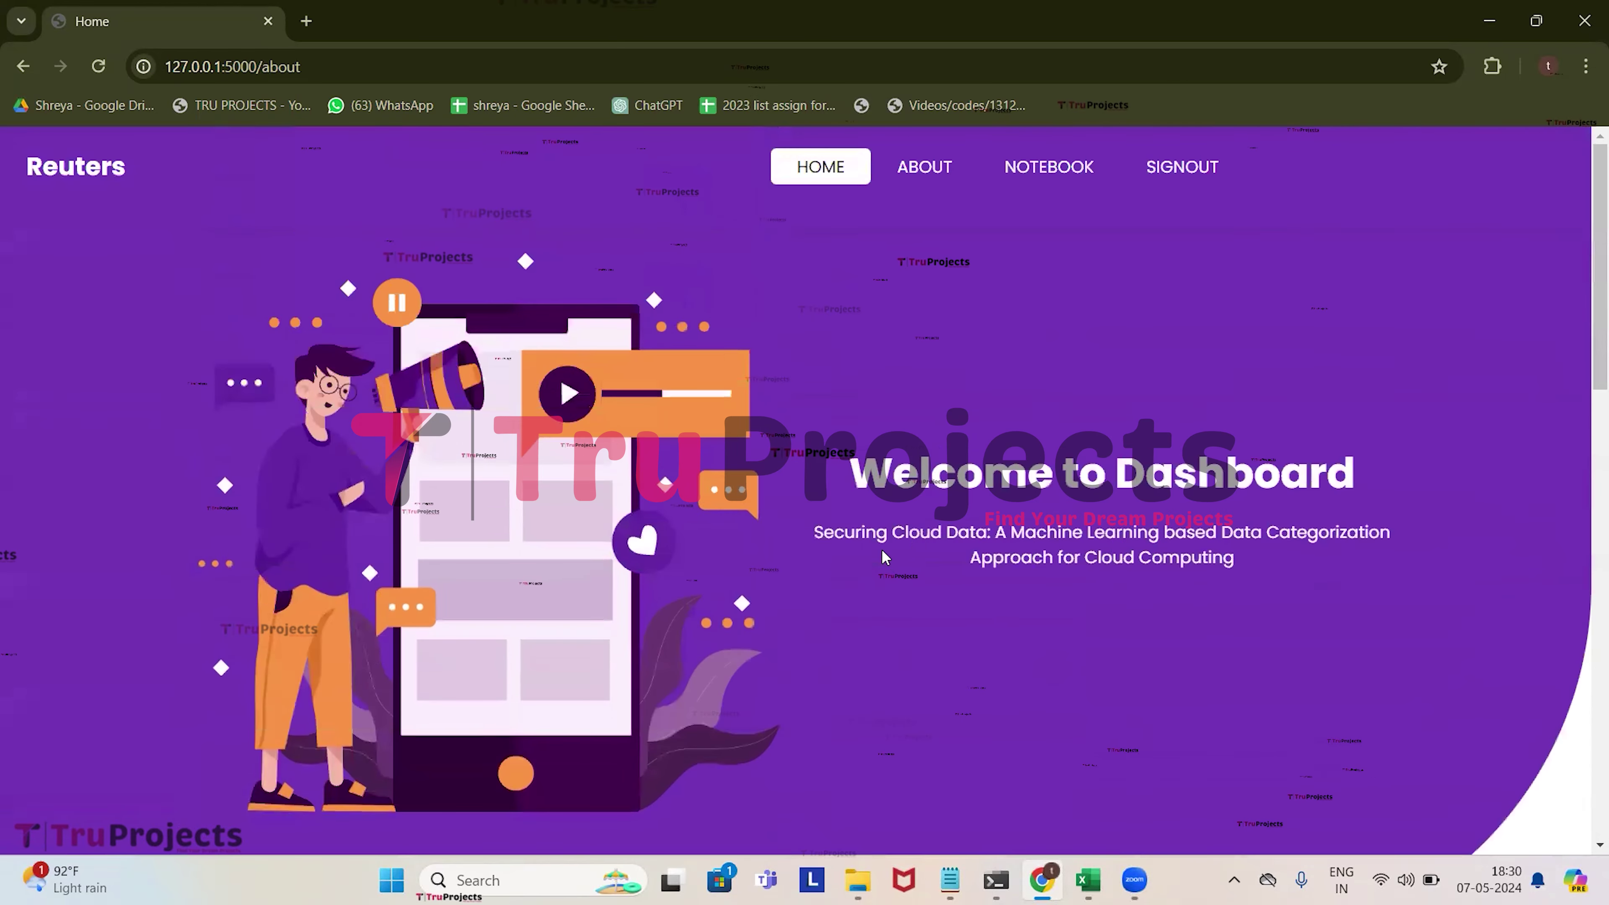
pyautogui.click(1181, 166)
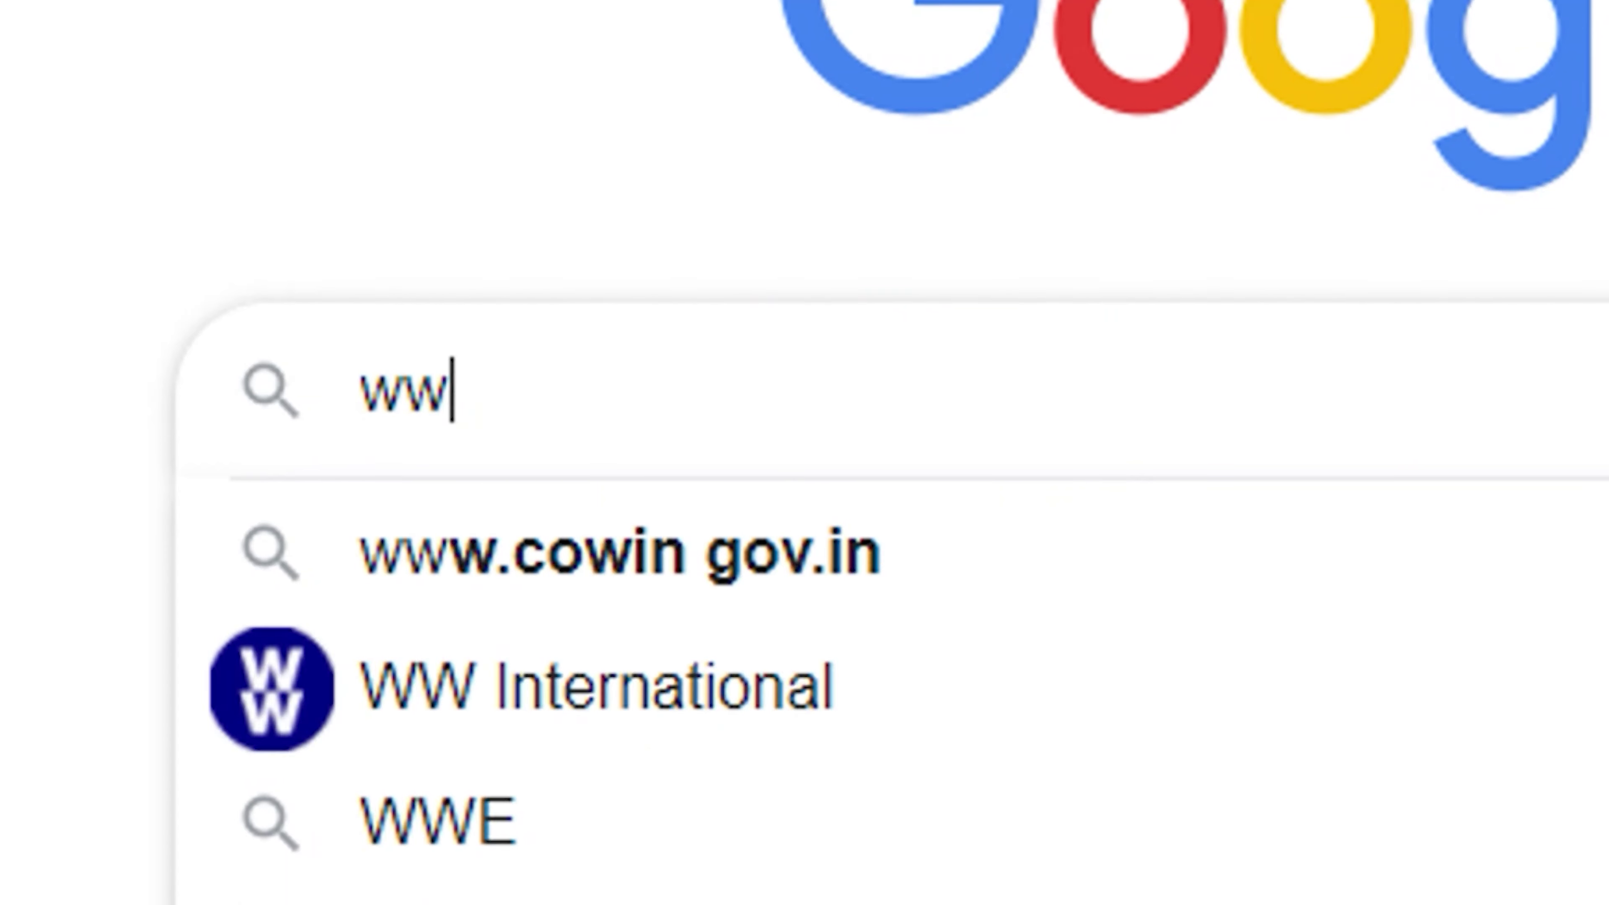
pyautogui.write('w.truprojects.in')
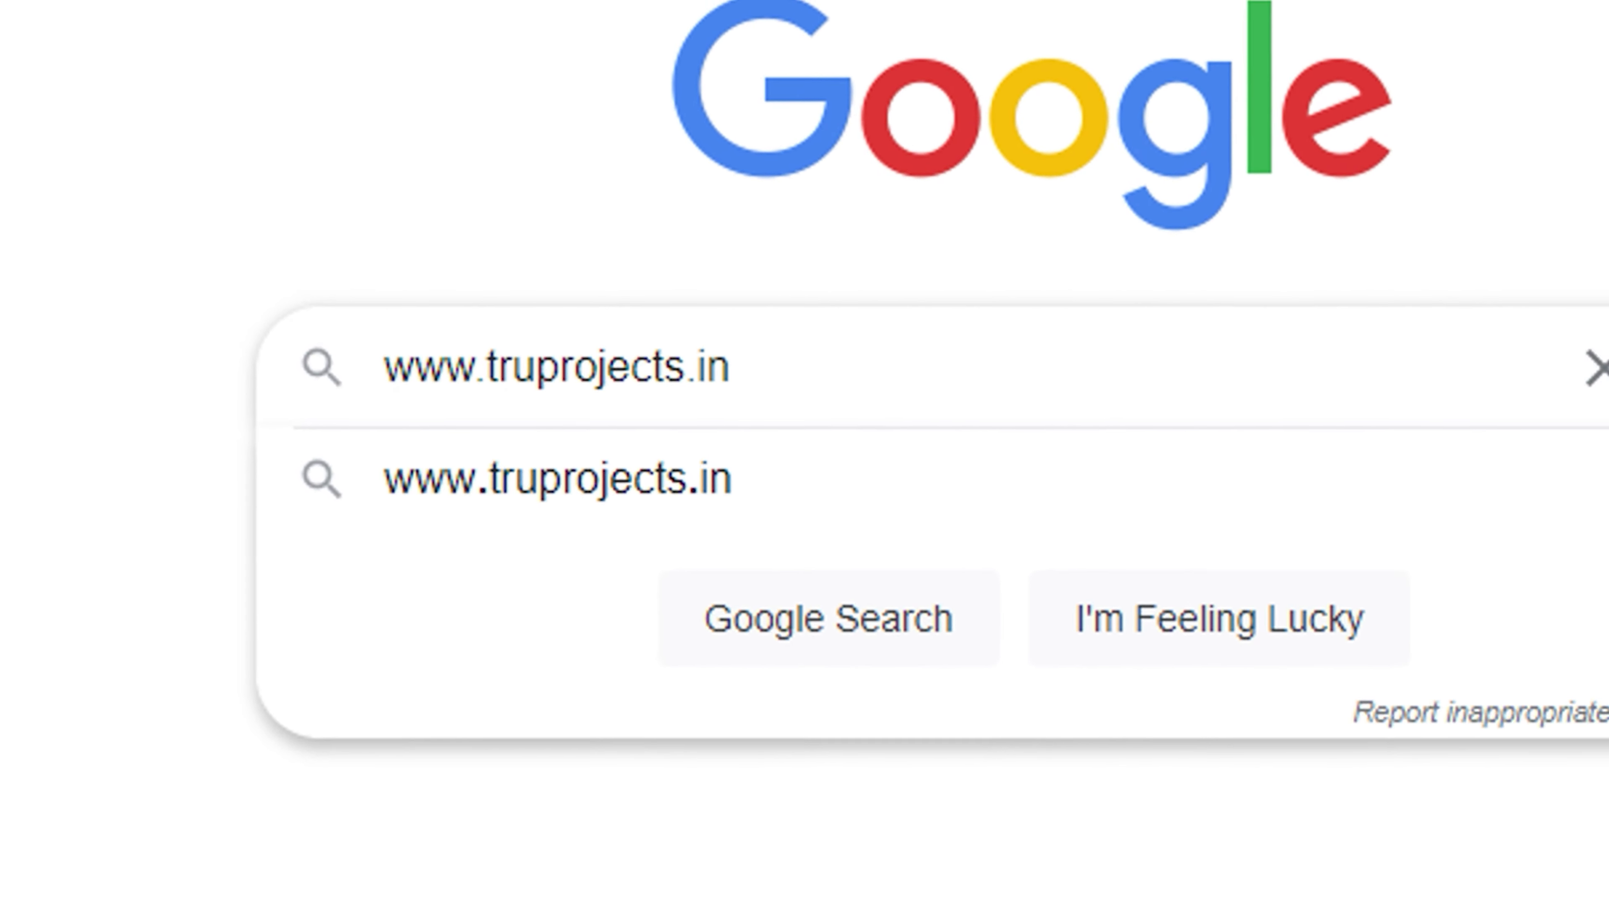
pyautogui.press('Return')
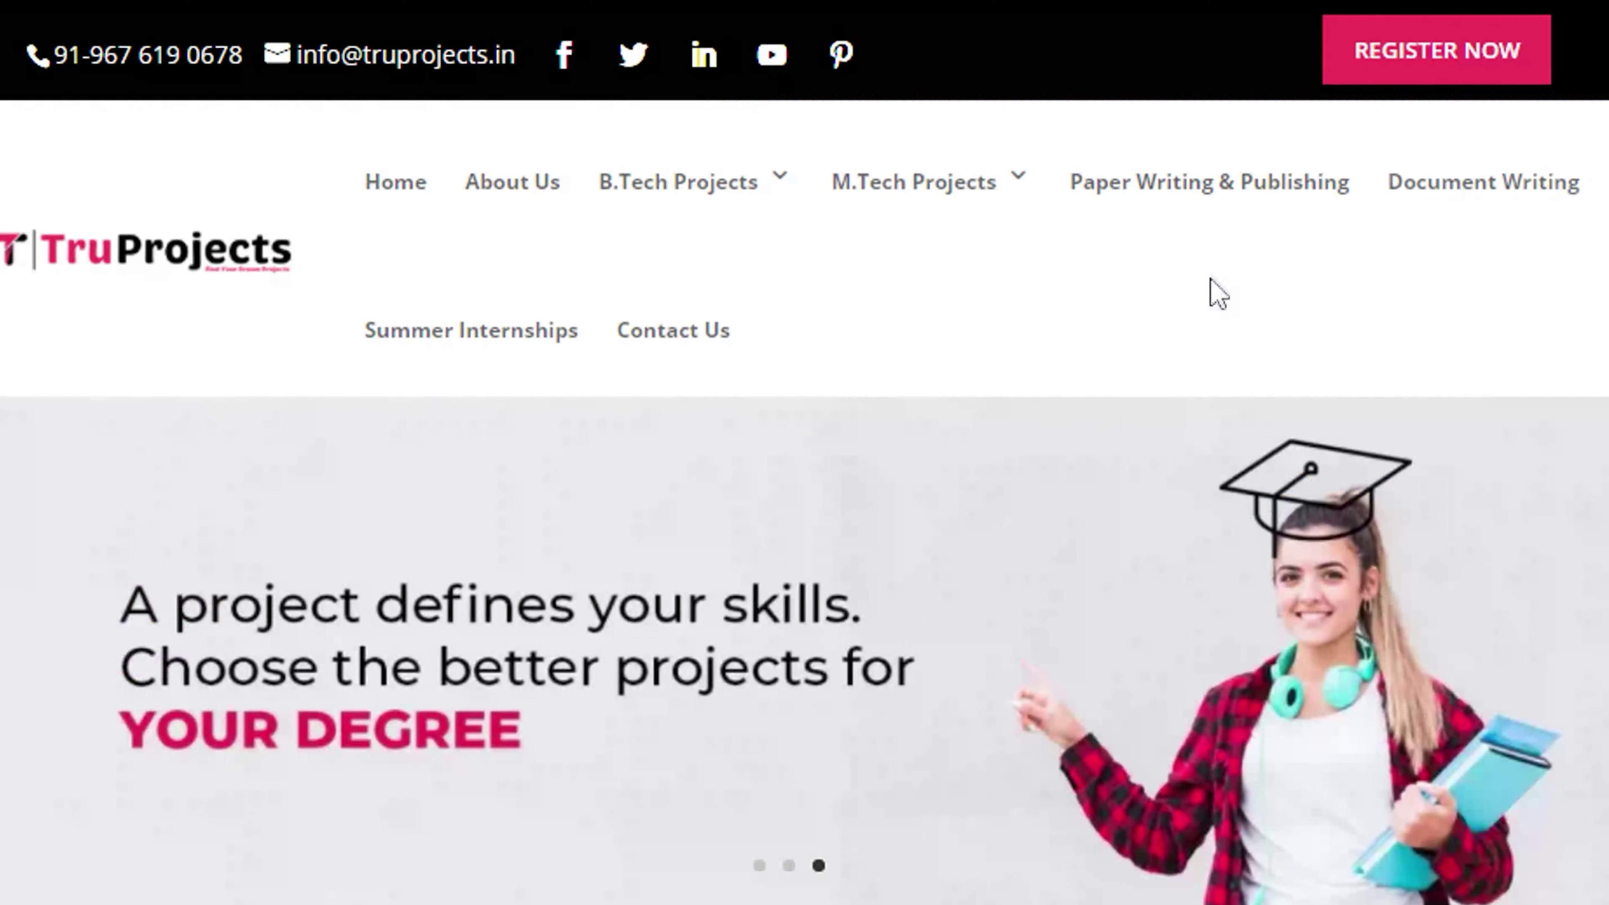
pyautogui.scroll(-5, 816, 345)
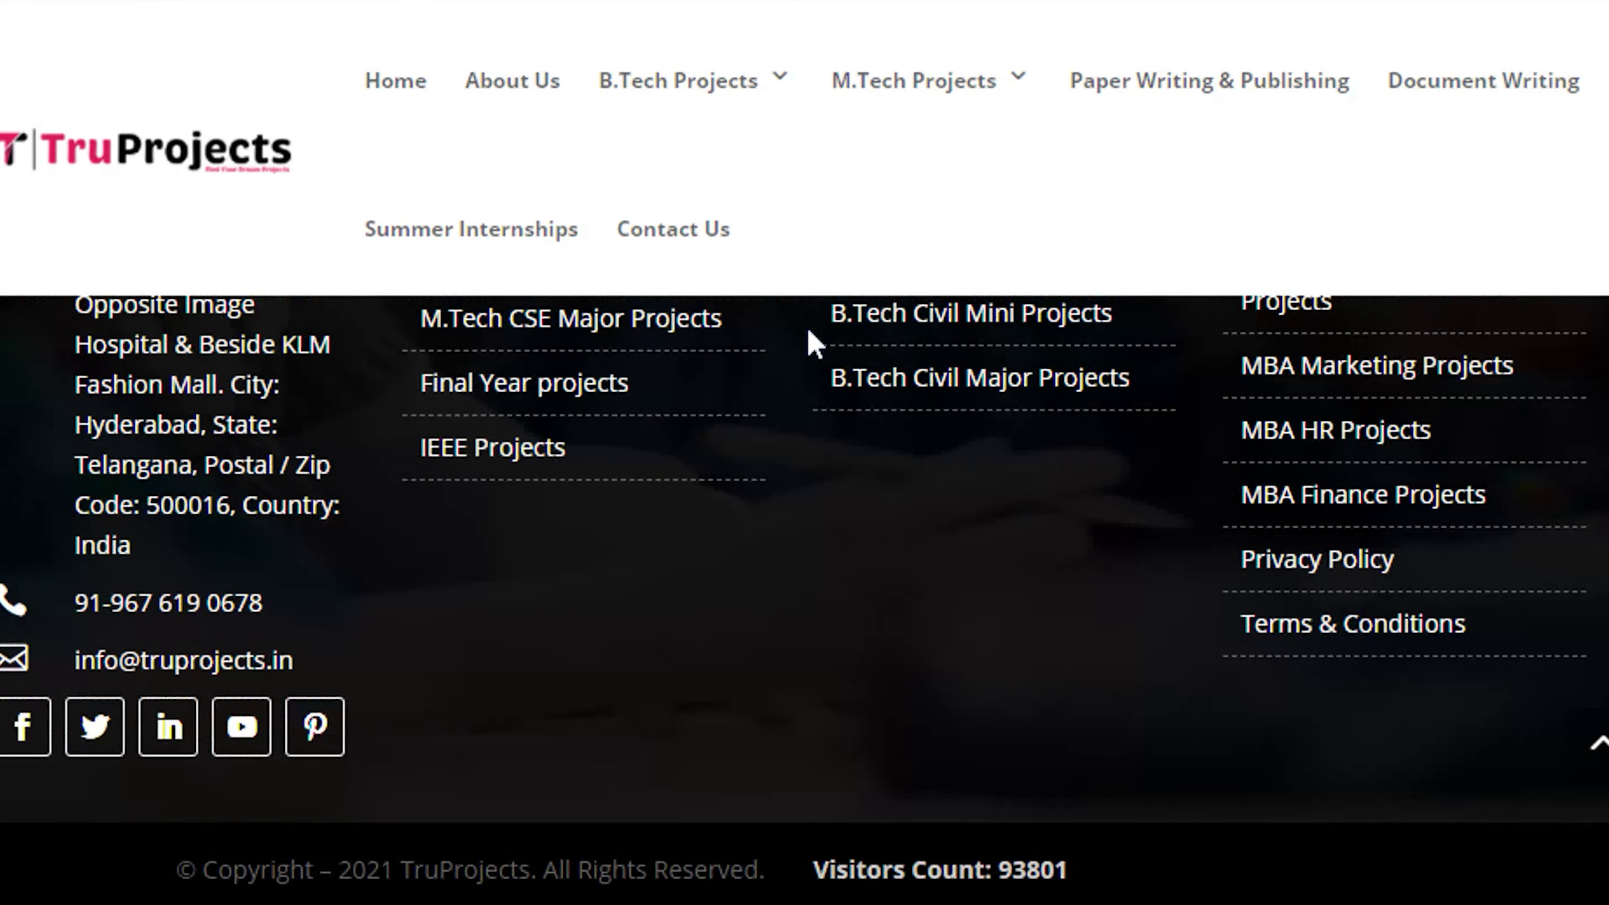
# Search YouTube for truprojects and subscribe to the TRU PROJECTS channel.
pyautogui.write('pro')
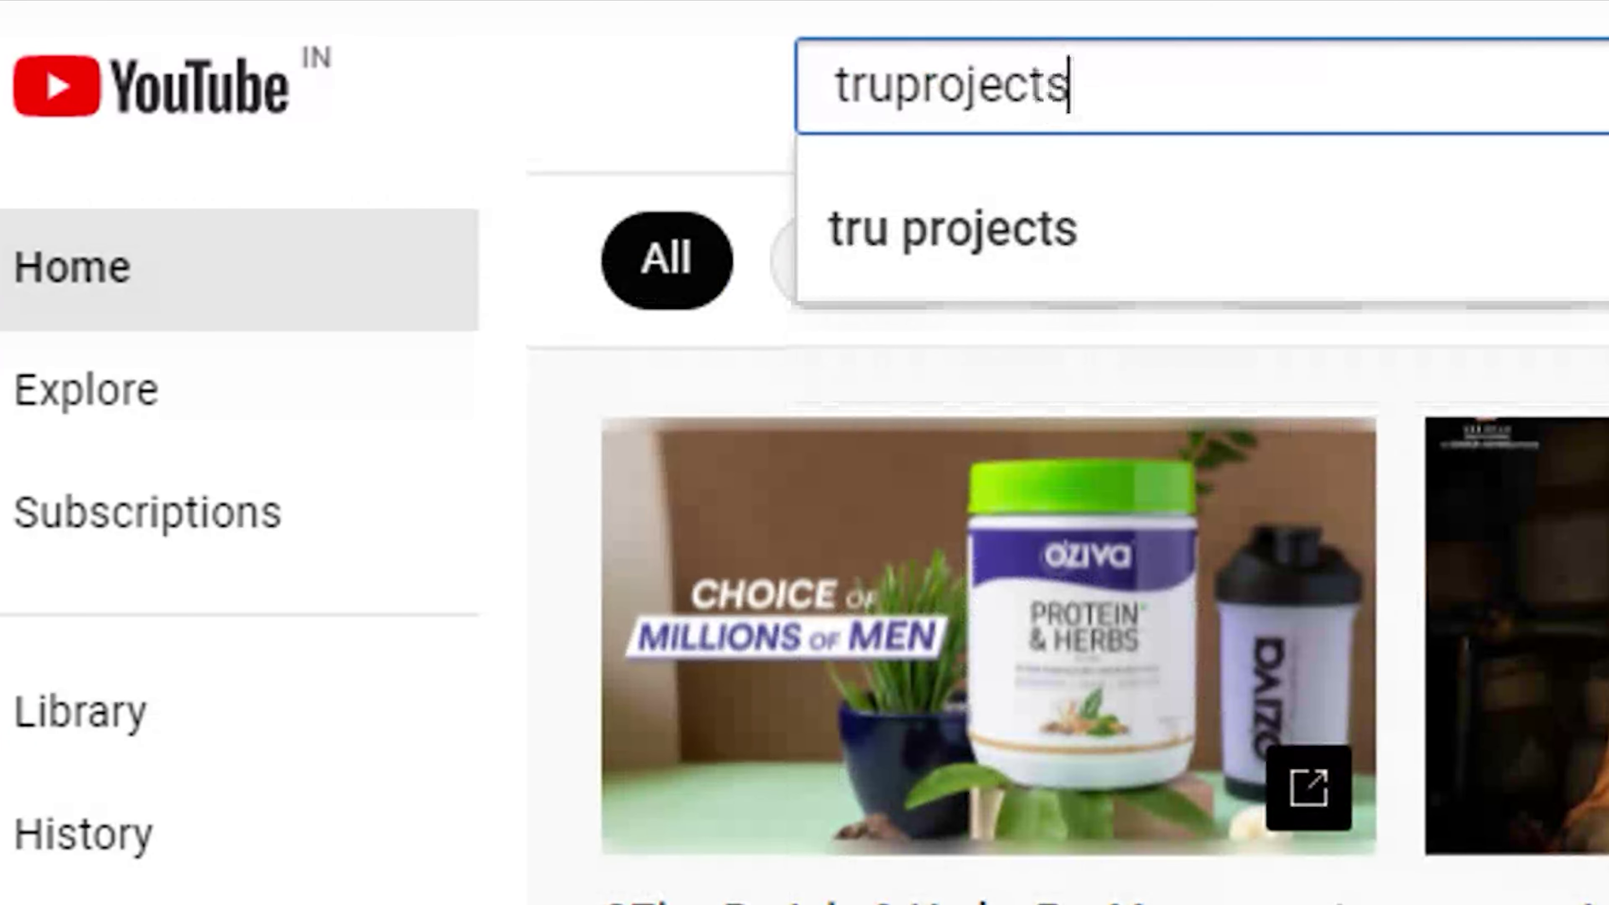
pyautogui.write('jects')
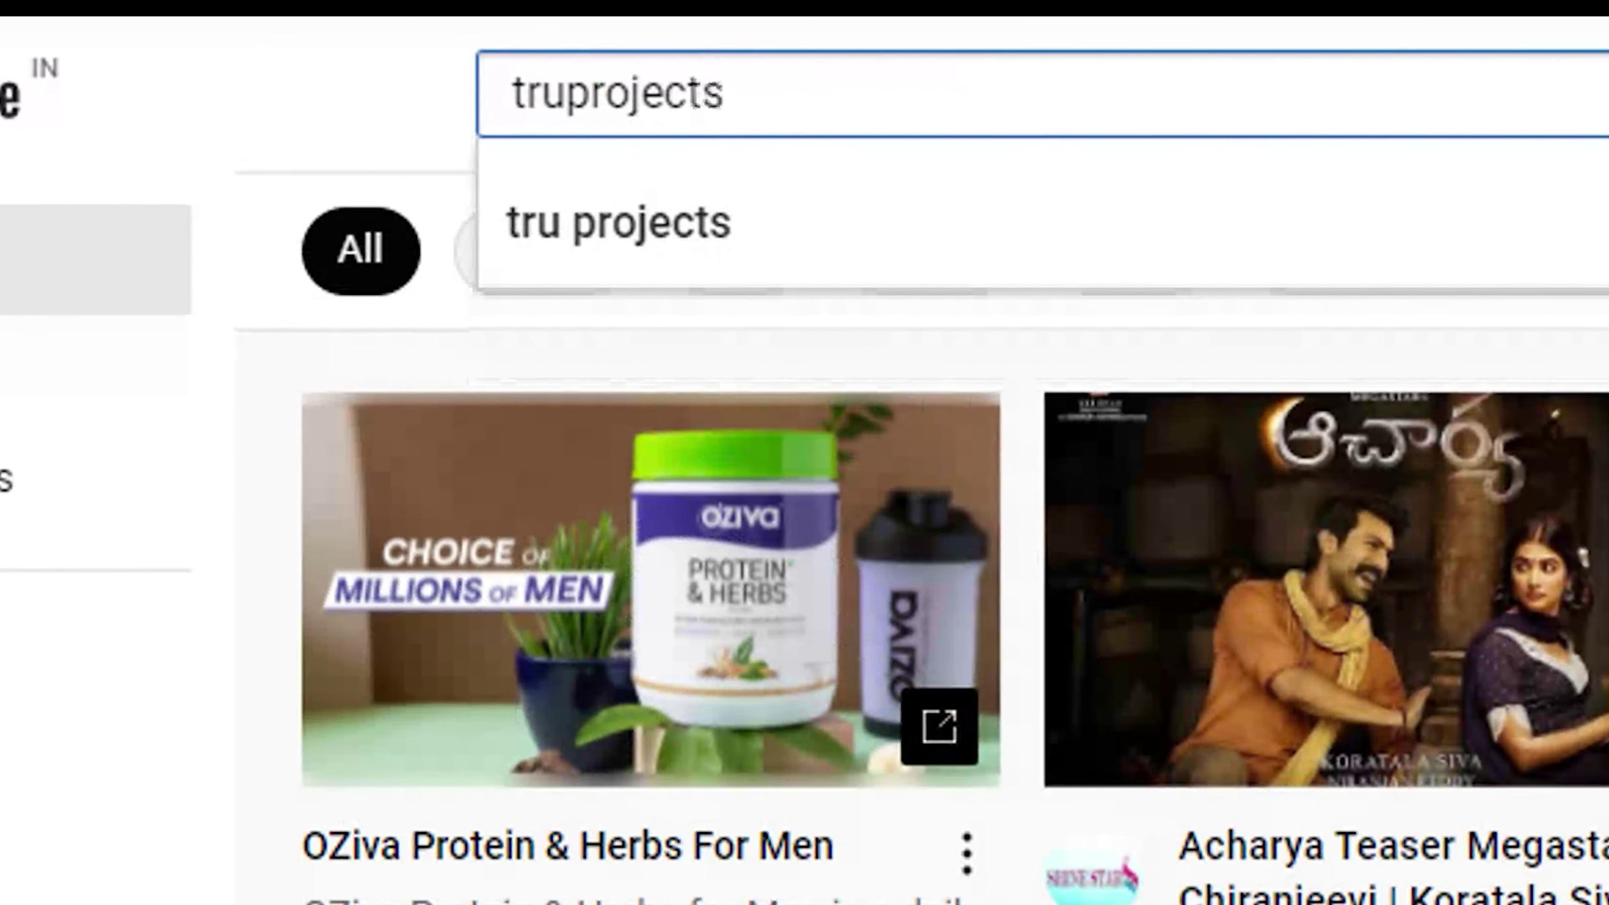
pyautogui.press('Return')
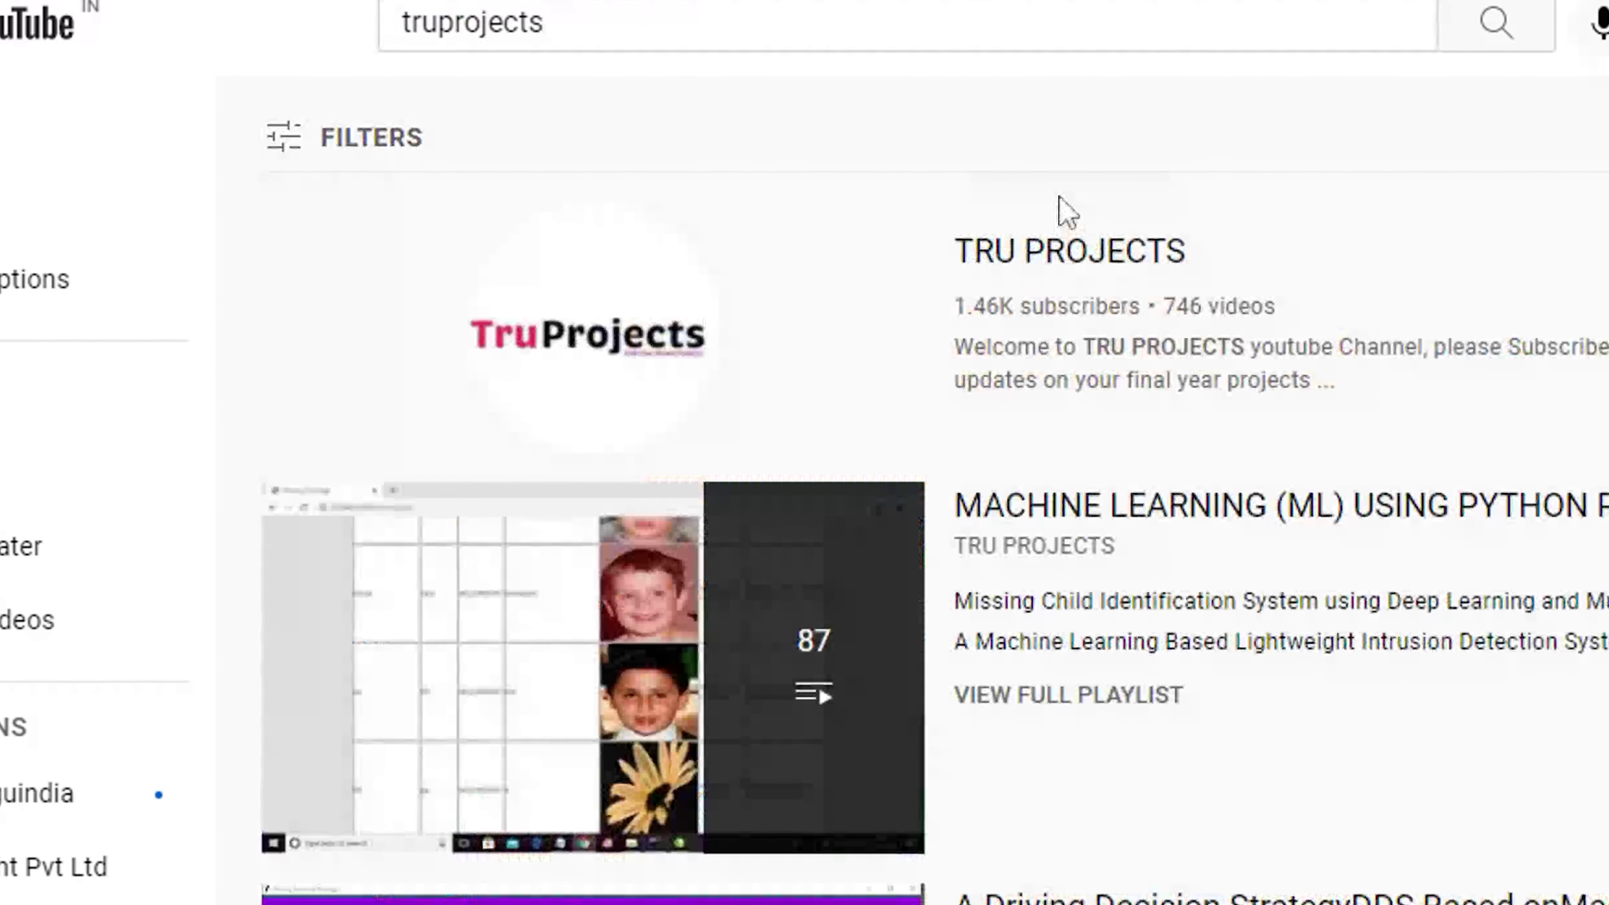
pyautogui.click(1045, 292)
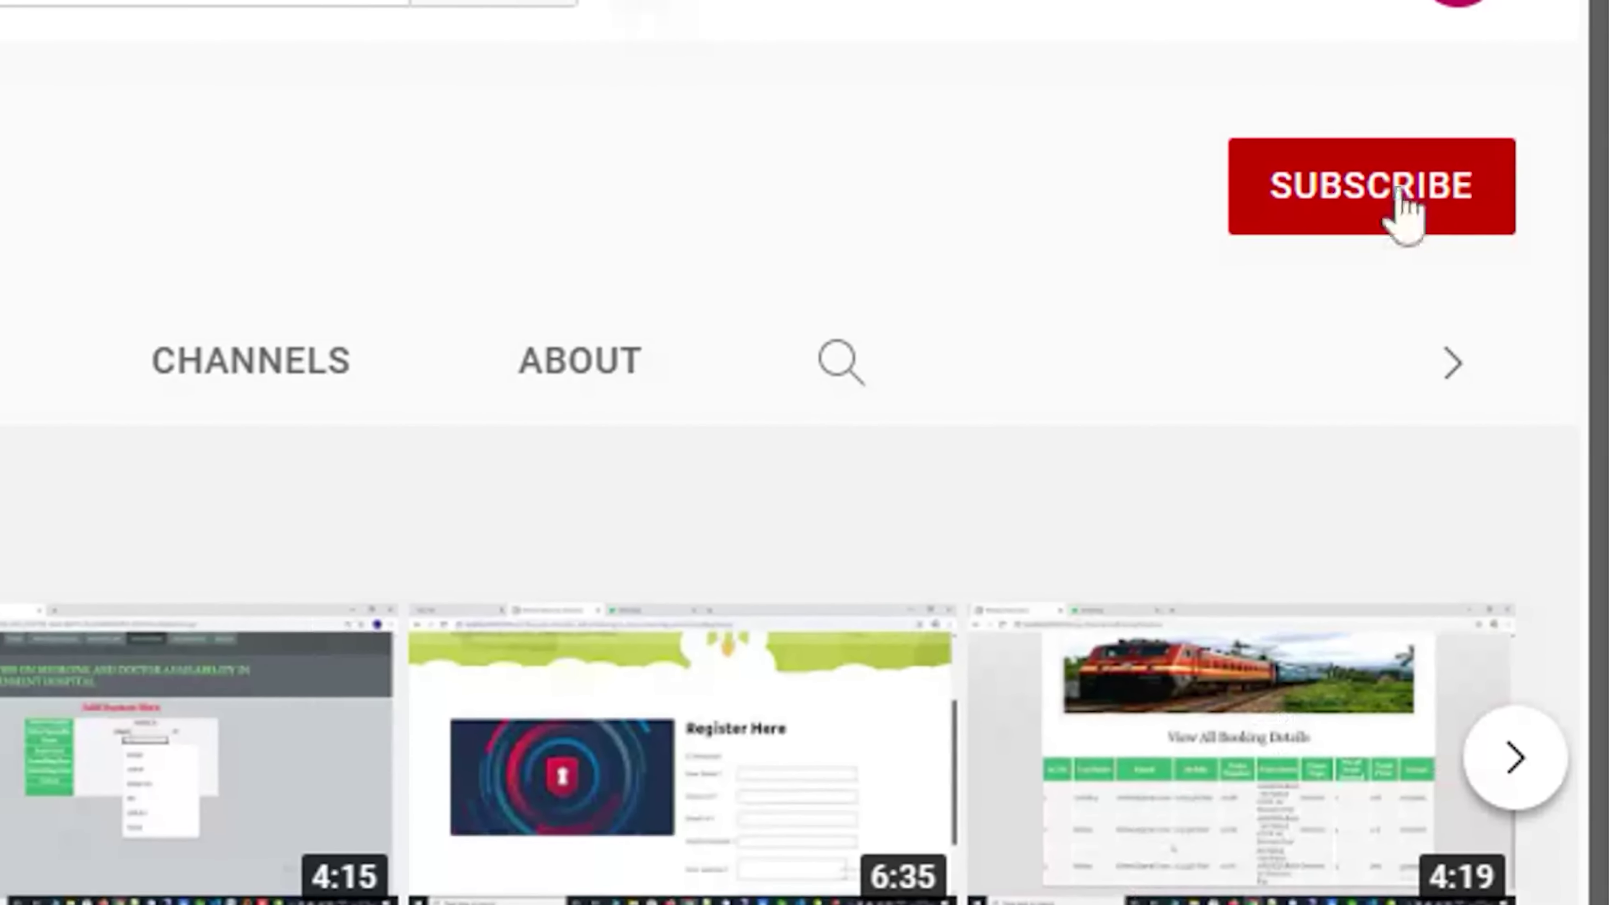
pyautogui.click(1403, 212)
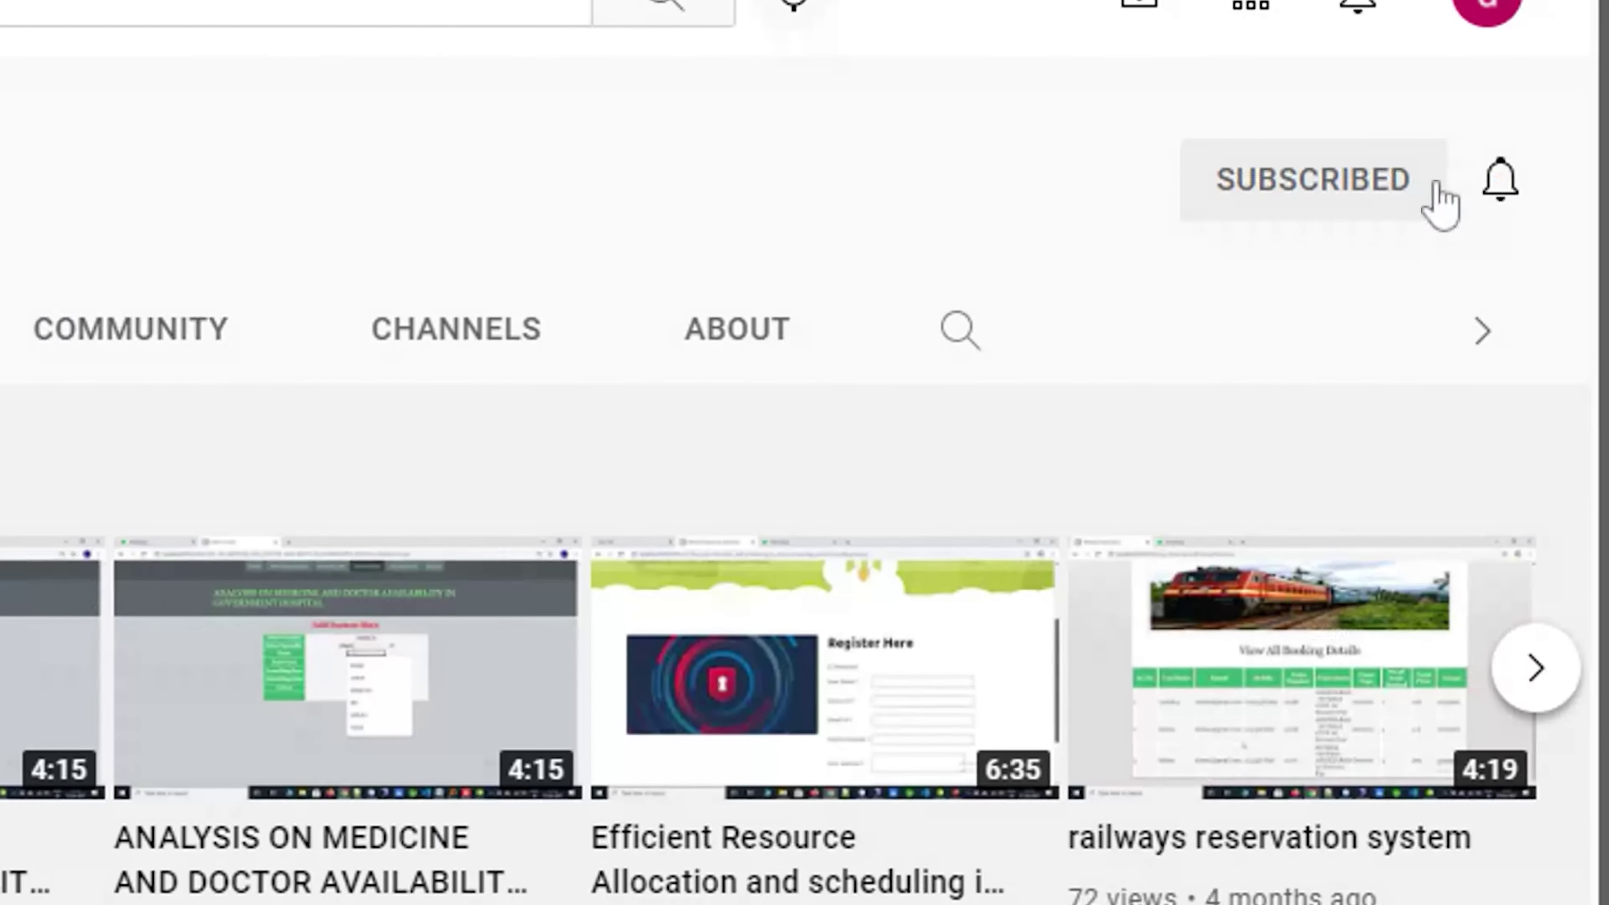